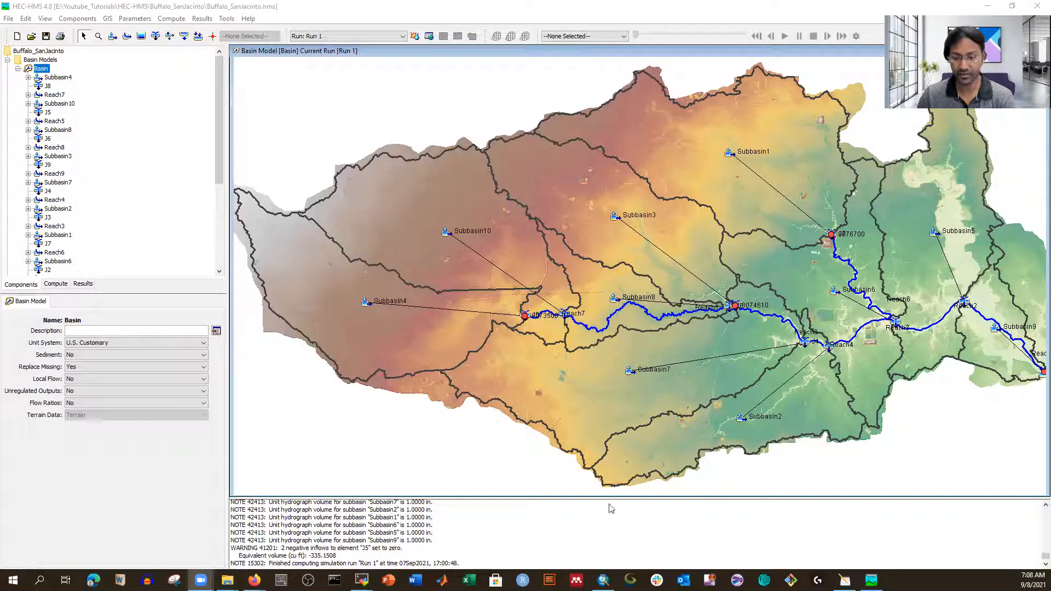
Switch to the Lab02.mxd map document in ArcMap.
{"action": "mouse_move", "coordinate": [603, 580]}
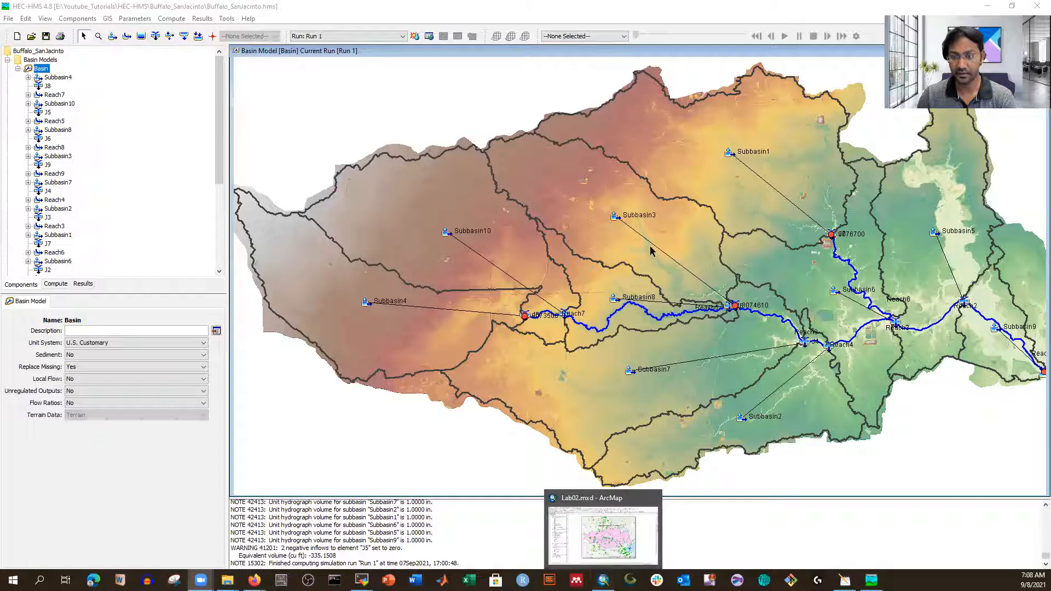
{"action": "left_click", "coordinate": [603, 579]}
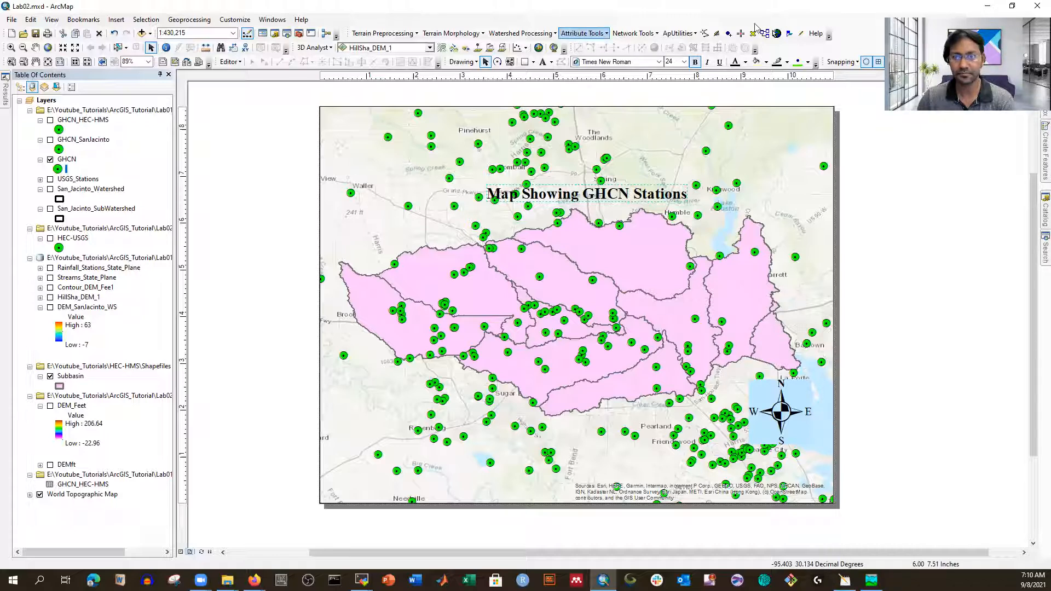
Annotate the map with seven roughly horizontal freehand grid lines spaced across the subbasins.
{"action": "left_click", "coordinate": [654, 22]}
{"action": "left_click_drag", "start_coordinate": [295, 209], "coordinate": [882, 212]}
{"action": "left_click_drag", "start_coordinate": [291, 242], "coordinate": [316, 242]}
{"action": "left_click_drag", "start_coordinate": [791, 235], "coordinate": [862, 239]}
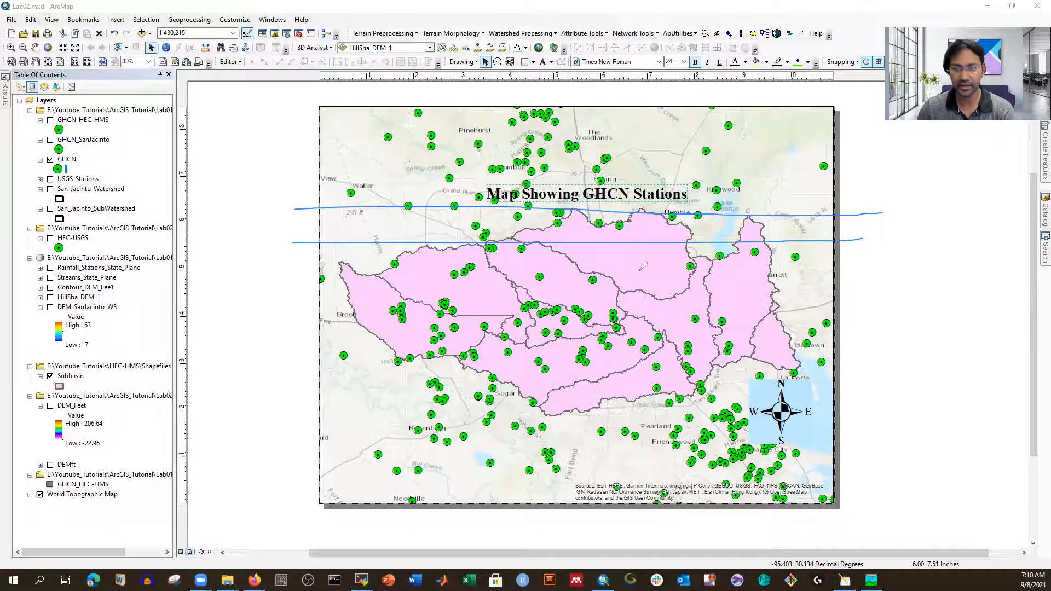
{"action": "left_click_drag", "start_coordinate": [295, 286], "coordinate": [884, 270]}
{"action": "mouse_move", "coordinate": [297, 318]}
{"action": "left_mouse_down"}
{"action": "mouse_move", "coordinate": [587, 327]}
{"action": "mouse_move", "coordinate": [834, 317]}
{"action": "left_mouse_up"}
{"action": "left_click_drag", "start_coordinate": [840, 316], "coordinate": [862, 314]}
{"action": "left_click_drag", "start_coordinate": [298, 351], "coordinate": [870, 352]}
{"action": "left_click_drag", "start_coordinate": [322, 384], "coordinate": [304, 384]}
{"action": "left_click_drag", "start_coordinate": [747, 386], "coordinate": [914, 392]}
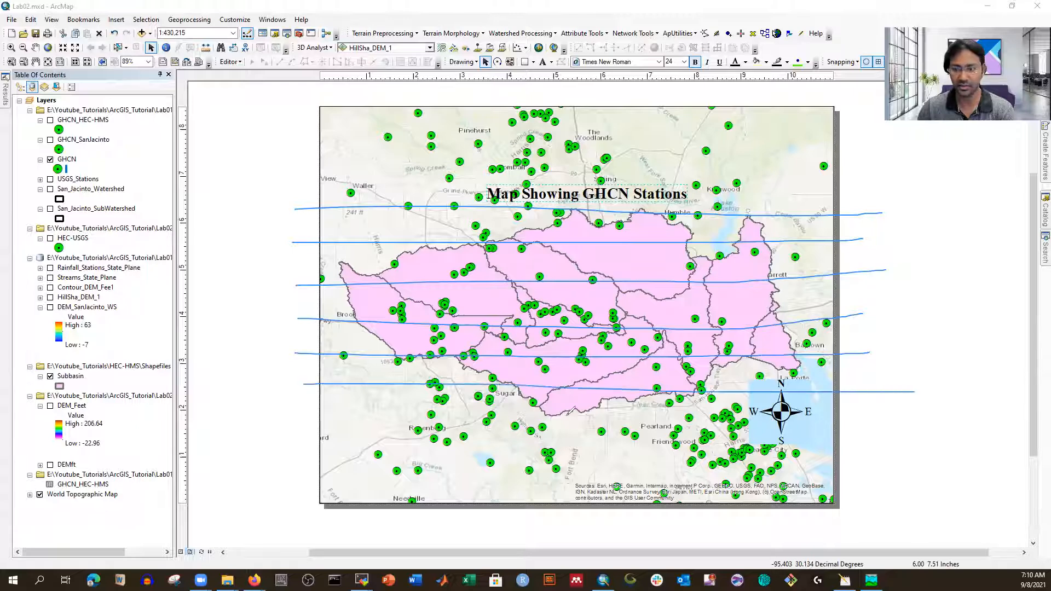
{"action": "left_click_drag", "start_coordinate": [302, 427], "coordinate": [979, 445]}
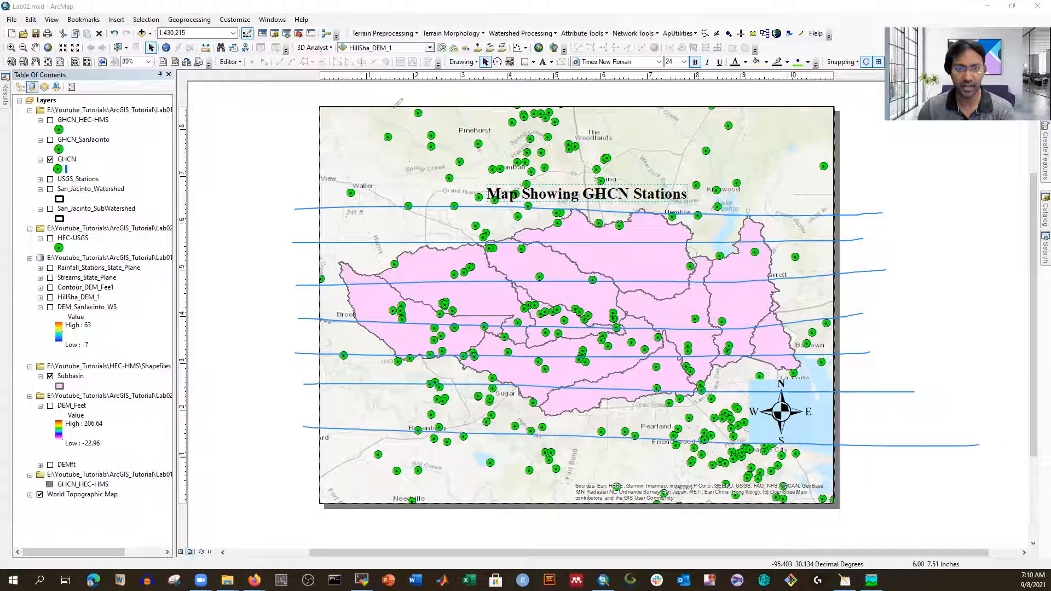
Add roughly vertical freehand lines across the map to form a grid over the subbasins.
{"action": "left_click_drag", "start_coordinate": [351, 97], "coordinate": [364, 189]}
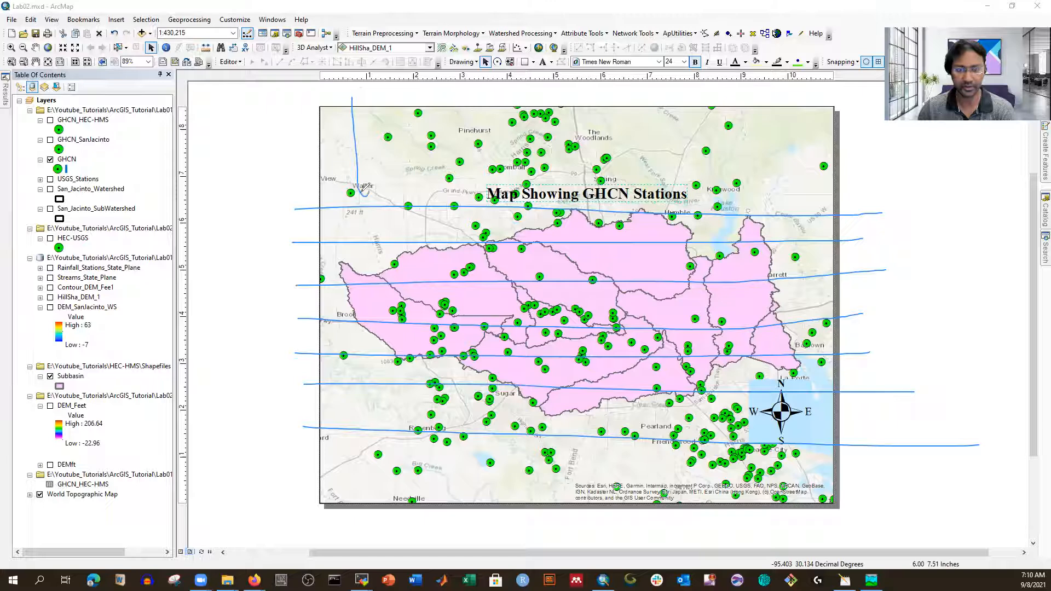
{"action": "left_click_drag", "start_coordinate": [360, 93], "coordinate": [351, 508]}
{"action": "left_click_drag", "start_coordinate": [394, 100], "coordinate": [395, 187]}
{"action": "left_click_drag", "start_coordinate": [405, 422], "coordinate": [399, 525]}
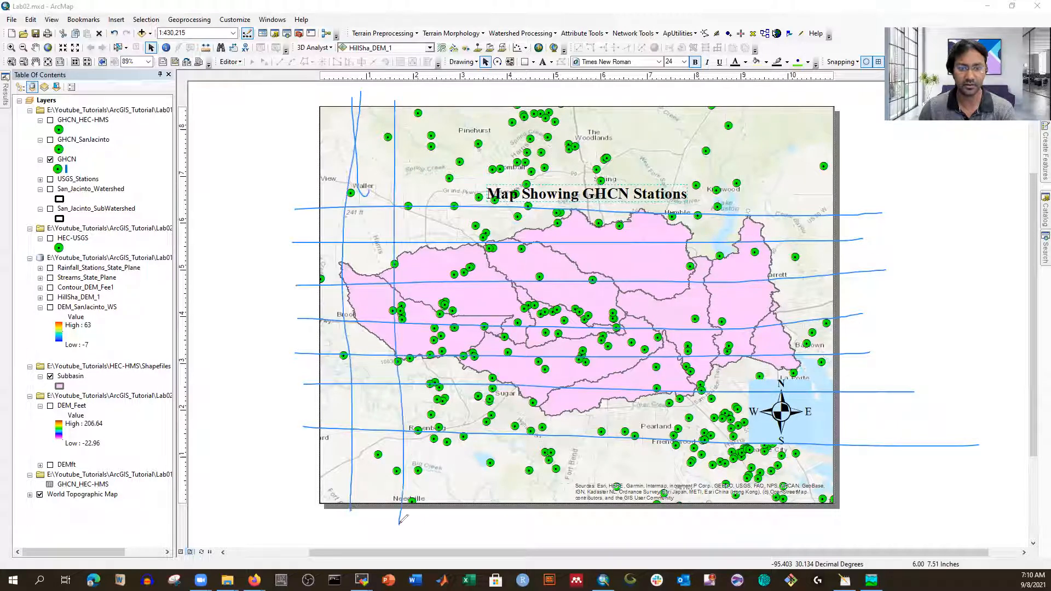
{"action": "left_click_drag", "start_coordinate": [432, 101], "coordinate": [453, 543]}
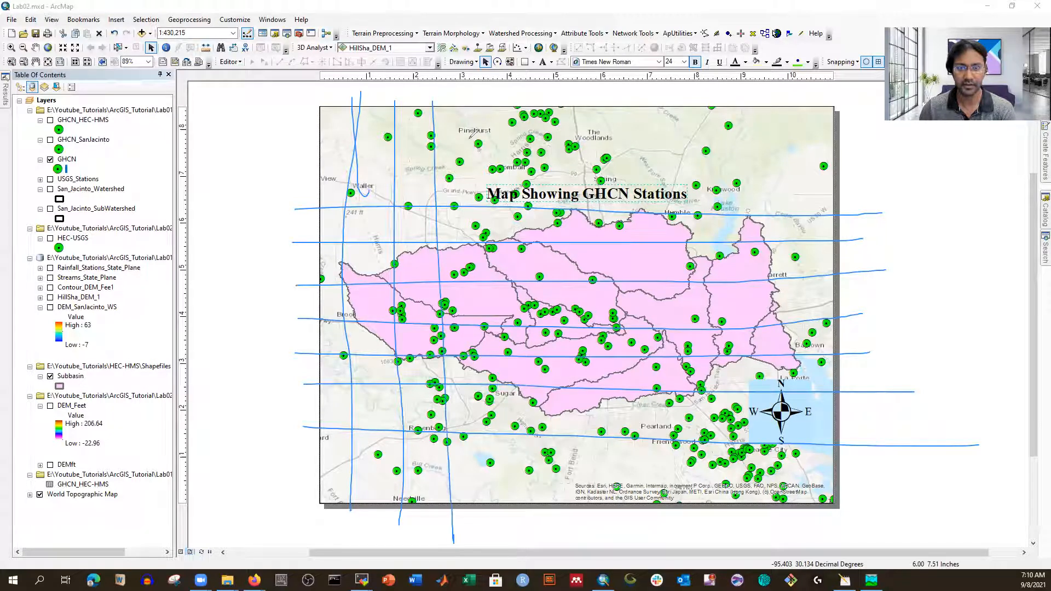
{"action": "left_click_drag", "start_coordinate": [478, 94], "coordinate": [501, 527]}
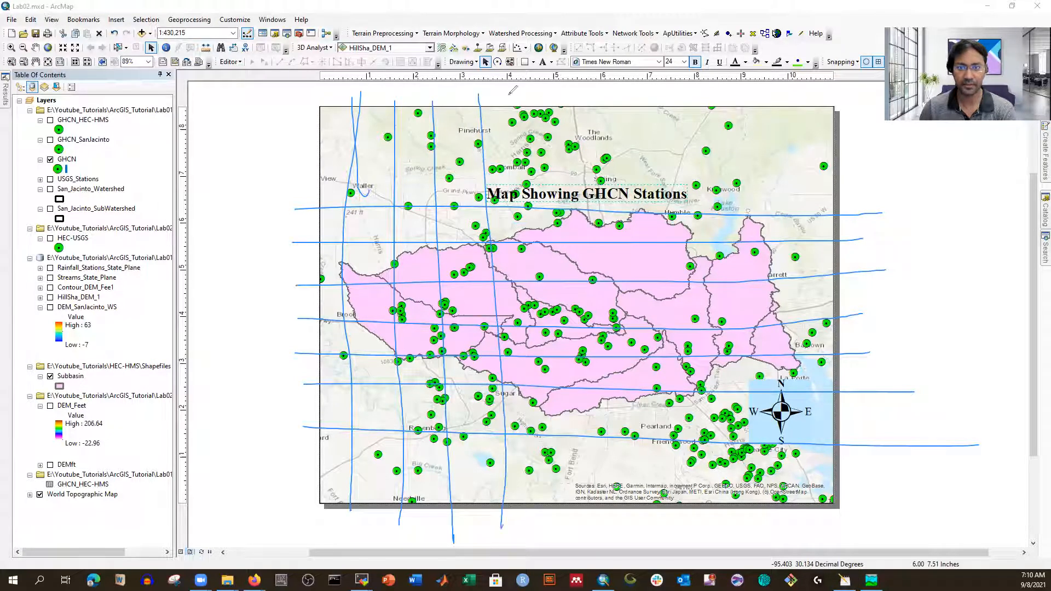
{"action": "left_click_drag", "start_coordinate": [527, 97], "coordinate": [570, 521]}
{"action": "left_click_drag", "start_coordinate": [571, 95], "coordinate": [620, 534]}
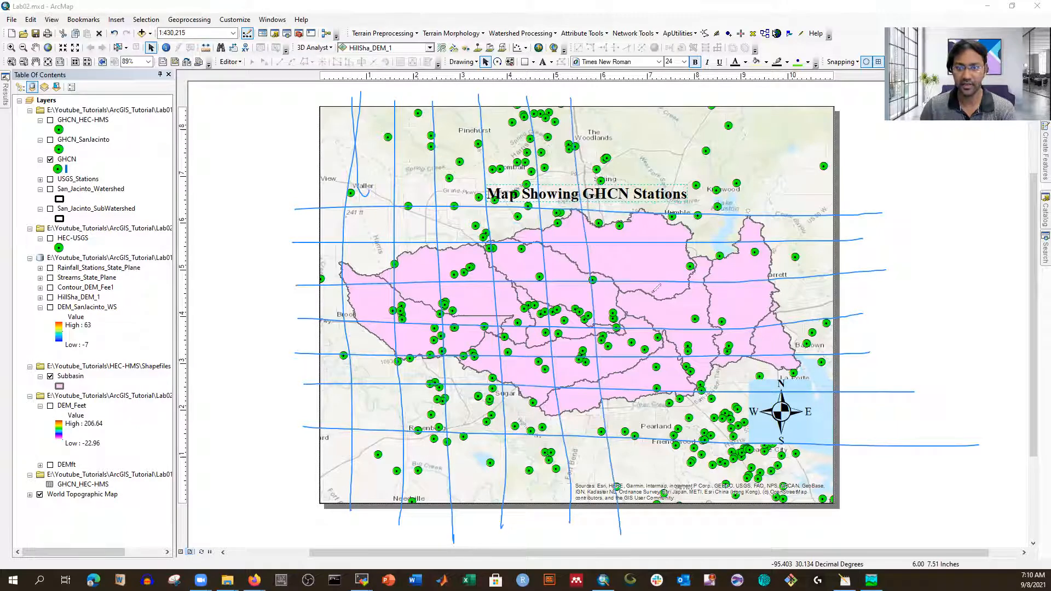
{"action": "left_click_drag", "start_coordinate": [612, 92], "coordinate": [672, 515]}
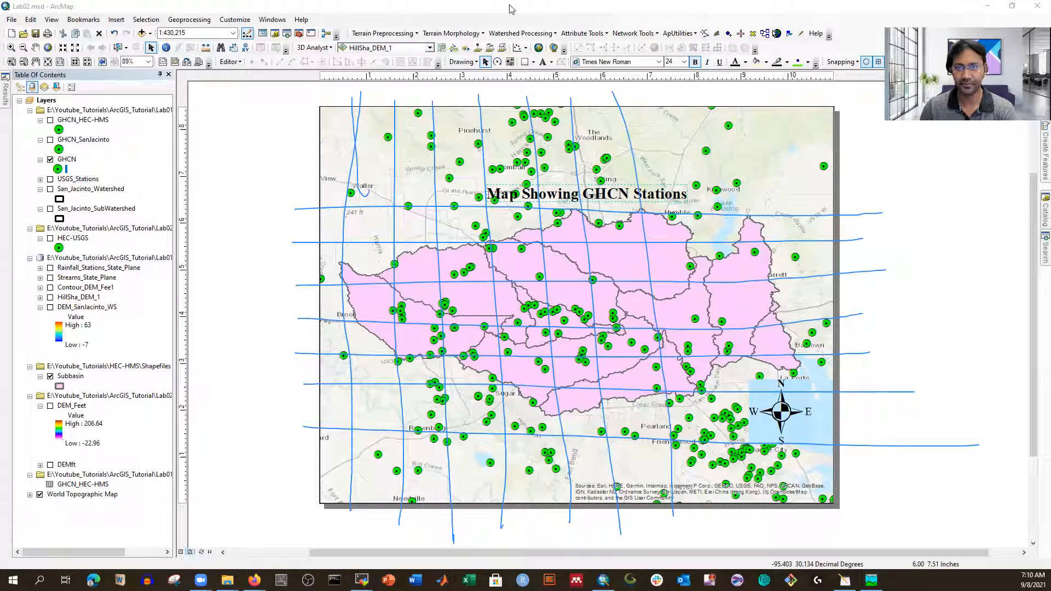
{"action": "left_click_drag", "start_coordinate": [703, 93], "coordinate": [749, 533]}
{"action": "left_click_drag", "start_coordinate": [788, 97], "coordinate": [827, 546]}
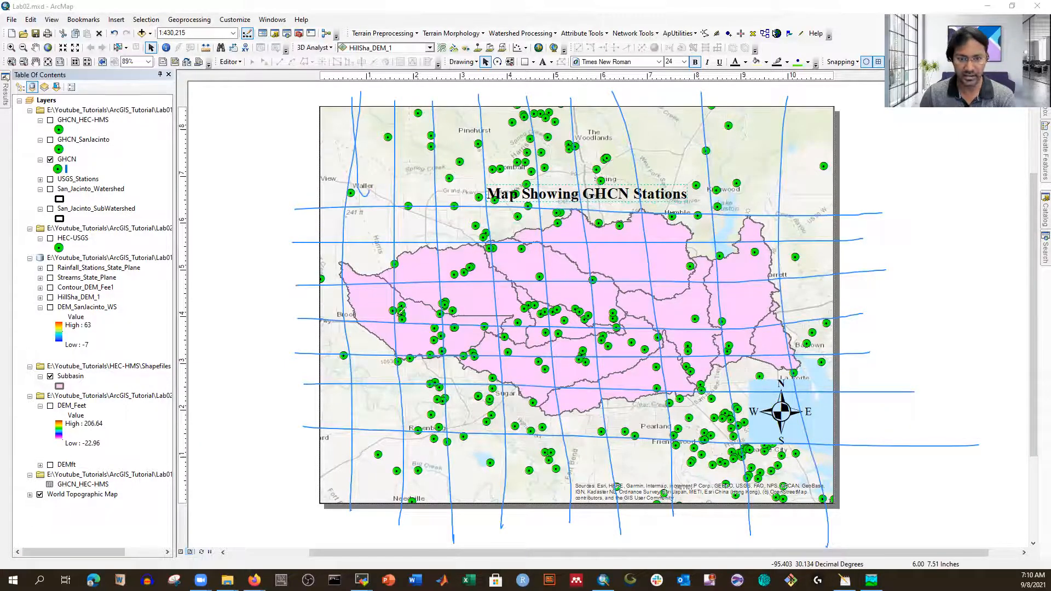
Outline three of the western subbasins freehand over the grid and clear all the annotations.
{"action": "mouse_move", "coordinate": [399, 297]}
{"action": "left_mouse_down"}
{"action": "mouse_move", "coordinate": [367, 278]}
{"action": "mouse_move", "coordinate": [356, 309]}
{"action": "mouse_move", "coordinate": [429, 358]}
{"action": "mouse_move", "coordinate": [447, 350]}
{"action": "left_mouse_up"}
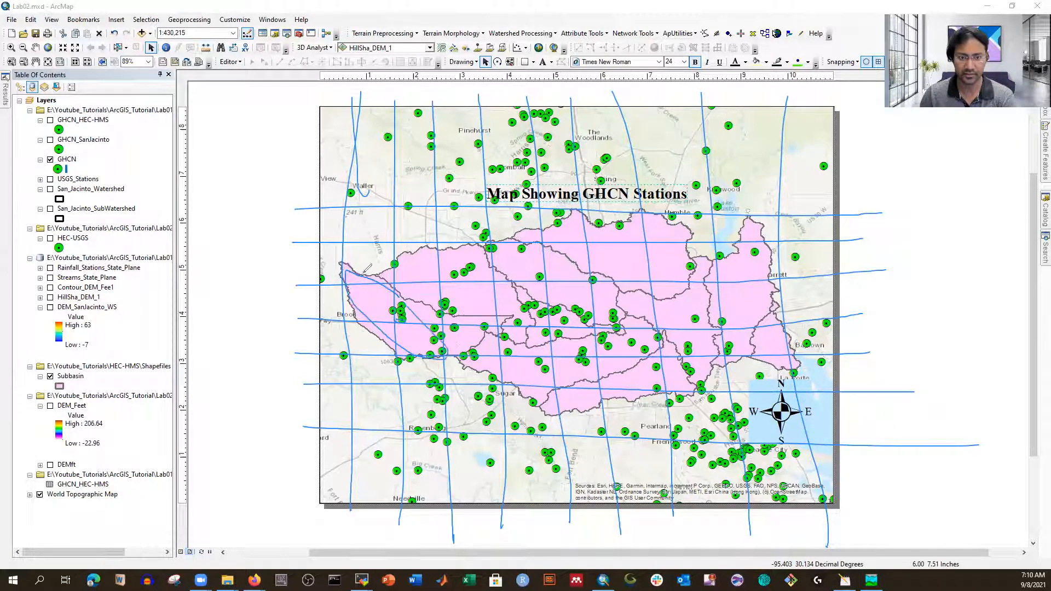
{"action": "mouse_move", "coordinate": [487, 239]}
{"action": "left_mouse_down"}
{"action": "mouse_move", "coordinate": [411, 235]}
{"action": "mouse_move", "coordinate": [428, 283]}
{"action": "mouse_move", "coordinate": [517, 304]}
{"action": "mouse_move", "coordinate": [470, 255]}
{"action": "left_mouse_up"}
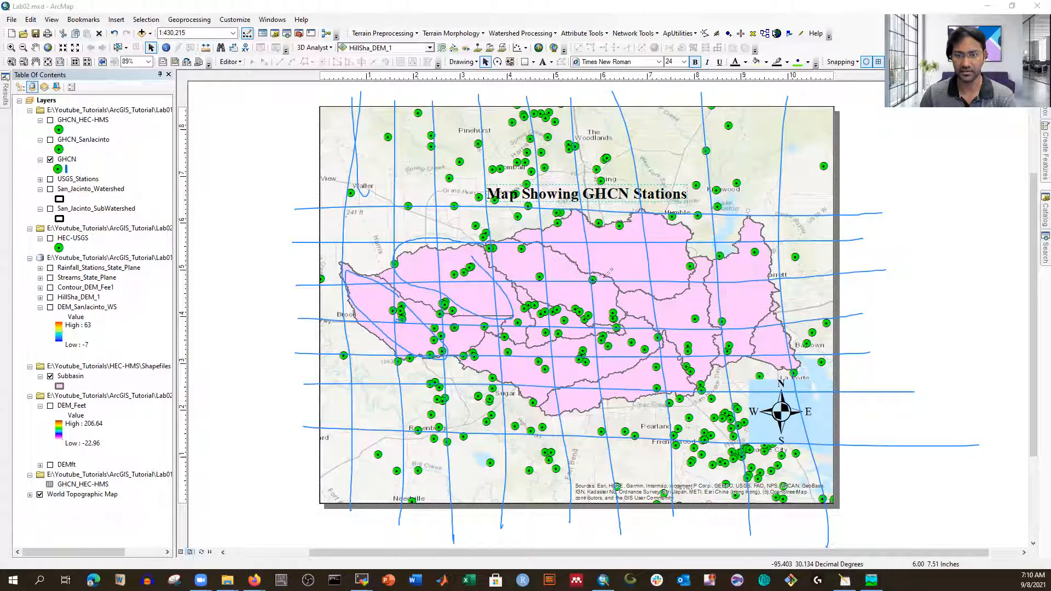
{"action": "mouse_move", "coordinate": [566, 255]}
{"action": "left_mouse_down"}
{"action": "mouse_move", "coordinate": [491, 237]}
{"action": "mouse_move", "coordinate": [571, 315]}
{"action": "mouse_move", "coordinate": [614, 307]}
{"action": "mouse_move", "coordinate": [589, 273]}
{"action": "left_mouse_up"}
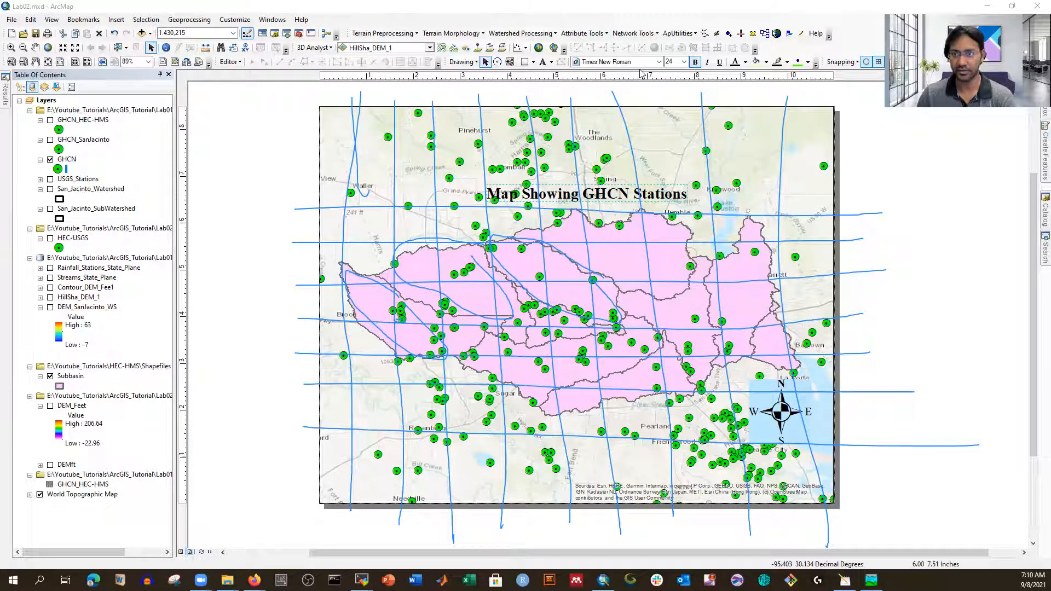
{"action": "left_click", "coordinate": [716, 63]}
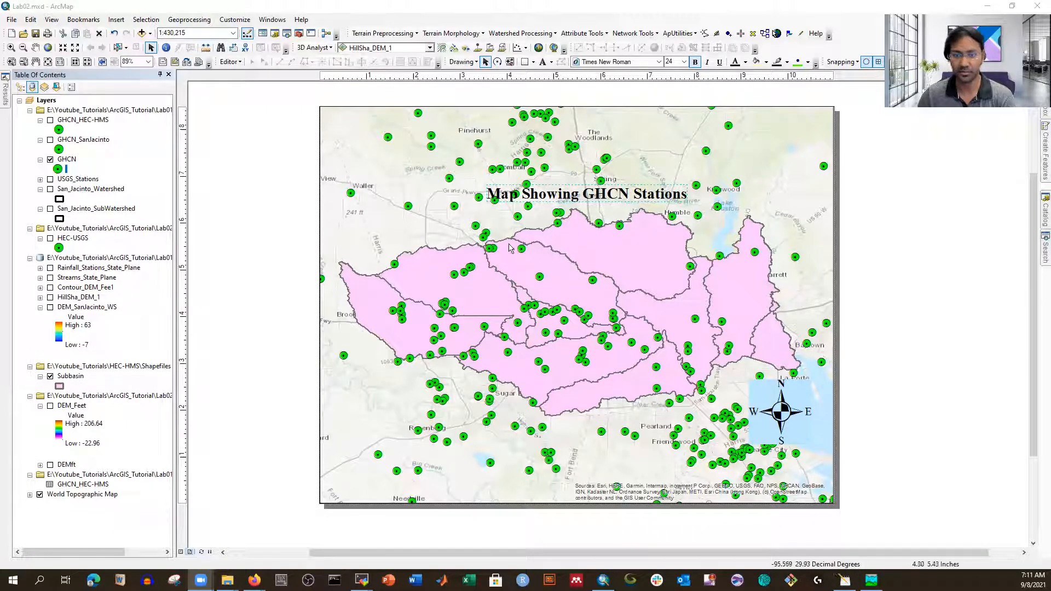
Select one GHCN station with its subbasin in each of three western subbasins, one after another.
{"action": "left_click", "coordinate": [118, 48]}
{"action": "left_click_drag", "start_coordinate": [532, 272], "coordinate": [547, 281]}
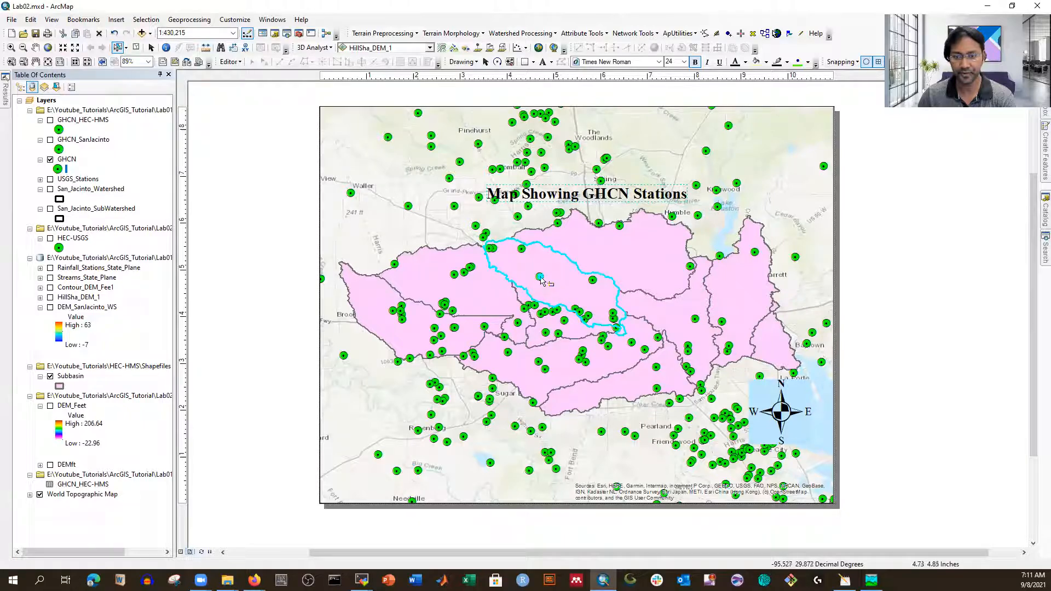
{"action": "left_click", "coordinate": [539, 277]}
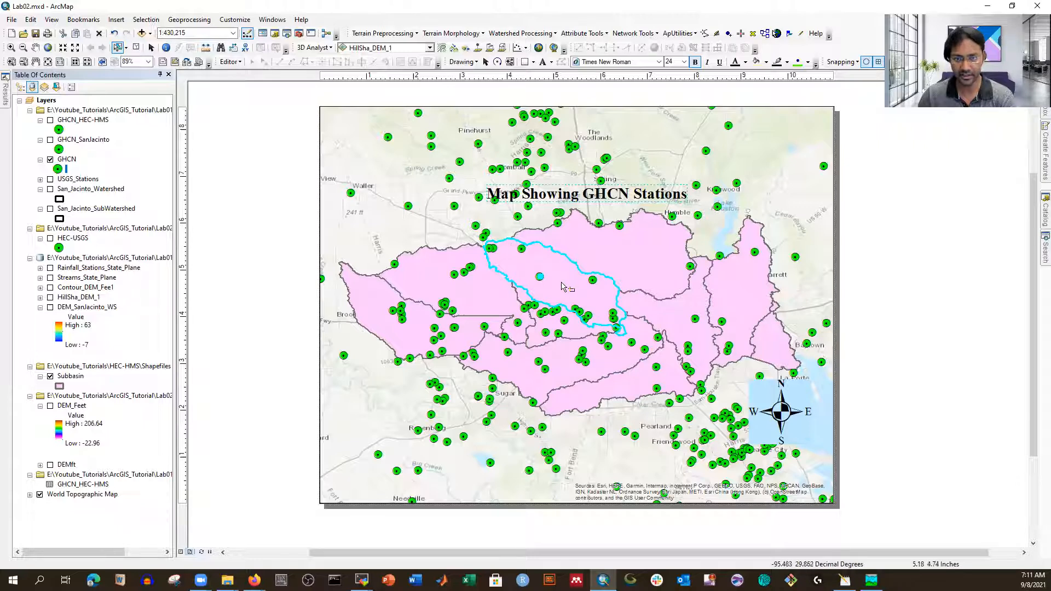
{"action": "left_click_drag", "start_coordinate": [444, 269], "coordinate": [462, 286]}
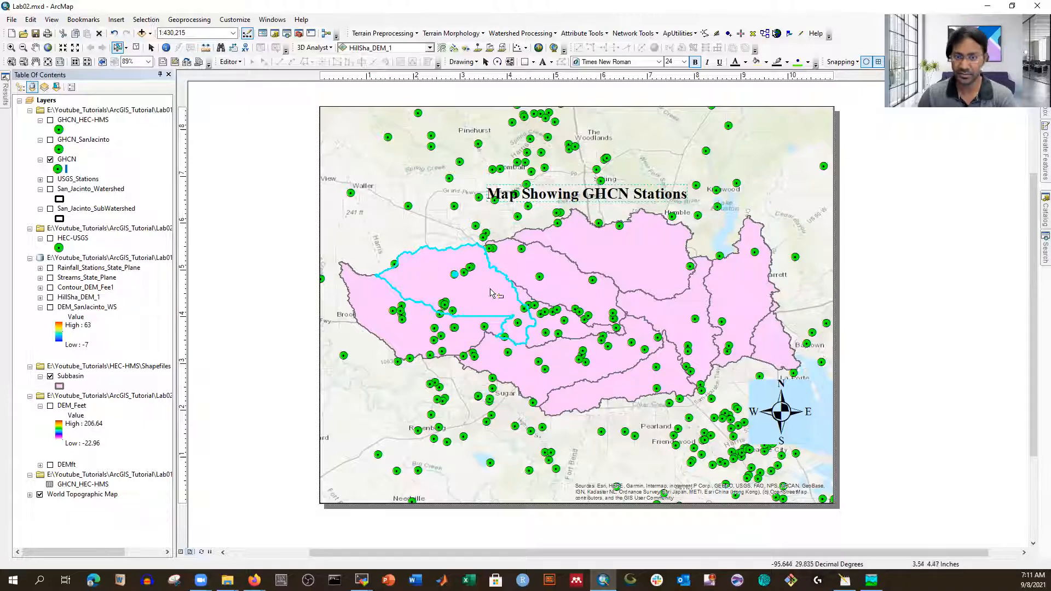
{"action": "left_click_drag", "start_coordinate": [395, 316], "coordinate": [414, 328]}
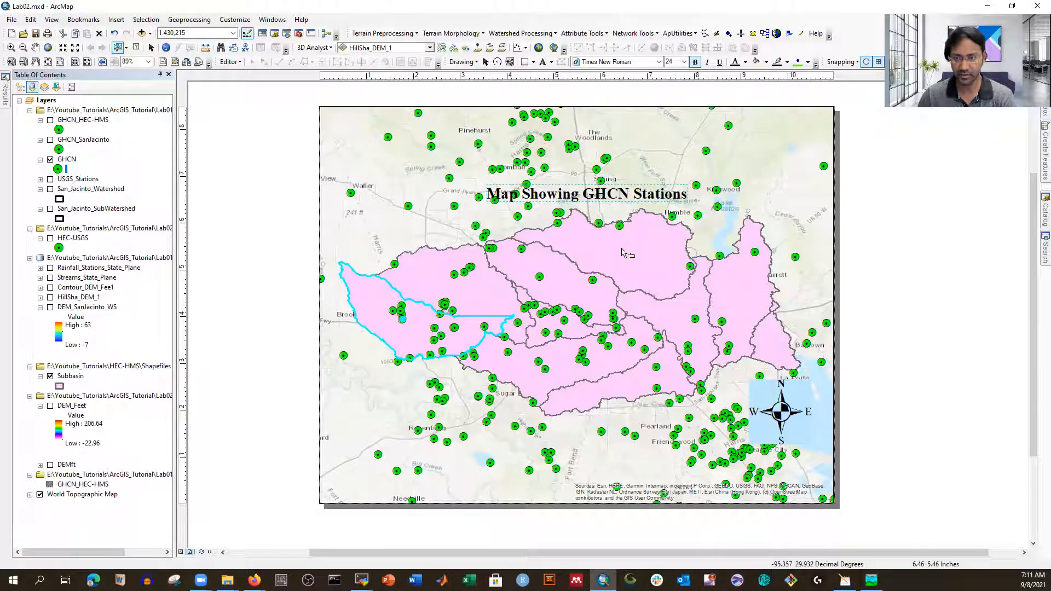
Select one GHCN station with its subbasin in turn for the northern, eastern and southern subbasins.
{"action": "left_click_drag", "start_coordinate": [609, 222], "coordinate": [630, 237]}
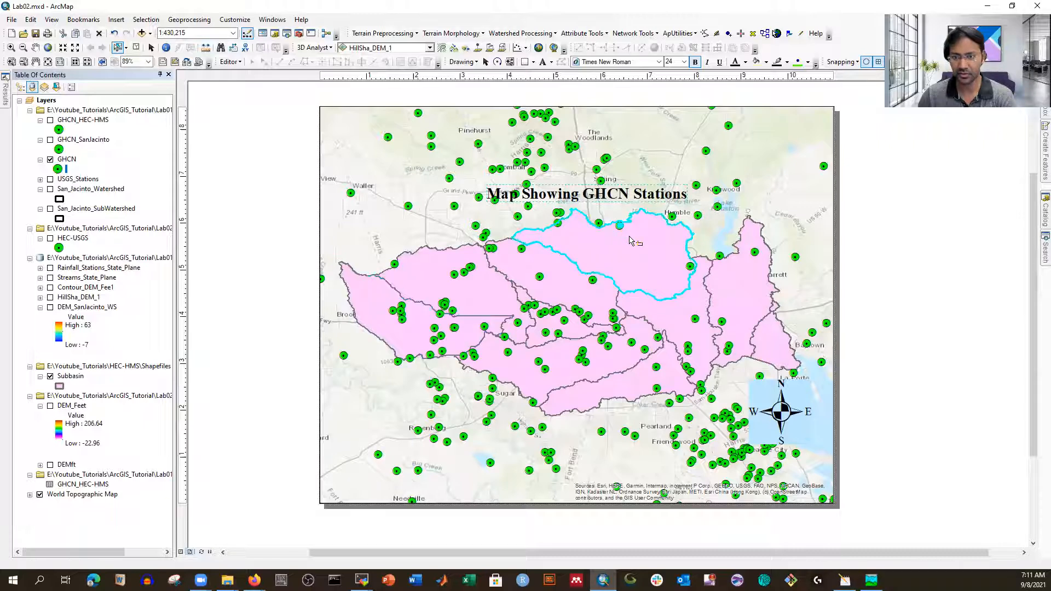
{"action": "left_click", "coordinate": [694, 317]}
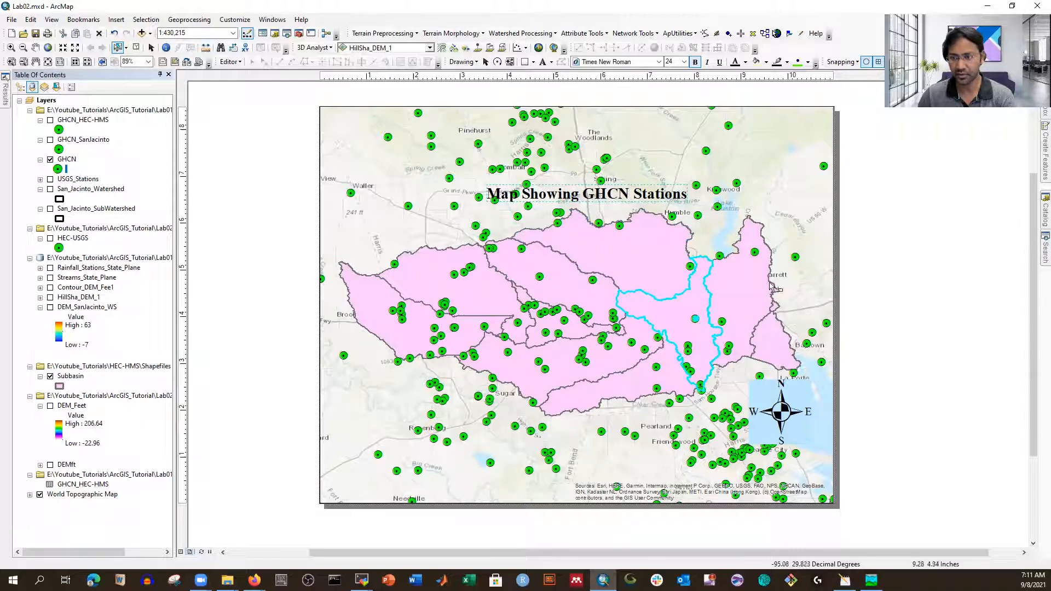
{"action": "left_click", "coordinate": [722, 322]}
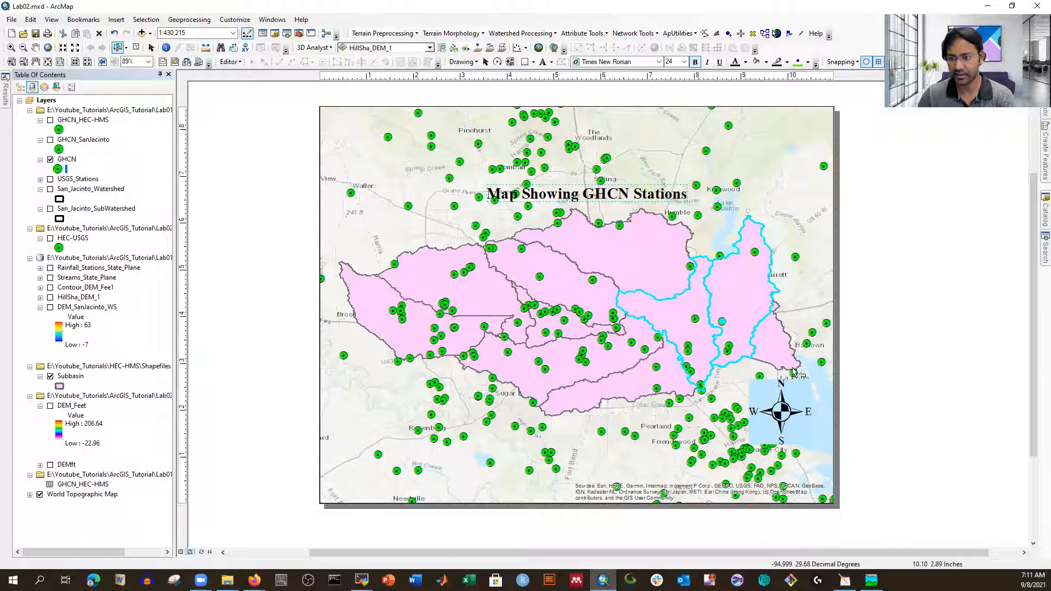
{"action": "left_click", "coordinate": [804, 345]}
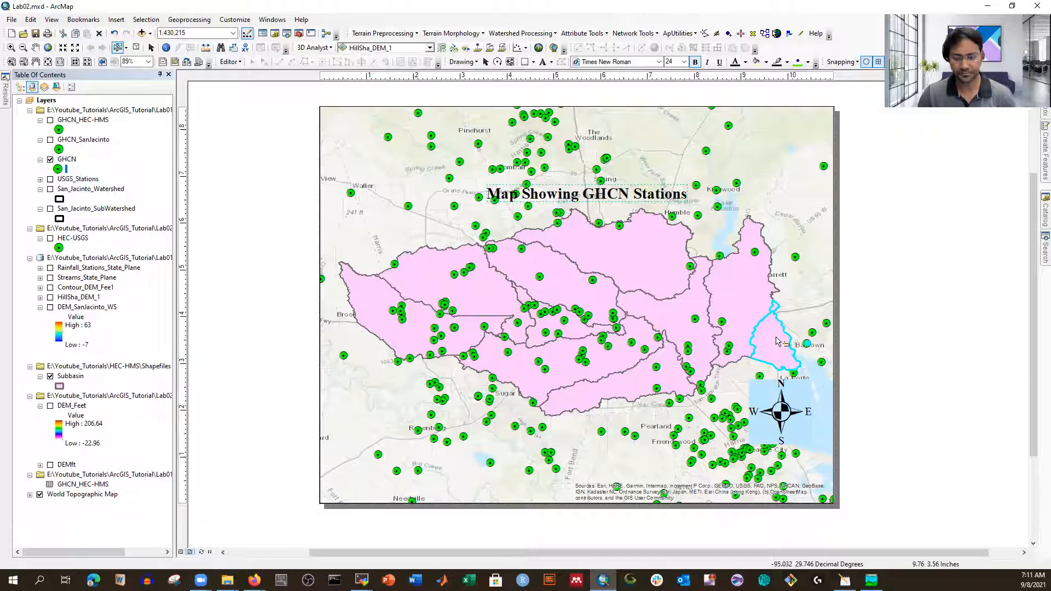
{"action": "left_click_drag", "start_coordinate": [649, 362], "coordinate": [666, 372]}
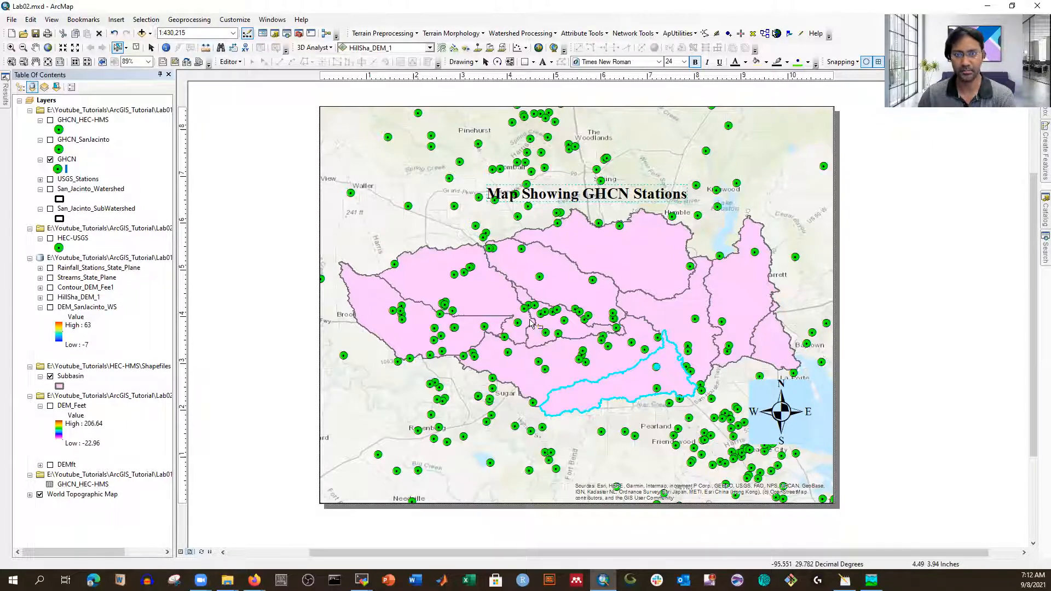
Hide the GHCN layer, show the GHCN_SanJacinto layer and clear the selected features.
{"action": "left_click", "coordinate": [49, 159]}
{"action": "left_click", "coordinate": [51, 140]}
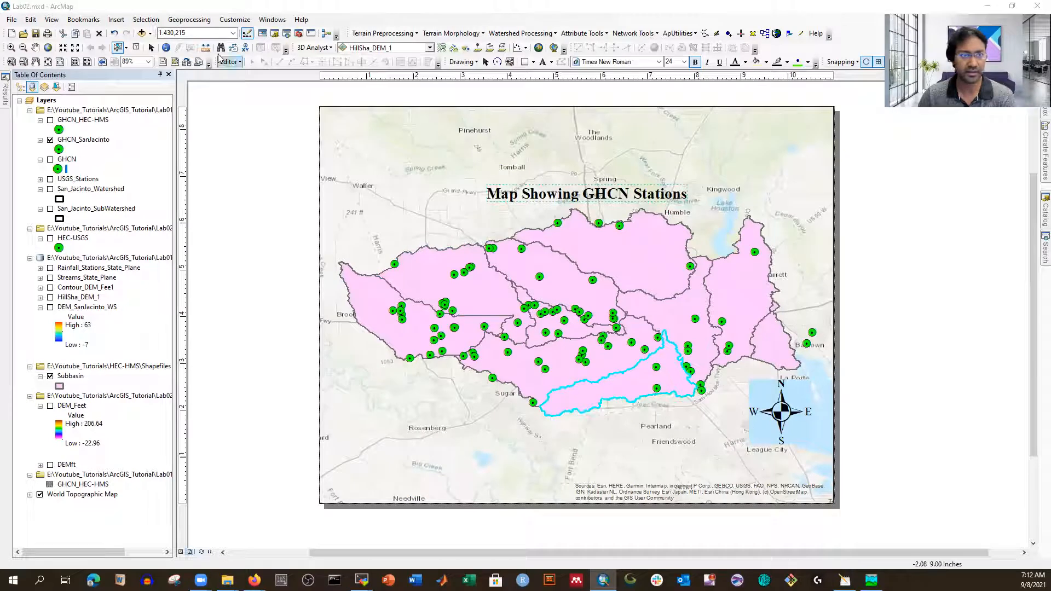
{"action": "left_click", "coordinate": [136, 47]}
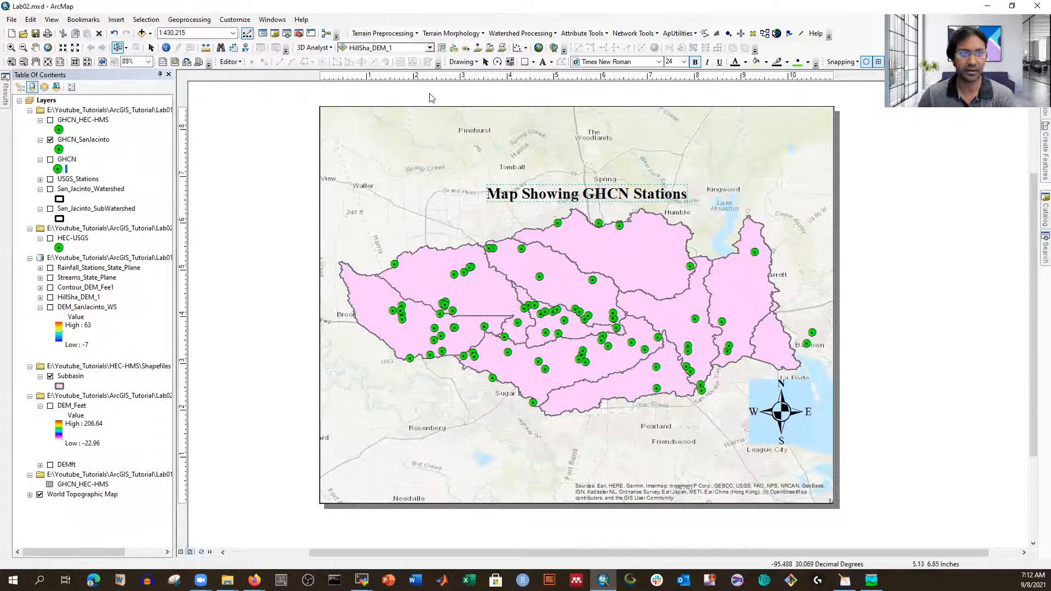
{"action": "left_click", "coordinate": [151, 48]}
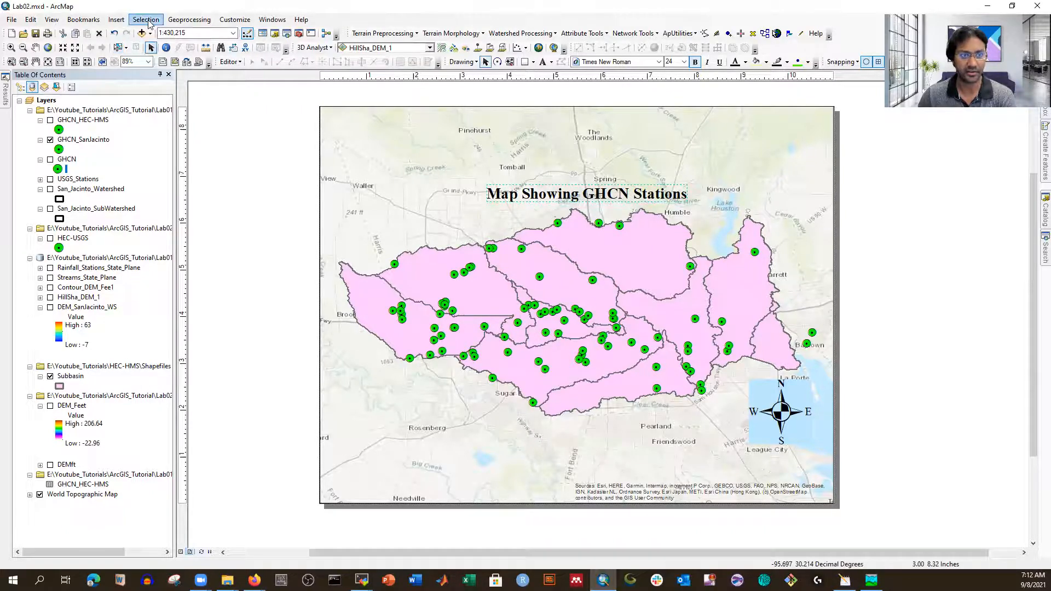
Review the Select By Location settings for picking GHCN stations completely within San_Jacinto_Watershed, without applying them.
{"action": "left_click", "coordinate": [147, 21]}
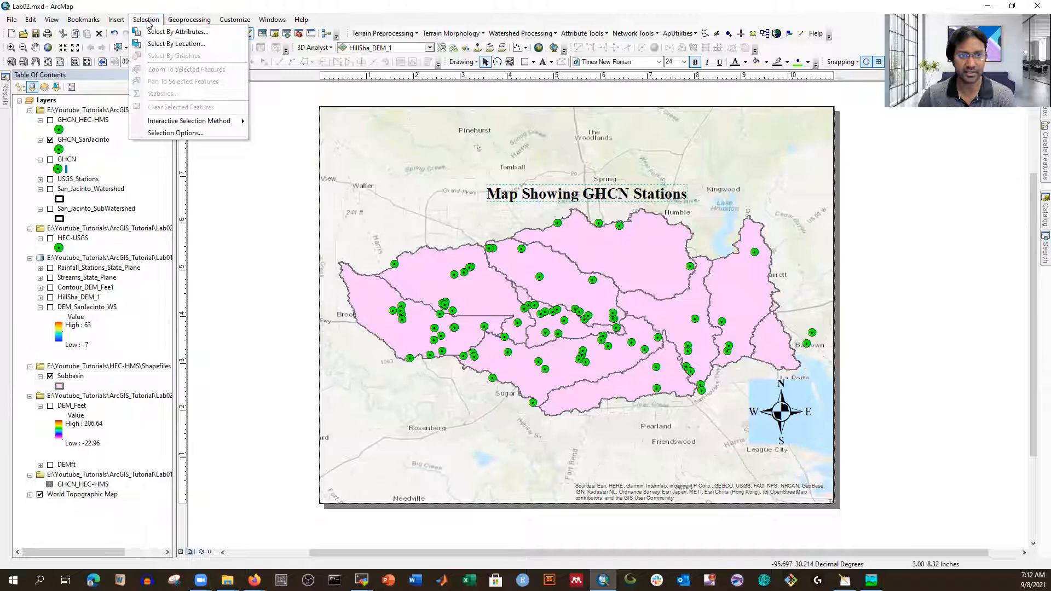
{"action": "left_click", "coordinate": [174, 44]}
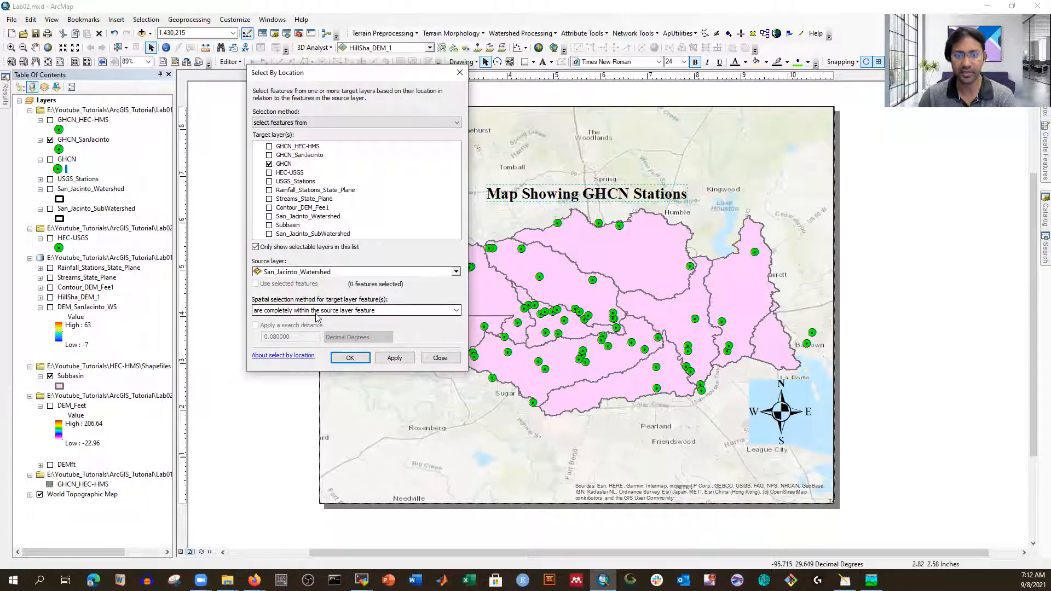
{"action": "left_click", "coordinate": [440, 358]}
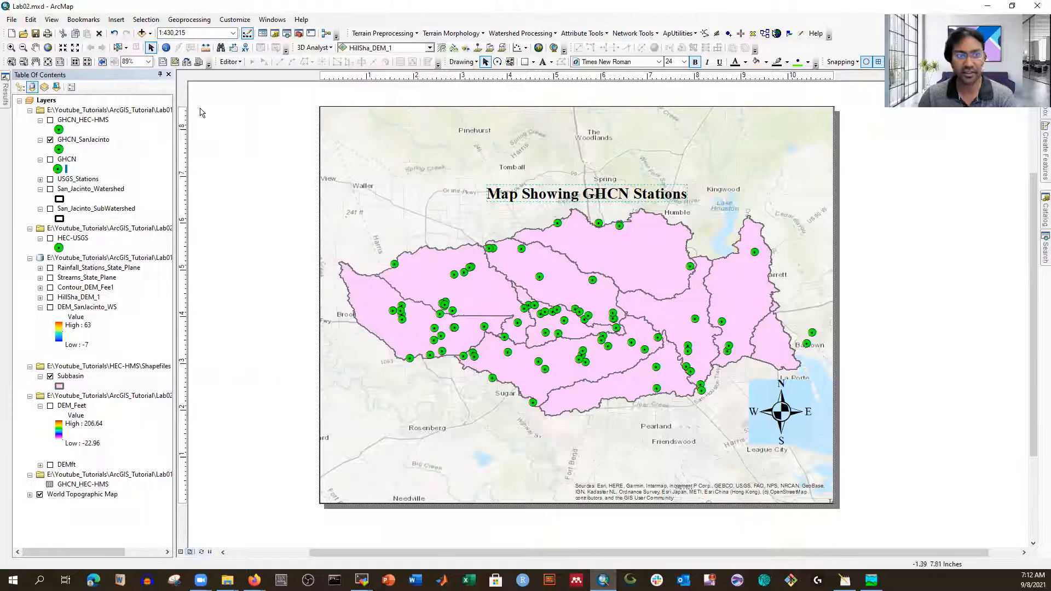
{"action": "right_click", "coordinate": [66, 160]}
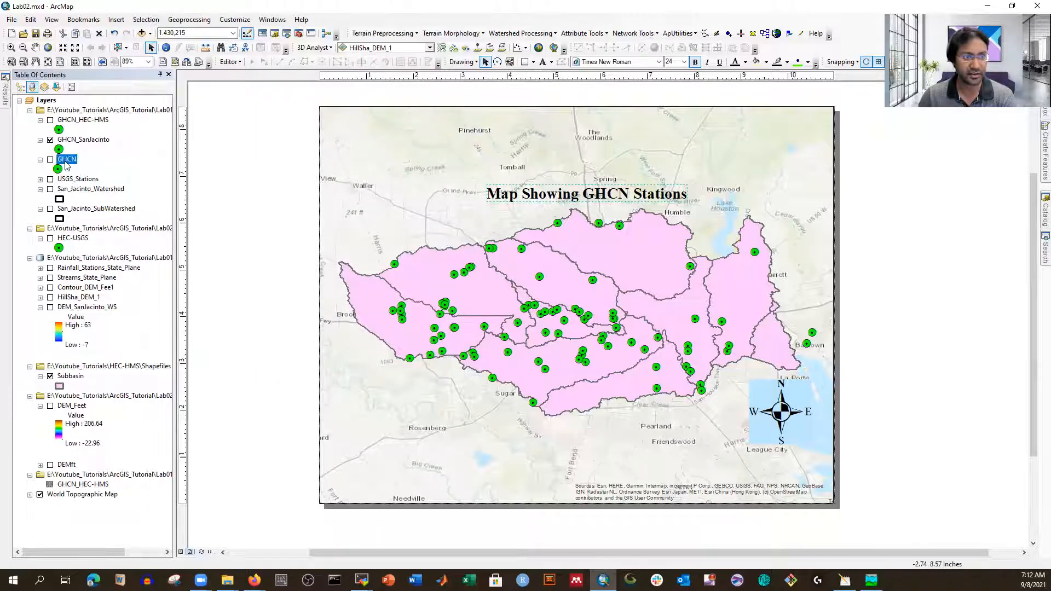
{"action": "left_click", "coordinate": [351, 14]}
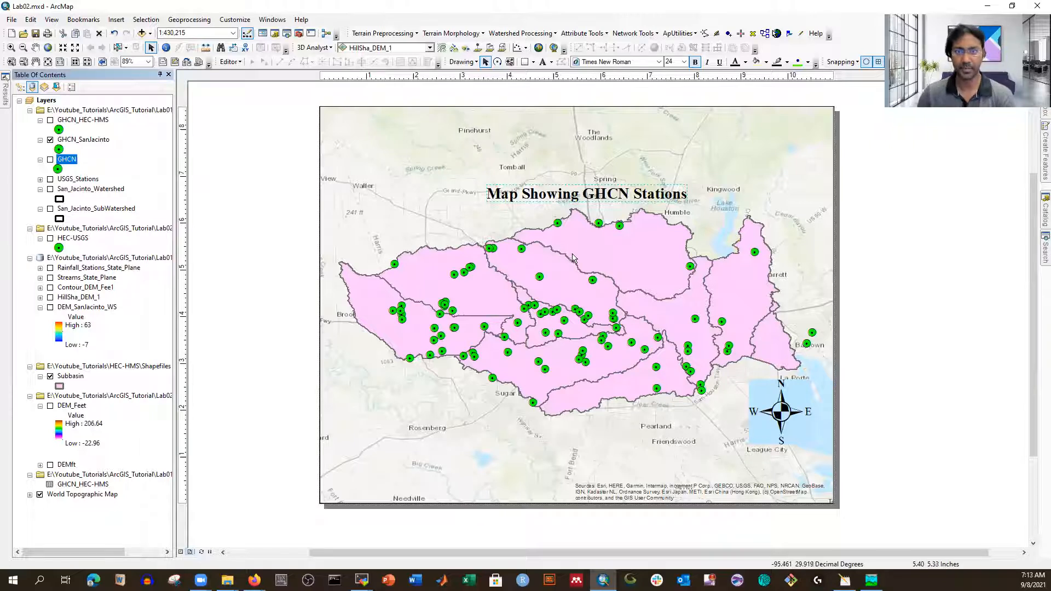
{"action": "left_click", "coordinate": [492, 44]}
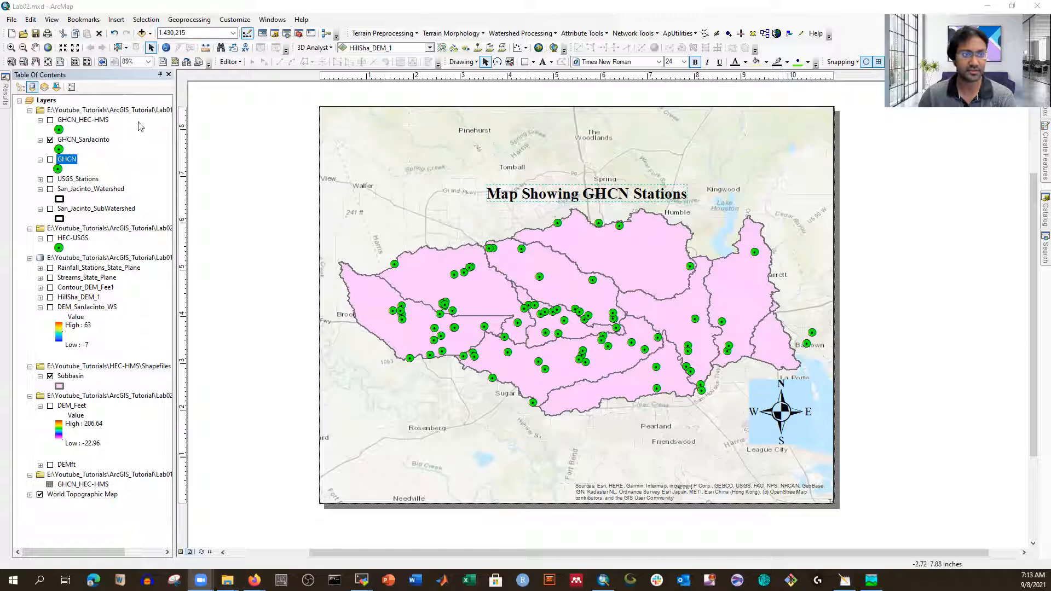
{"action": "left_click", "coordinate": [348, 12]}
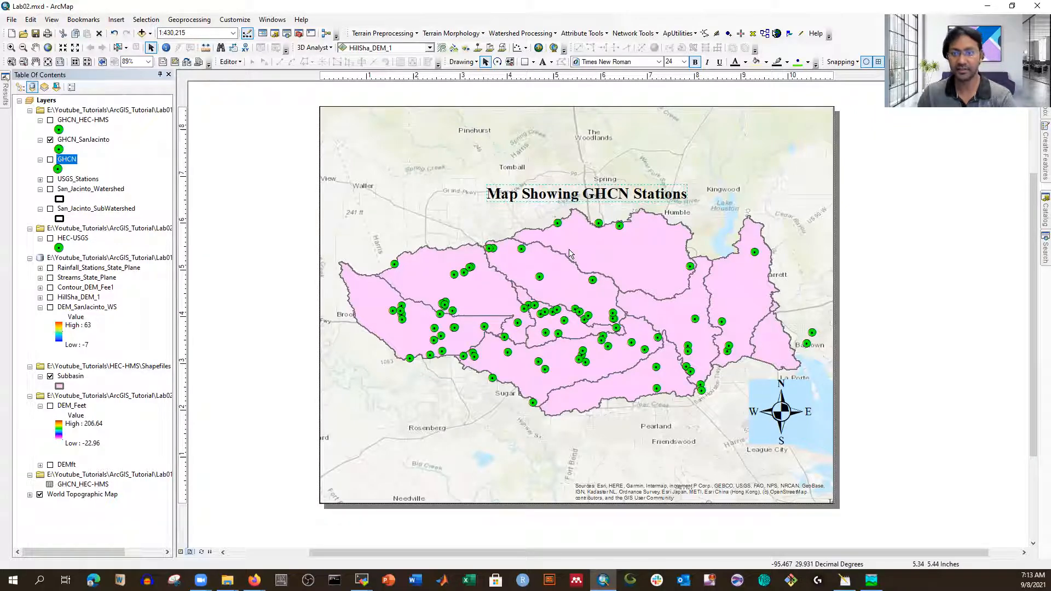
Open the attribute table of the GHCN_SanJacinto layer and examine its Station column.
{"action": "right_click", "coordinate": [73, 139]}
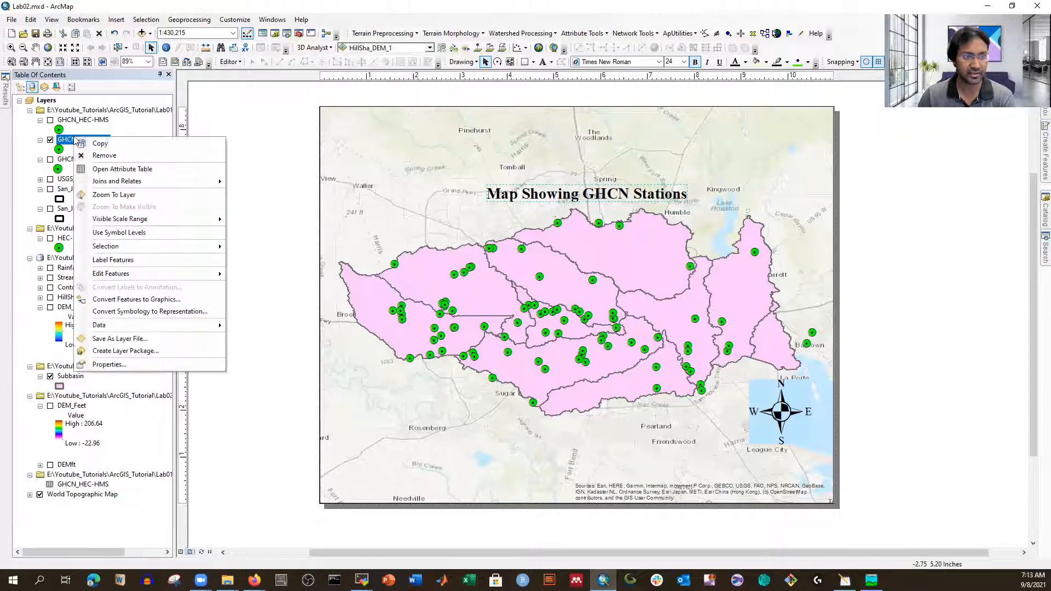
{"action": "left_click", "coordinate": [110, 169]}
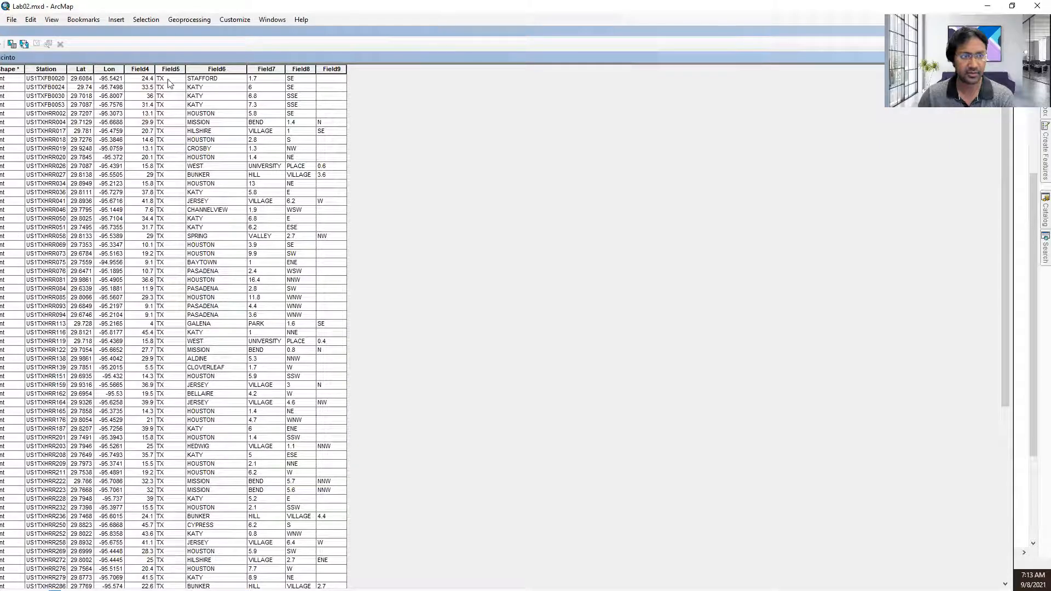
{"action": "left_click_drag", "start_coordinate": [228, 30], "coordinate": [265, 55]}
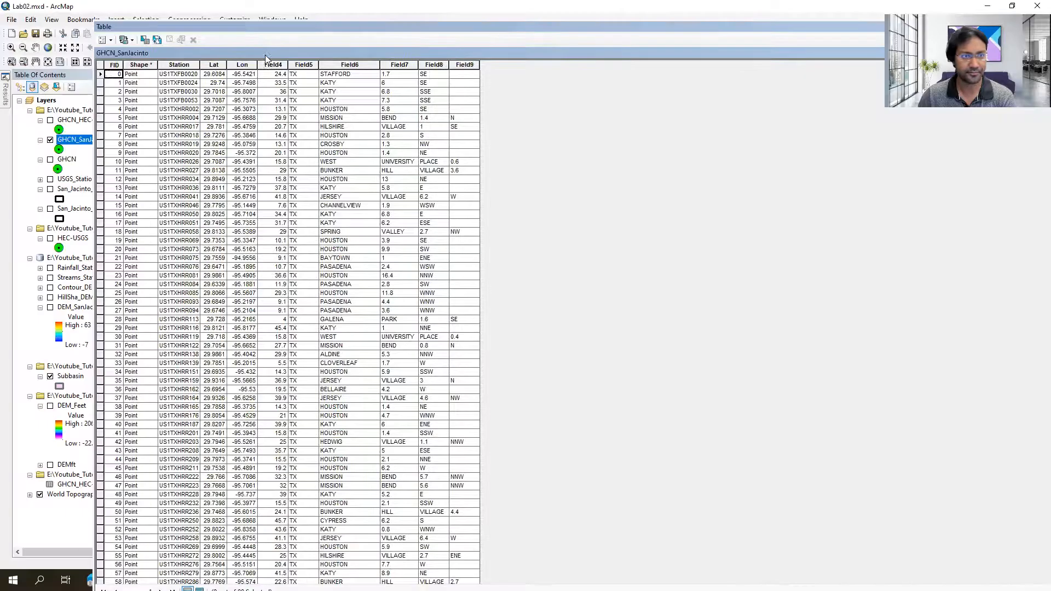
{"action": "left_click", "coordinate": [179, 64]}
{"action": "left_click", "coordinate": [179, 92]}
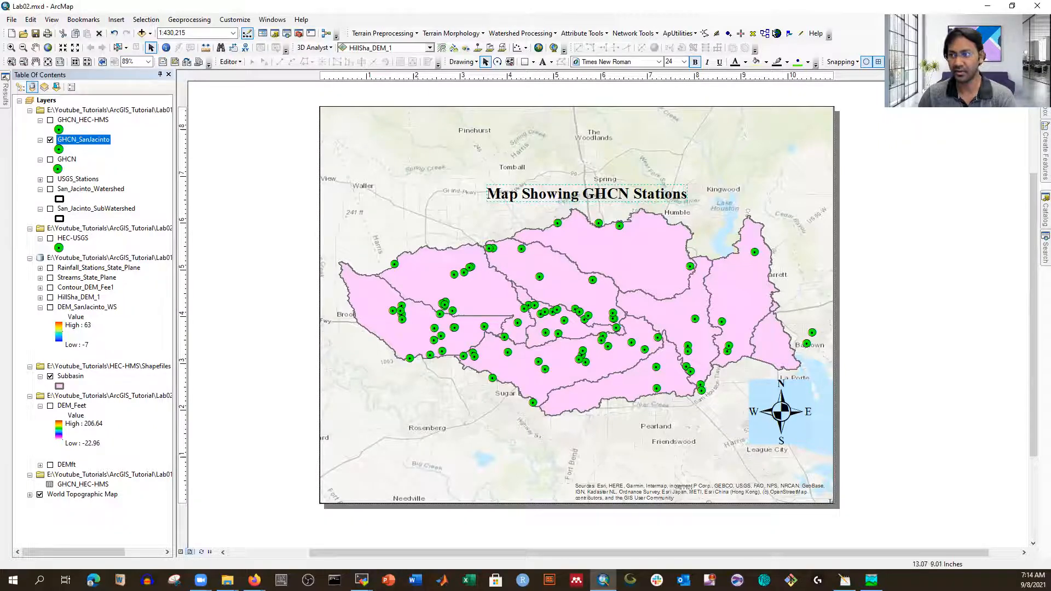
Hide the GHCN_SanJacinto layer and show the GHCN_HEC-HMS layer on the map.
{"action": "left_click", "coordinate": [50, 140]}
{"action": "left_click", "coordinate": [50, 120]}
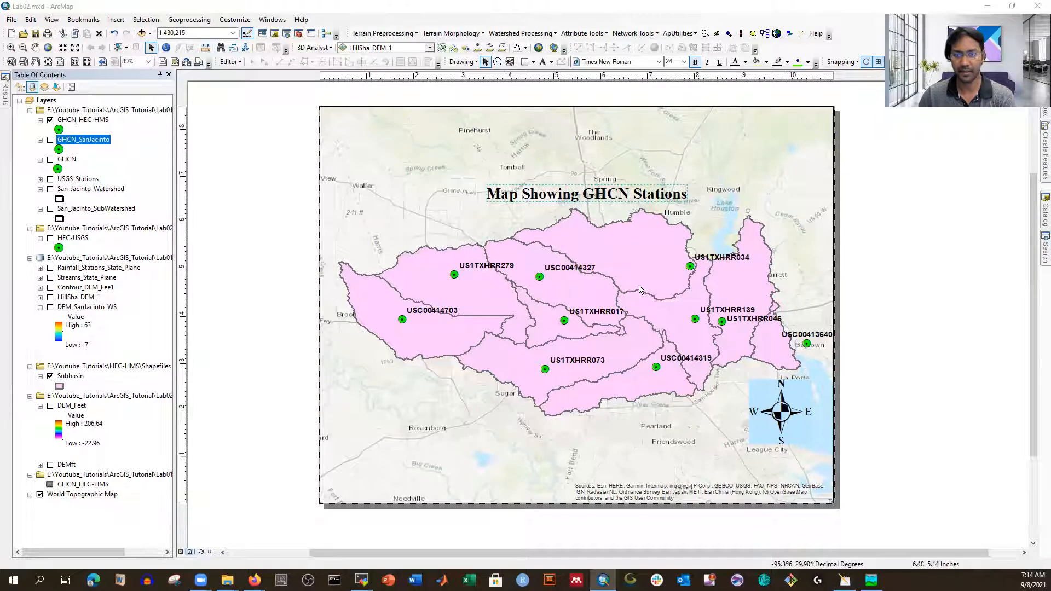
Start the TableToCSV tool from the Excel and CSV Conversion Tools with the GHCN_HEC-HMS layer as its table.
{"action": "mouse_move", "coordinate": [1036, 122]}
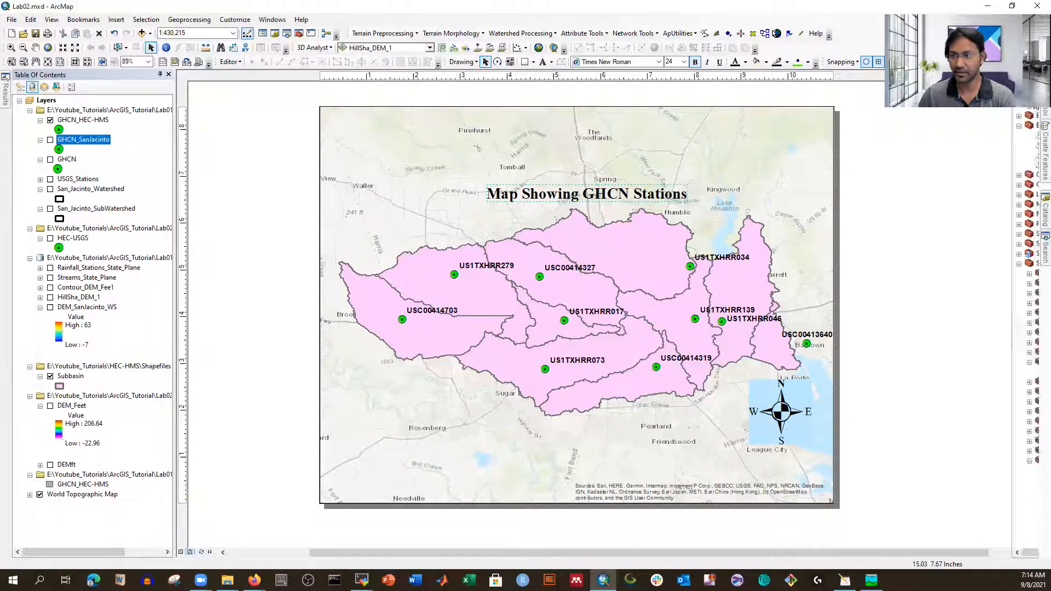
{"action": "scroll", "coordinate": [985, 184], "scroll_direction": "up", "scroll_amount": 17}
{"action": "scroll", "coordinate": [977, 174], "scroll_direction": "down", "scroll_amount": 17}
{"action": "scroll", "coordinate": [972, 173], "scroll_direction": "up", "scroll_amount": 4}
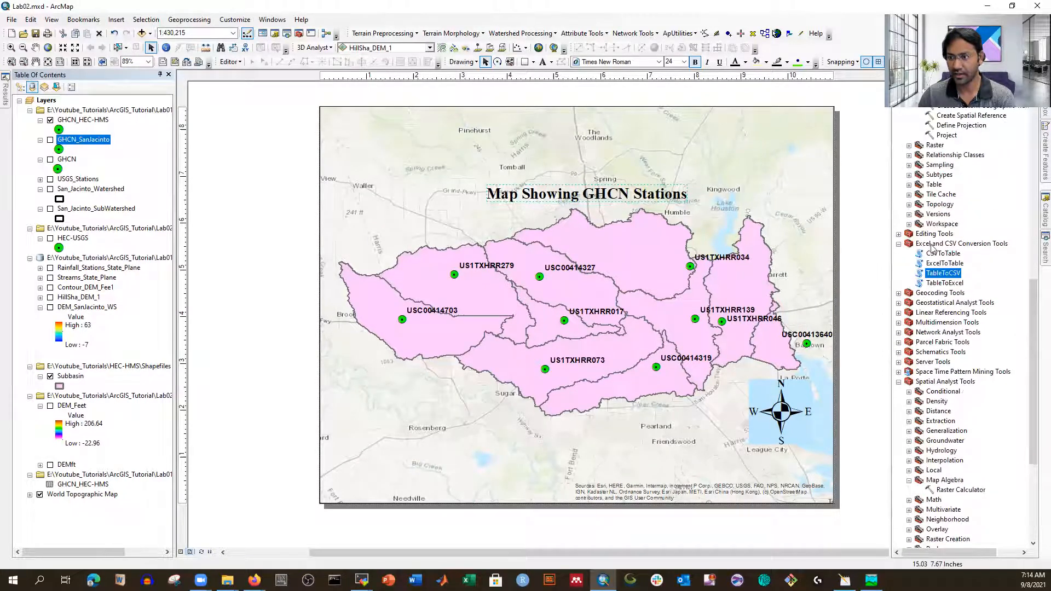
{"action": "double_click", "coordinate": [941, 273]}
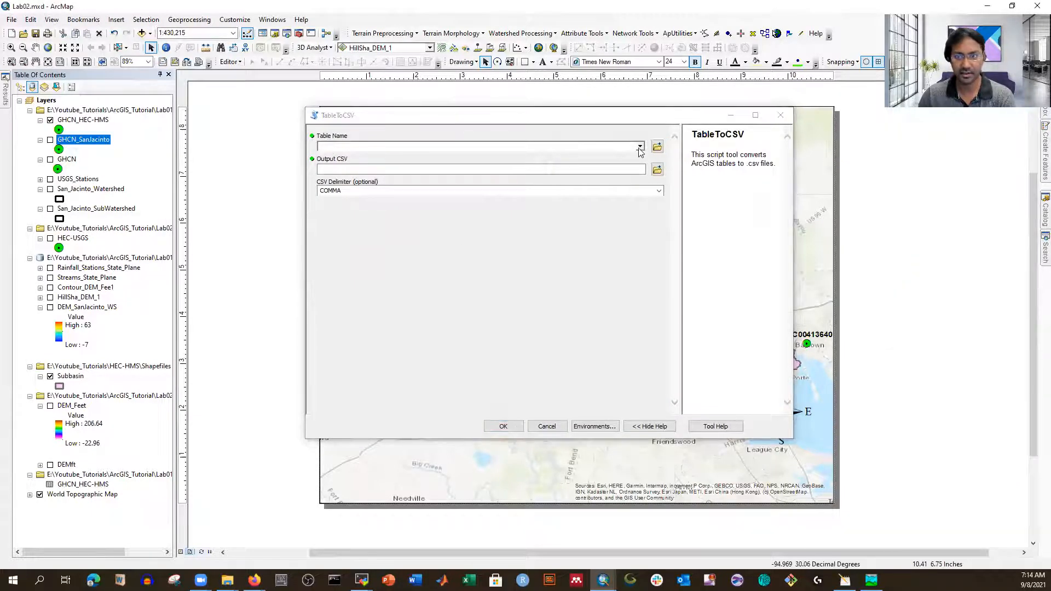
{"action": "left_click", "coordinate": [639, 147]}
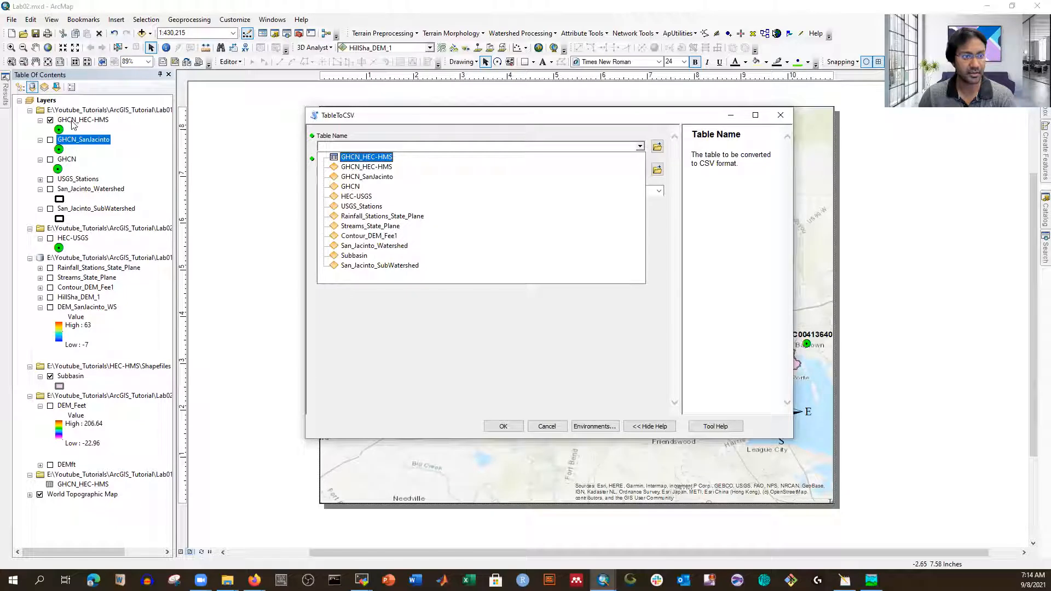
{"action": "left_click", "coordinate": [368, 166]}
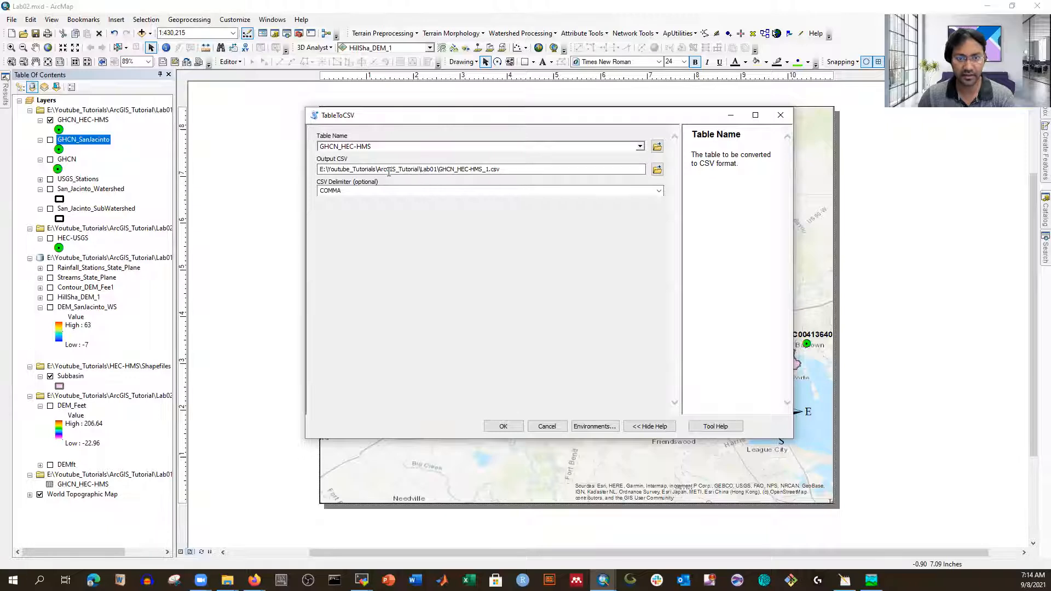
Set the output CSV to GHCN_HEC-HMS in the E: drive's Youtube_Tutorials\HEC-HMS folder and run the comma-delimited conversion.
{"action": "left_click", "coordinate": [657, 170]}
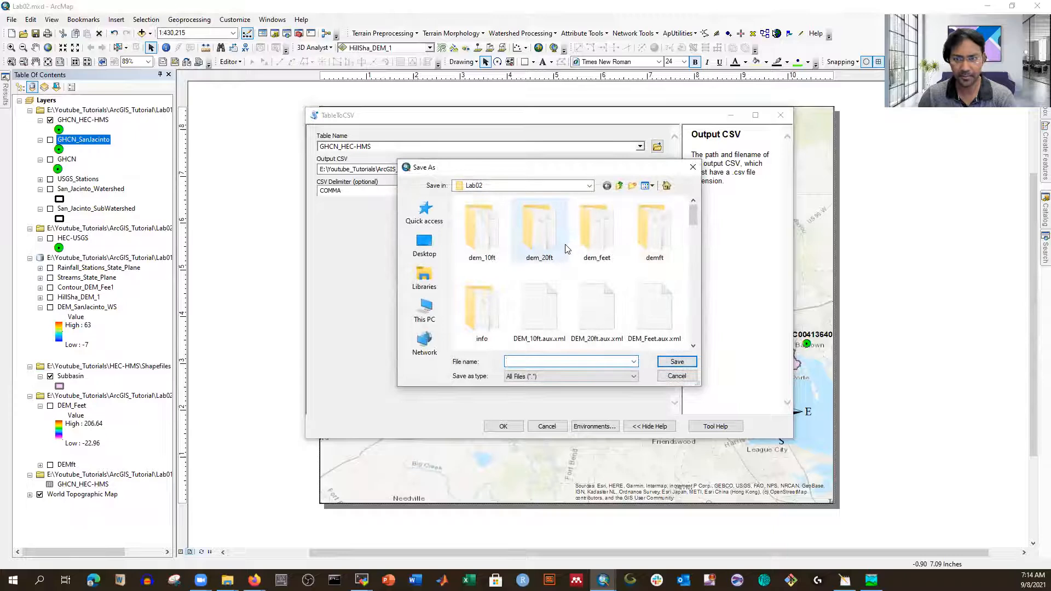
{"action": "left_click", "coordinate": [589, 186]}
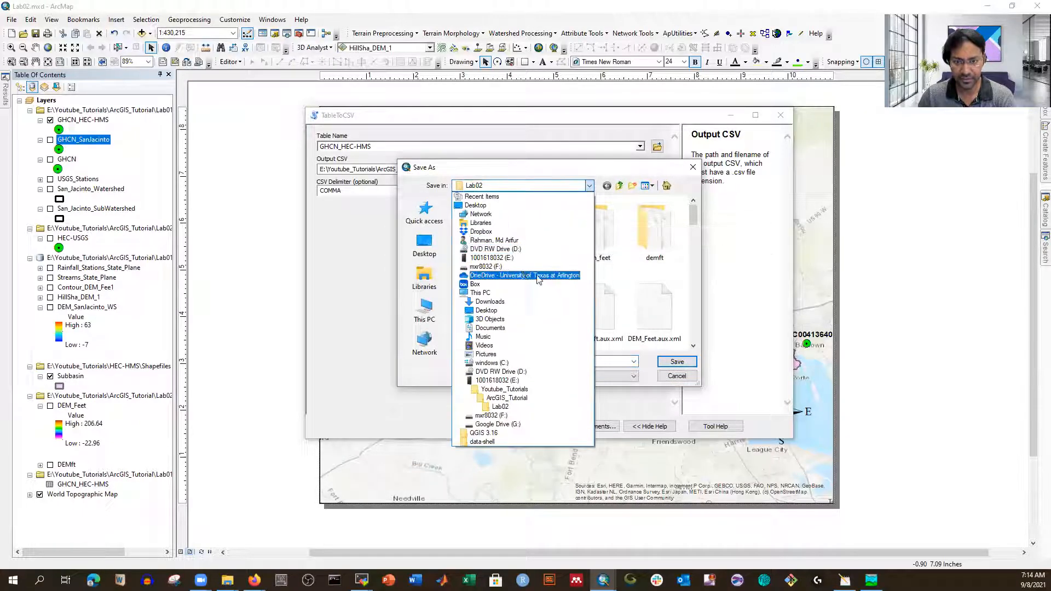
{"action": "left_click", "coordinate": [494, 259]}
{"action": "scroll", "coordinate": [512, 263], "scroll_direction": "down", "scroll_amount": 10}
{"action": "scroll", "coordinate": [513, 265], "scroll_direction": "down", "scroll_amount": 3}
{"action": "double_click", "coordinate": [501, 255]}
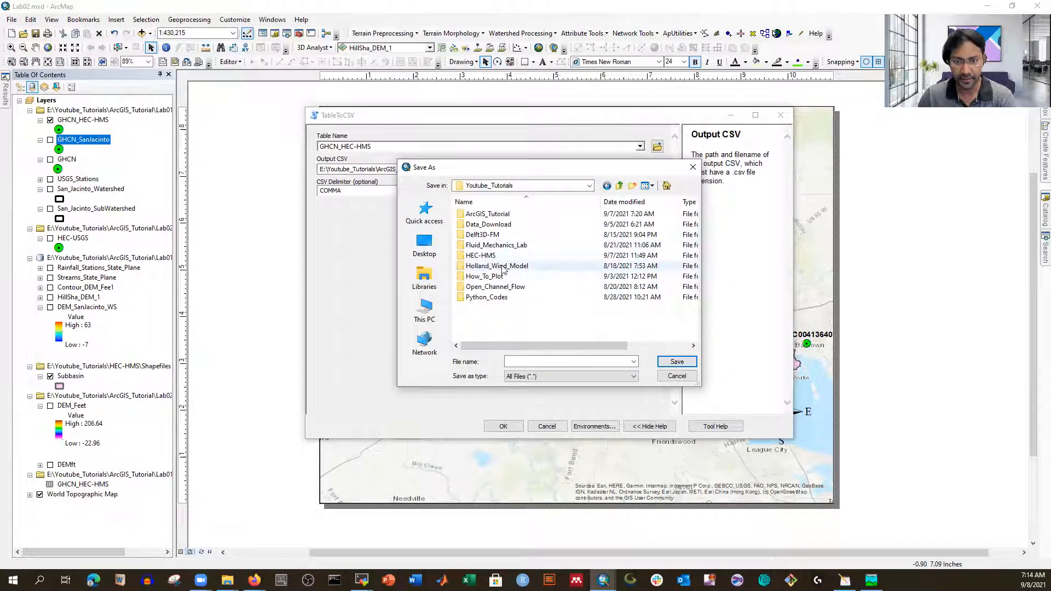
{"action": "double_click", "coordinate": [484, 255]}
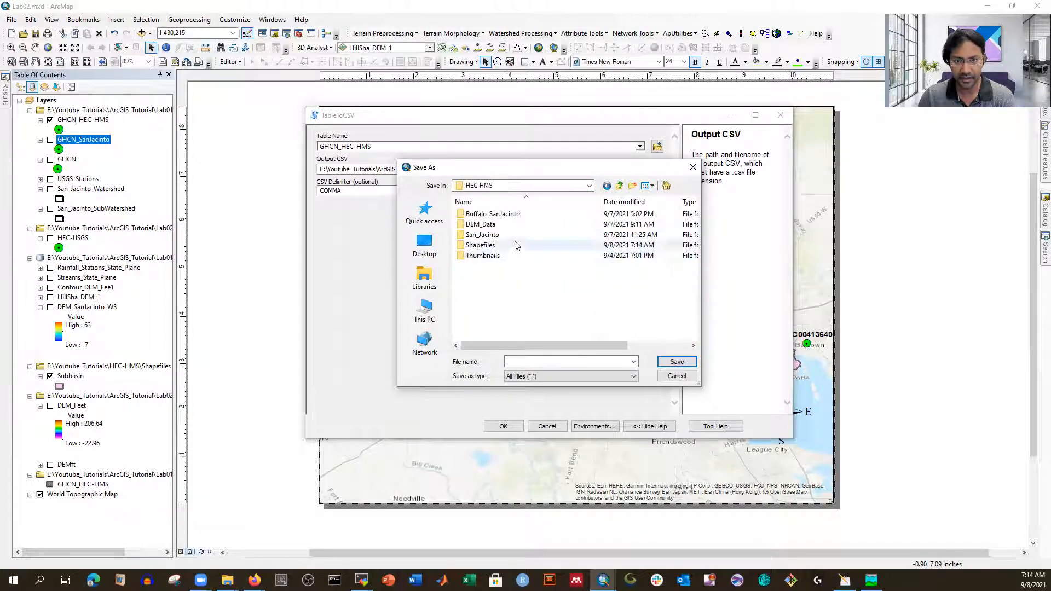
{"action": "left_click", "coordinate": [529, 364]}
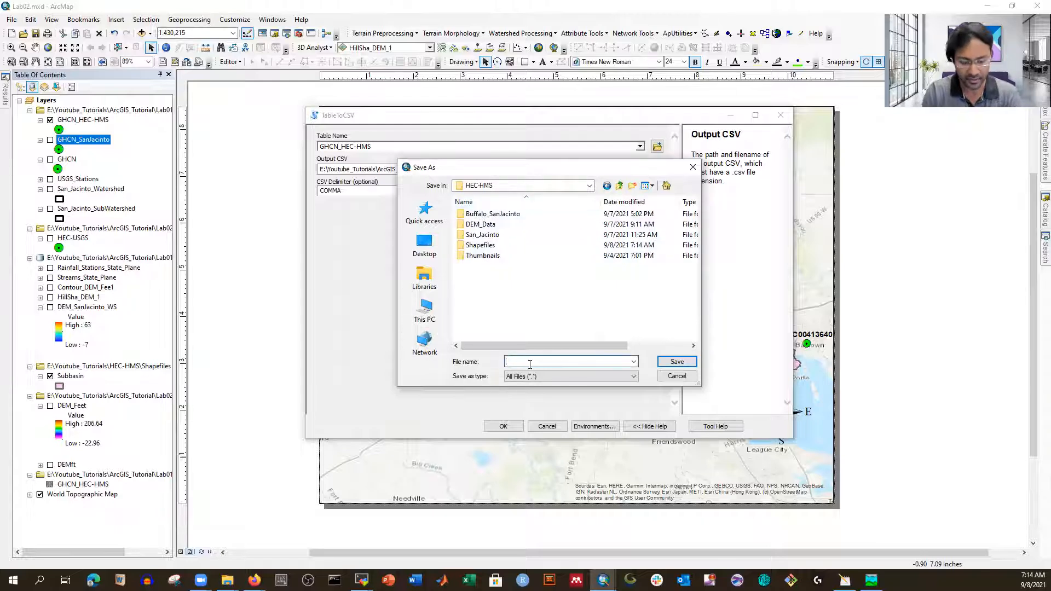
{"action": "type", "text": "GHCN_HEC-HMS"}
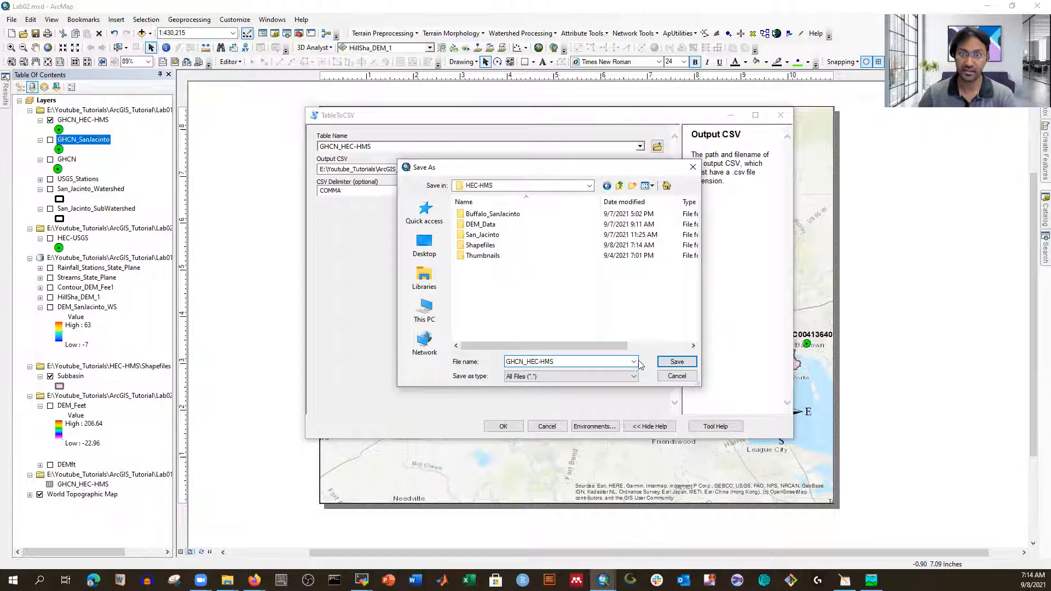
{"action": "left_click", "coordinate": [674, 362]}
{"action": "left_click", "coordinate": [502, 426]}
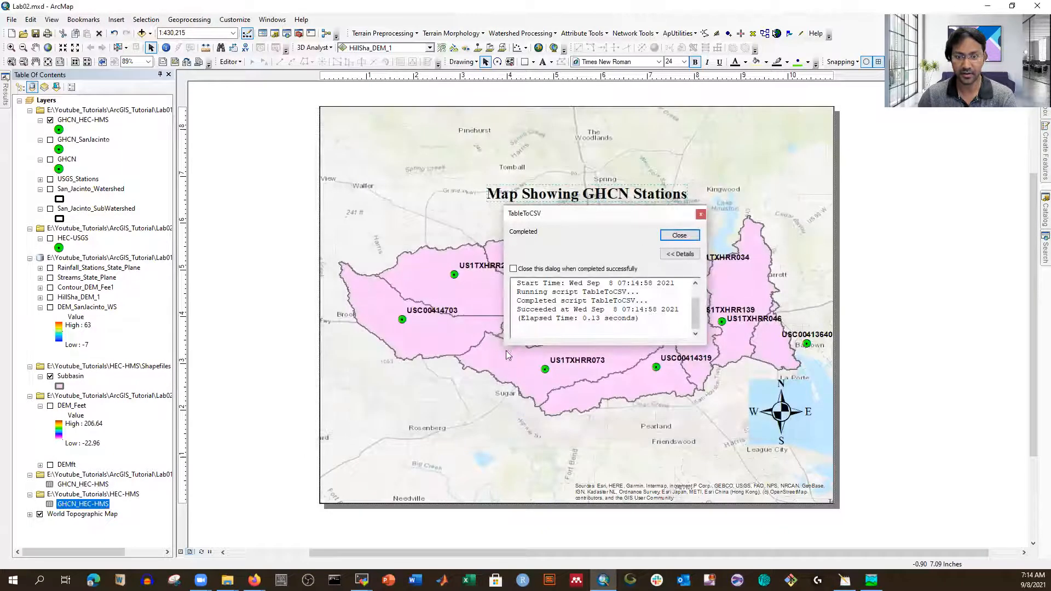
{"action": "left_click", "coordinate": [678, 235]}
Switch to File Explorer and open GHCN_HEC-HMS.csv from the E: drive's Youtube_Tutorials\HEC-HMS folder.
{"action": "mouse_move", "coordinate": [227, 580]}
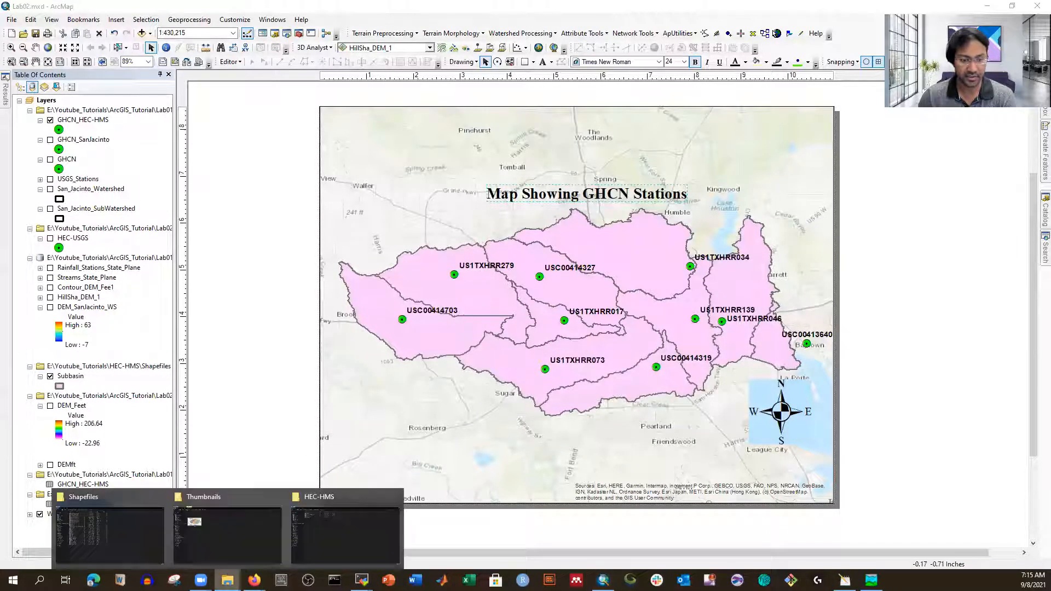
{"action": "left_click", "coordinate": [342, 537]}
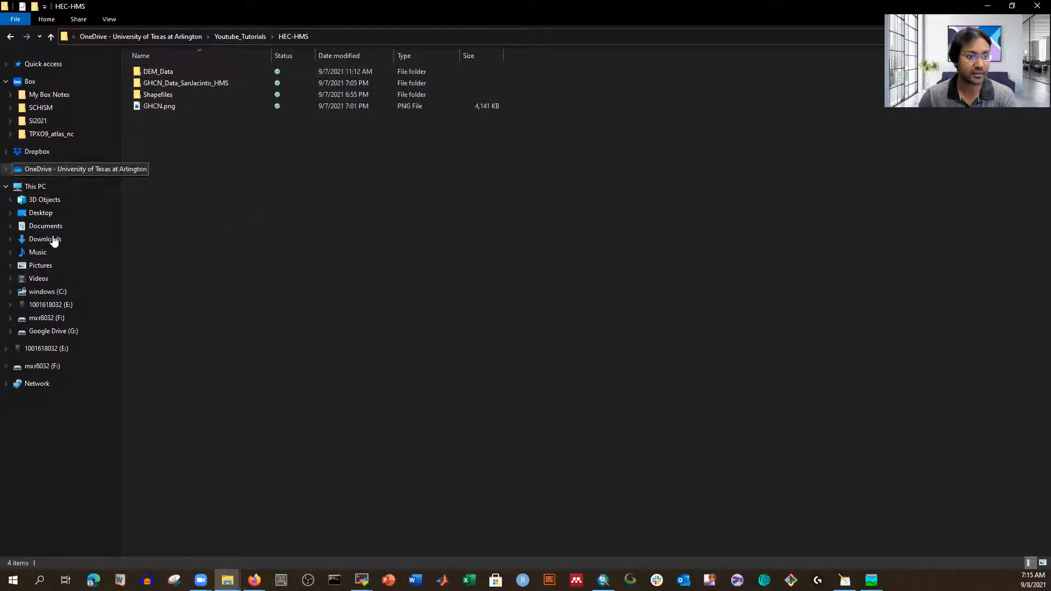
{"action": "left_click", "coordinate": [50, 304]}
{"action": "scroll", "coordinate": [237, 284], "scroll_direction": "down", "scroll_amount": 15}
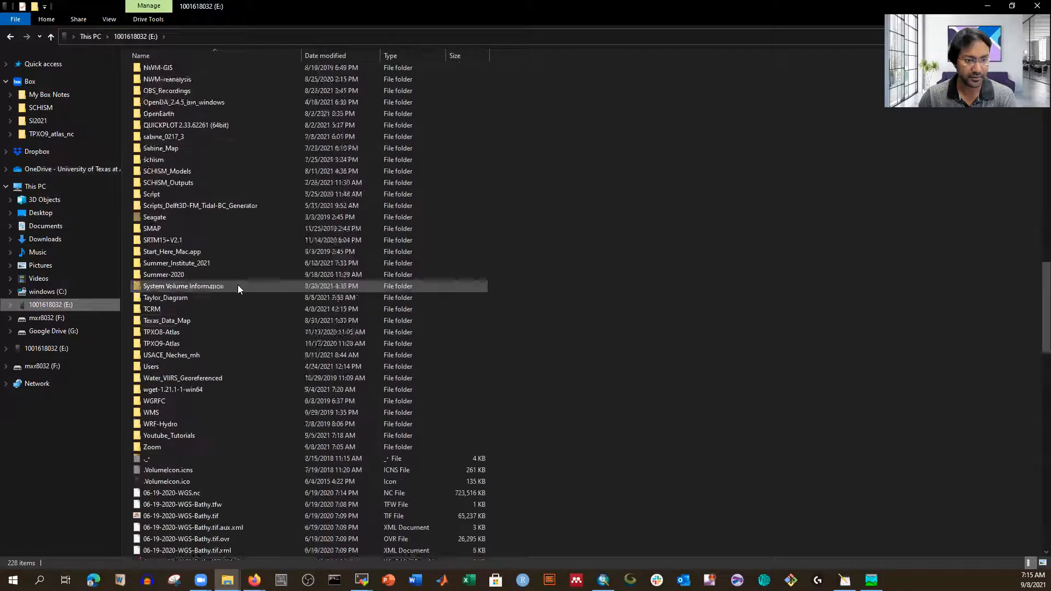
{"action": "scroll", "coordinate": [238, 285], "scroll_direction": "down", "scroll_amount": 4}
{"action": "double_click", "coordinate": [173, 296]}
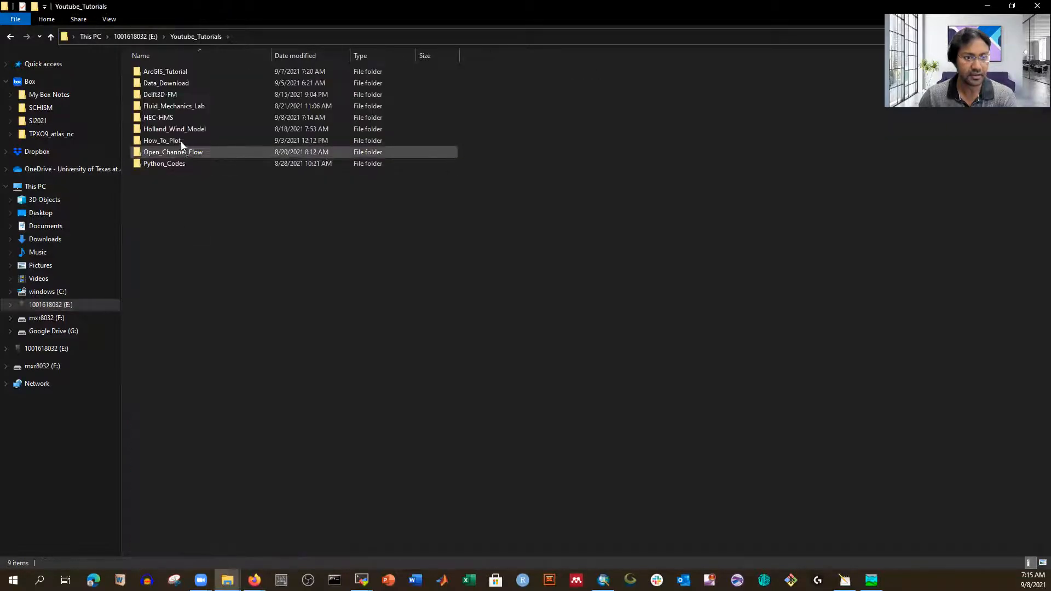
{"action": "double_click", "coordinate": [163, 117]}
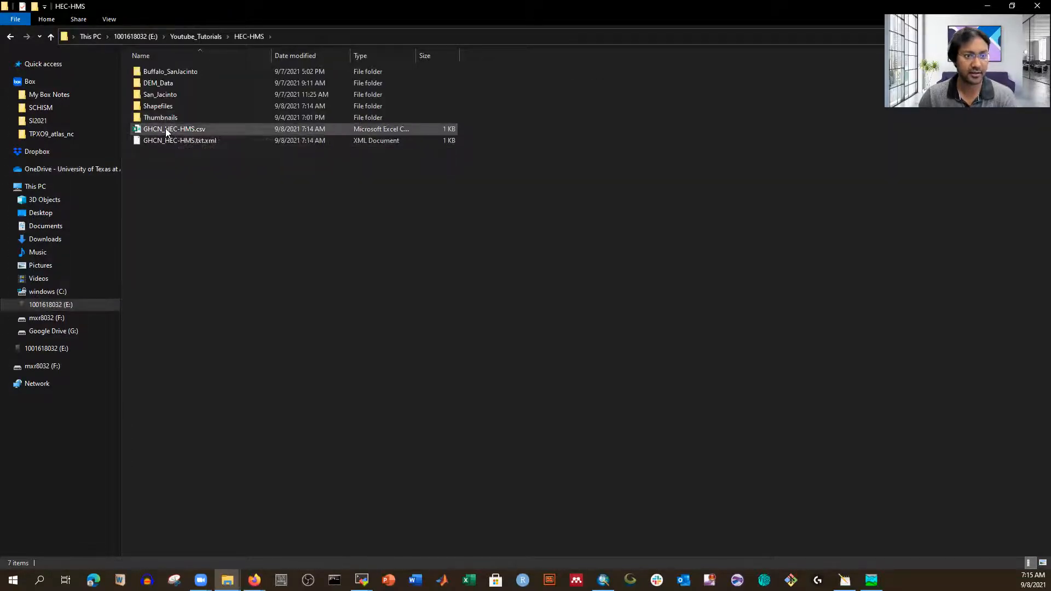
{"action": "left_click", "coordinate": [167, 132]}
{"action": "double_click", "coordinate": [167, 132]}
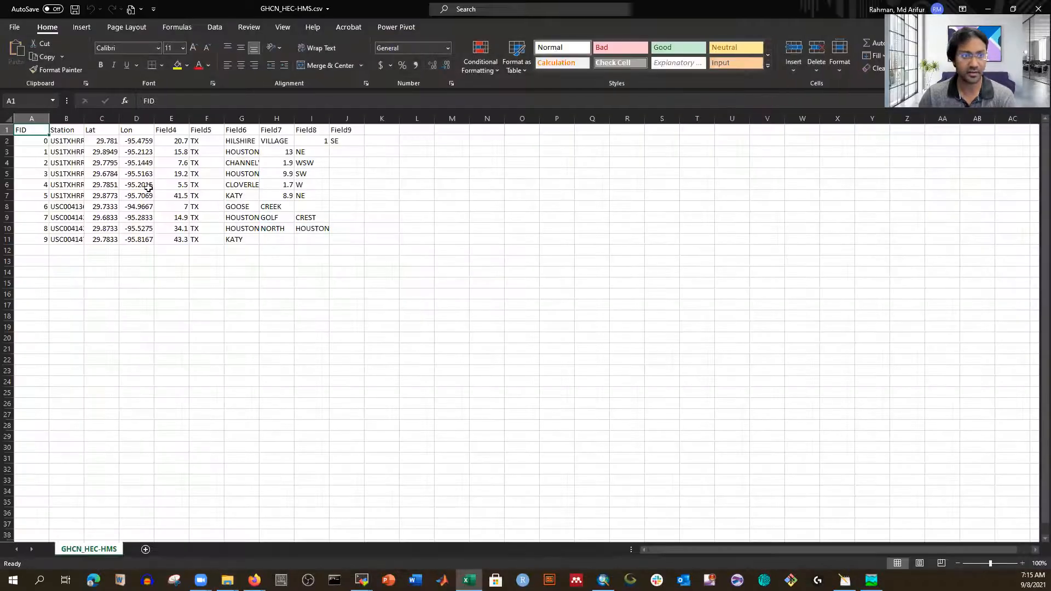
Widen the Station column to read the station IDs row by row, and close the CSV without saving.
{"action": "double_click", "coordinate": [84, 118]}
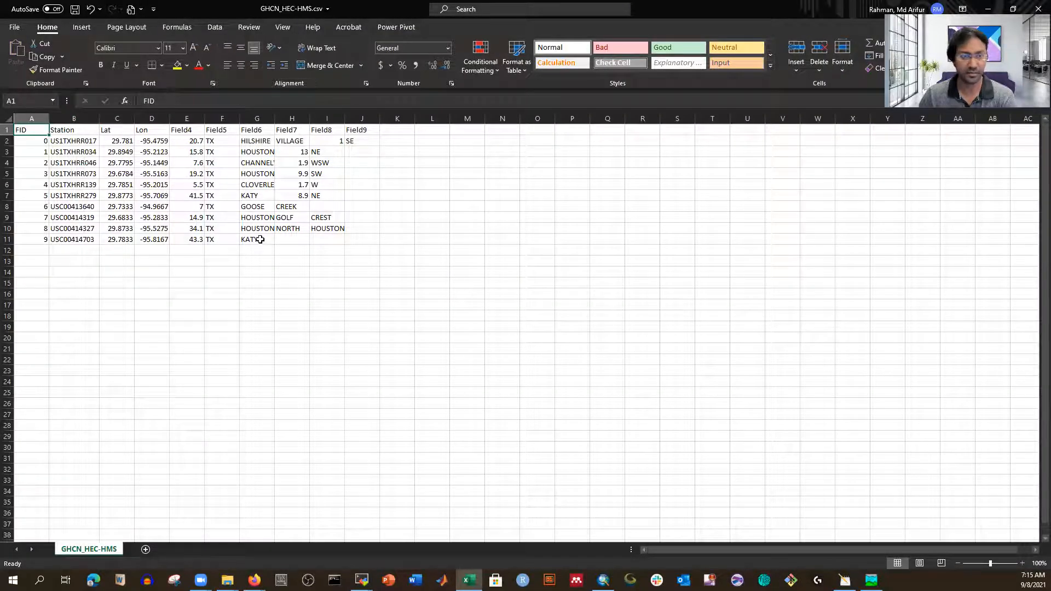
{"action": "left_click", "coordinate": [64, 144]}
{"action": "left_click", "coordinate": [64, 152]}
{"action": "left_click", "coordinate": [65, 162]}
{"action": "left_click", "coordinate": [65, 174]}
{"action": "left_click", "coordinate": [65, 184]}
{"action": "left_click", "coordinate": [65, 197]}
{"action": "left_click", "coordinate": [65, 207]}
{"action": "left_click", "coordinate": [65, 217]}
{"action": "left_click", "coordinate": [65, 229]}
{"action": "left_click", "coordinate": [66, 240]}
{"action": "left_click", "coordinate": [117, 283]}
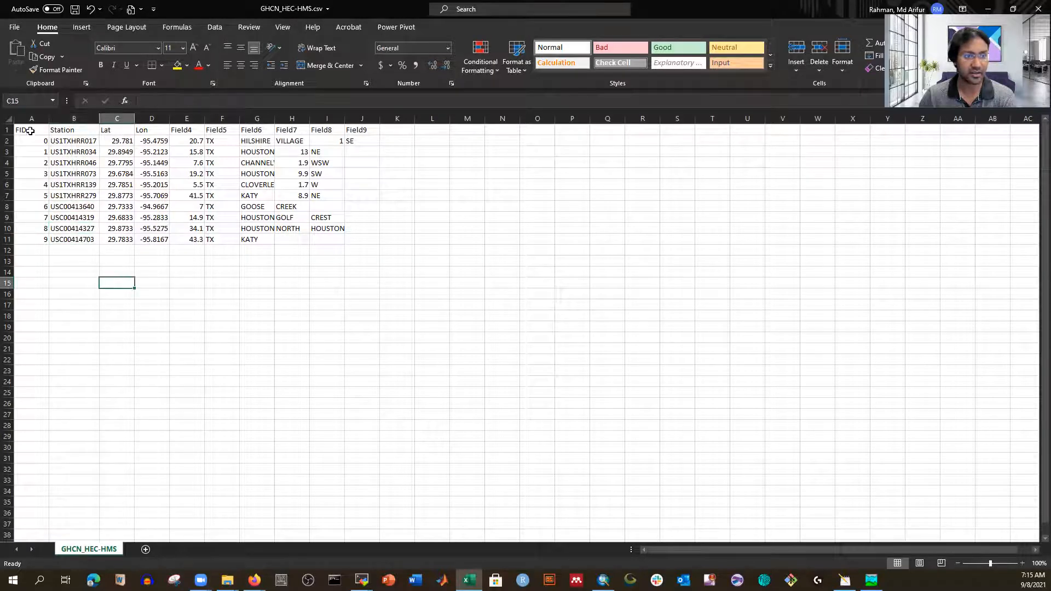
{"action": "left_click", "coordinate": [70, 141]}
{"action": "left_click", "coordinate": [67, 151]}
{"action": "left_click", "coordinate": [67, 174]}
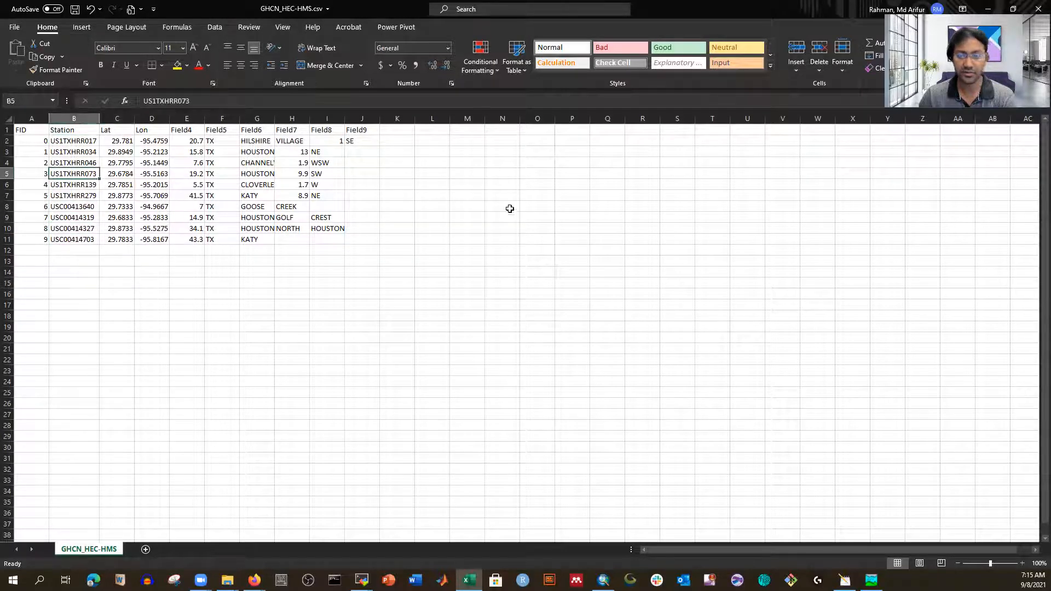
{"action": "left_click", "coordinate": [1037, 9]}
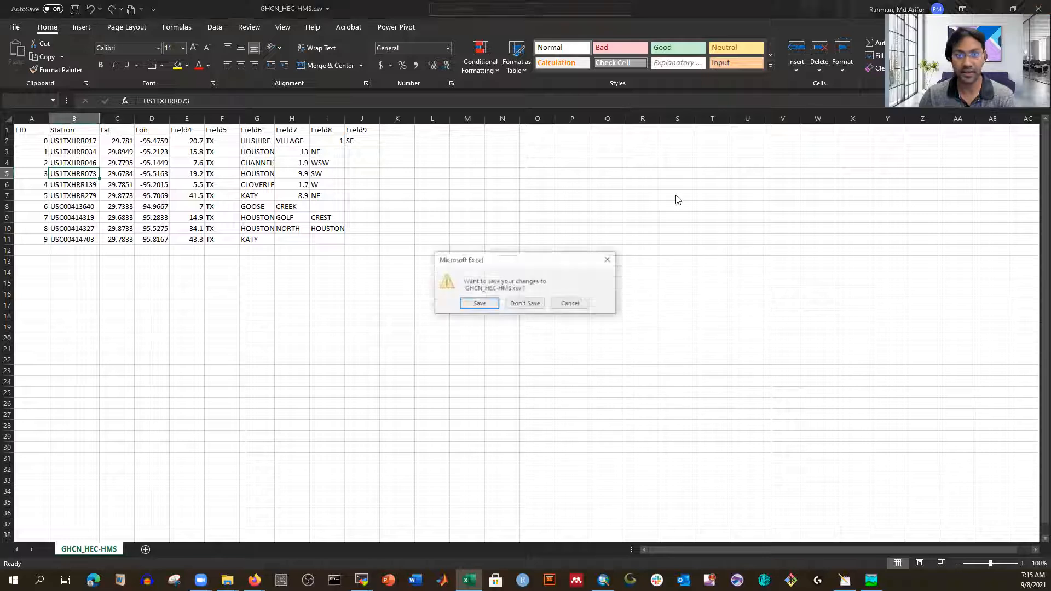
{"action": "left_click", "coordinate": [524, 303]}
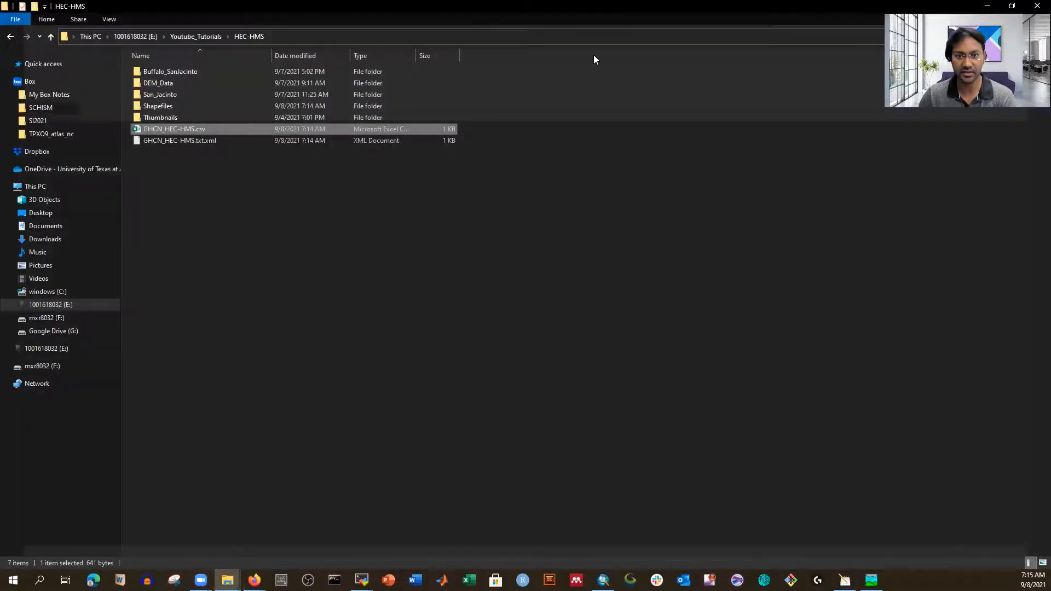
Switch to the MobaXterm terminal session and list the contents of the Scripts directory with ll.
{"action": "left_click", "coordinate": [361, 579]}
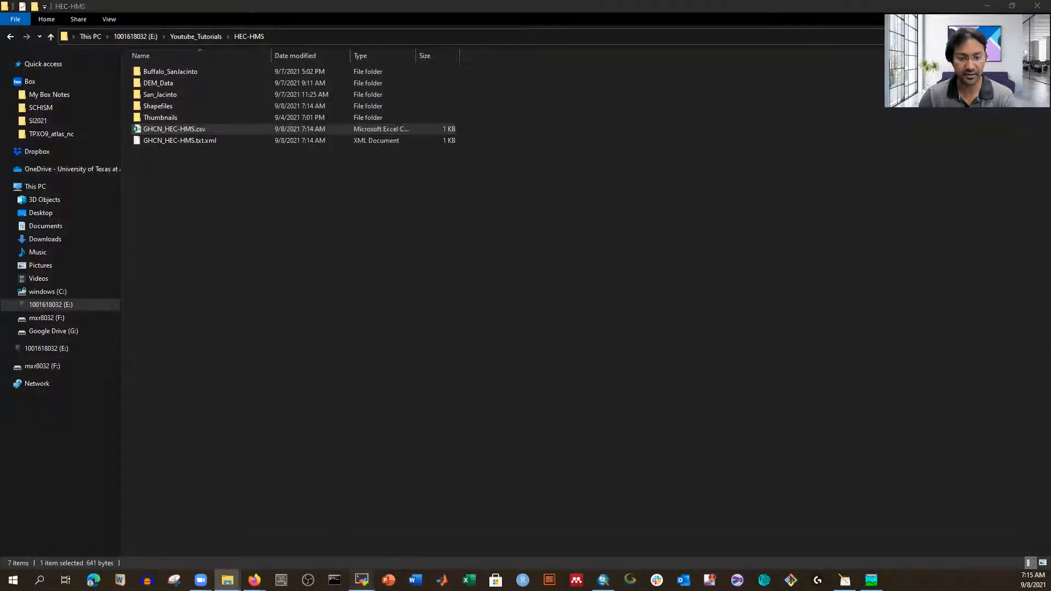
{"action": "left_click", "coordinate": [404, 540]}
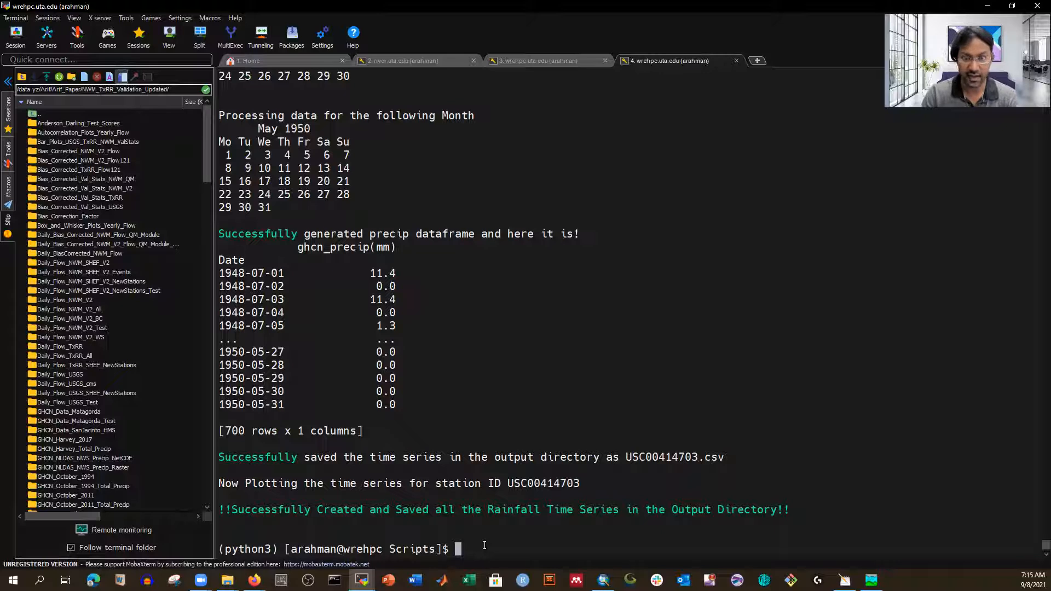
{"action": "type", "text": "ll"}
{"action": "key", "text": "Return"}
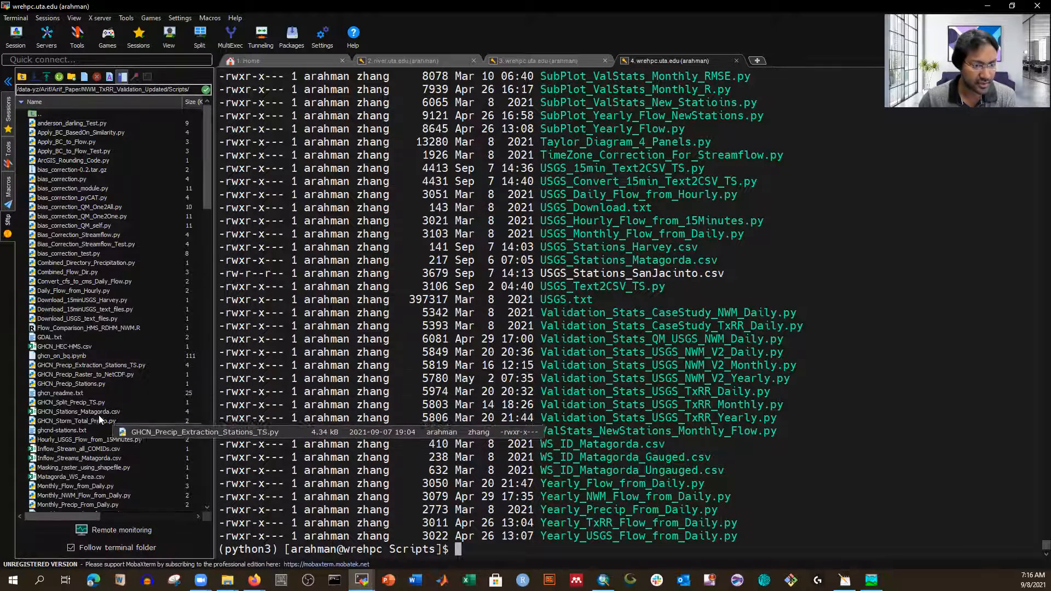
Open the remote GHCN_HEC-HMS.csv from the Scripts folder, widen its Station column to check the IDs, and close it without saving.
{"action": "double_click", "coordinate": [62, 346]}
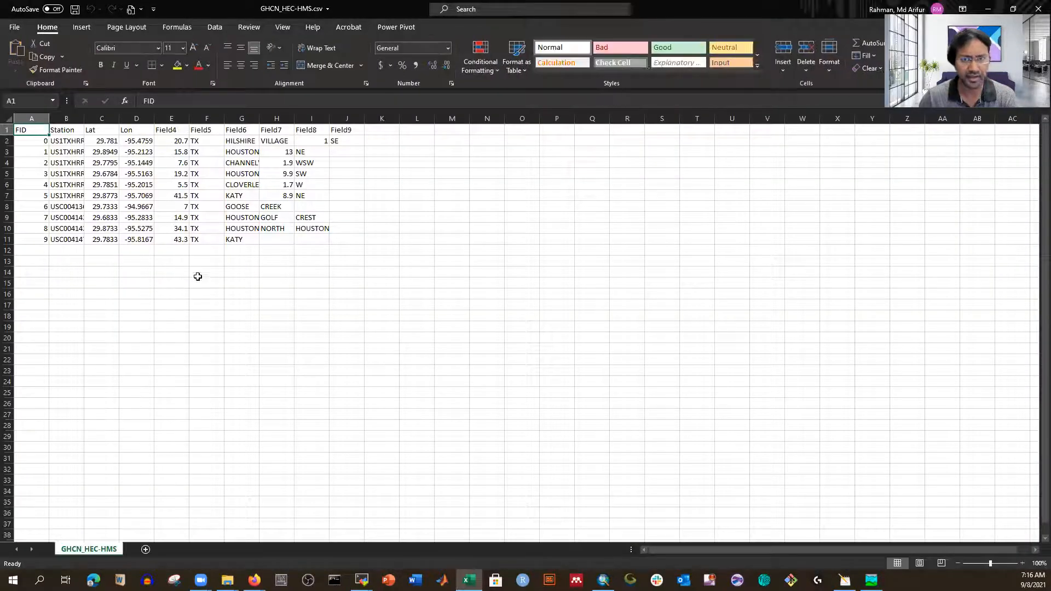
{"action": "double_click", "coordinate": [85, 115]}
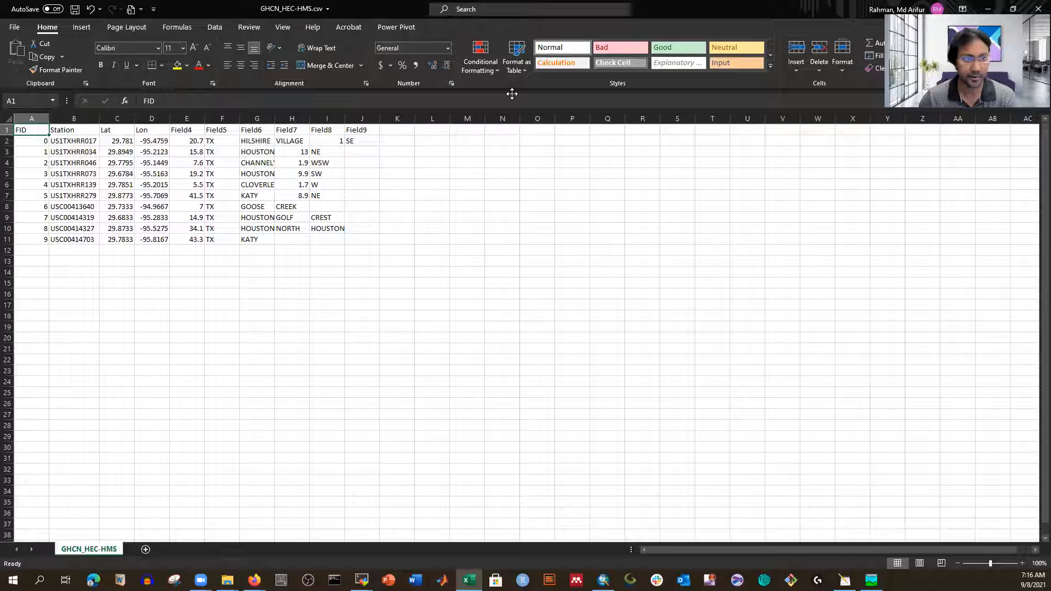
{"action": "left_click", "coordinate": [1038, 9]}
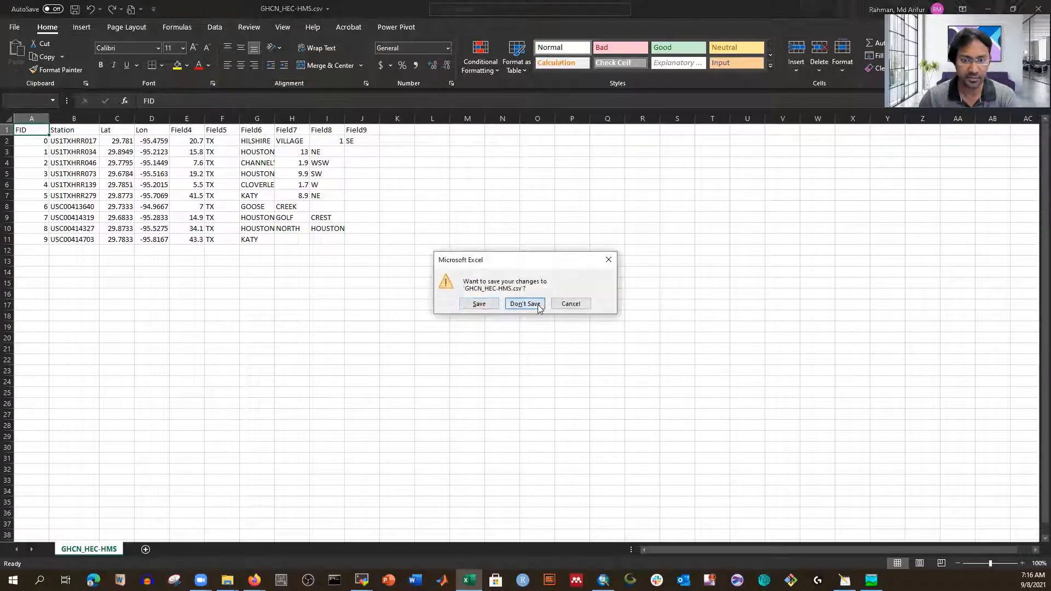
{"action": "left_click", "coordinate": [525, 305]}
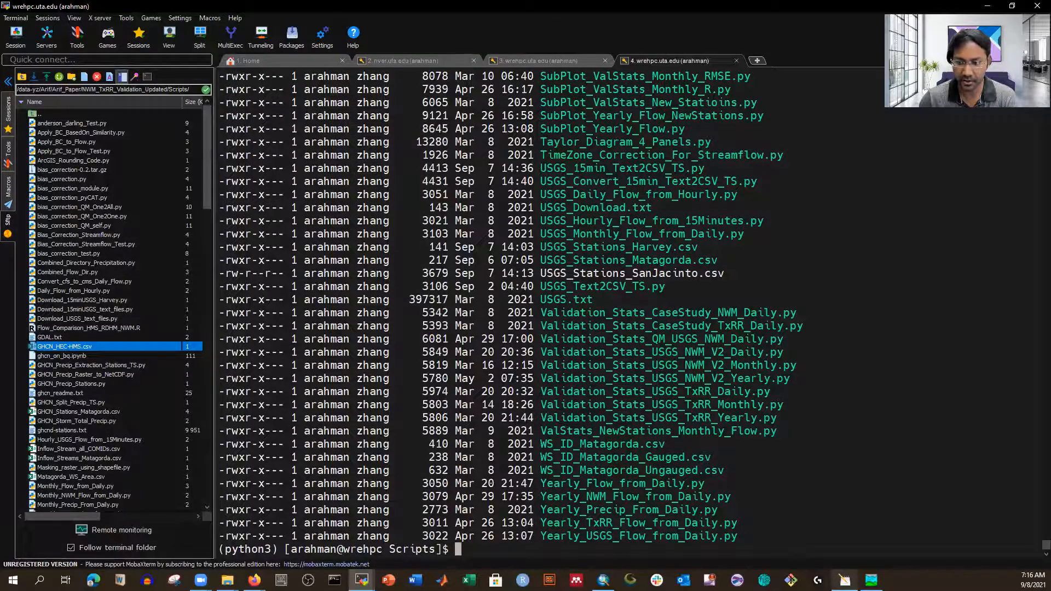
Check the input directory in the GHCN precipitation extraction script, and open the ghcnd_all folder under NWM_TxRR_Validation_Updated in the wrehpc session.
{"action": "left_click", "coordinate": [844, 580]}
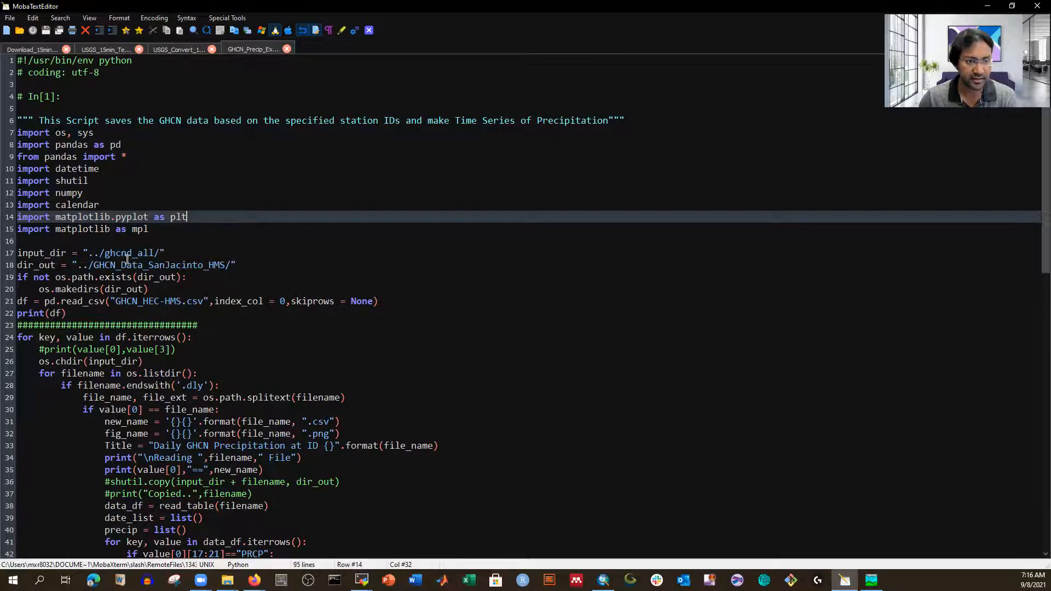
{"action": "left_click", "coordinate": [361, 580]}
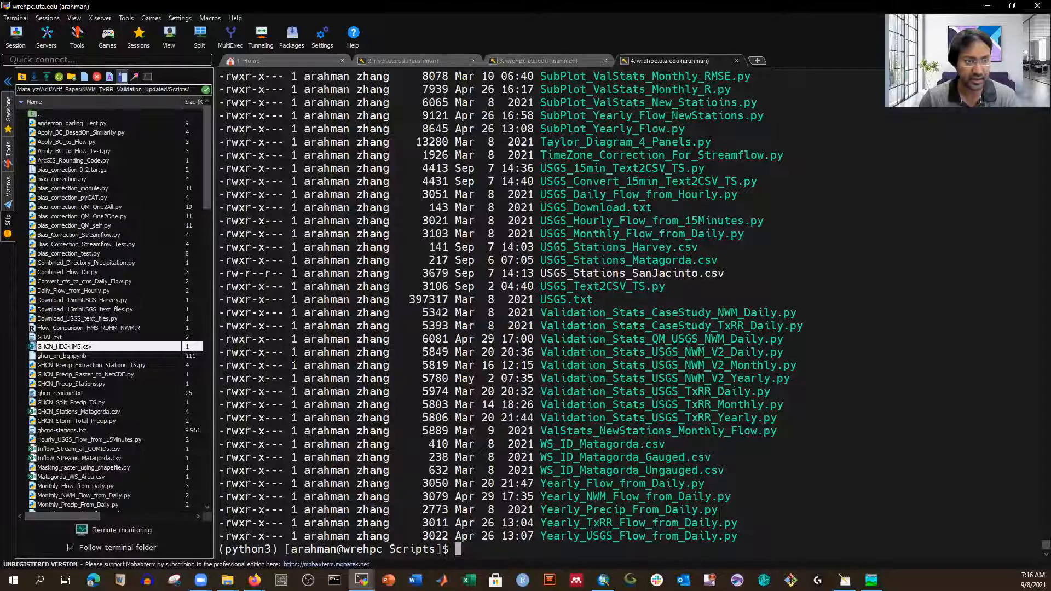
{"action": "left_click", "coordinate": [21, 76]}
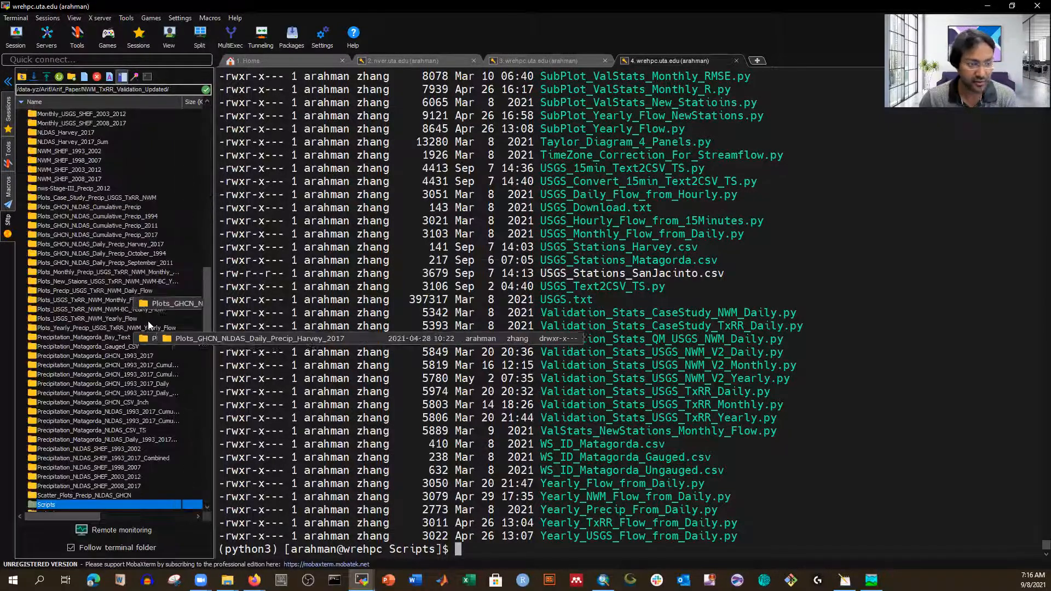
{"action": "scroll", "coordinate": [104, 291], "scroll_direction": "up", "scroll_amount": 20}
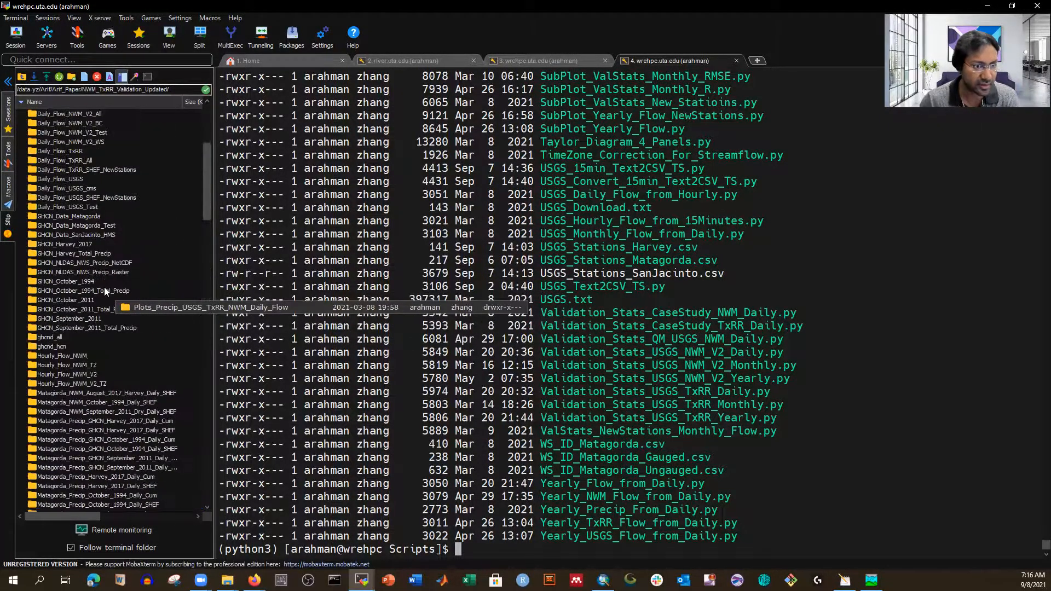
{"action": "left_click", "coordinate": [59, 338]}
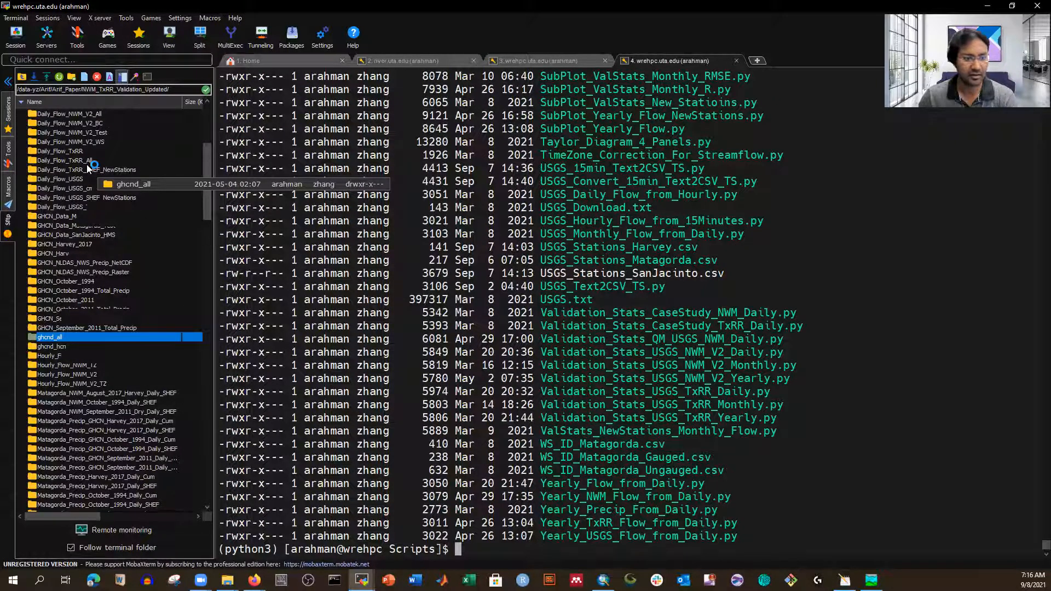
{"action": "left_click_drag", "start_coordinate": [89, 166], "coordinate": [96, 196]}
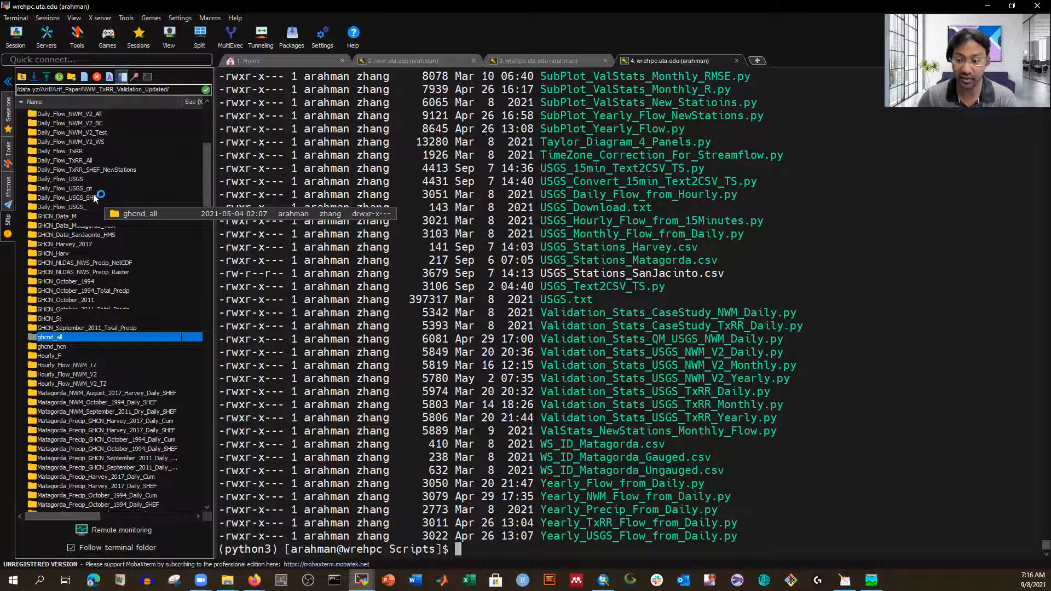
{"action": "left_click_drag", "start_coordinate": [94, 196], "coordinate": [55, 304]}
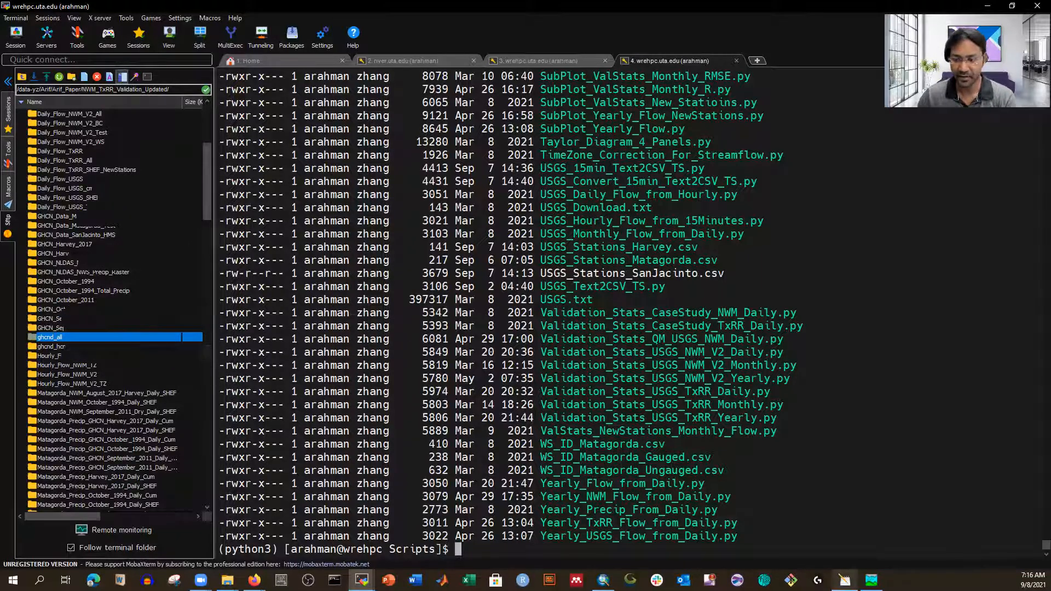
Switch to MobaTextEditor and review the input_dir and dir_out paths and the station-reading code in the GHCN extraction script.
{"action": "mouse_move", "coordinate": [845, 580]}
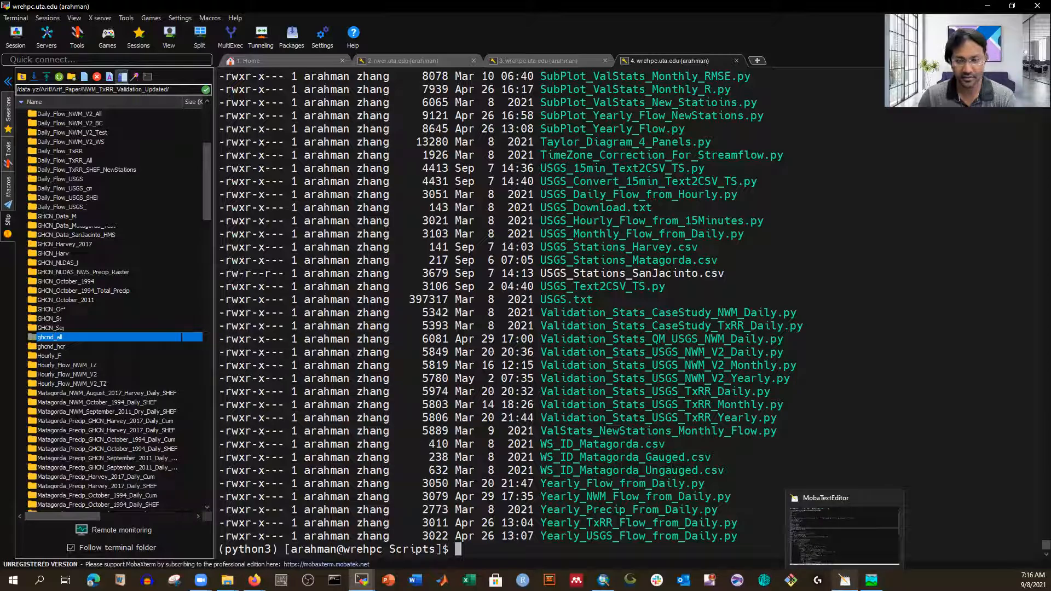
{"action": "left_click", "coordinate": [845, 580]}
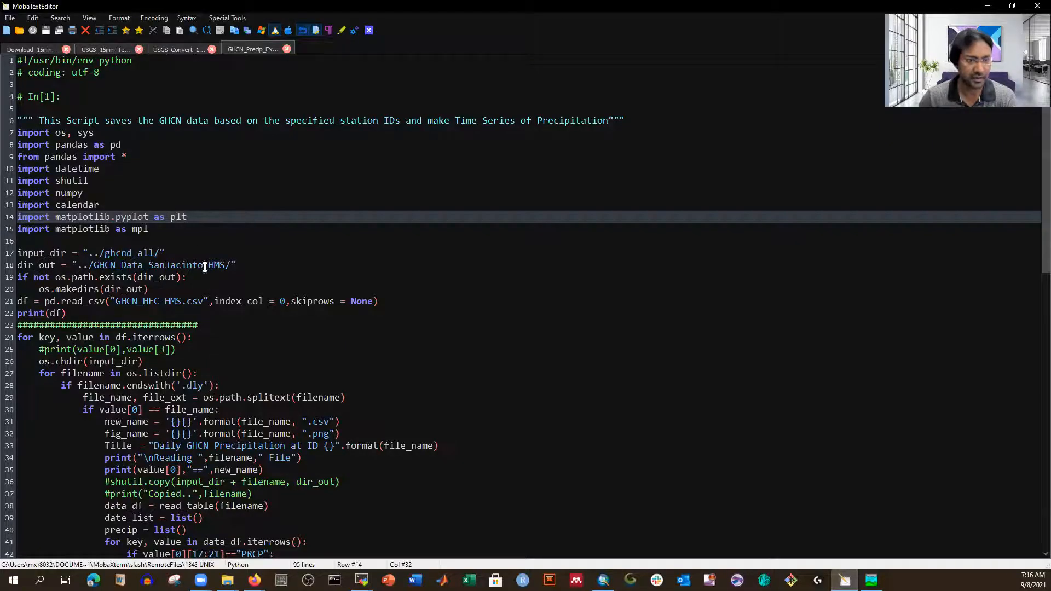
{"action": "left_click", "coordinate": [174, 250]}
{"action": "scroll", "coordinate": [203, 247], "scroll_direction": "down", "scroll_amount": 2}
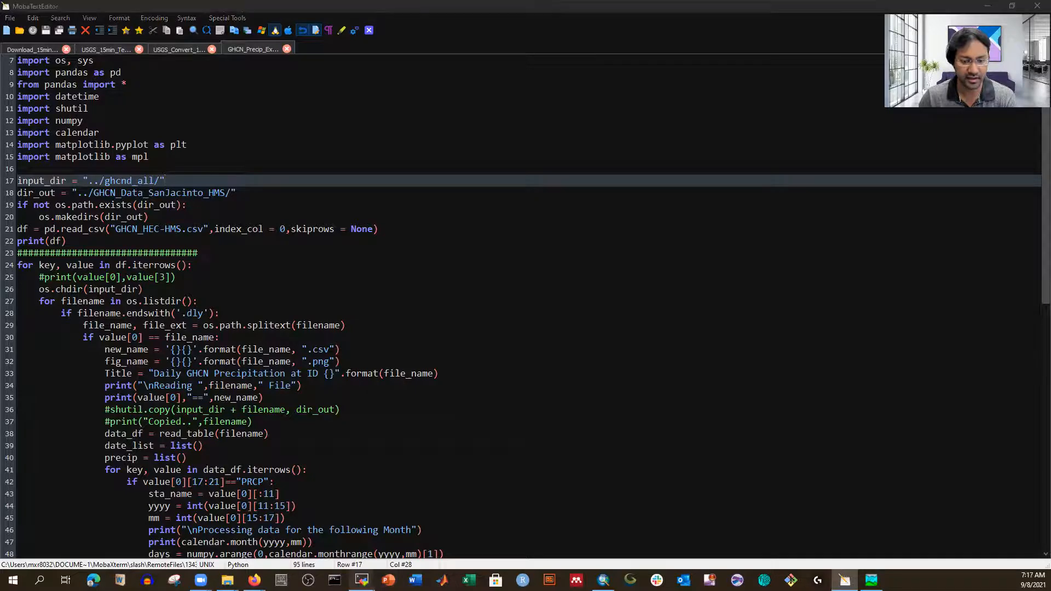
Switch back to the wrehpc session in MobaXterm and browse the .dly station files in ghcnd_all.
{"action": "left_click", "coordinate": [409, 547]}
{"action": "scroll", "coordinate": [88, 155], "scroll_direction": "up", "scroll_amount": 7}
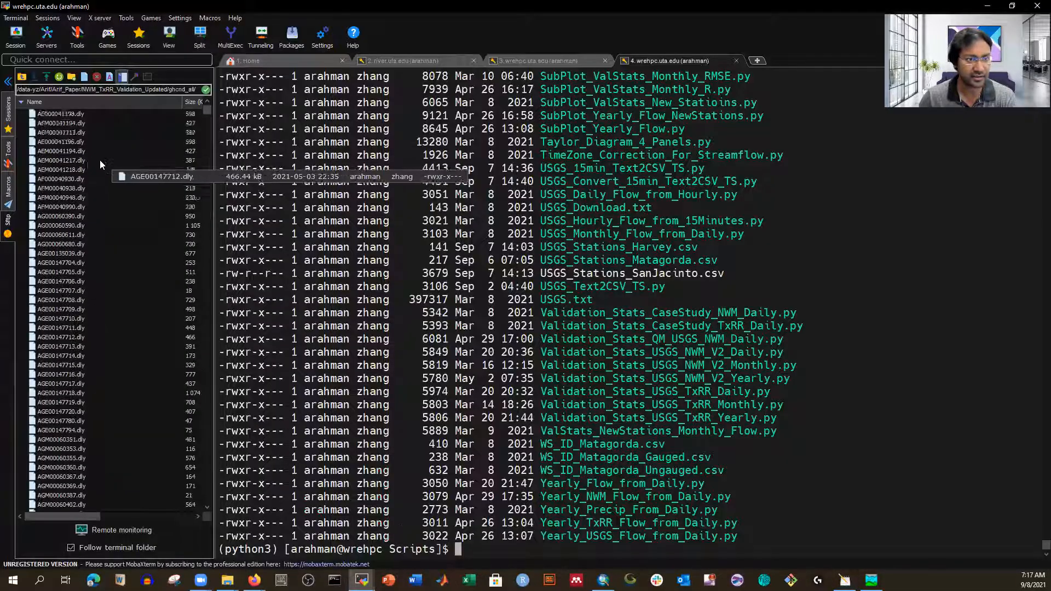
{"action": "scroll", "coordinate": [95, 222], "scroll_direction": "down", "scroll_amount": 15}
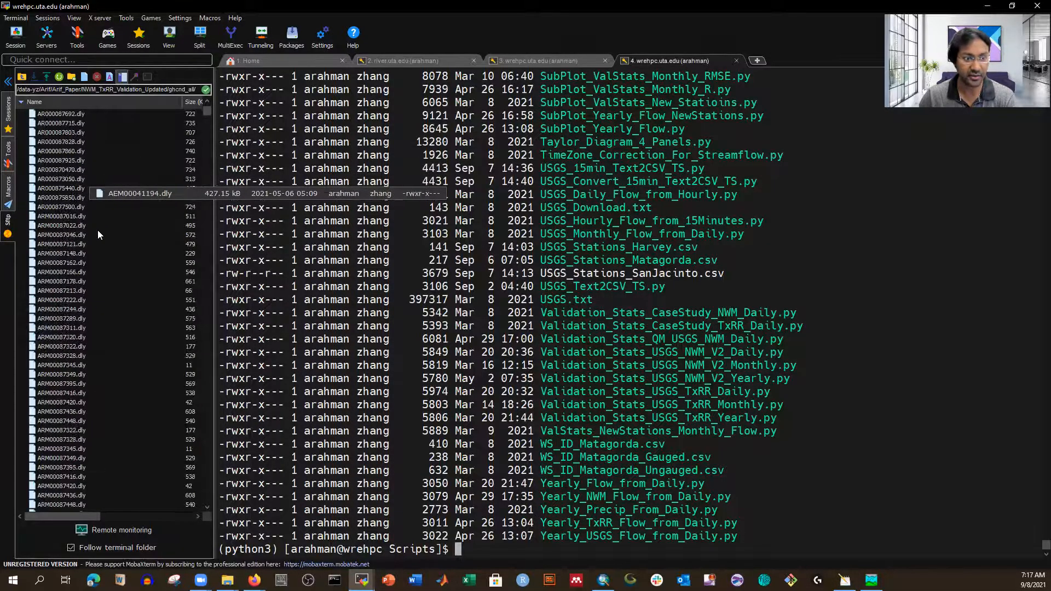
{"action": "scroll", "coordinate": [88, 205], "scroll_direction": "up", "scroll_amount": 15}
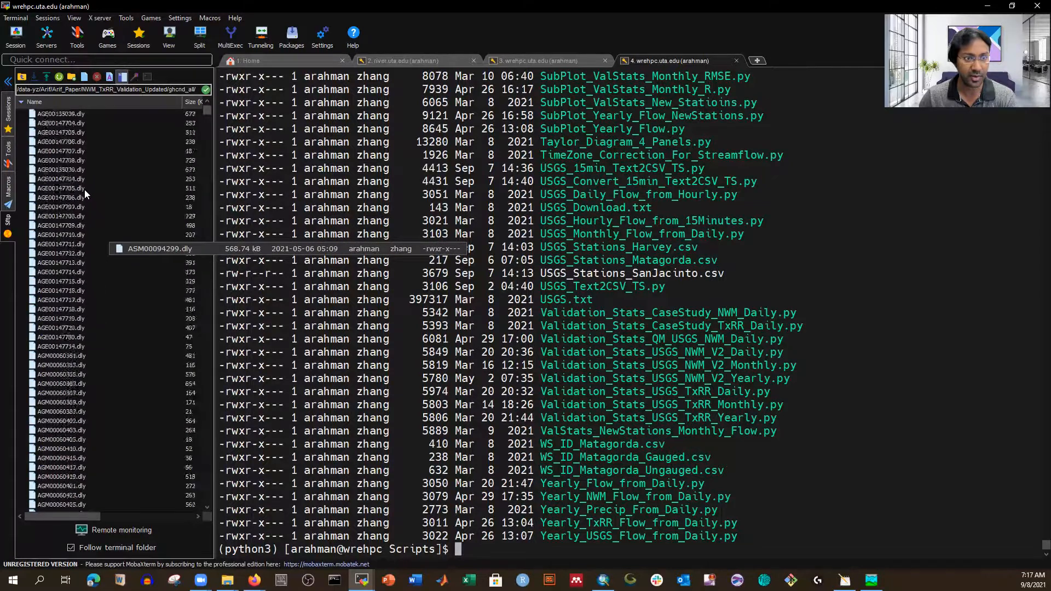
Open ACW00011604.dly from ghcnd_all in the default text editor, read through its daily records, and close the file.
{"action": "right_click", "coordinate": [69, 121]}
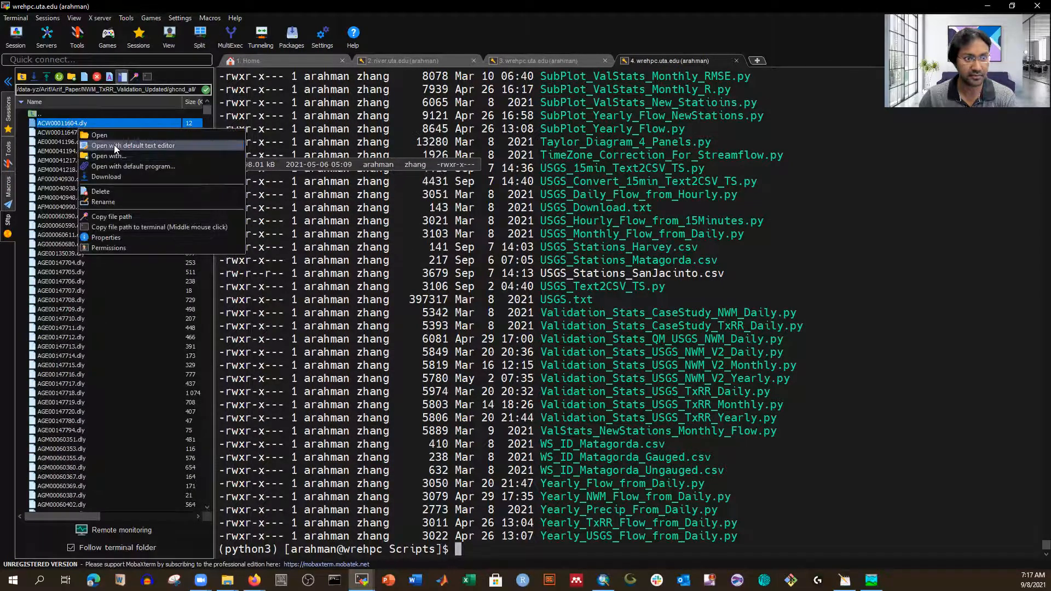
{"action": "left_click", "coordinate": [114, 144]}
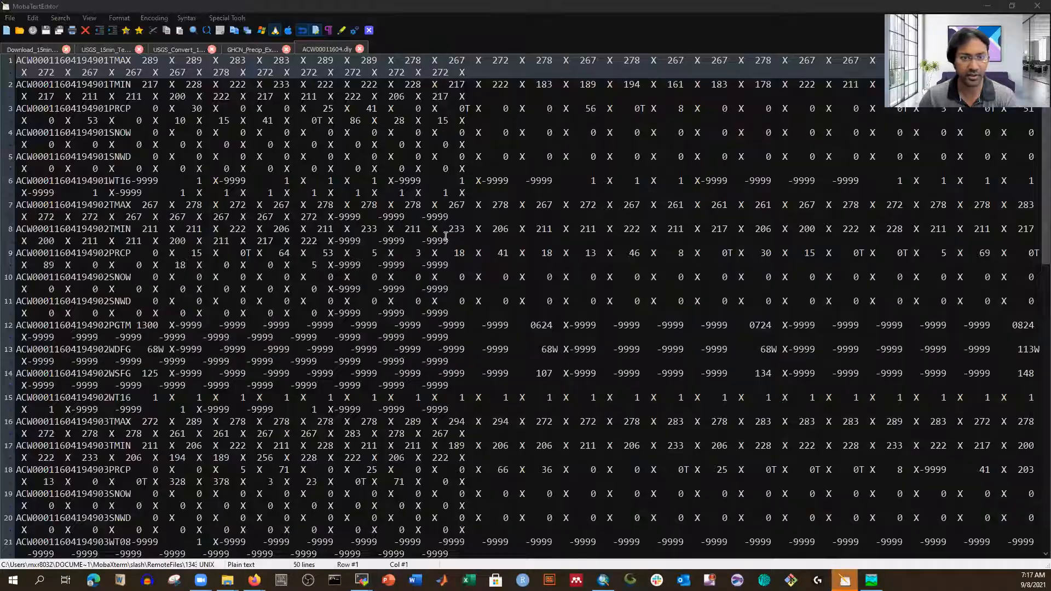
{"action": "scroll", "coordinate": [417, 260], "scroll_direction": "up", "scroll_amount": 10}
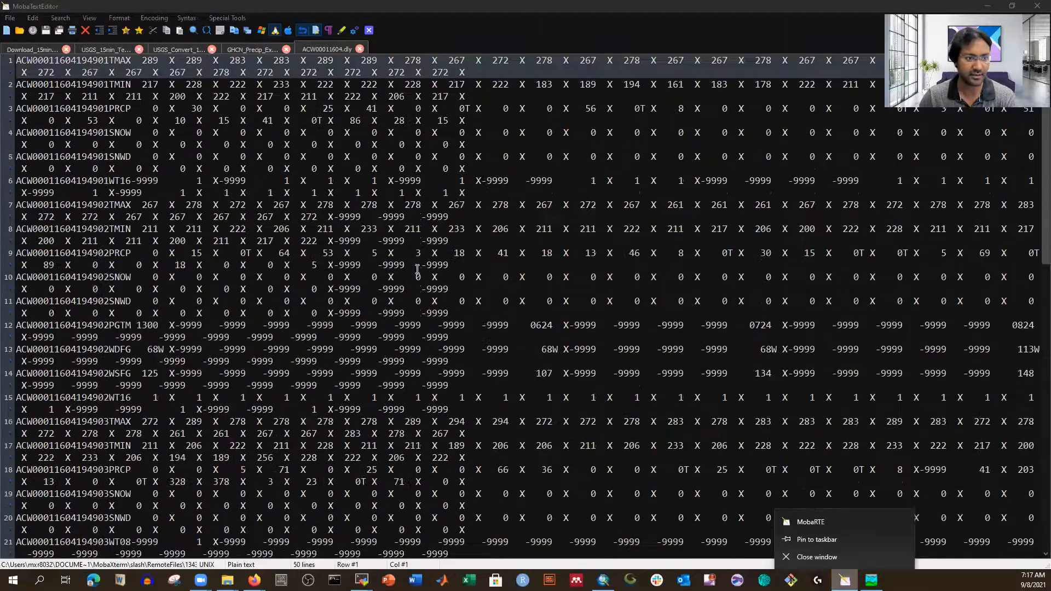
{"action": "scroll", "coordinate": [415, 281], "scroll_direction": "down", "scroll_amount": 1}
{"action": "scroll", "coordinate": [415, 281], "scroll_direction": "down", "scroll_amount": 10}
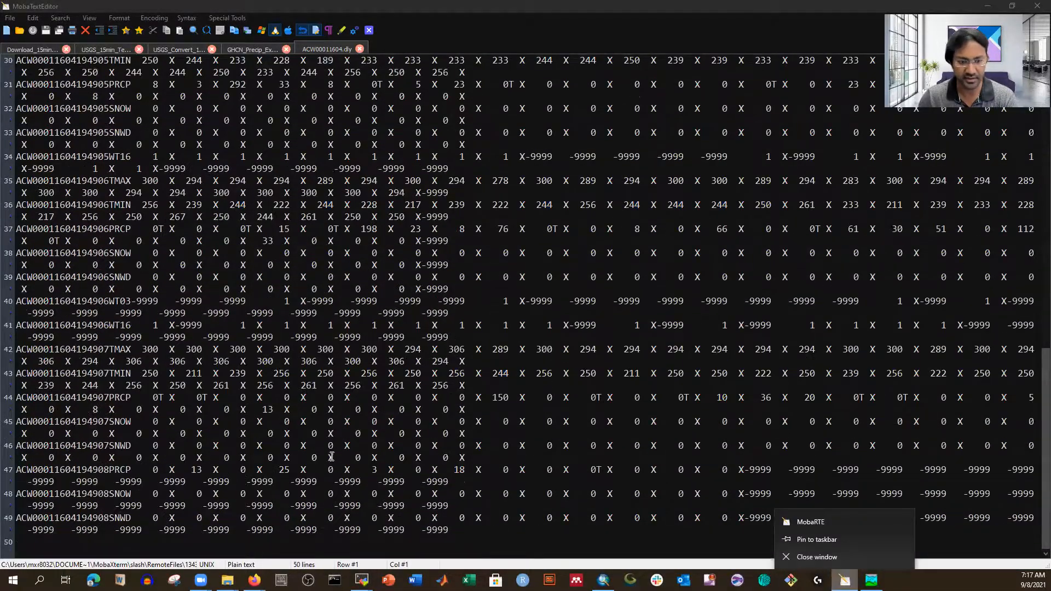
{"action": "scroll", "coordinate": [335, 382], "scroll_direction": "up", "scroll_amount": 12}
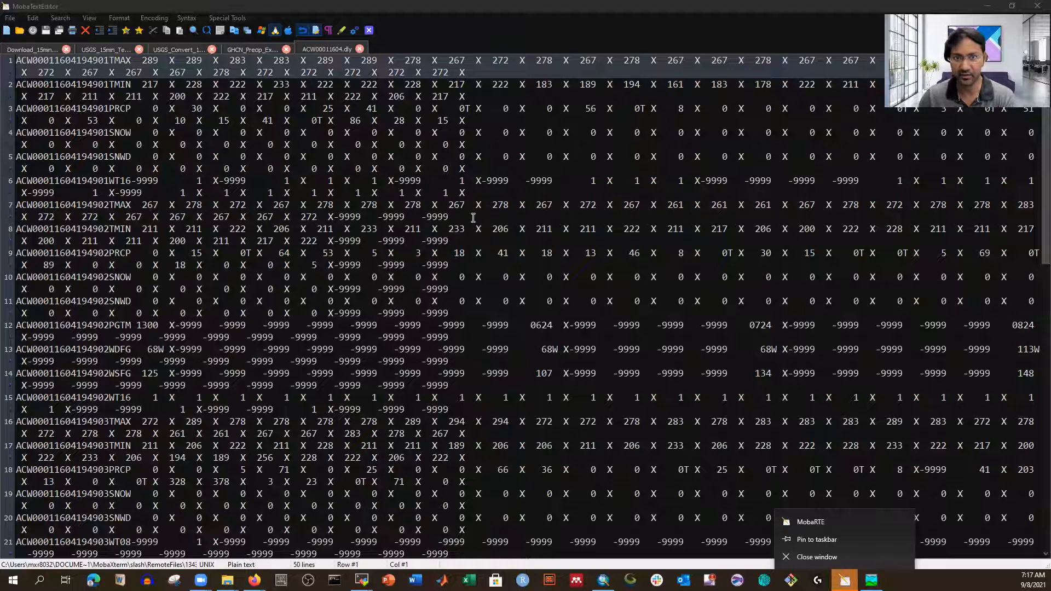
{"action": "left_click", "coordinate": [360, 49]}
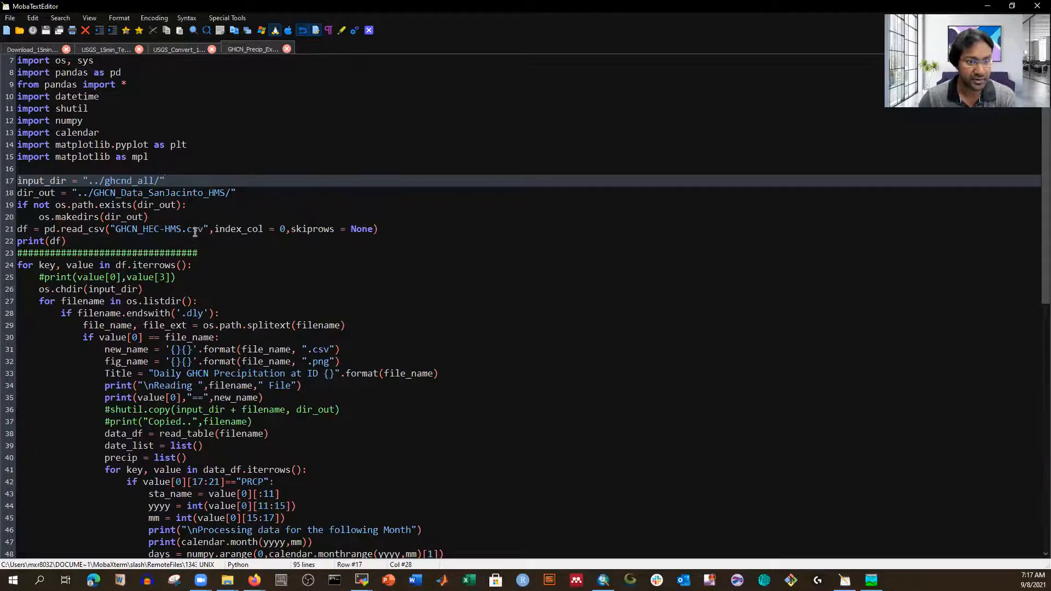
Switch to the wrehpc session and delete the GHCN_Data_SanJacinto_HMS output folder from NWM_TxRR_Validation_Updated.
{"action": "left_click", "coordinate": [361, 579]}
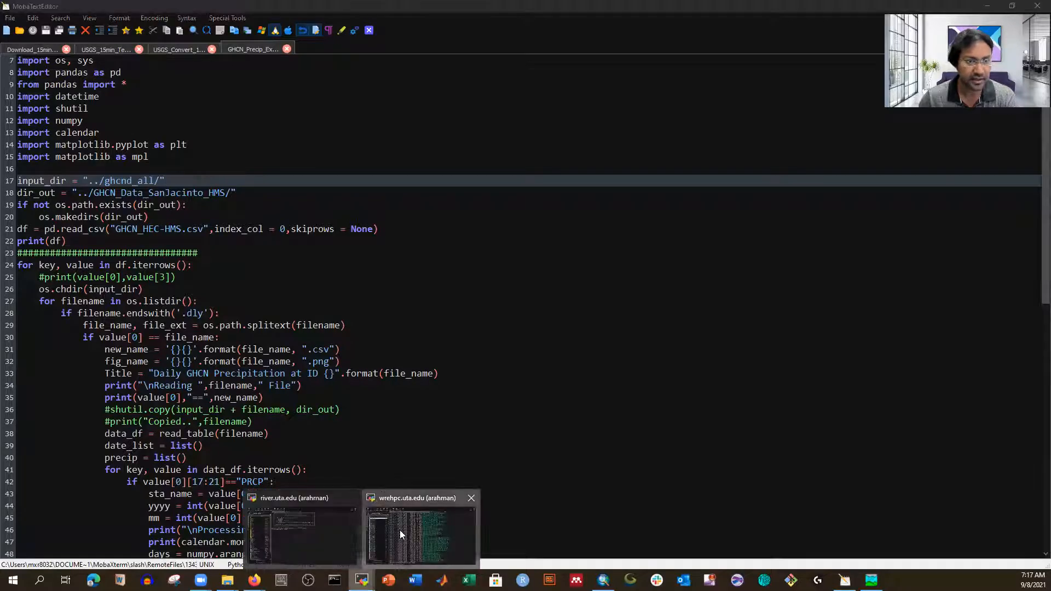
{"action": "left_click", "coordinate": [399, 533]}
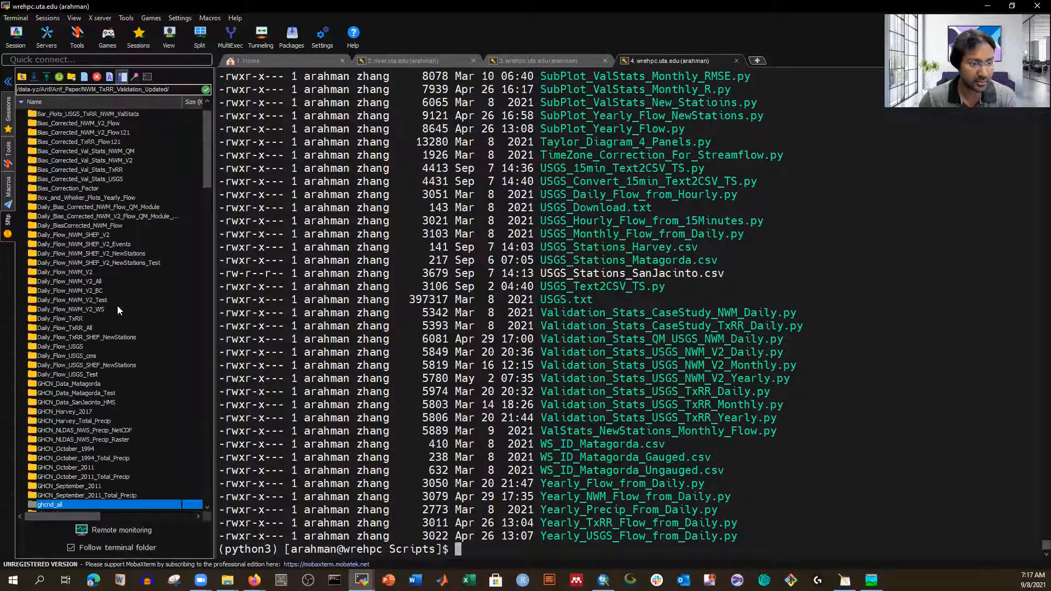
{"action": "scroll", "coordinate": [147, 344], "scroll_direction": "down", "scroll_amount": 4}
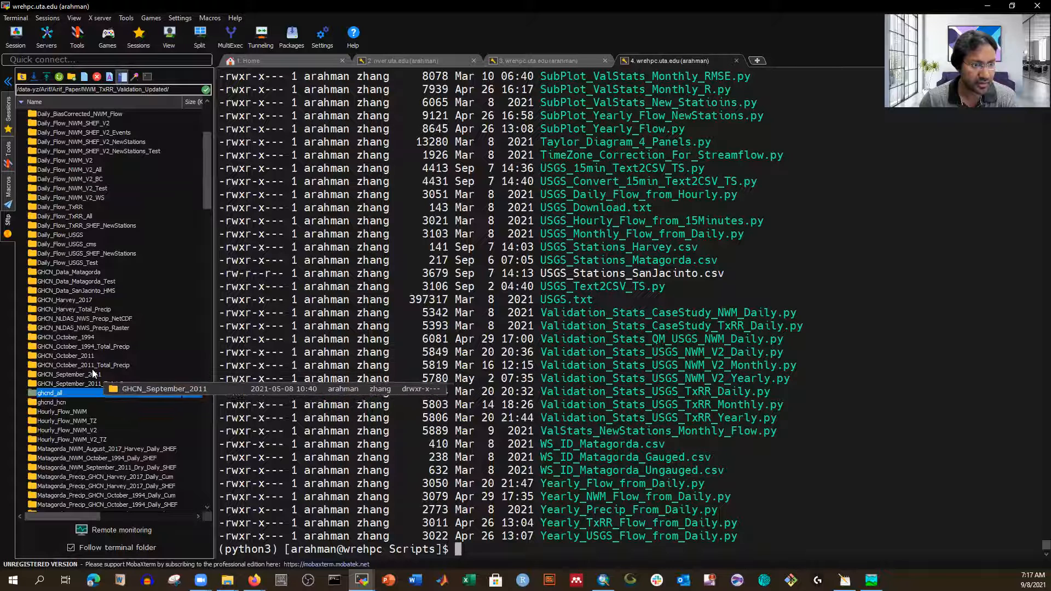
{"action": "left_click", "coordinate": [84, 291]}
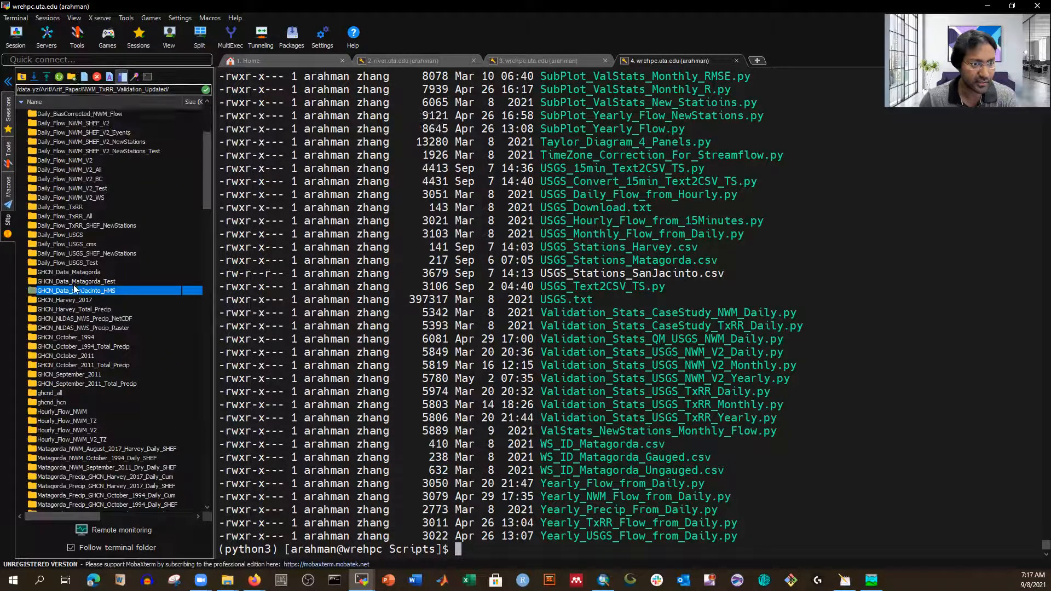
{"action": "left_click", "coordinate": [96, 81]}
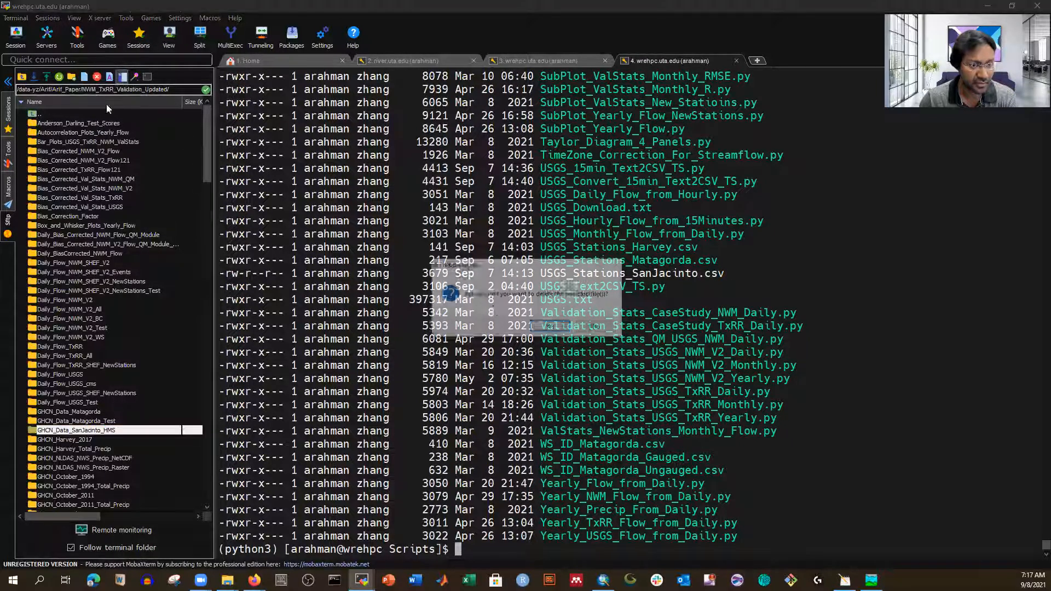
{"action": "left_click", "coordinate": [549, 327]}
Switch to MobaTextEditor, check the output directory and GHCN_HEC-HMS.csv input lines in the extraction script, and minimize the editor.
{"action": "left_click", "coordinate": [845, 579]}
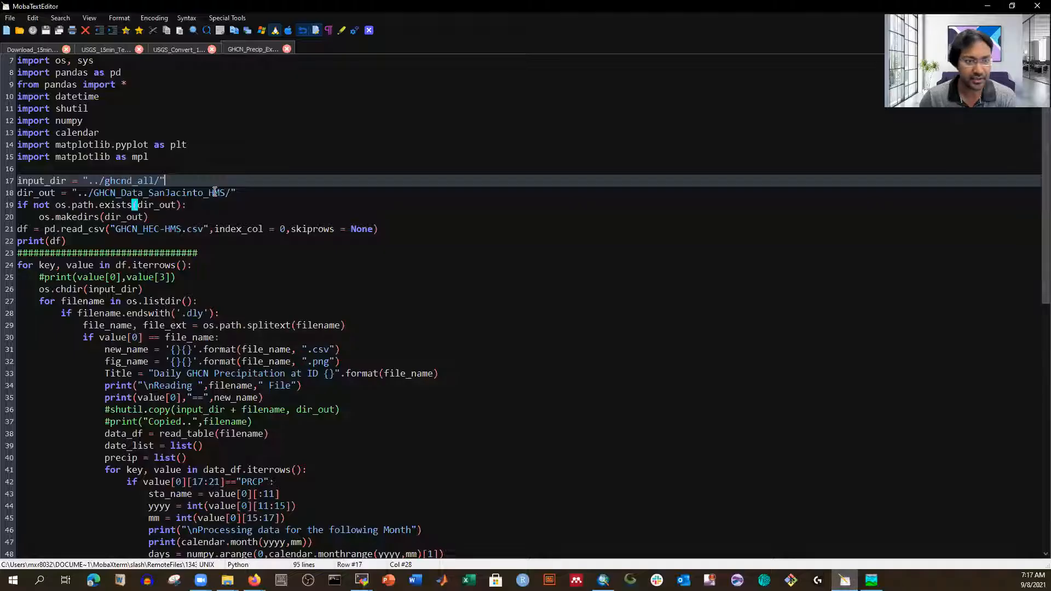
{"action": "left_click", "coordinate": [129, 230]}
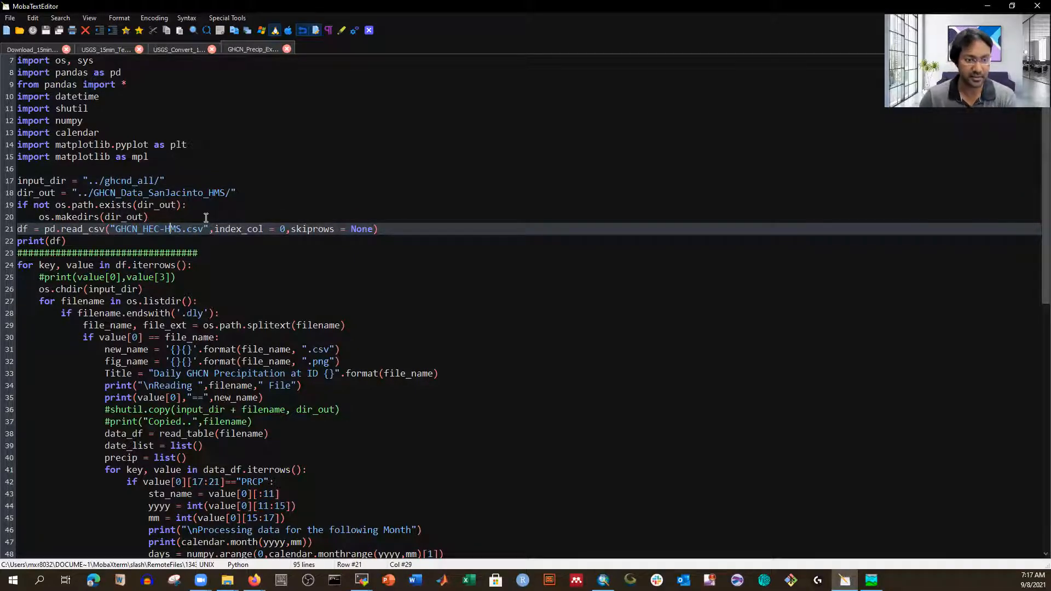
{"action": "left_click", "coordinate": [364, 292]}
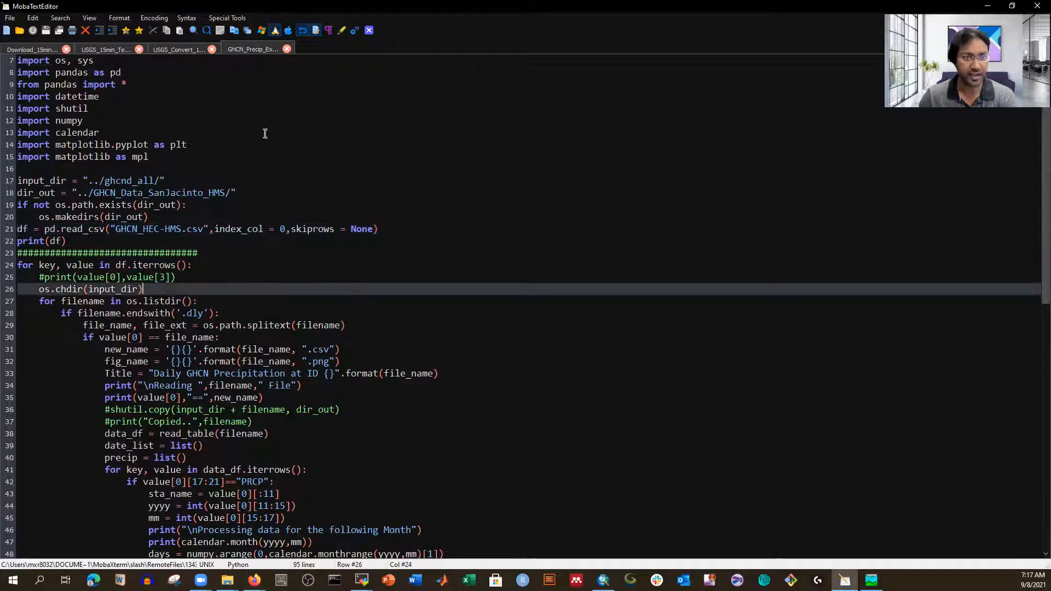
{"action": "left_click", "coordinate": [988, 7]}
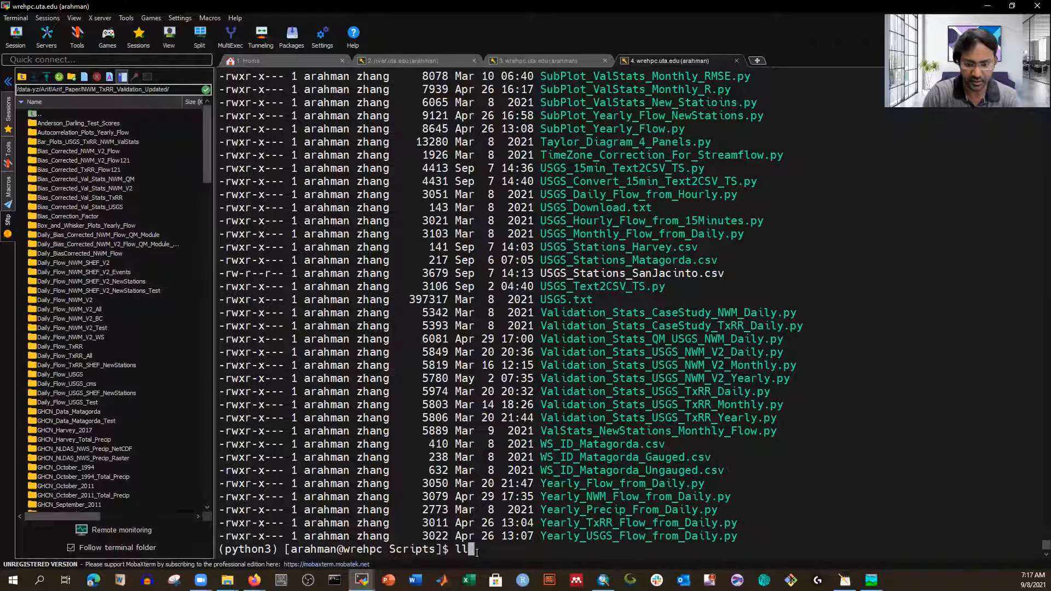
Run GHCN_Precip_Extraction_Stations_TS.py with python from the Scripts directory in the terminal.
{"action": "type", "text": "python"}
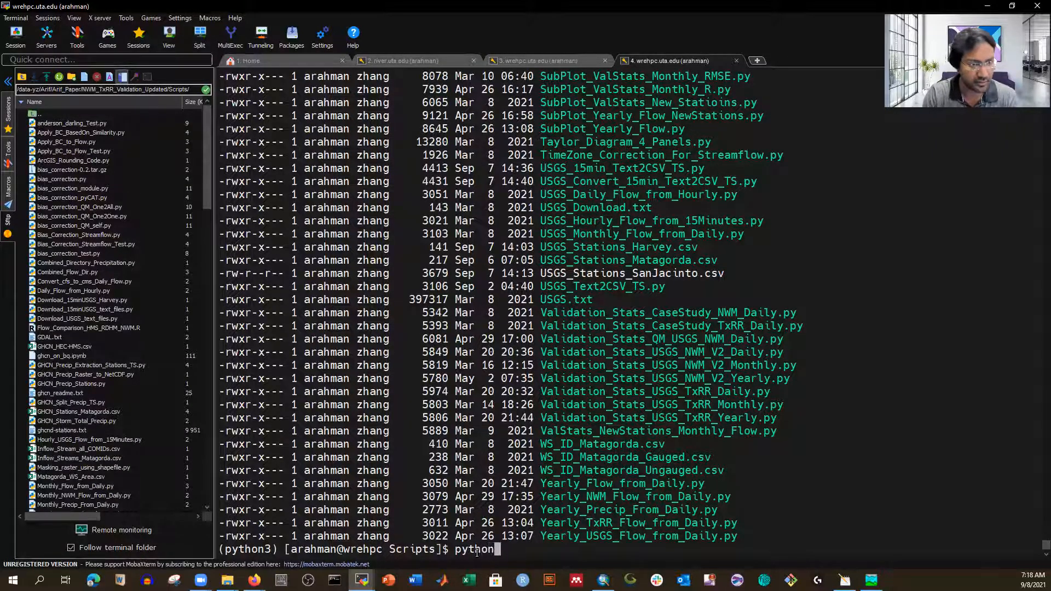
{"action": "type", "text": " GHCN_"}
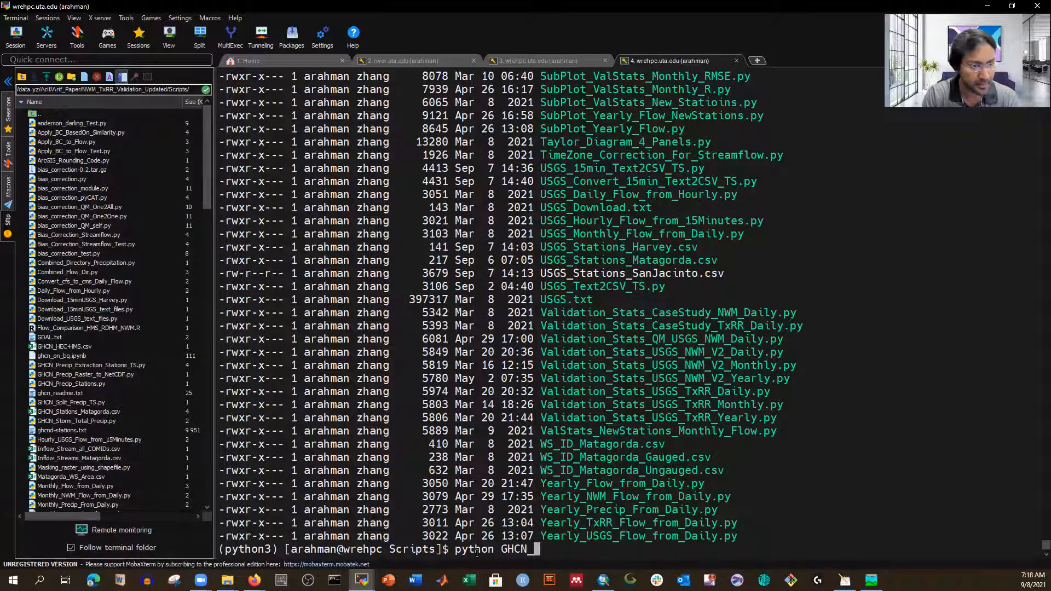
{"action": "type", "text": "Precip_Extraction_Stations_TS.py"}
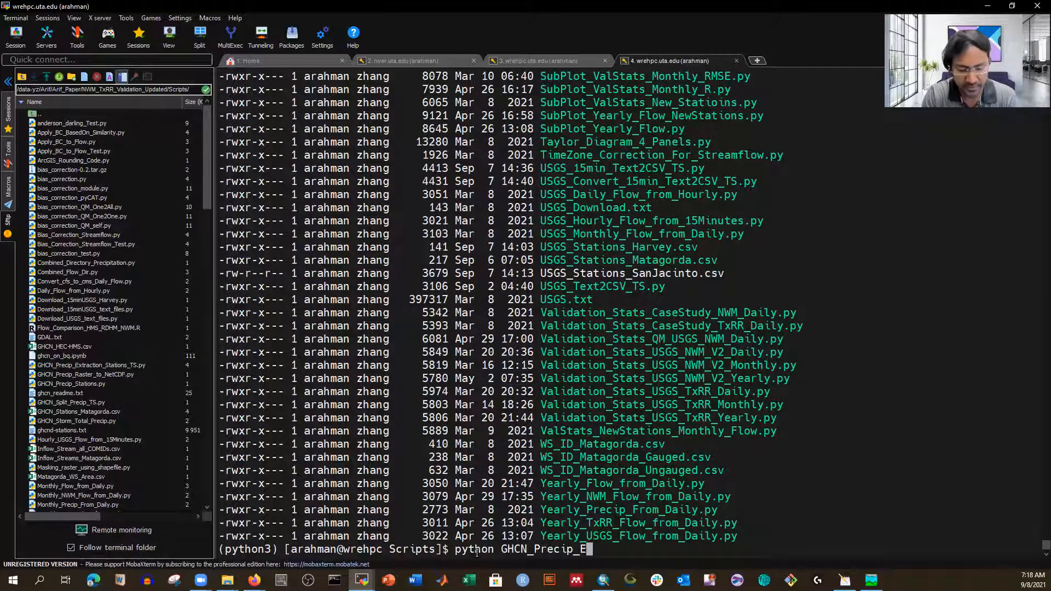
{"action": "key", "text": "Tab"}
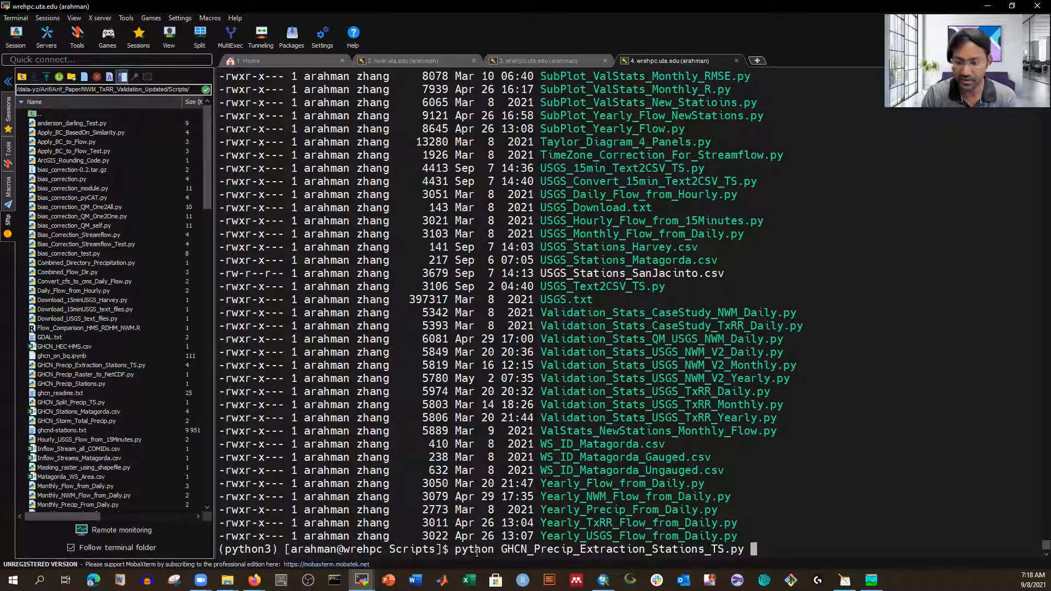
{"action": "key", "text": "Return"}
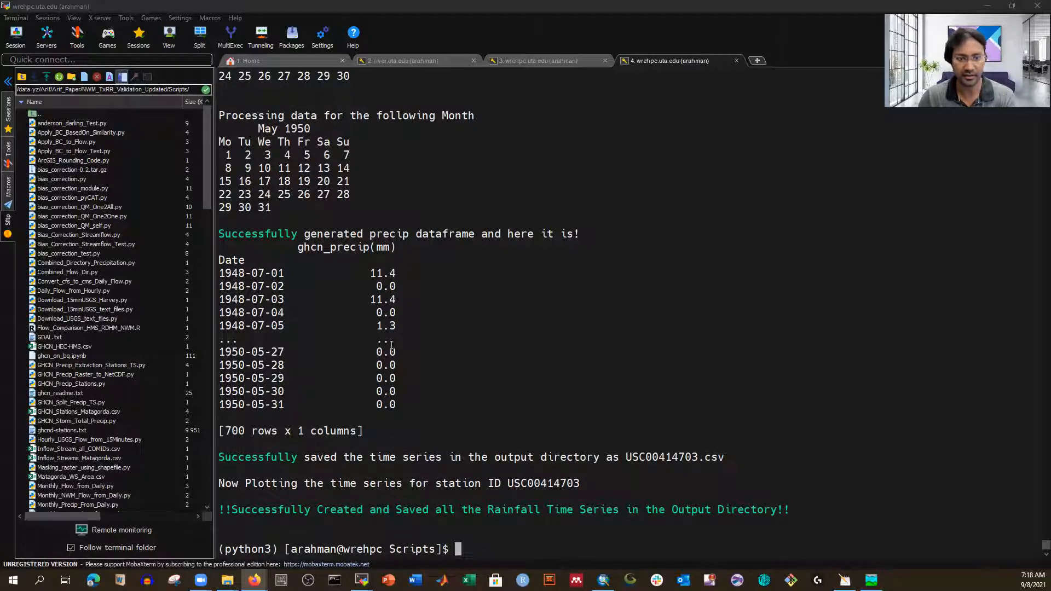
Go up to NWM_TxRR_Validation_Updated in the remote file browser and open the newly generated GHCN_Data_SanJacinto_HMS folder.
{"action": "double_click", "coordinate": [34, 113]}
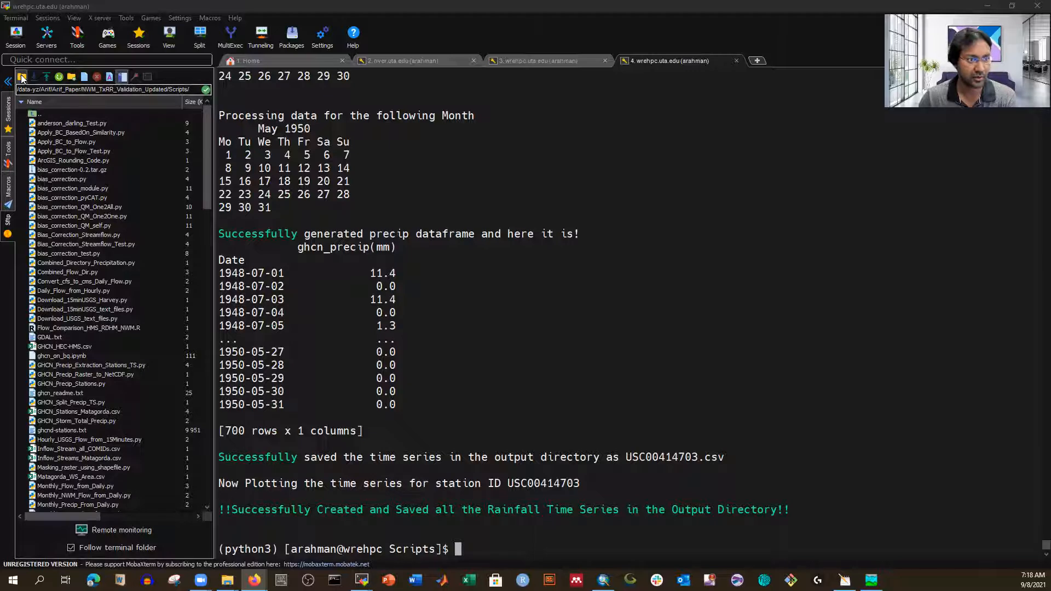
{"action": "scroll", "coordinate": [146, 352], "scroll_direction": "up", "scroll_amount": 12}
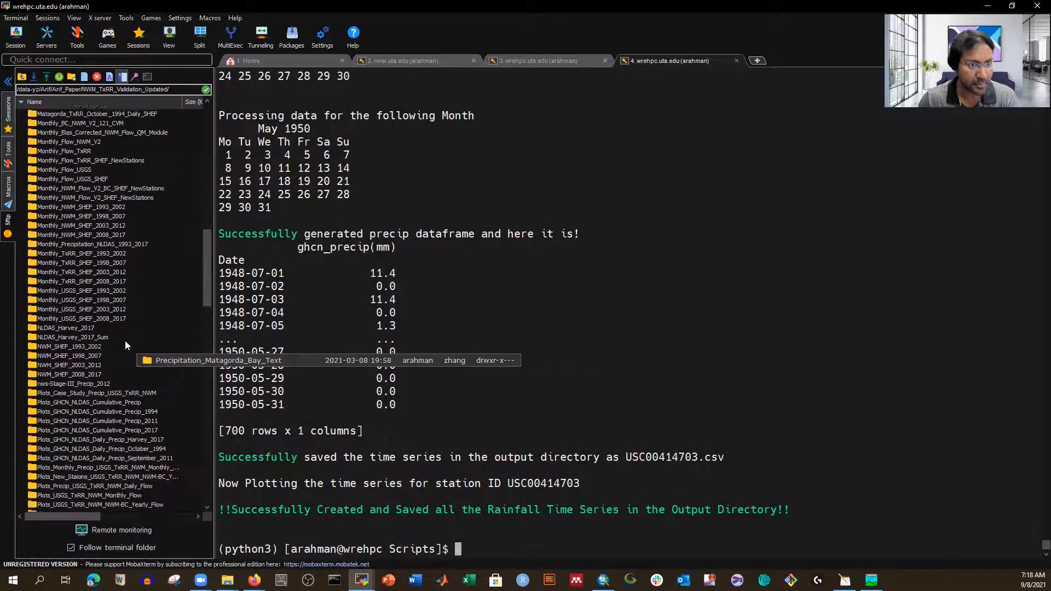
{"action": "scroll", "coordinate": [116, 312], "scroll_direction": "up", "scroll_amount": 9}
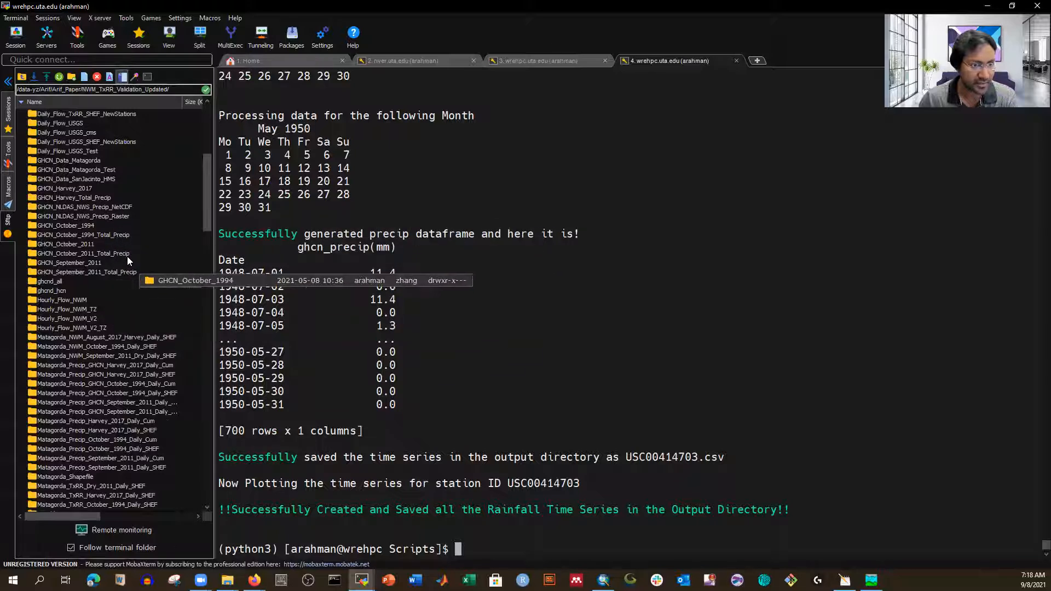
{"action": "double_click", "coordinate": [90, 180]}
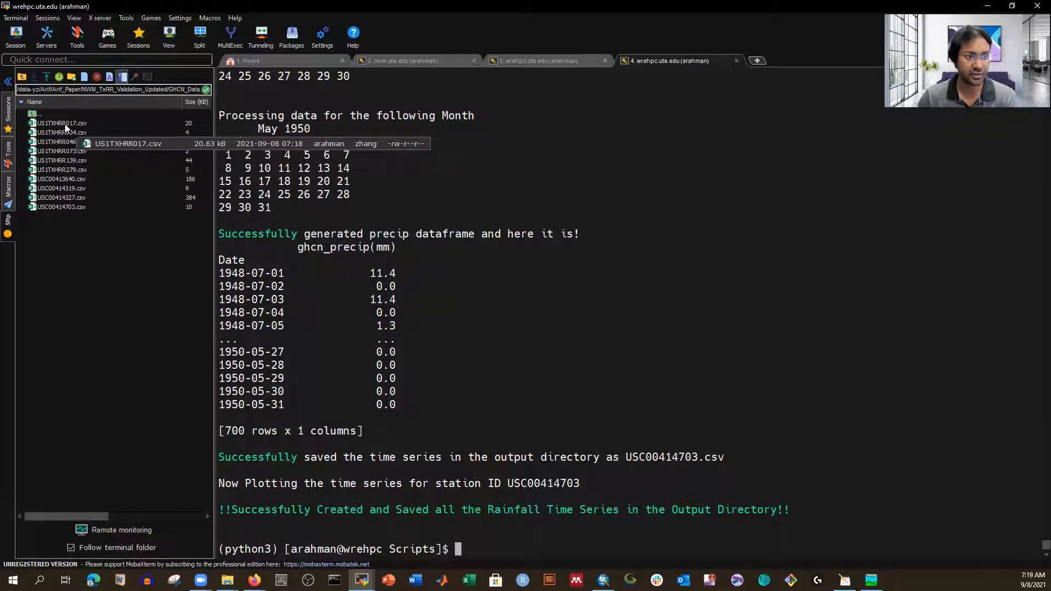
Open US1TXHRR017.csv in Excel, fit the Date column to its contents, review the rainfall series through its end, and close without saving.
{"action": "double_click", "coordinate": [49, 124]}
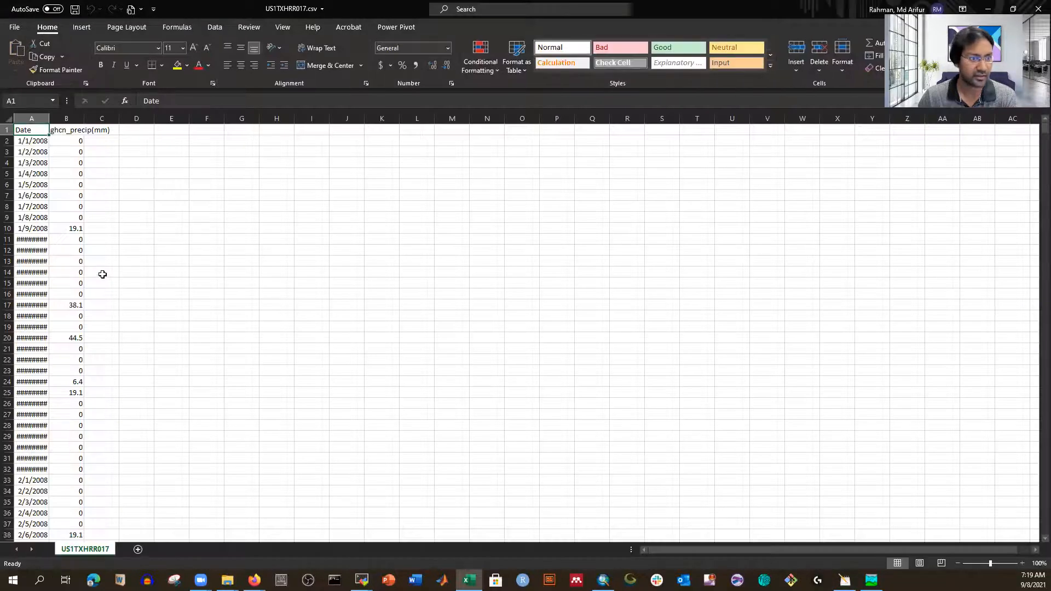
{"action": "scroll", "coordinate": [57, 171], "scroll_direction": "down", "scroll_amount": 20}
{"action": "scroll", "coordinate": [66, 208], "scroll_direction": "up", "scroll_amount": 20}
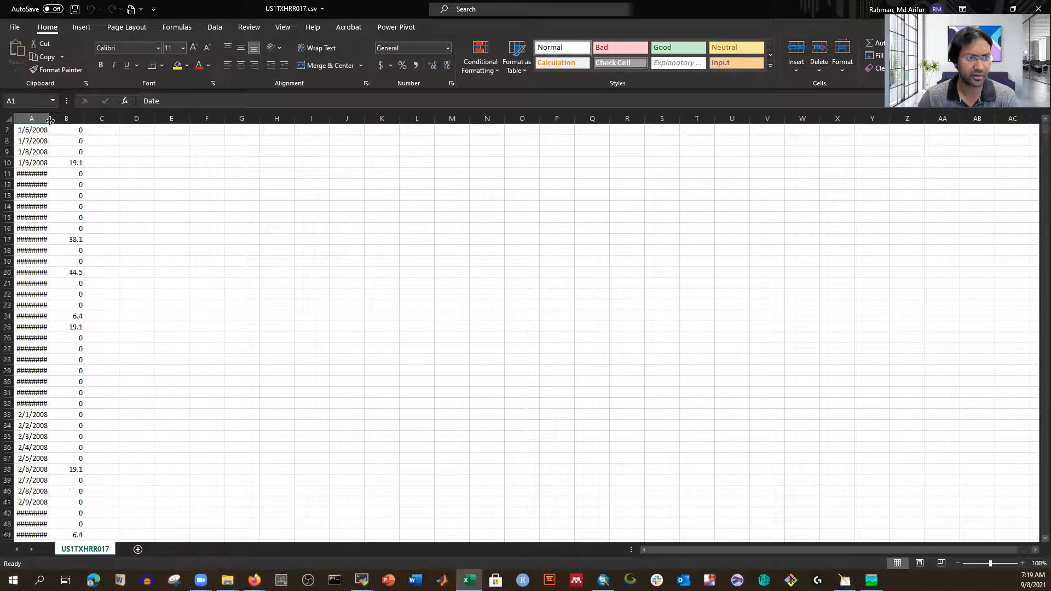
{"action": "double_click", "coordinate": [49, 117]}
{"action": "scroll", "coordinate": [66, 263], "scroll_direction": "down", "scroll_amount": 20}
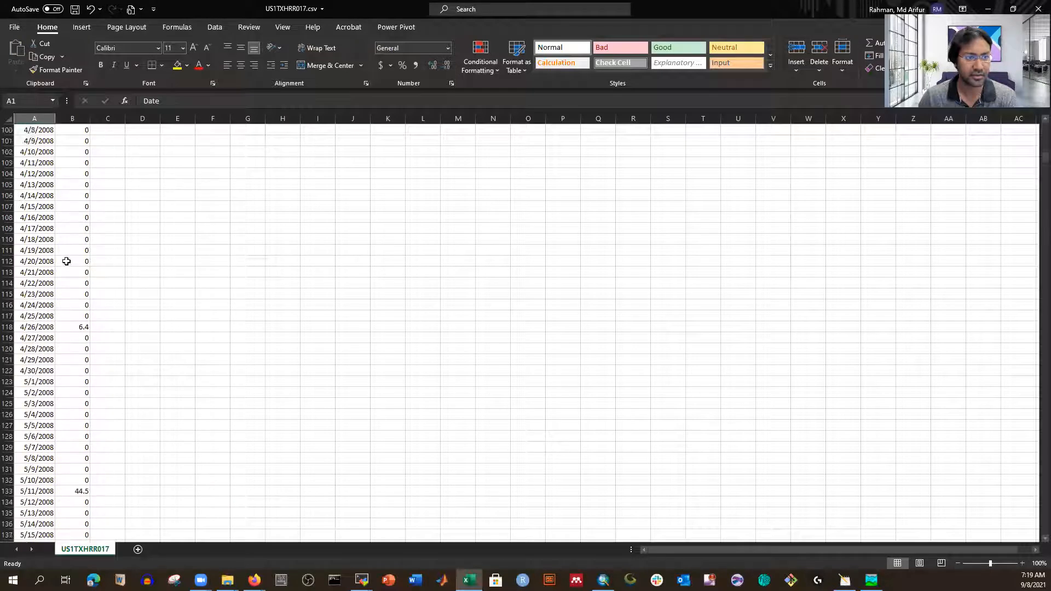
{"action": "scroll", "coordinate": [66, 263], "scroll_direction": "down", "scroll_amount": 4}
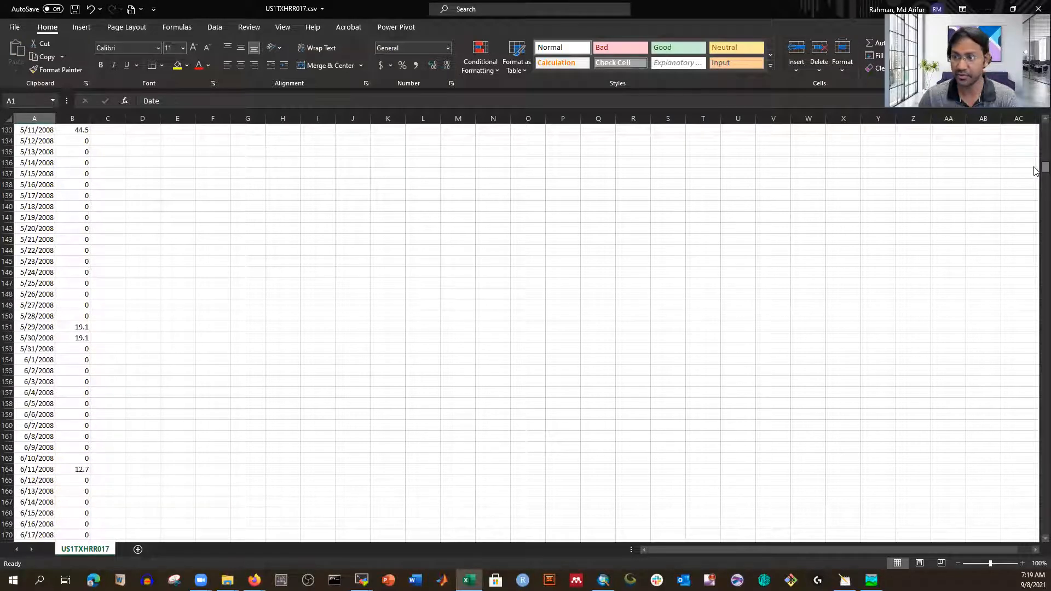
{"action": "scroll", "coordinate": [1034, 379], "scroll_direction": "down", "scroll_amount": 20}
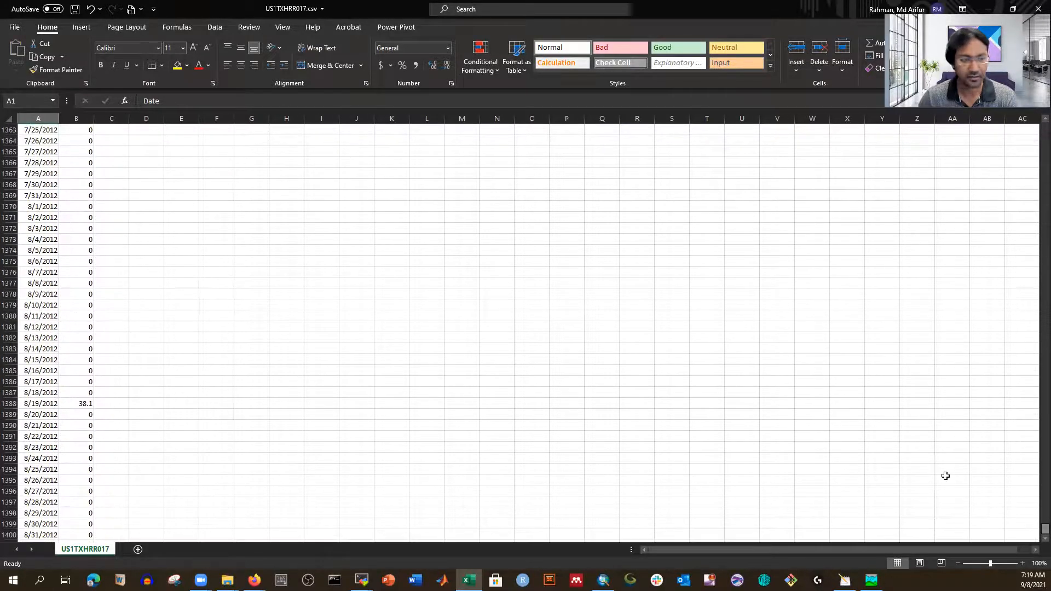
{"action": "scroll", "coordinate": [69, 362], "scroll_direction": "down", "scroll_amount": 4}
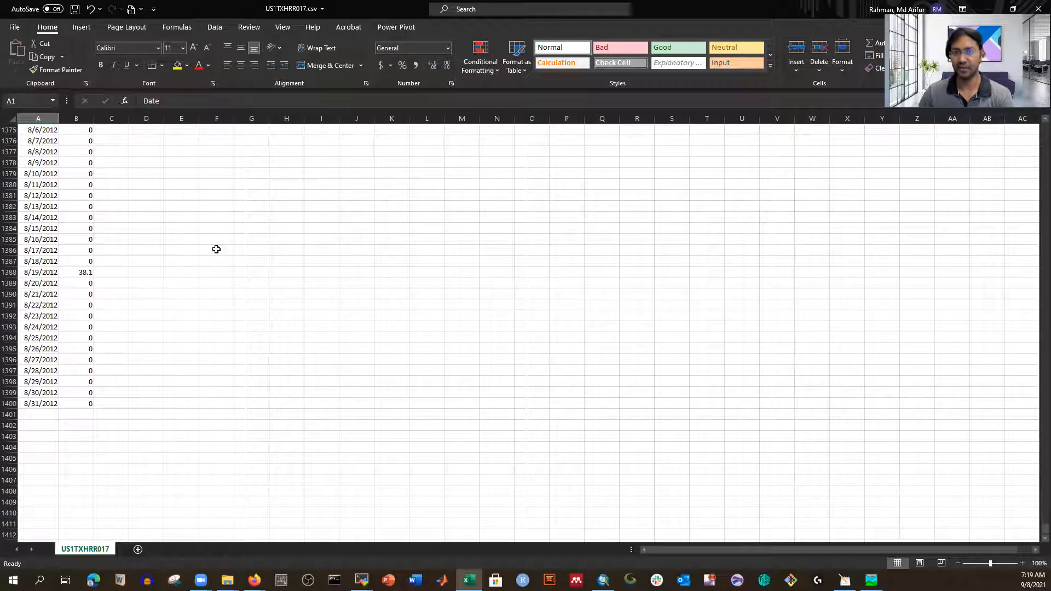
{"action": "left_click", "coordinate": [1037, 9]}
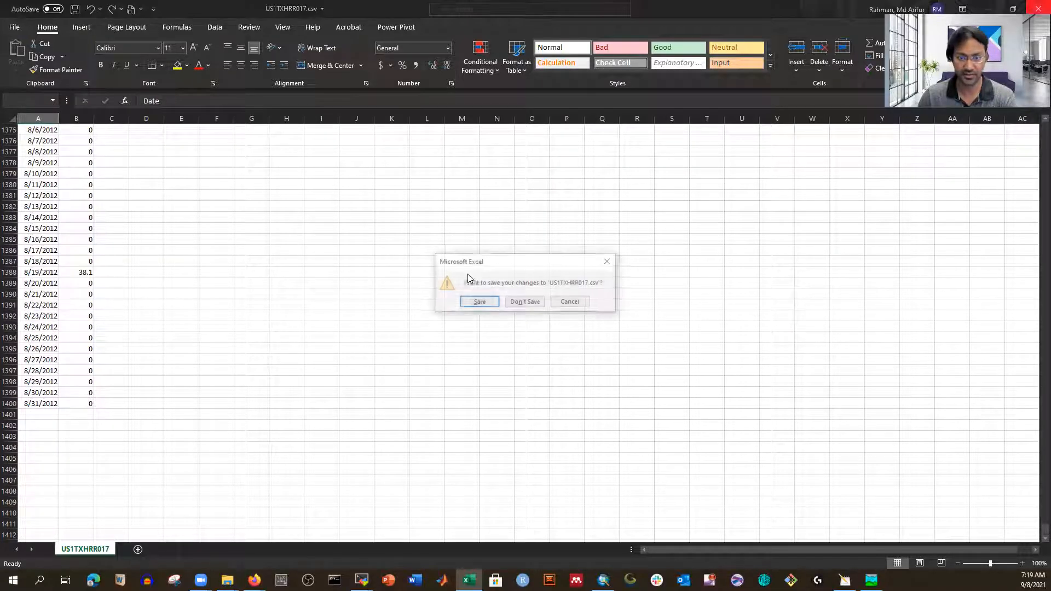
{"action": "left_click", "coordinate": [531, 302]}
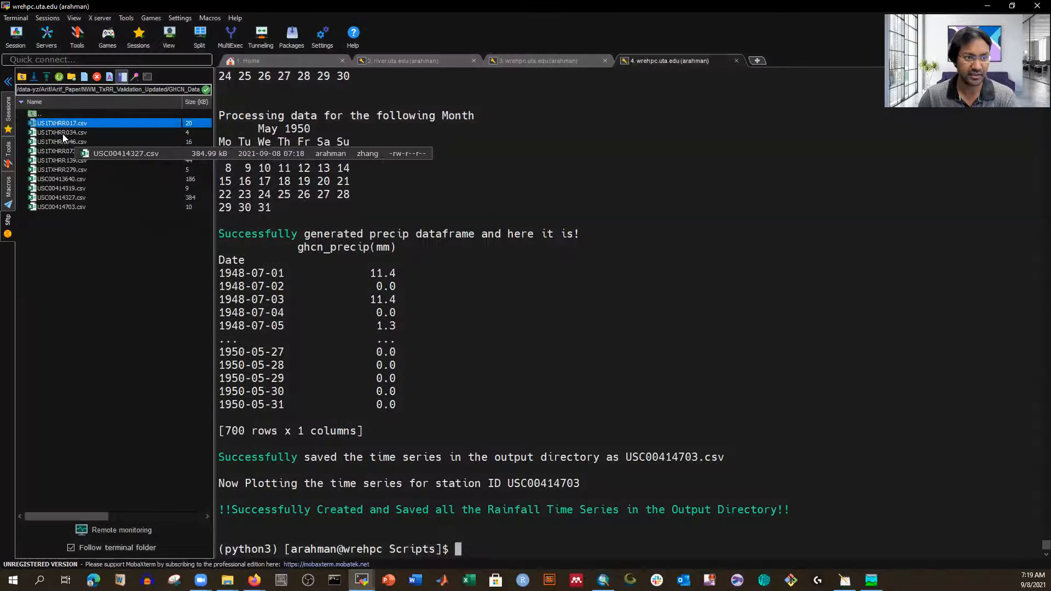
Open US1TXHRR034.csv, fit the Date column to its contents, check the daily rainfall values, and close without saving.
{"action": "left_click", "coordinate": [63, 134]}
{"action": "double_click", "coordinate": [62, 135]}
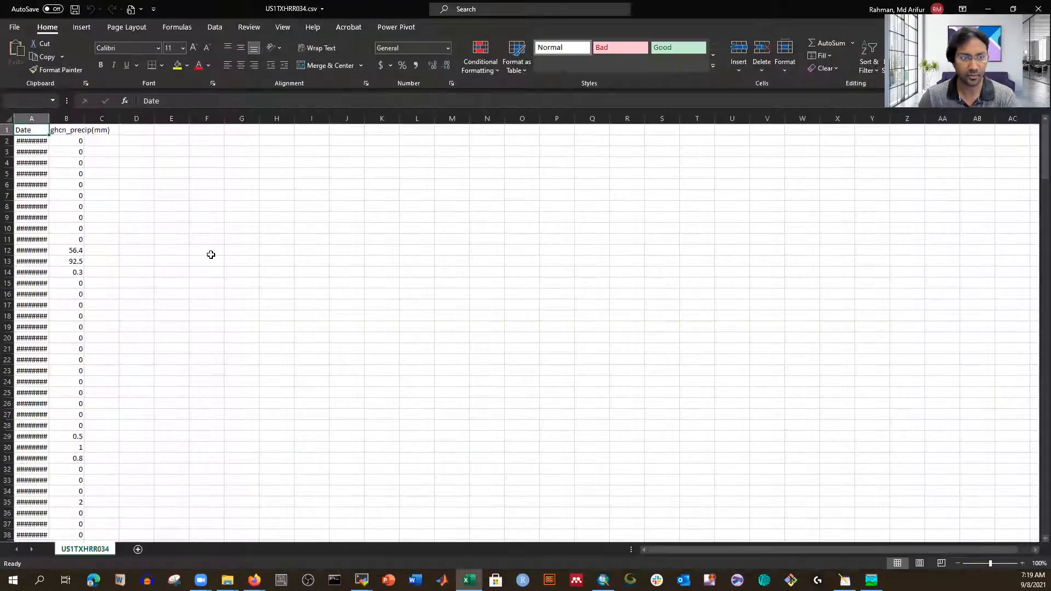
{"action": "double_click", "coordinate": [49, 118]}
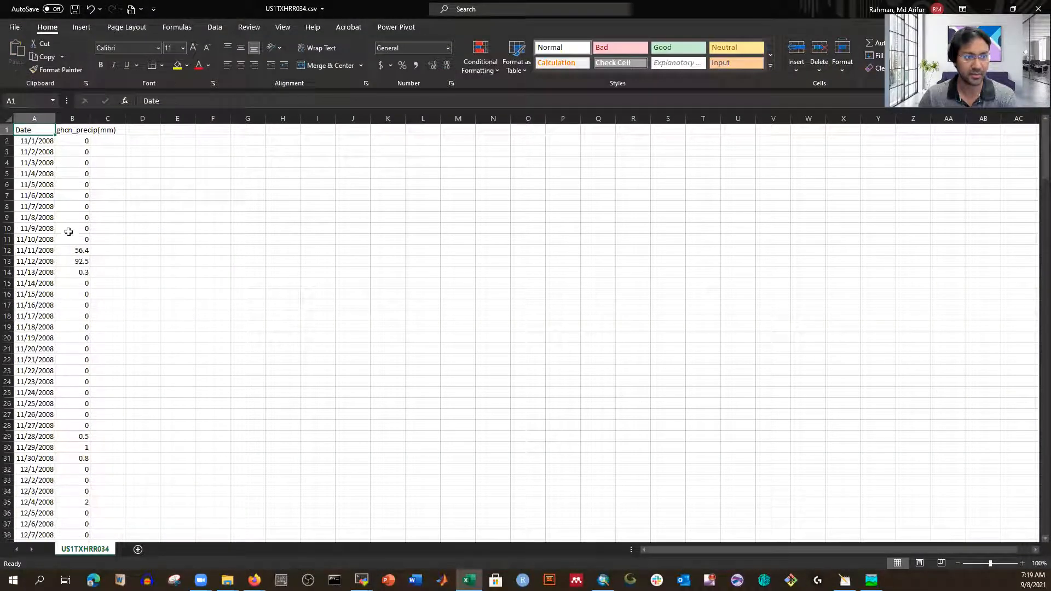
{"action": "scroll", "coordinate": [68, 236], "scroll_direction": "down", "scroll_amount": 20}
{"action": "left_click", "coordinate": [1038, 9]}
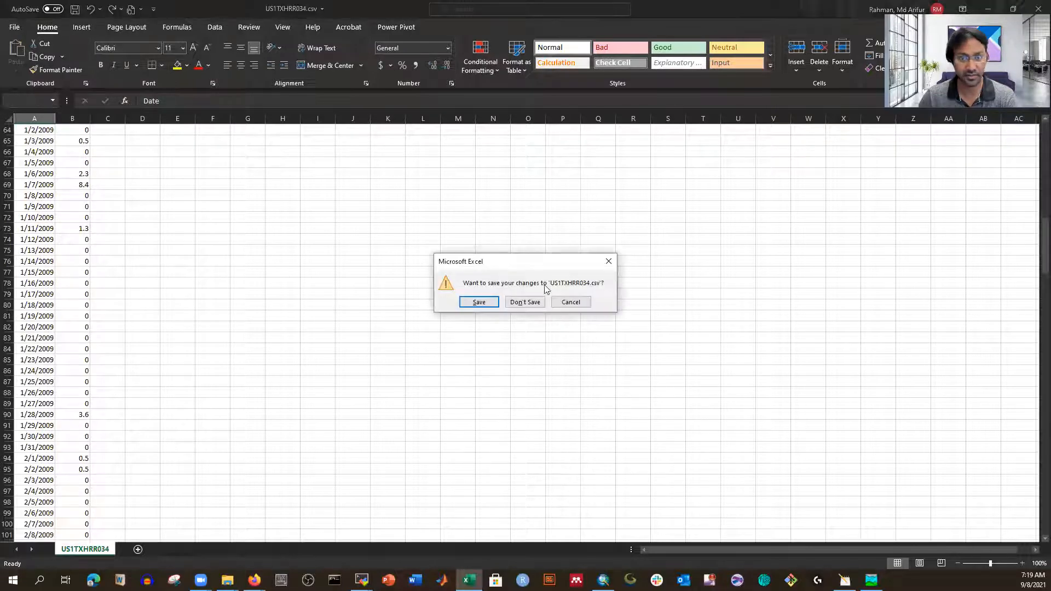
{"action": "left_click", "coordinate": [525, 302]}
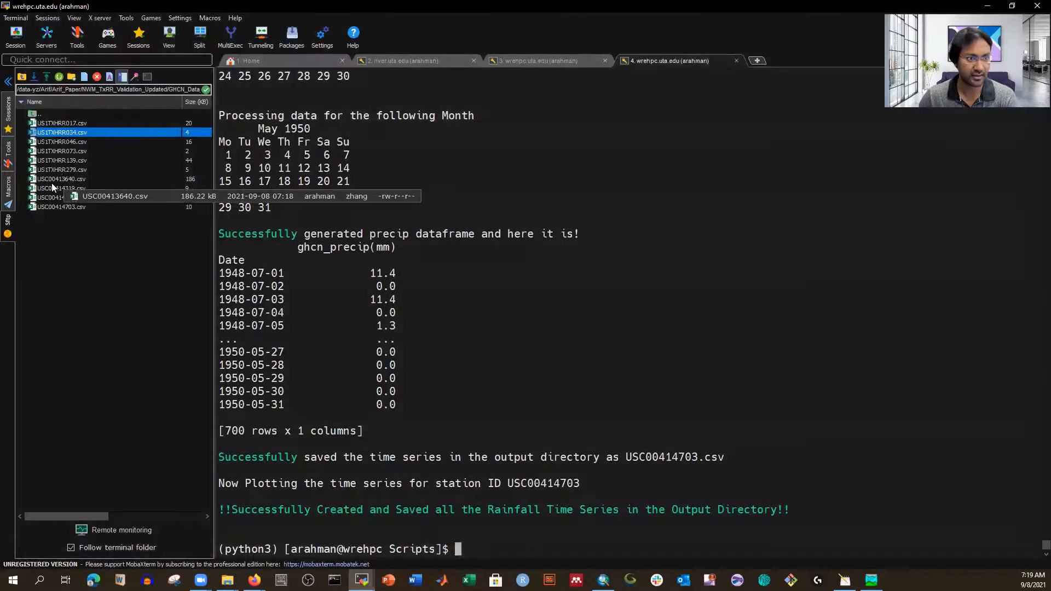
Open USC00413640.csv, fit the Date column to its contents, review the record through its last rows, and close without saving.
{"action": "double_click", "coordinate": [51, 179]}
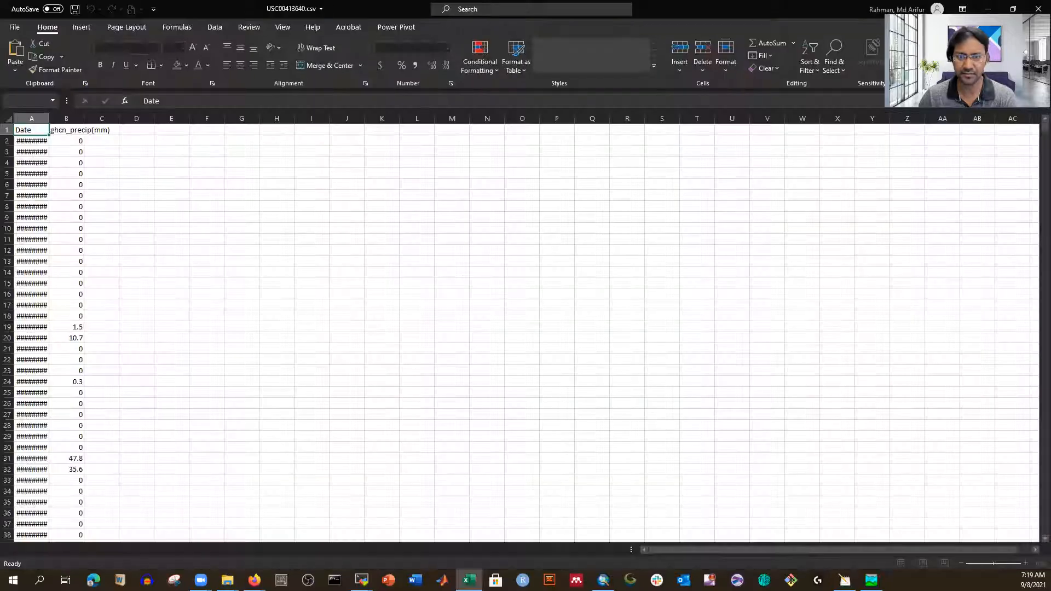
{"action": "double_click", "coordinate": [48, 118]}
{"action": "scroll", "coordinate": [53, 213], "scroll_direction": "down", "scroll_amount": 5}
{"action": "scroll", "coordinate": [53, 213], "scroll_direction": "down", "scroll_amount": 11}
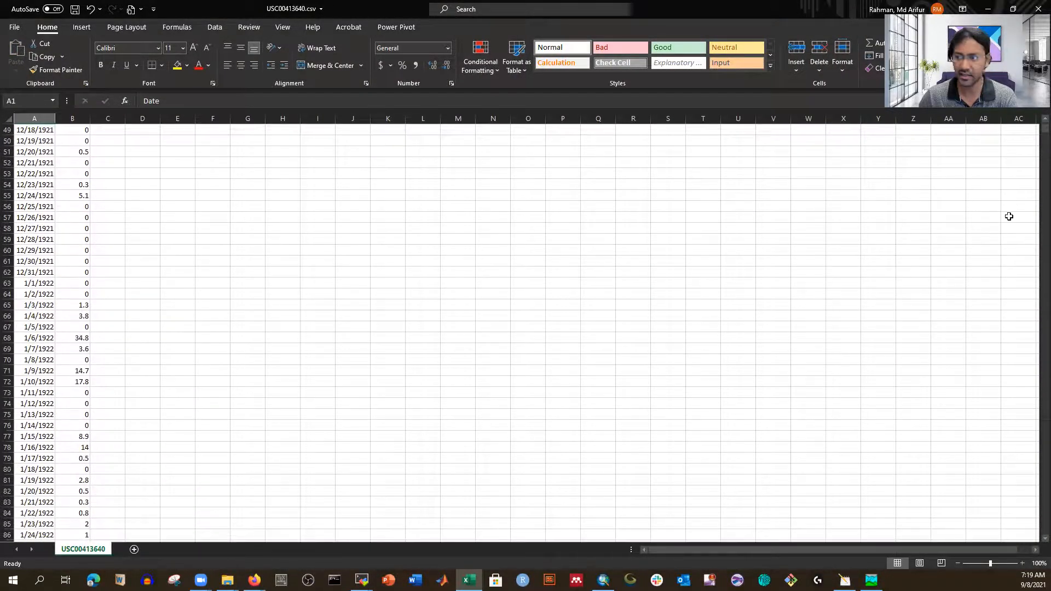
{"action": "left_click_drag", "start_coordinate": [1044, 131], "coordinate": [1033, 542]}
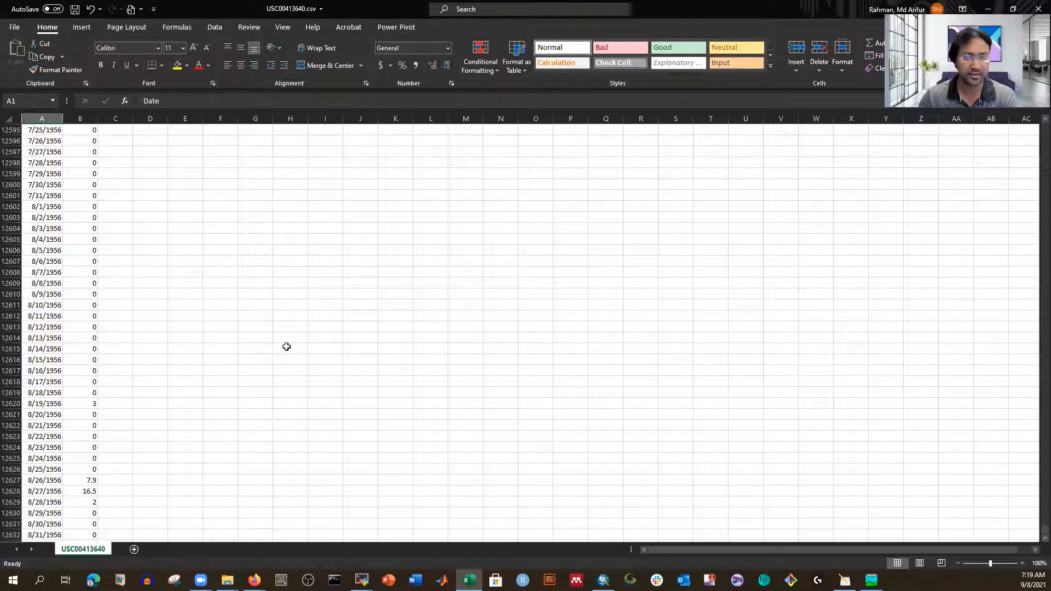
{"action": "left_click", "coordinate": [1036, 9]}
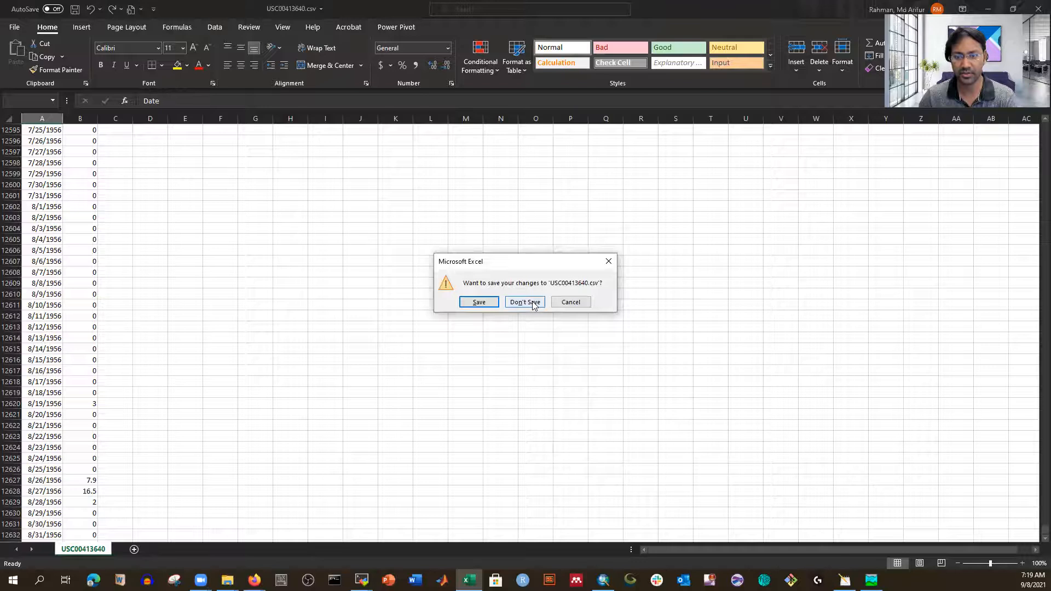
{"action": "left_click", "coordinate": [525, 303]}
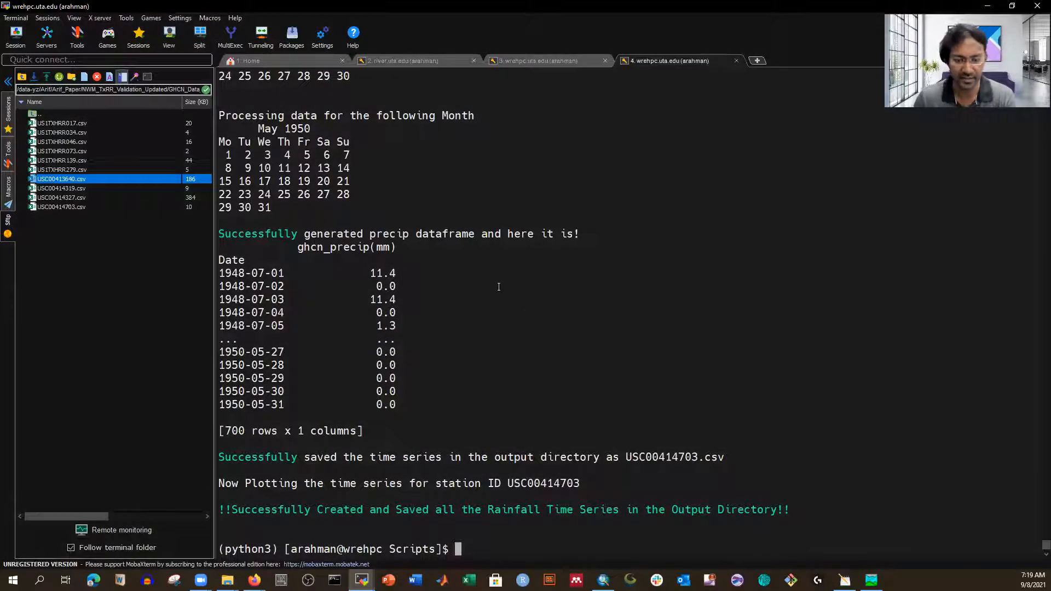
List the contents of the Scripts directory in the terminal with the ll command.
{"action": "left_click", "coordinate": [521, 297]}
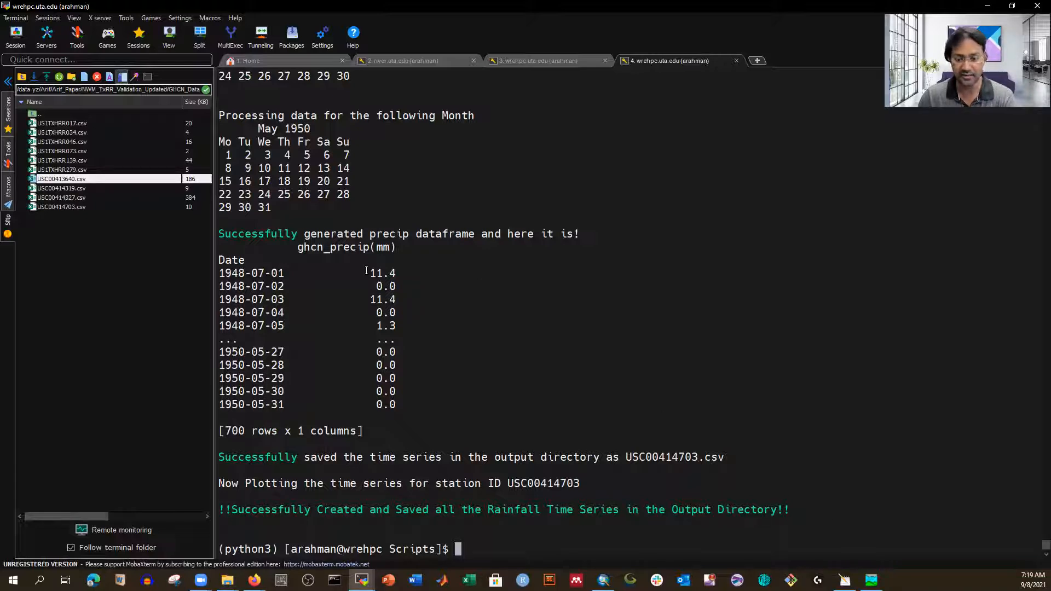
{"action": "type", "text": "ls"}
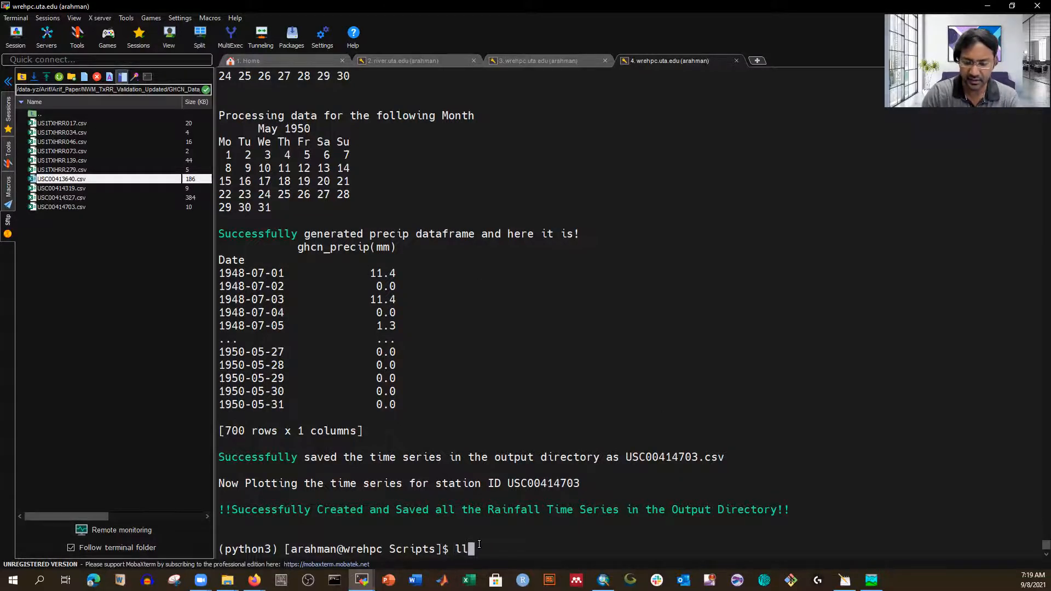
{"action": "key", "text": "Return"}
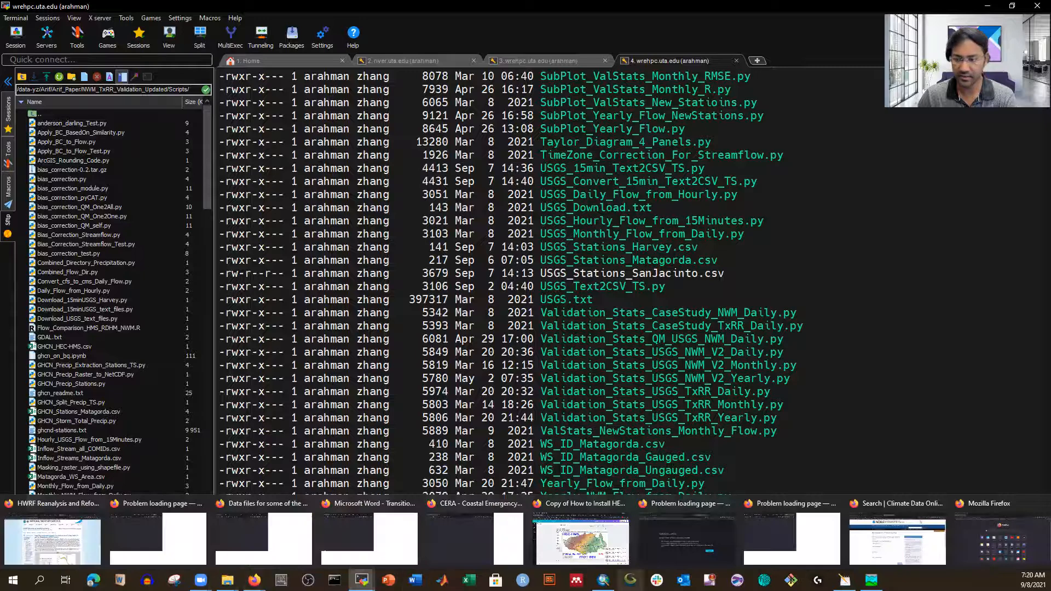
Switch to the empty Firefox window, search Google for "NLDAS precip", and open the NLDAS-2 Forcing Dataset Information page.
{"action": "mouse_move", "coordinate": [254, 579]}
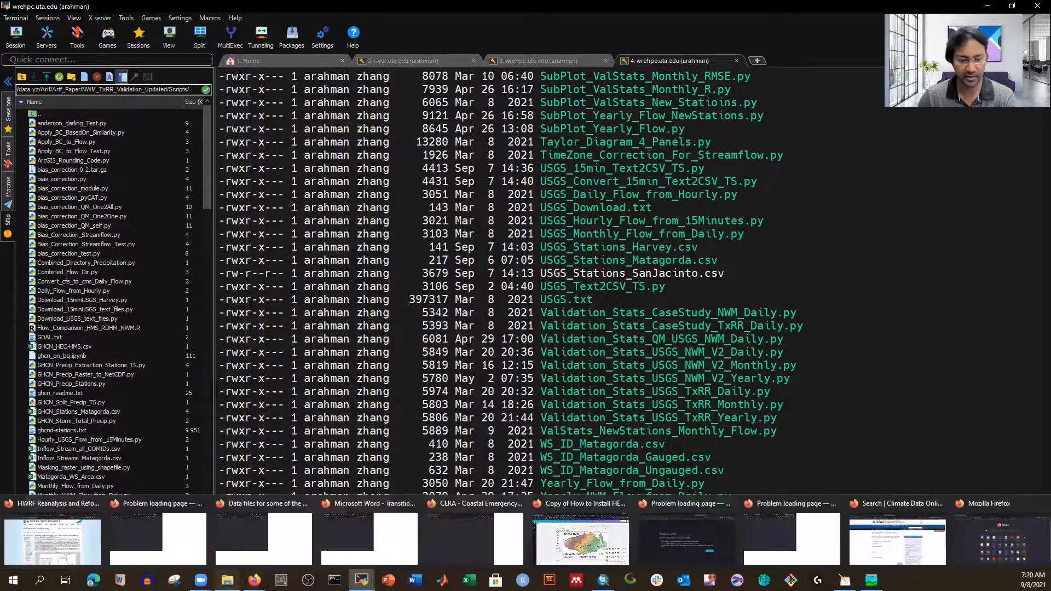
{"action": "left_click", "coordinate": [986, 534]}
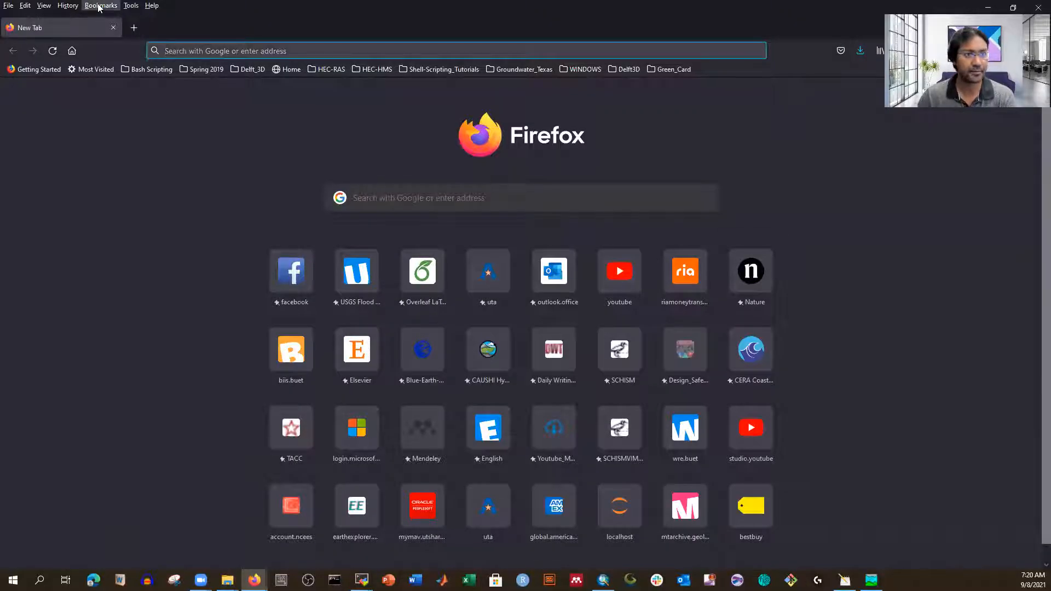
{"action": "left_click", "coordinate": [507, 199]}
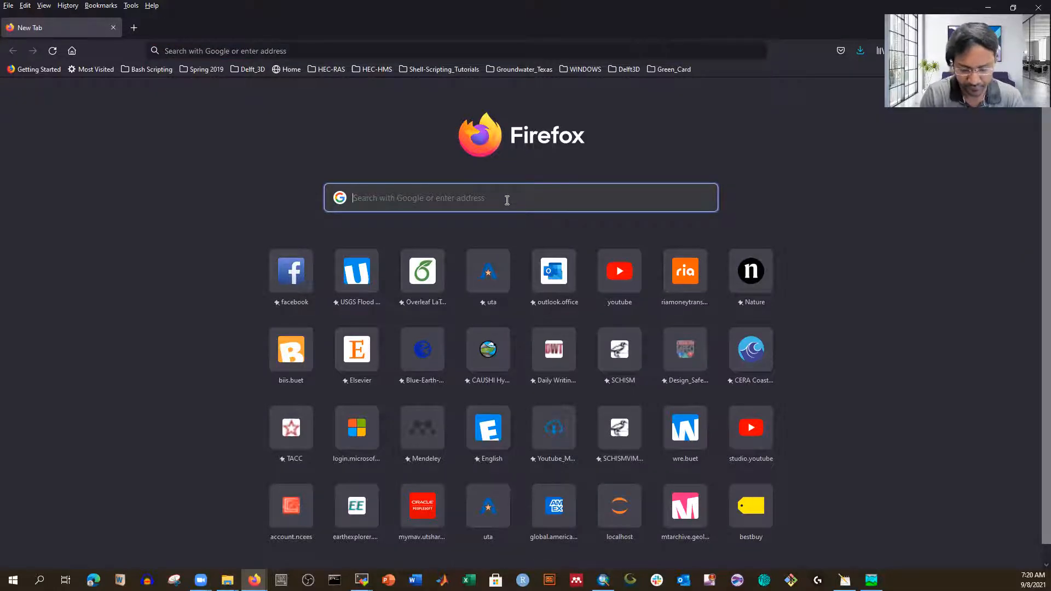
{"action": "type", "text": "NLDAS"}
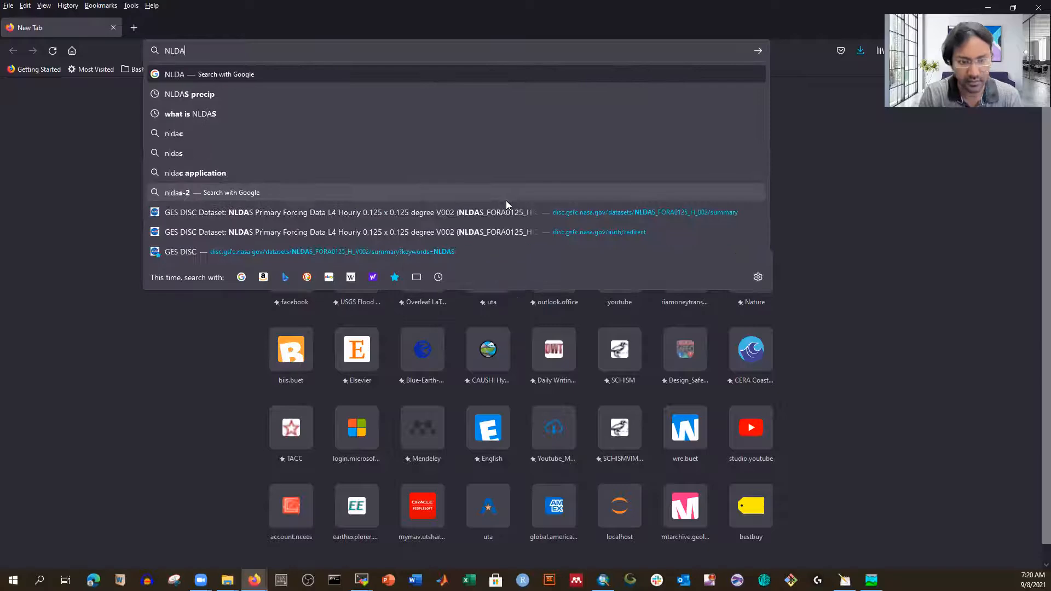
{"action": "left_click", "coordinate": [201, 95]}
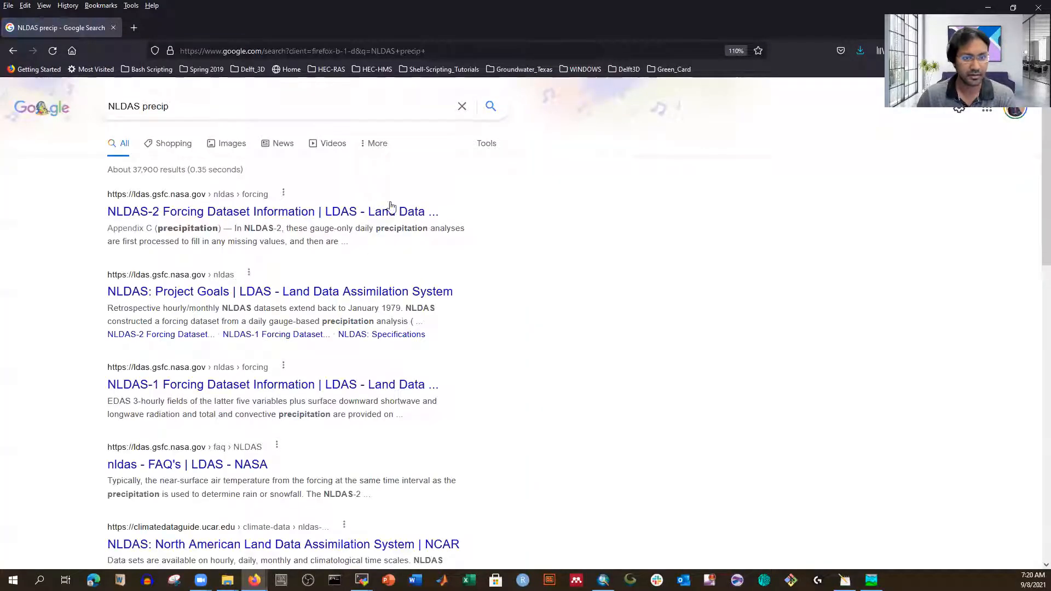
{"action": "left_click", "coordinate": [202, 219]}
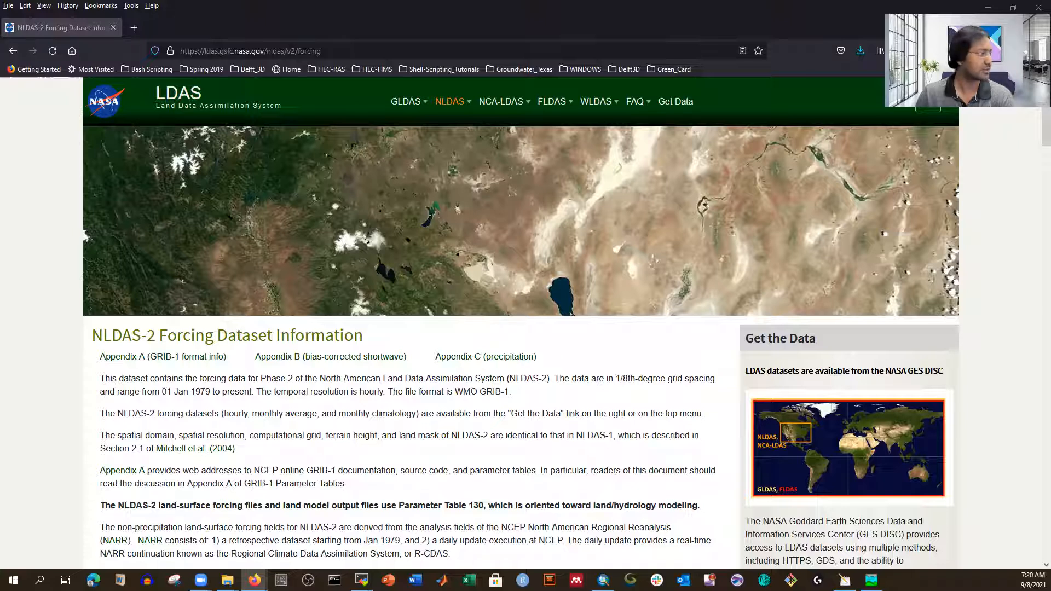
Bring up the GES DISC page for NLDAS_FORA0125_H, dismiss the outdated-URL notice, and open the dataset's subset and download options.
{"action": "mouse_move", "coordinate": [225, 180]}
{"action": "left_mouse_down"}
{"action": "mouse_move", "coordinate": [340, 120]}
{"action": "mouse_move", "coordinate": [343, 96]}
{"action": "mouse_move", "coordinate": [212, 35]}
{"action": "mouse_move", "coordinate": [147, 26]}
{"action": "left_mouse_up"}
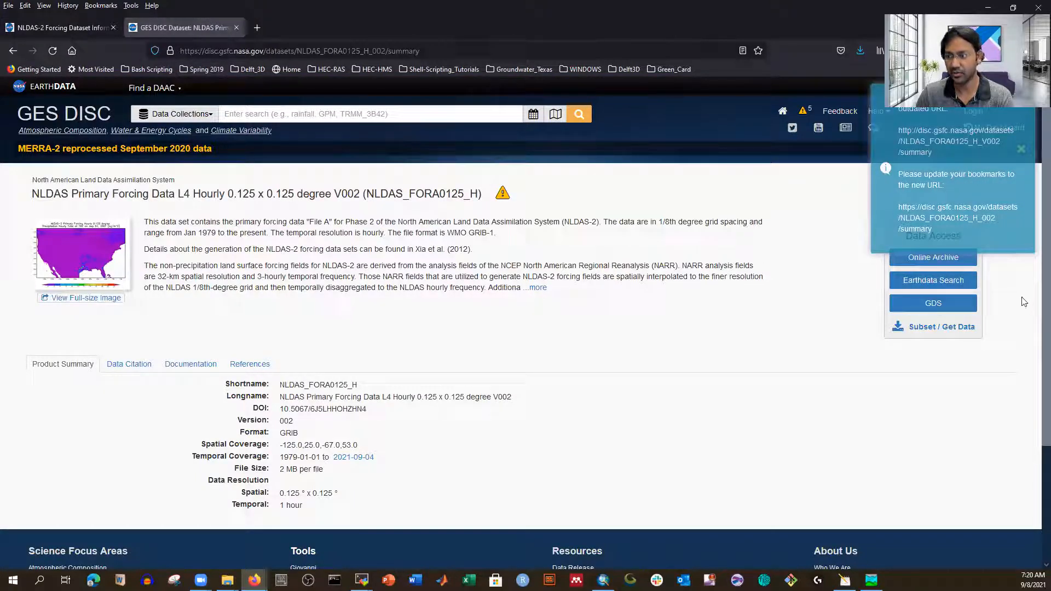
{"action": "left_click", "coordinate": [1025, 99]}
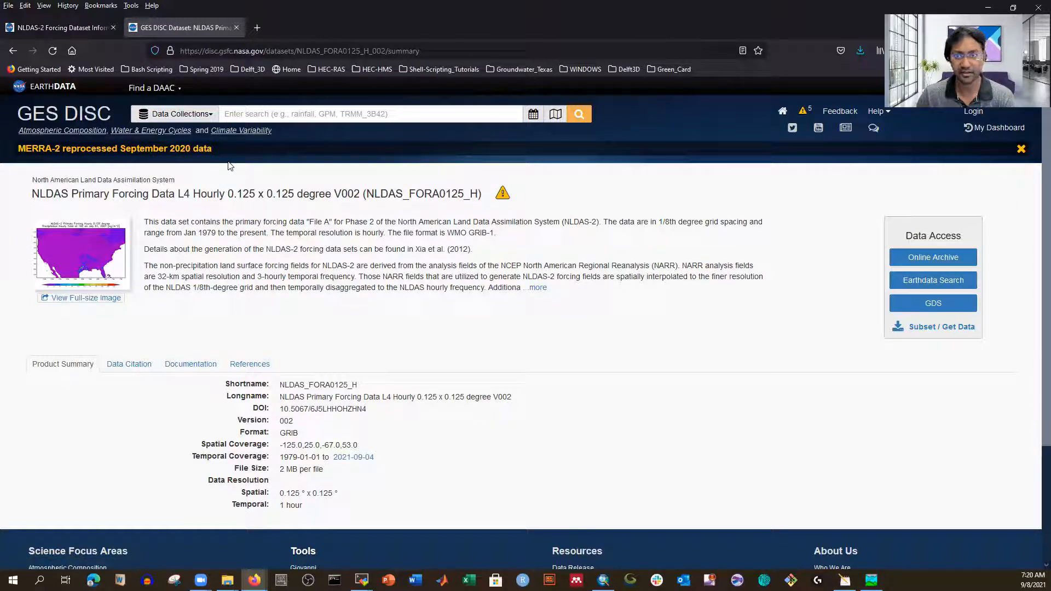
{"action": "scroll", "coordinate": [458, 290], "scroll_direction": "down", "scroll_amount": 2}
{"action": "scroll", "coordinate": [499, 305], "scroll_direction": "up", "scroll_amount": 2}
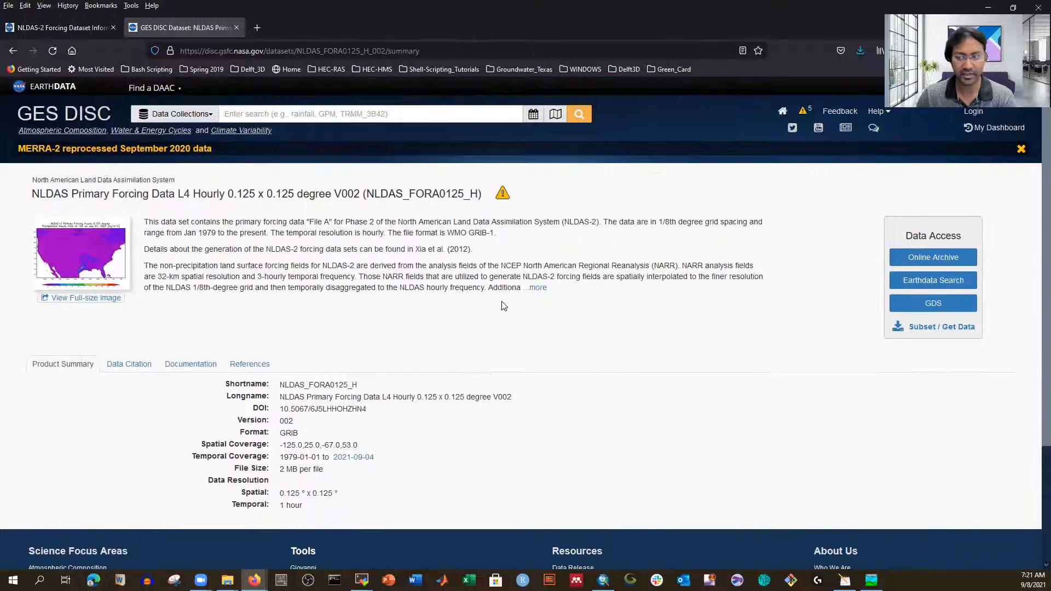
{"action": "left_click", "coordinate": [925, 326]}
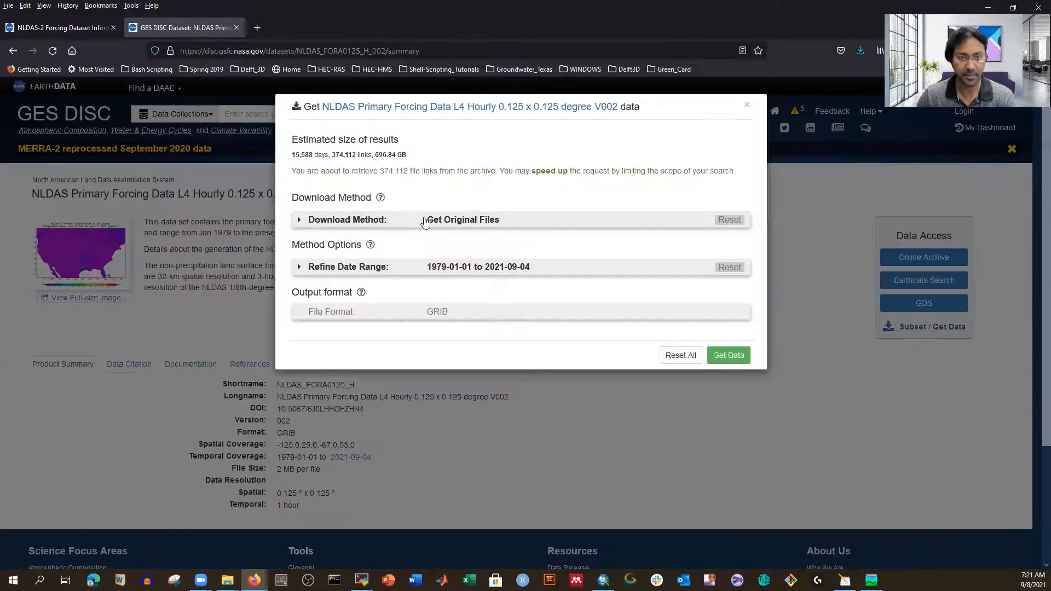
{"action": "mouse_move", "coordinate": [665, 105]}
{"action": "left_mouse_down"}
{"action": "mouse_move", "coordinate": [542, 130]}
{"action": "mouse_move", "coordinate": [612, 136]}
{"action": "mouse_move", "coordinate": [665, 111]}
{"action": "left_mouse_up"}
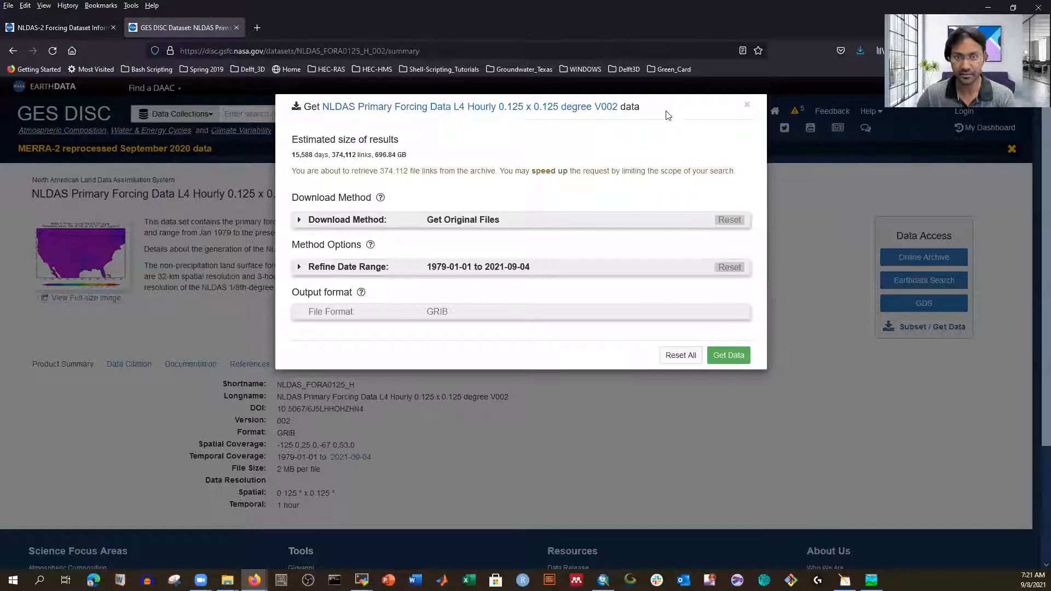
Choose Get File Subsets using the GES DISC Subsetter as the download method.
{"action": "left_click", "coordinate": [355, 221]}
{"action": "left_click", "coordinate": [302, 265]}
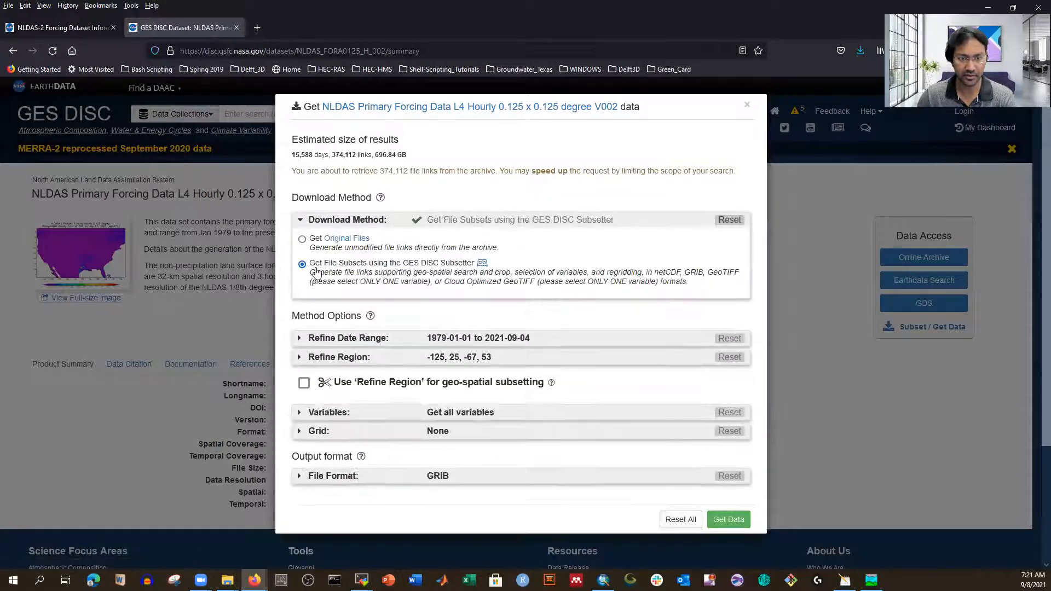
{"action": "scroll", "coordinate": [441, 266], "scroll_direction": "down", "scroll_amount": 2}
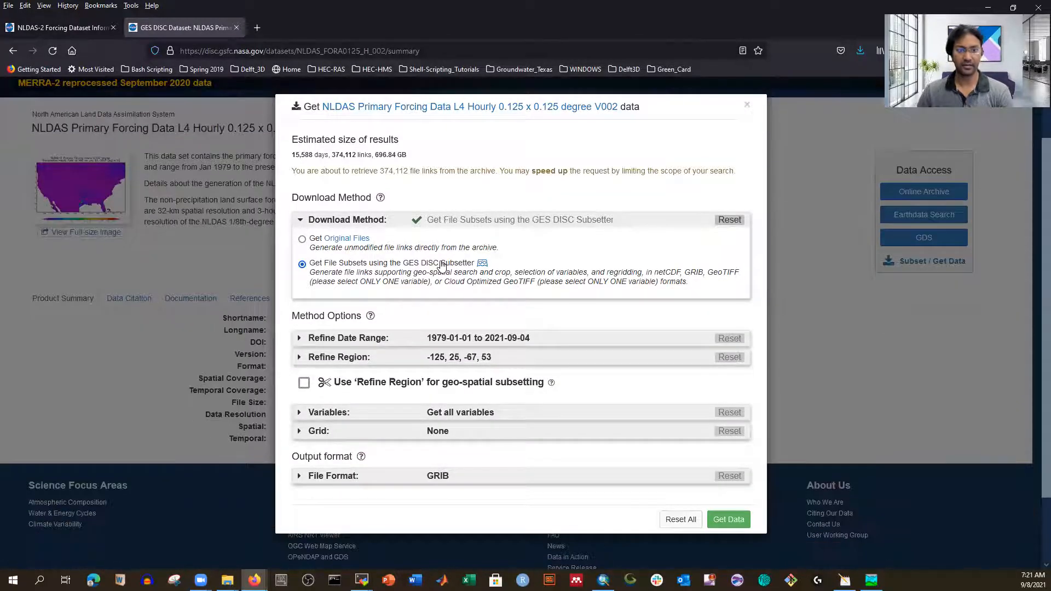
Set the start of the refined date range to 2017-08-22.
{"action": "left_click", "coordinate": [464, 343]}
{"action": "scroll", "coordinate": [449, 339], "scroll_direction": "down", "scroll_amount": 3}
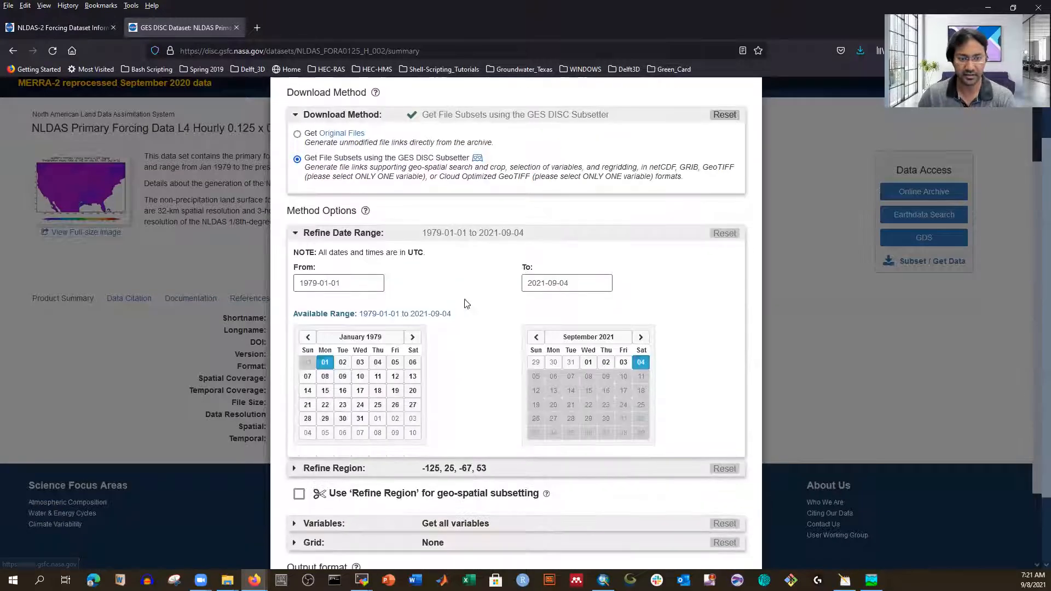
{"action": "left_click", "coordinate": [381, 340]}
{"action": "left_click", "coordinate": [377, 337]}
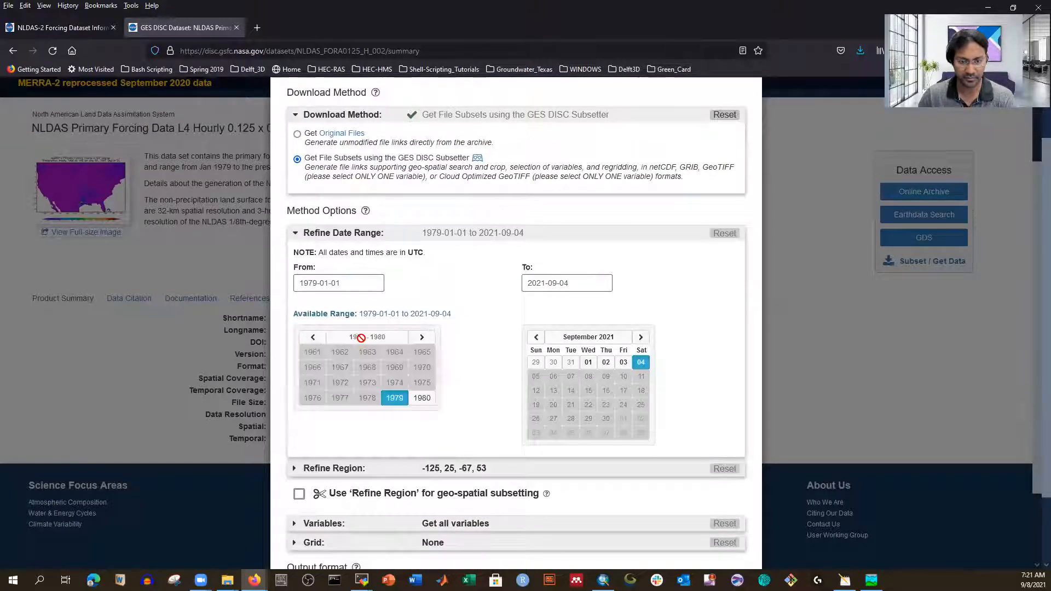
{"action": "left_click", "coordinate": [422, 337]}
{"action": "left_click", "coordinate": [422, 337]}
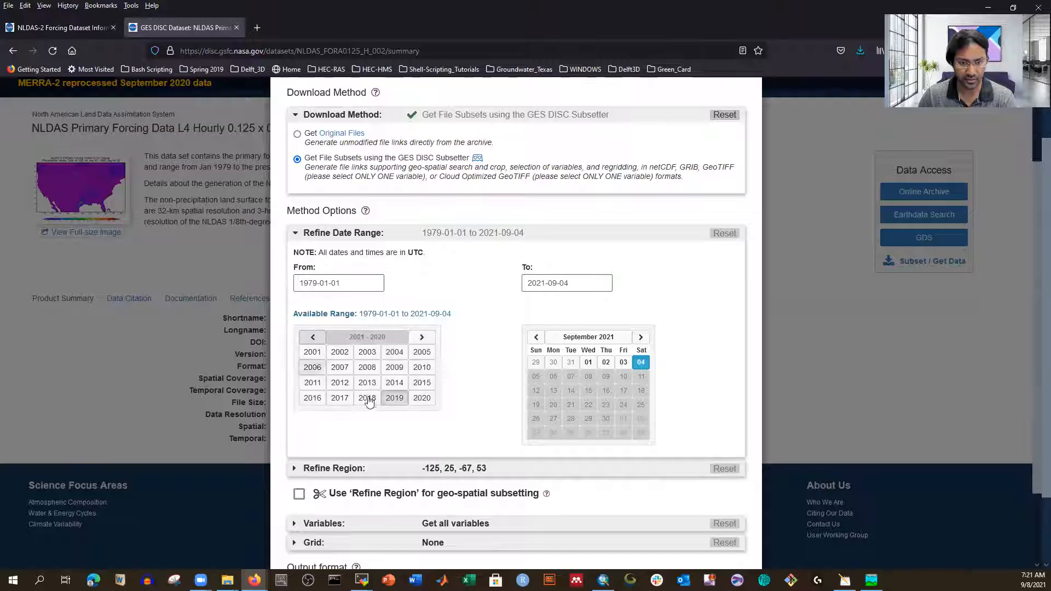
{"action": "left_click", "coordinate": [339, 399]}
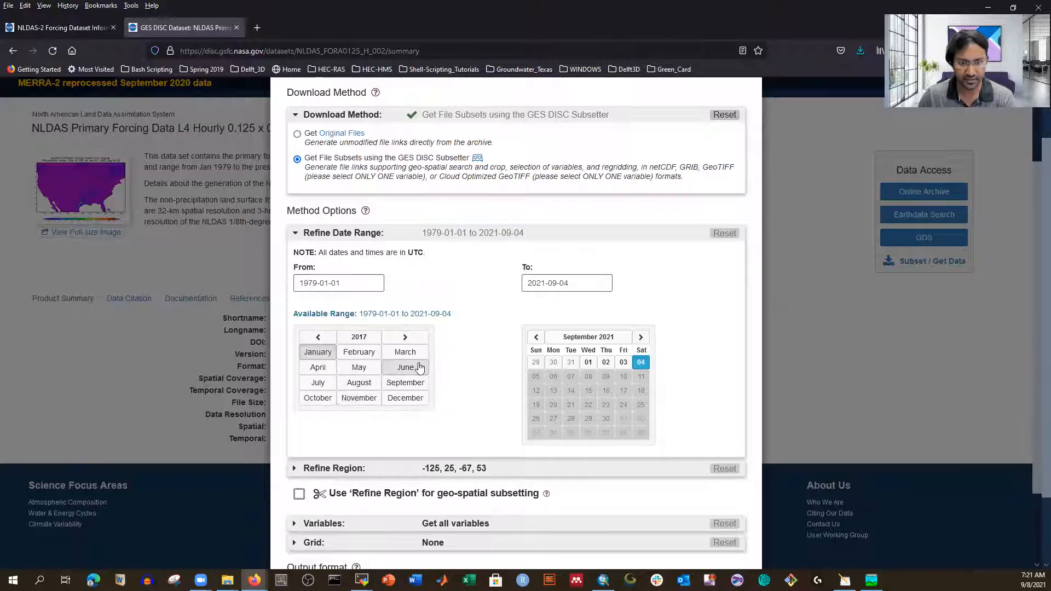
{"action": "left_click", "coordinate": [359, 383]}
{"action": "left_click", "coordinate": [342, 405]}
Set the end of the refined date range to 2017-09-10.
{"action": "left_click", "coordinate": [583, 338]}
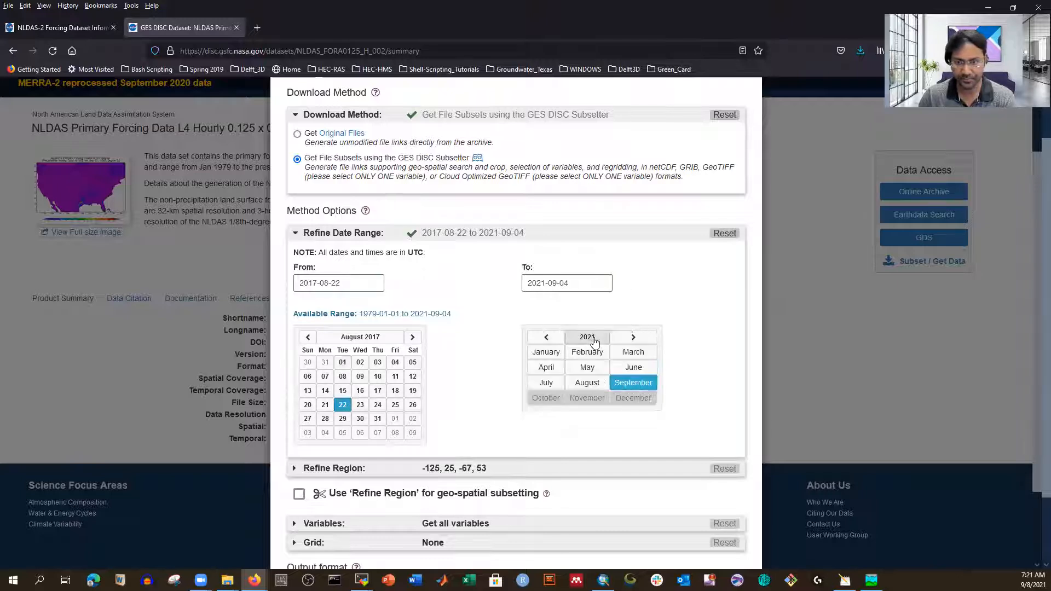
{"action": "left_click", "coordinate": [546, 337]}
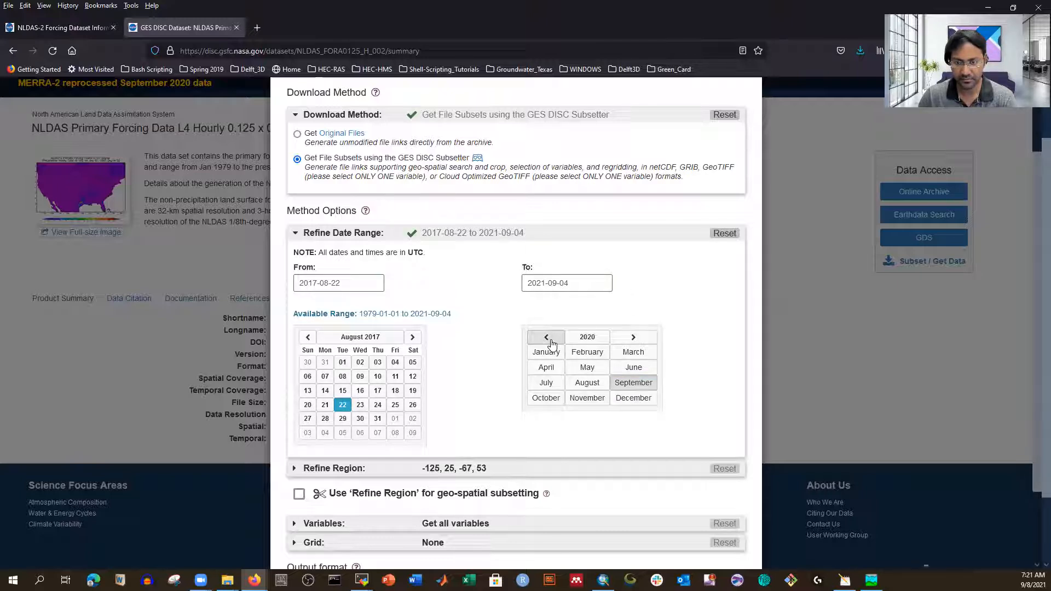
{"action": "left_click", "coordinate": [551, 342]}
{"action": "left_click", "coordinate": [551, 342]}
{"action": "left_click", "coordinate": [551, 342]}
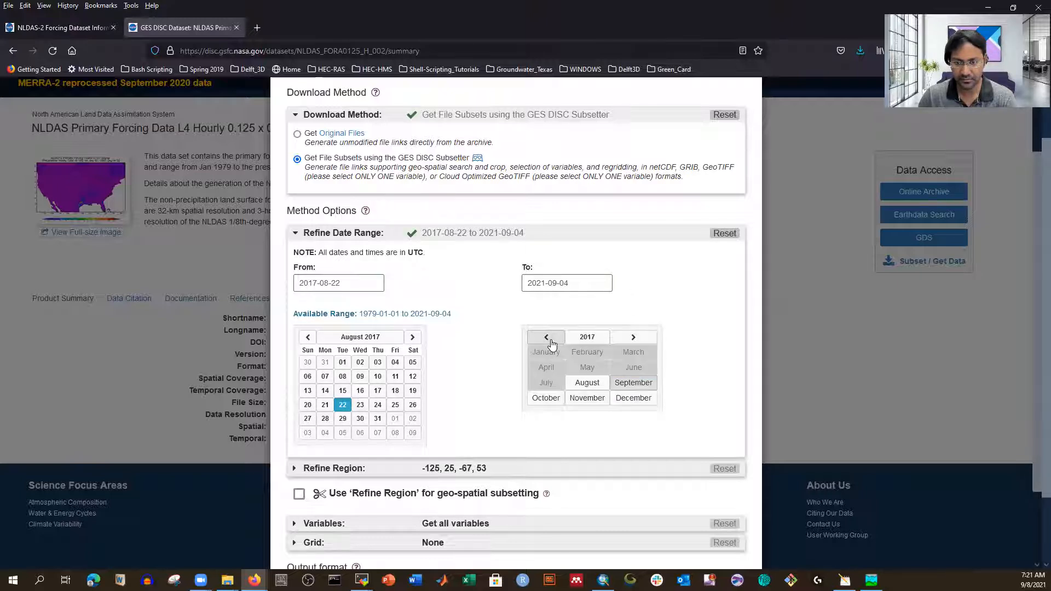
{"action": "left_click", "coordinate": [629, 383]}
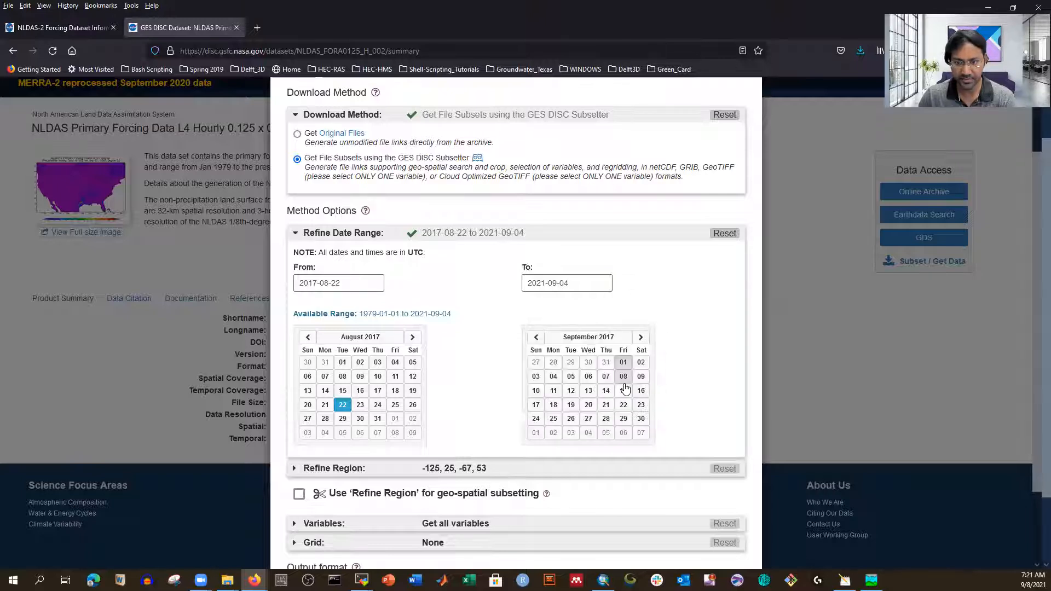
{"action": "left_click", "coordinate": [536, 390]}
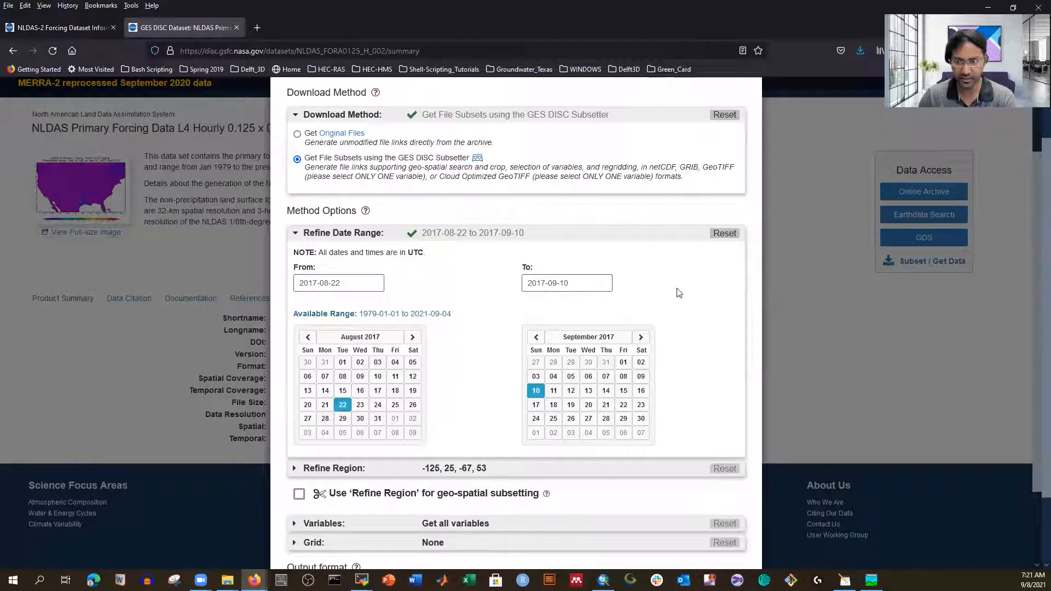
Expand the Refine Region options and examine the region coordinates and coverage map.
{"action": "scroll", "coordinate": [678, 293], "scroll_direction": "down", "scroll_amount": 1}
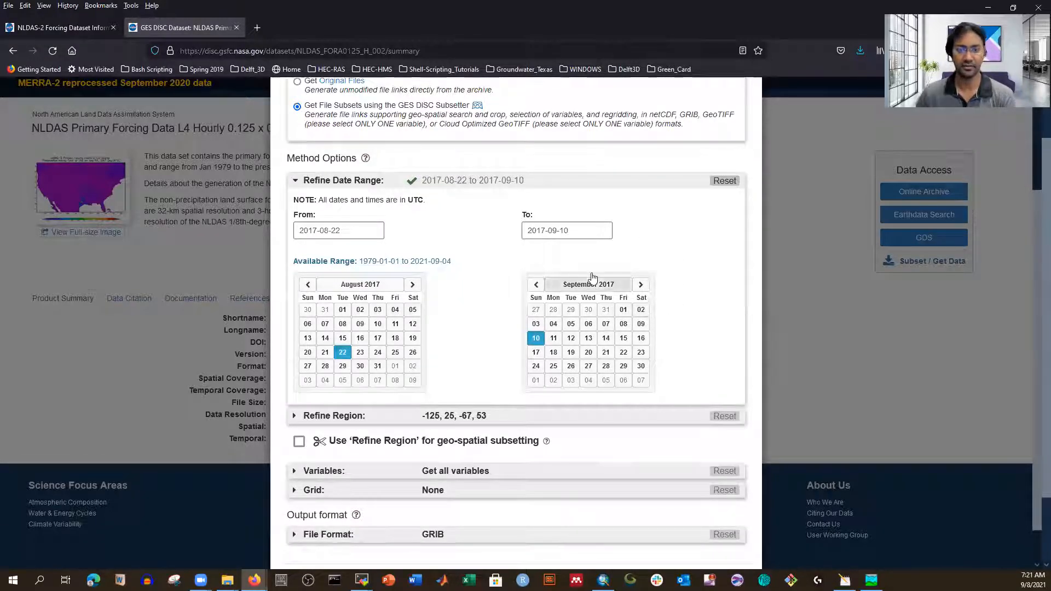
{"action": "scroll", "coordinate": [492, 283], "scroll_direction": "down", "scroll_amount": 1}
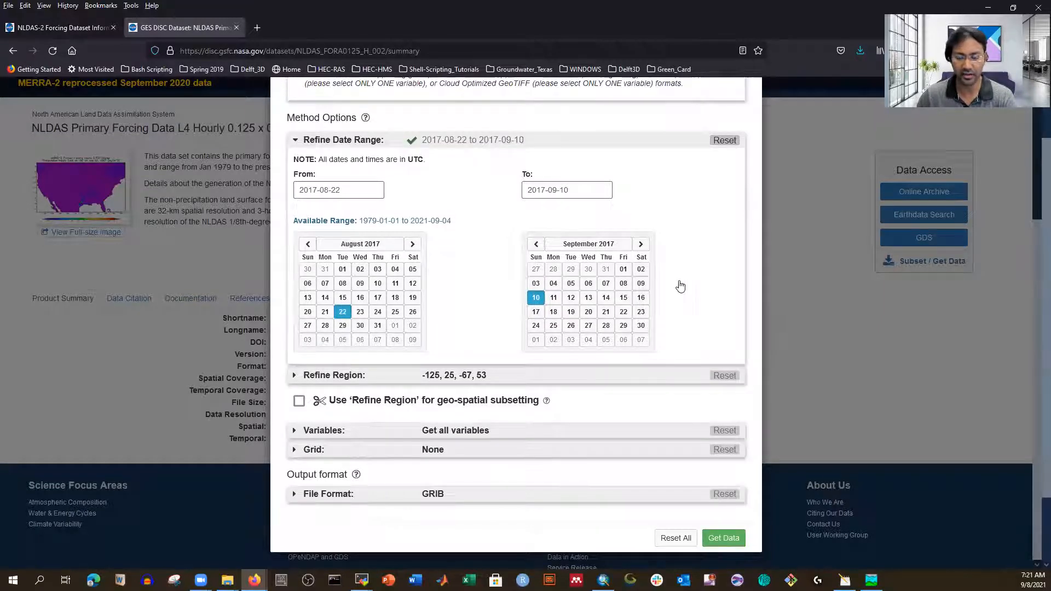
{"action": "scroll", "coordinate": [679, 286], "scroll_direction": "down", "scroll_amount": 1}
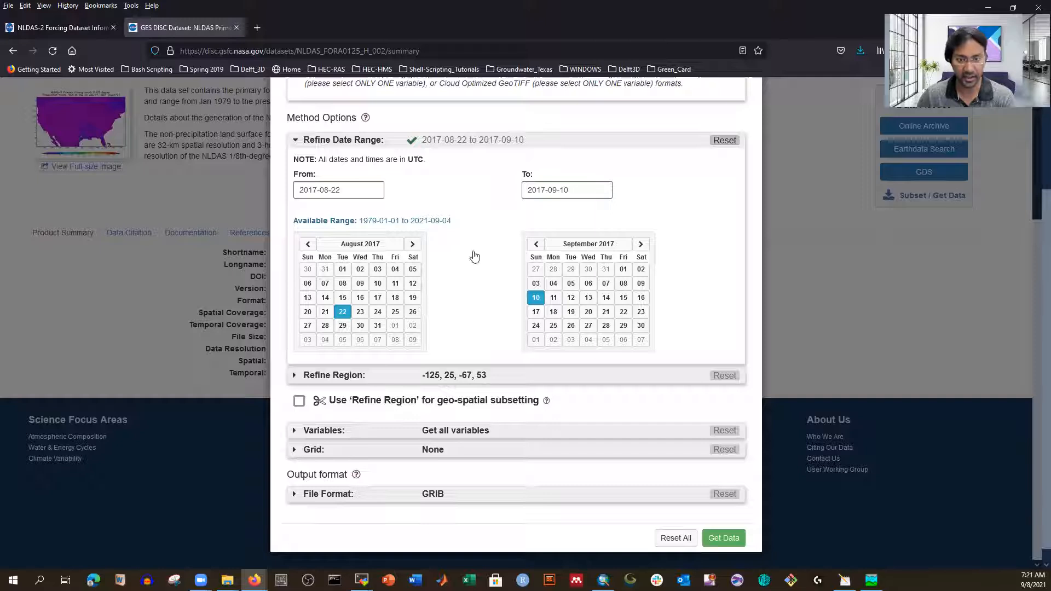
{"action": "left_click", "coordinate": [464, 377]}
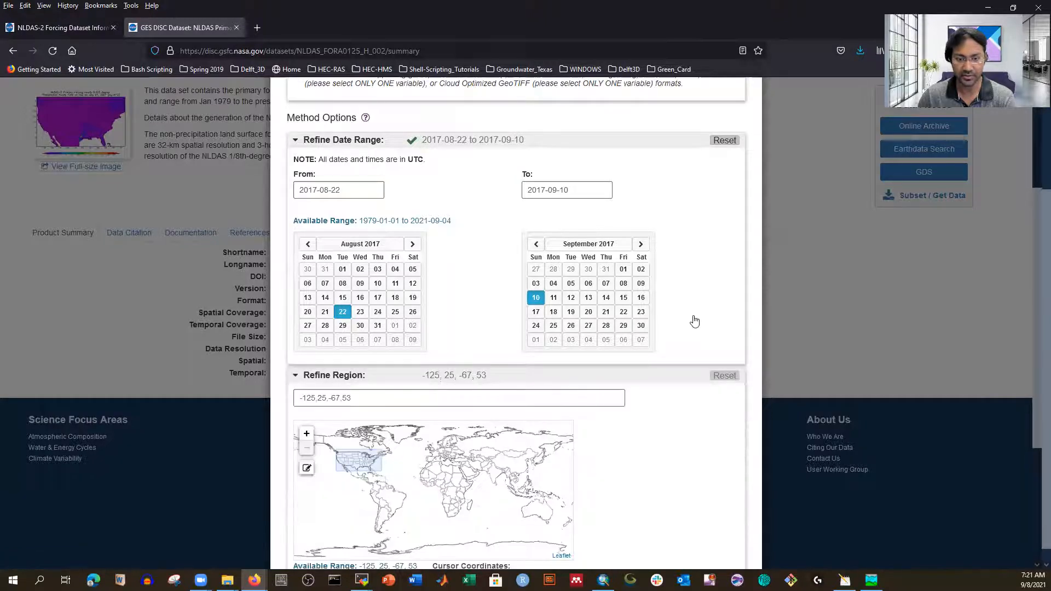
{"action": "scroll", "coordinate": [330, 361], "scroll_direction": "down", "scroll_amount": 2}
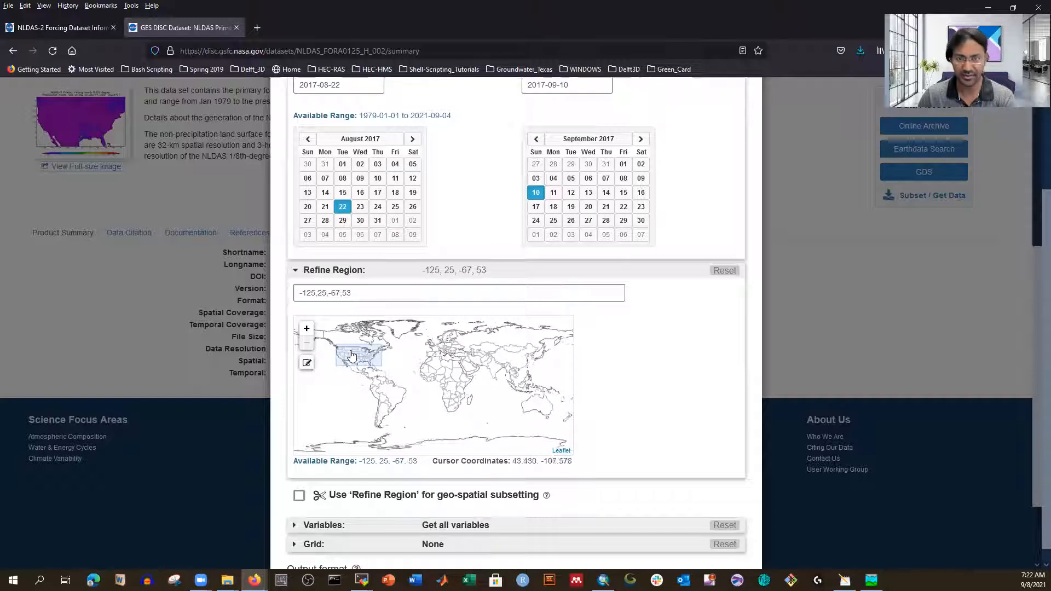
{"action": "scroll", "coordinate": [465, 383], "scroll_direction": "down", "scroll_amount": 2}
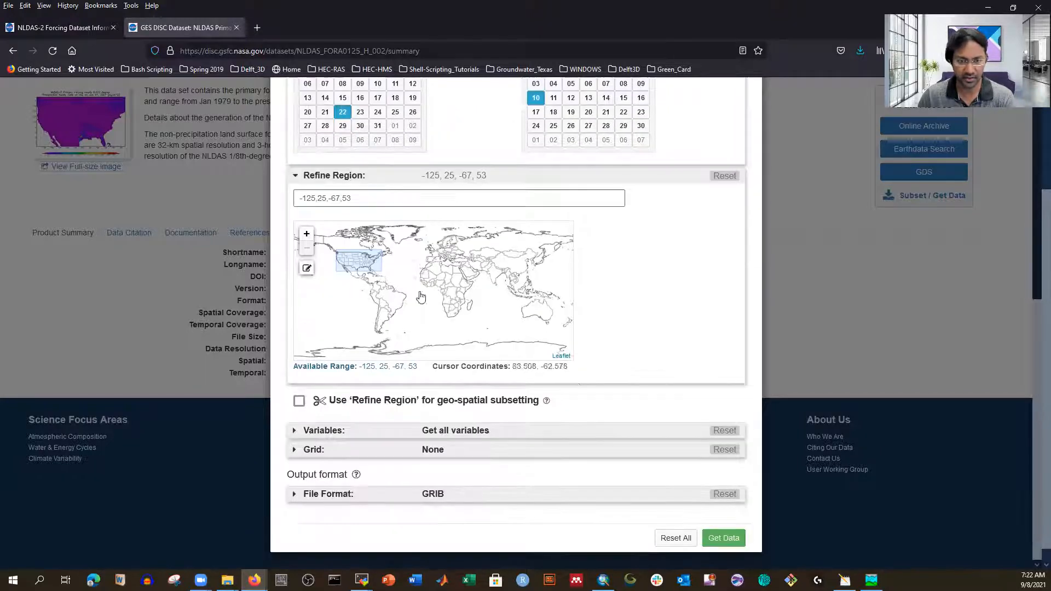
Select all the variables for the subset, from APCP precipitation hourly total through VGRD meridional wind speed.
{"action": "left_click", "coordinate": [441, 431]}
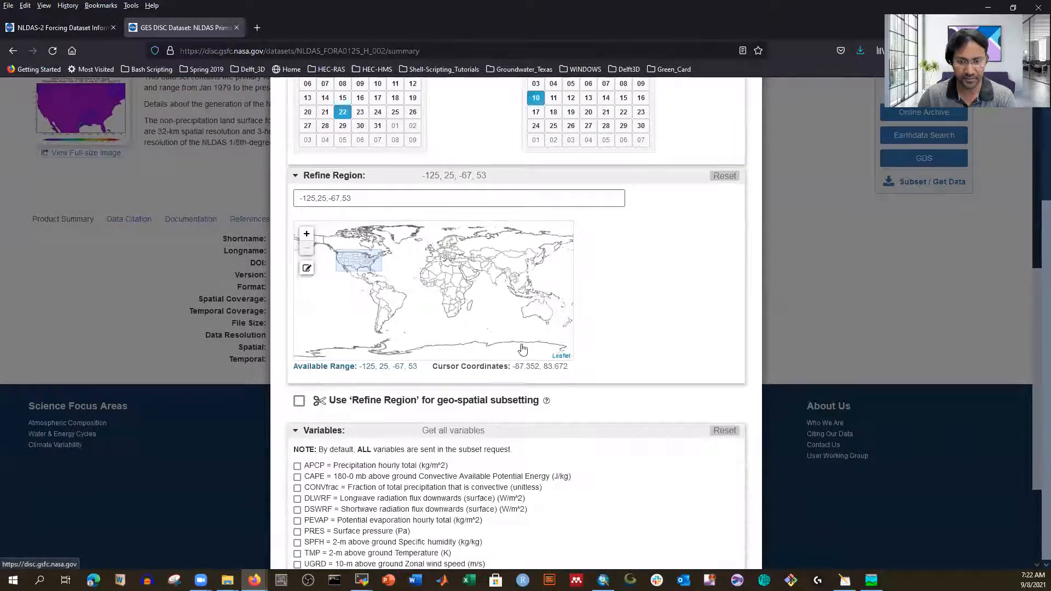
{"action": "scroll", "coordinate": [615, 320], "scroll_direction": "down", "scroll_amount": 3}
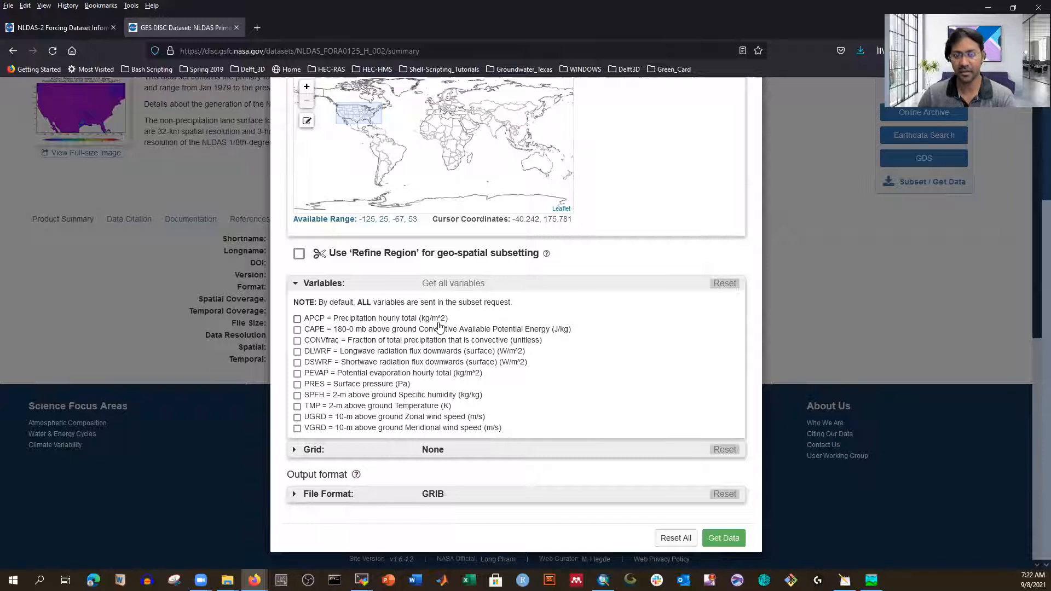
{"action": "left_click", "coordinate": [297, 319]}
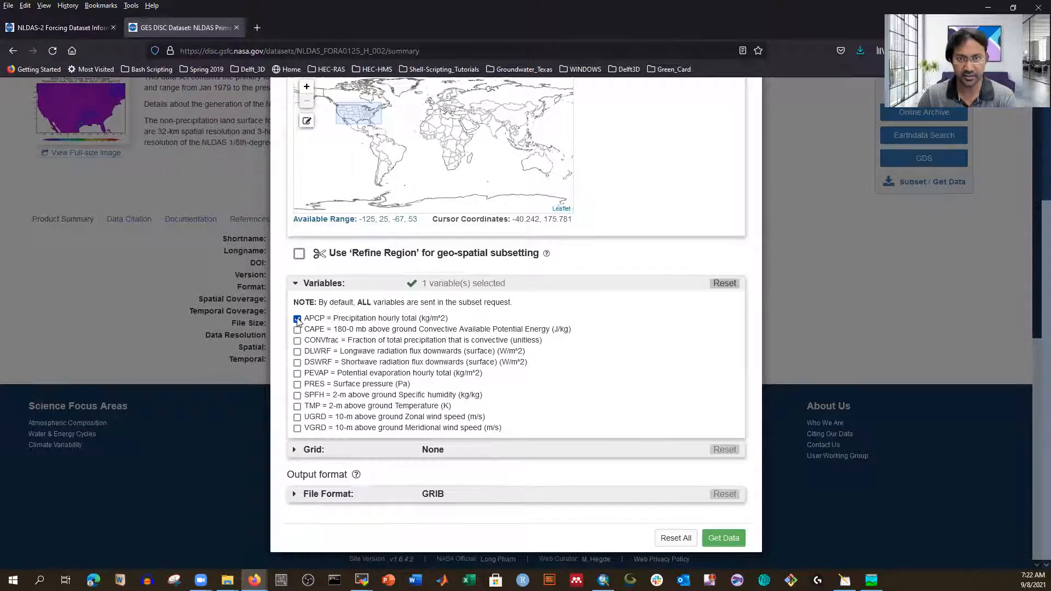
{"action": "left_click", "coordinate": [296, 330]}
{"action": "left_click", "coordinate": [297, 340]}
{"action": "left_click", "coordinate": [296, 351]}
{"action": "left_click", "coordinate": [297, 362]}
{"action": "left_click", "coordinate": [297, 396]}
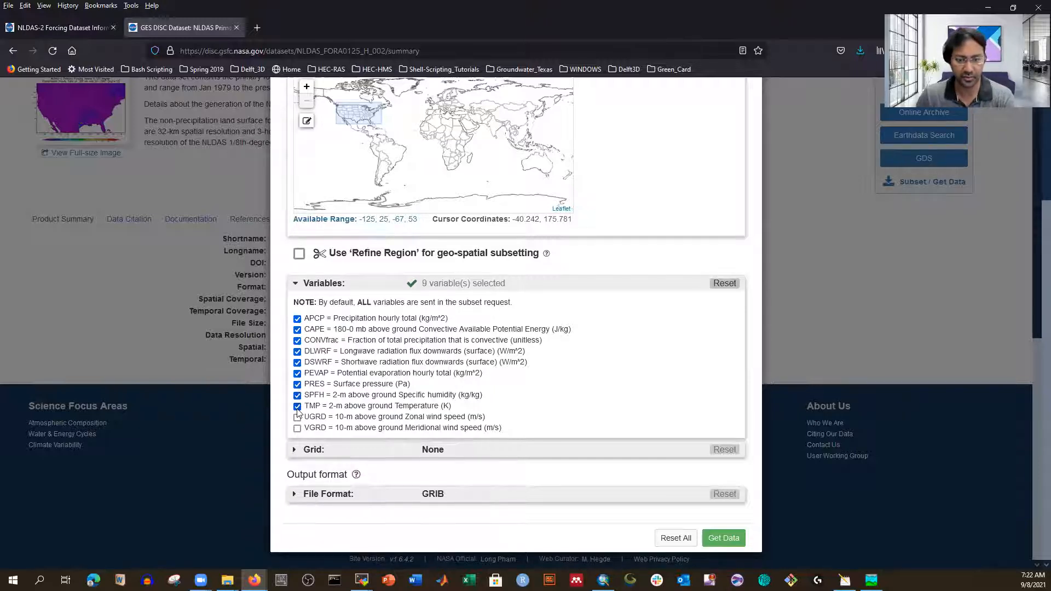
{"action": "left_click", "coordinate": [297, 418]}
{"action": "left_click", "coordinate": [297, 428]}
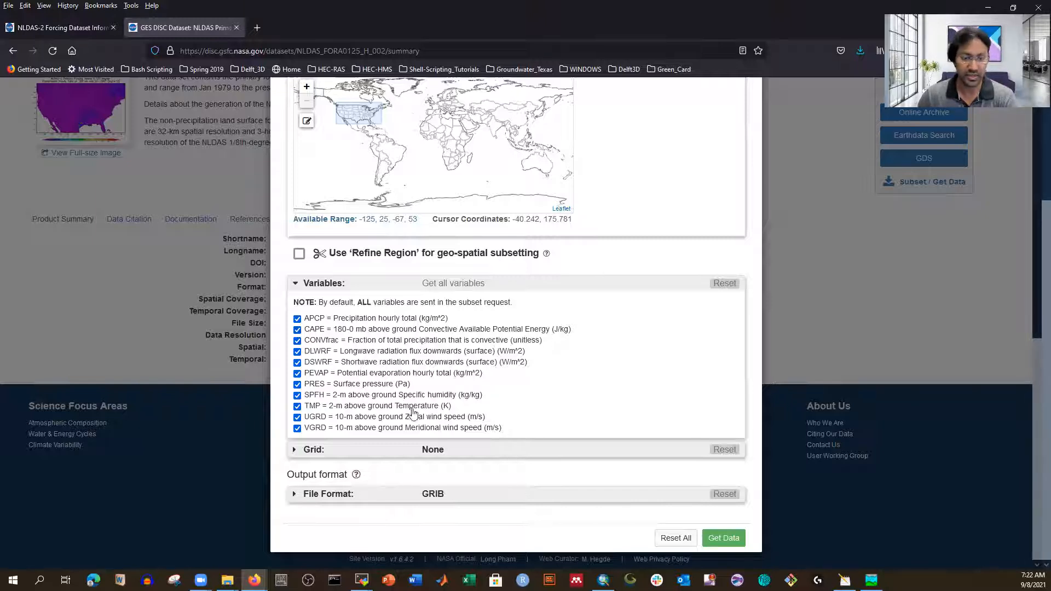
Show the grid options, set the output file format to netCDF, and submit the data request.
{"action": "left_click", "coordinate": [438, 450]}
{"action": "scroll", "coordinate": [481, 336], "scroll_direction": "down", "scroll_amount": 1}
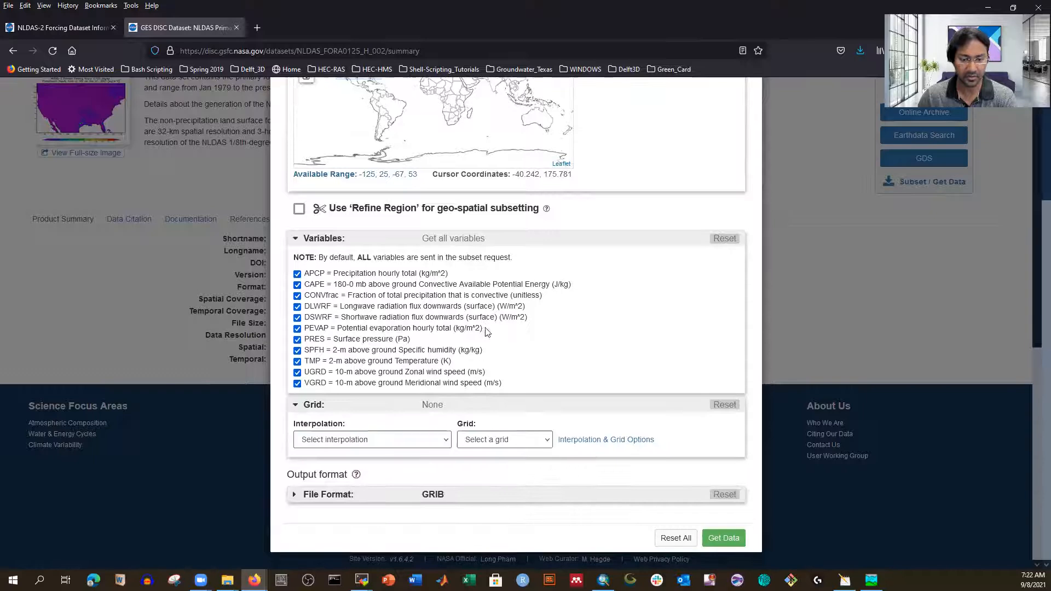
{"action": "left_click", "coordinate": [430, 492]}
{"action": "scroll", "coordinate": [573, 356], "scroll_direction": "down", "scroll_amount": 1}
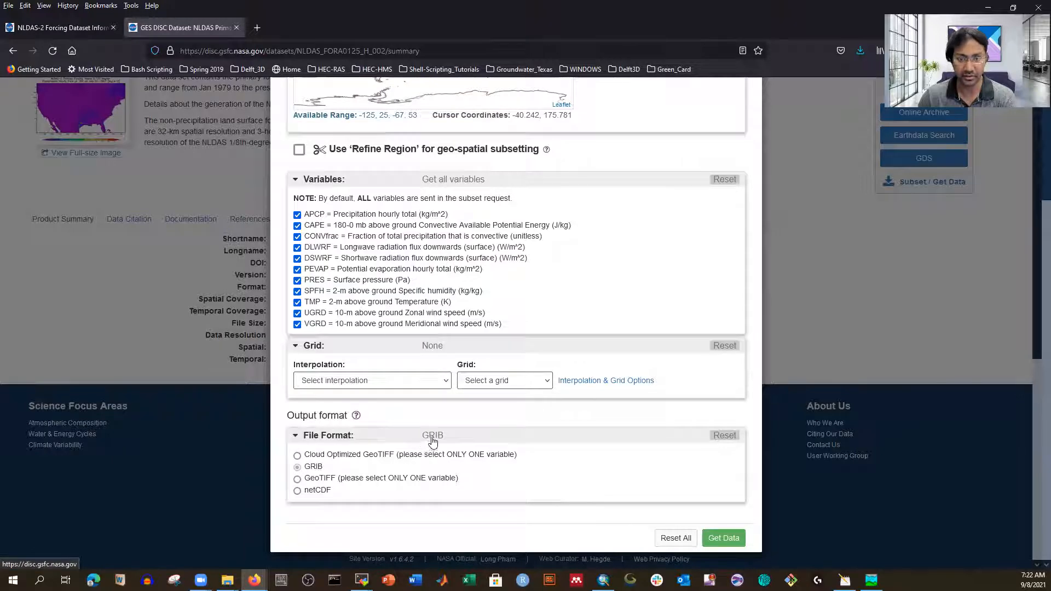
{"action": "left_click", "coordinate": [297, 492]}
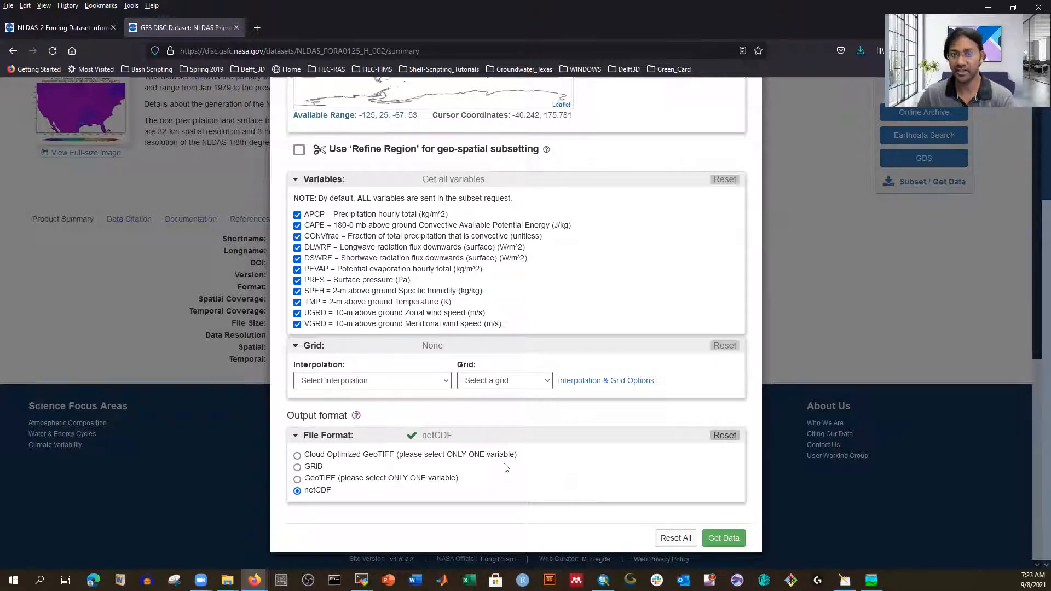
{"action": "left_click", "coordinate": [720, 536]}
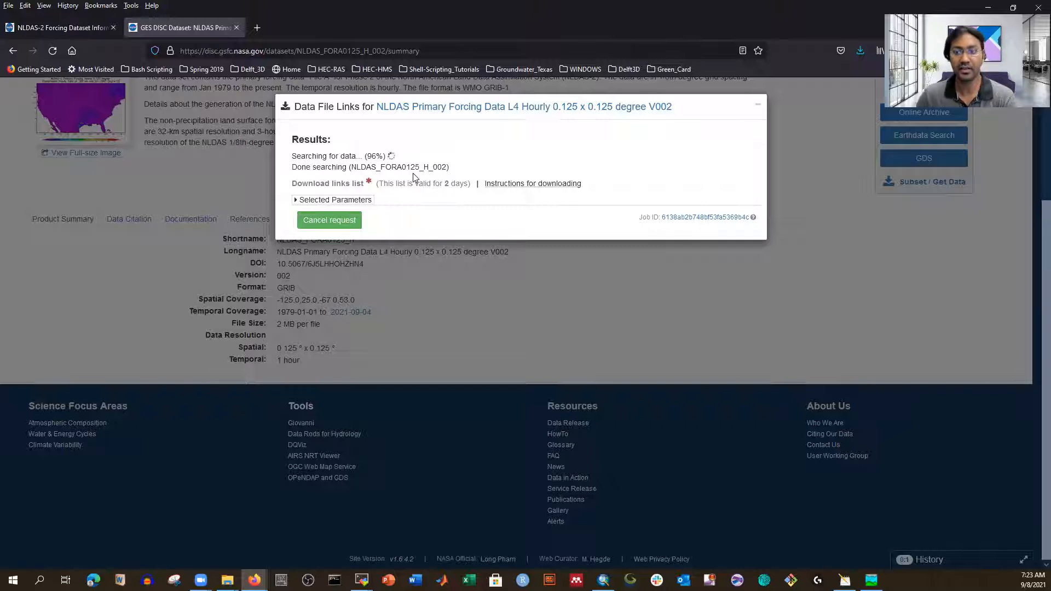
Download the links list for the requested NLDAS files and save it as a text file.
{"action": "left_click", "coordinate": [524, 186]}
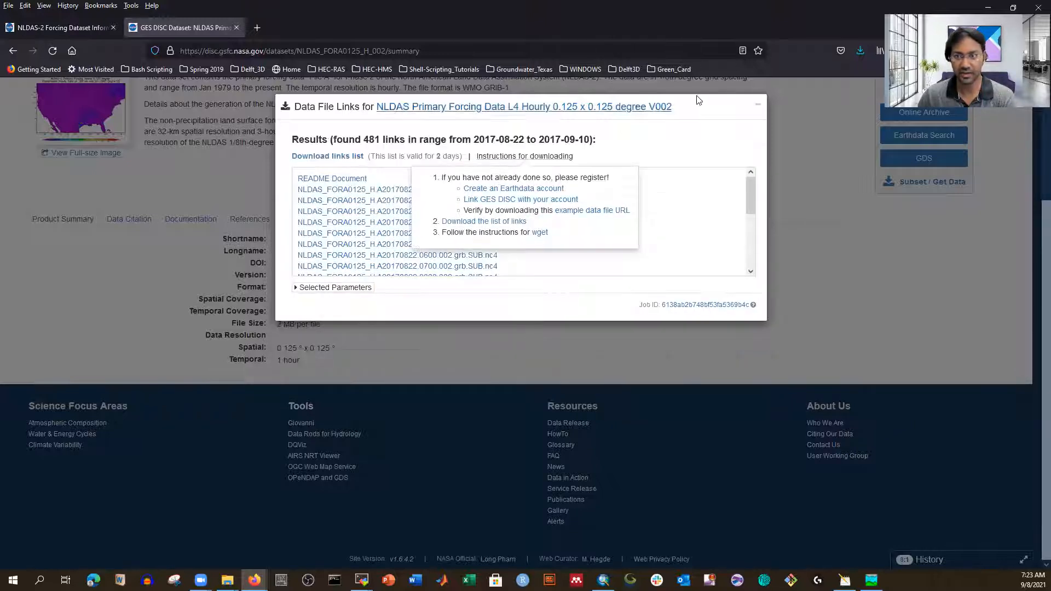
{"action": "left_click", "coordinate": [704, 106]}
{"action": "left_click", "coordinate": [318, 157]}
{"action": "left_click", "coordinate": [314, 326]}
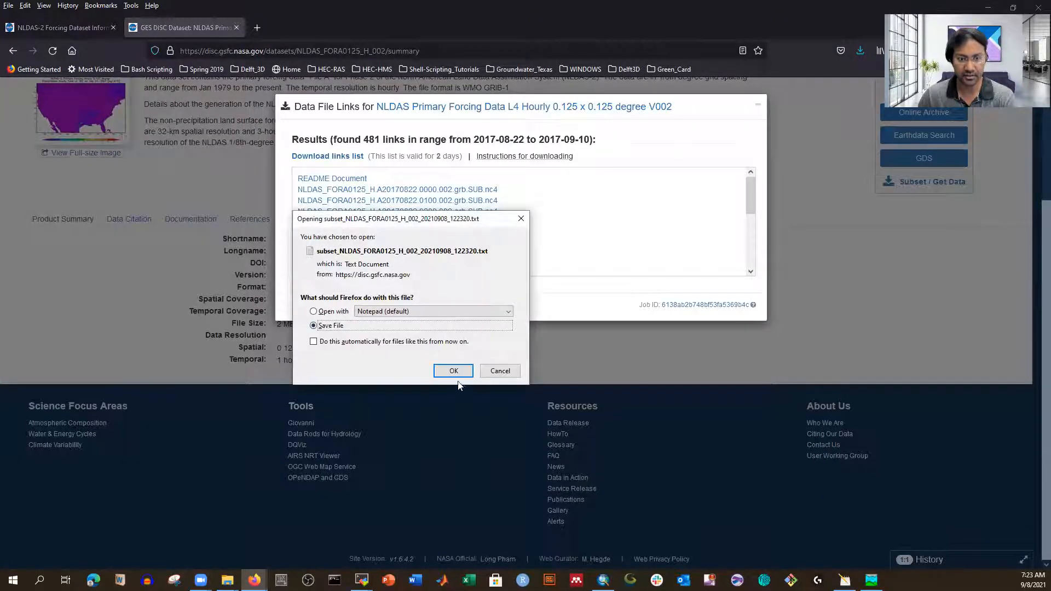
{"action": "left_click", "coordinate": [453, 372]}
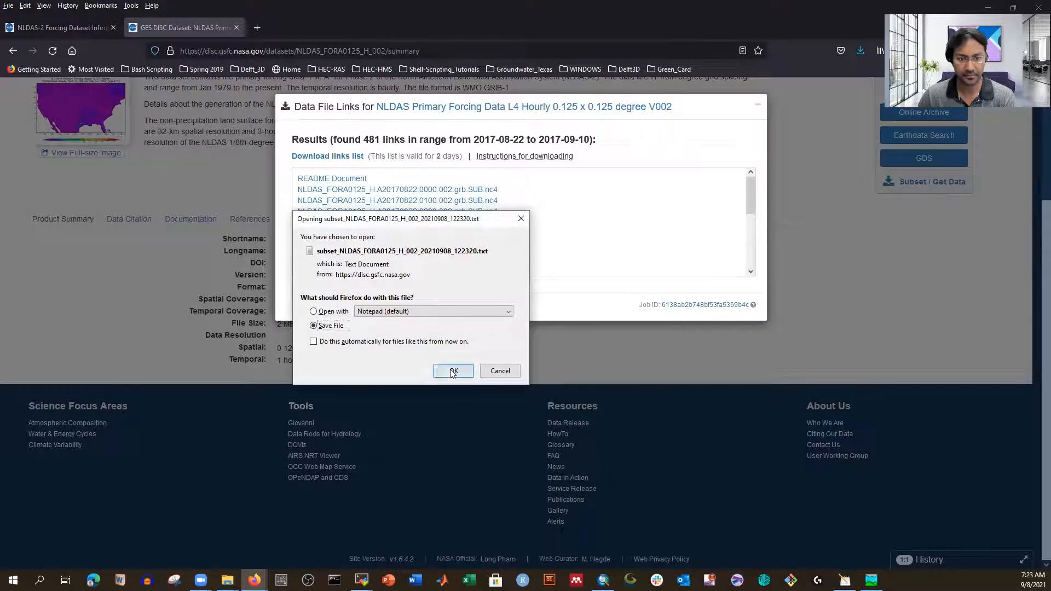
{"action": "left_click", "coordinate": [500, 331]}
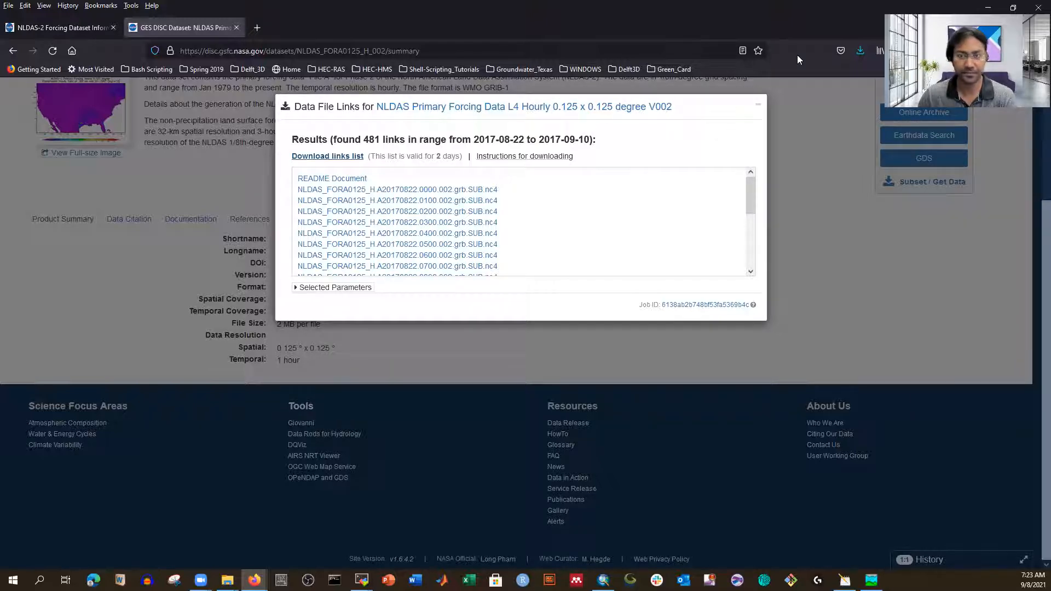
Open the wget instructions page from the instructions for downloading.
{"action": "mouse_move", "coordinate": [509, 161]}
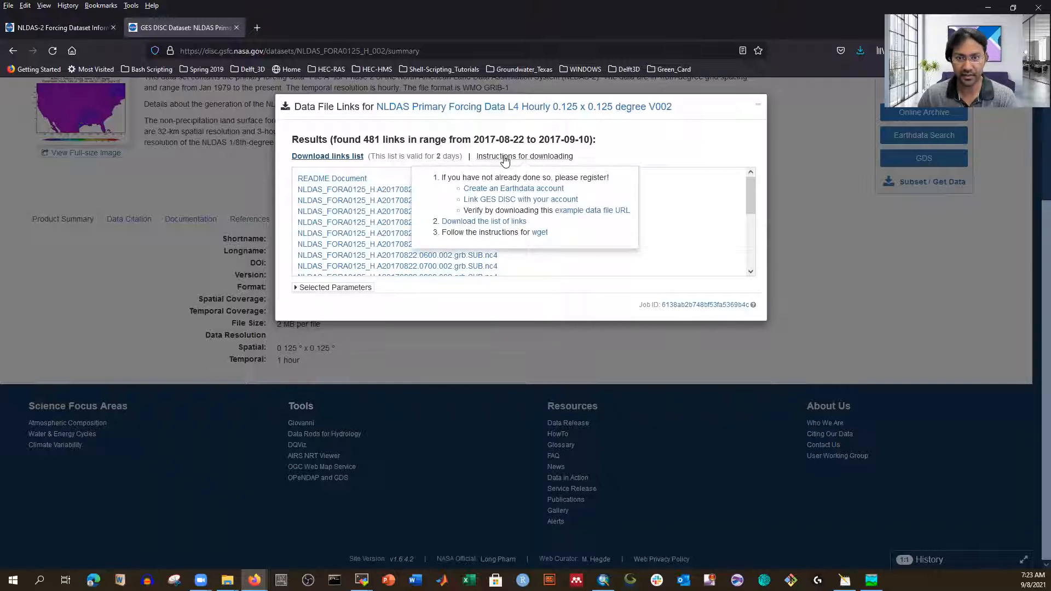
{"action": "left_click", "coordinate": [504, 160]}
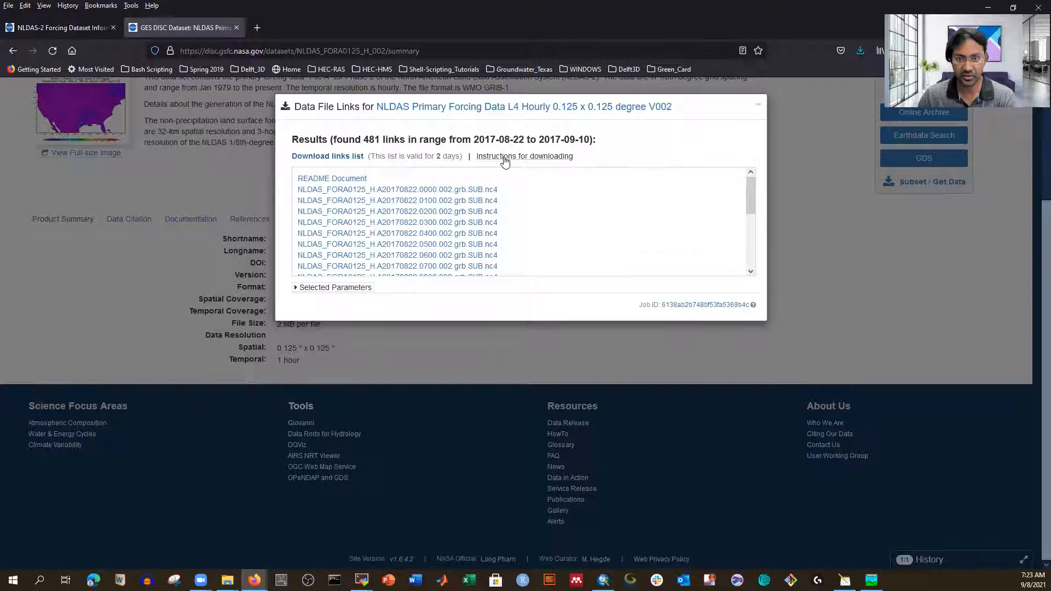
{"action": "mouse_move", "coordinate": [505, 160]}
{"action": "left_click", "coordinate": [537, 236]}
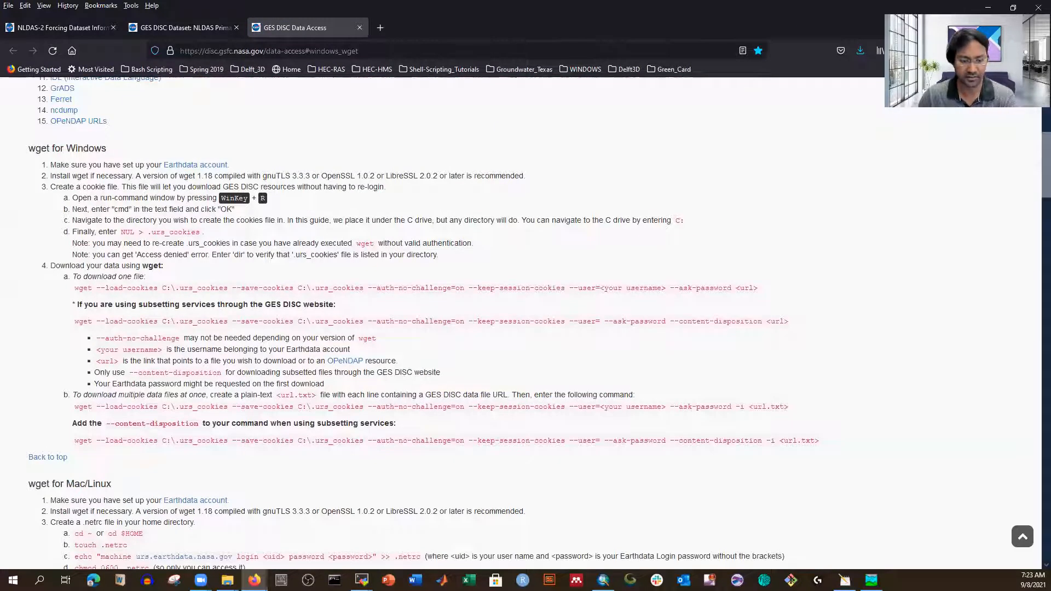
Switch to File Explorer and open the NLDAS subset links text file from the Downloads folder in Notepad++.
{"action": "mouse_move", "coordinate": [227, 580]}
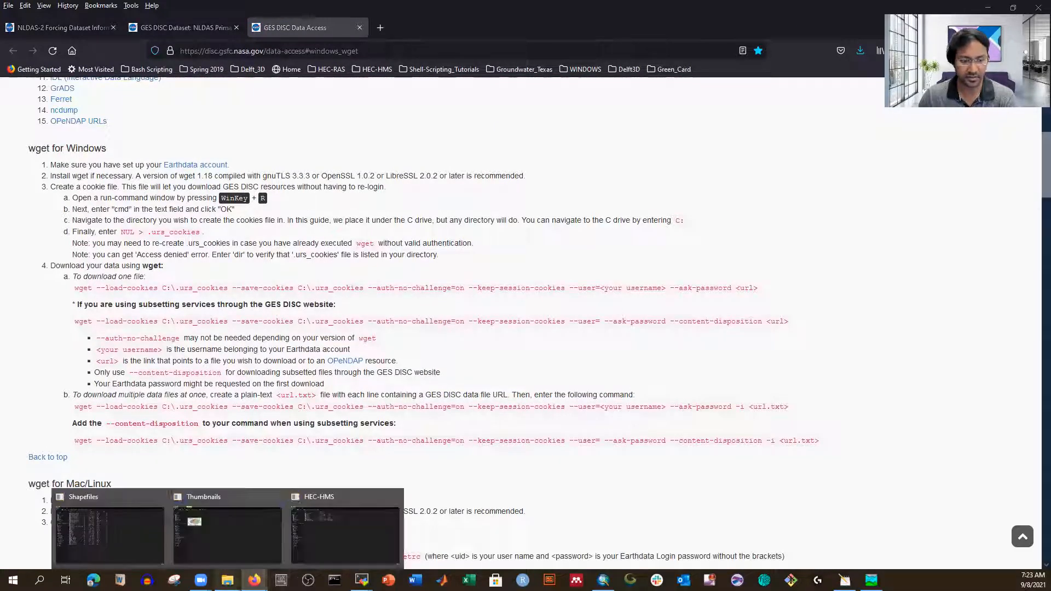
{"action": "left_click", "coordinate": [329, 534]}
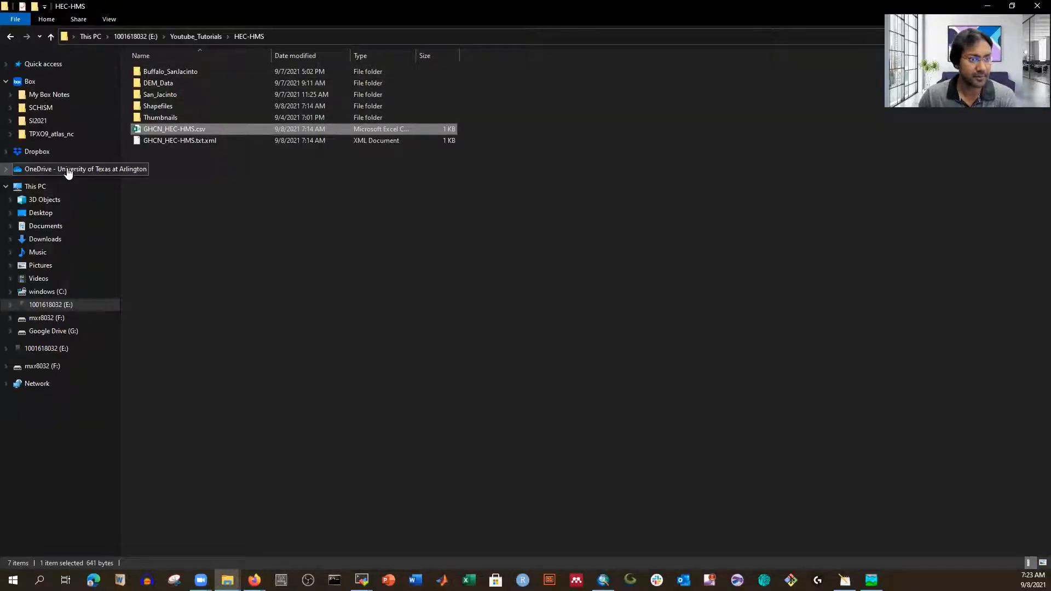
{"action": "left_click", "coordinate": [44, 239]}
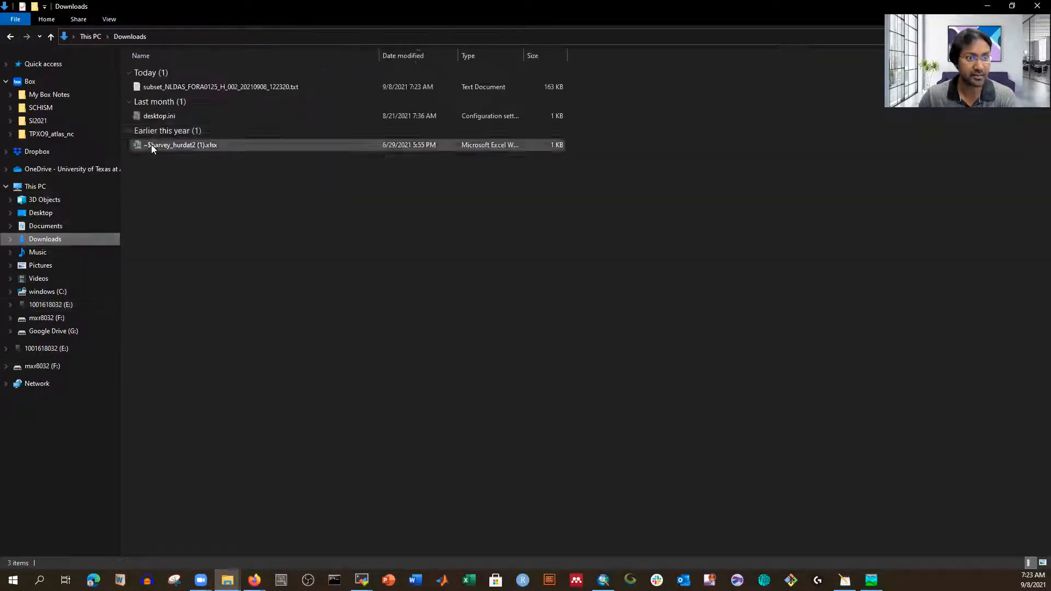
{"action": "left_click", "coordinate": [179, 87]}
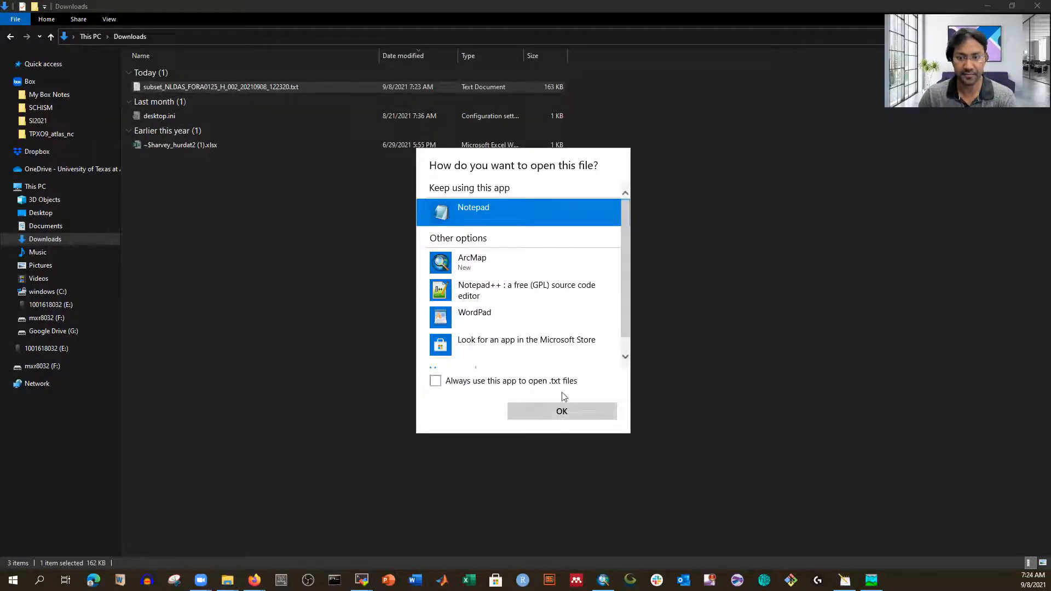
{"action": "left_click", "coordinate": [540, 409]}
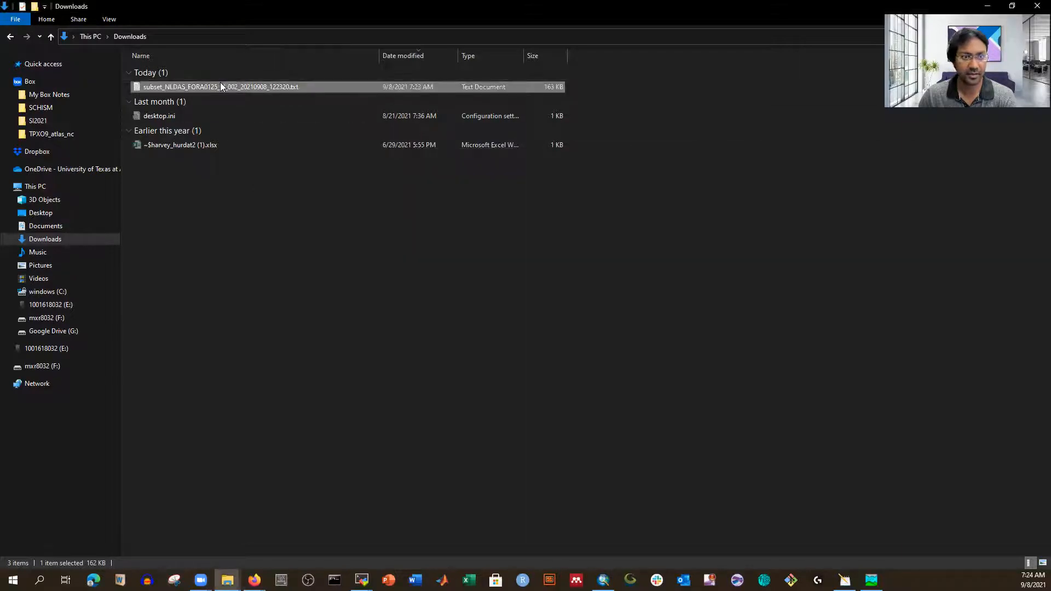
{"action": "right_click", "coordinate": [220, 87]}
{"action": "left_click", "coordinate": [262, 209]}
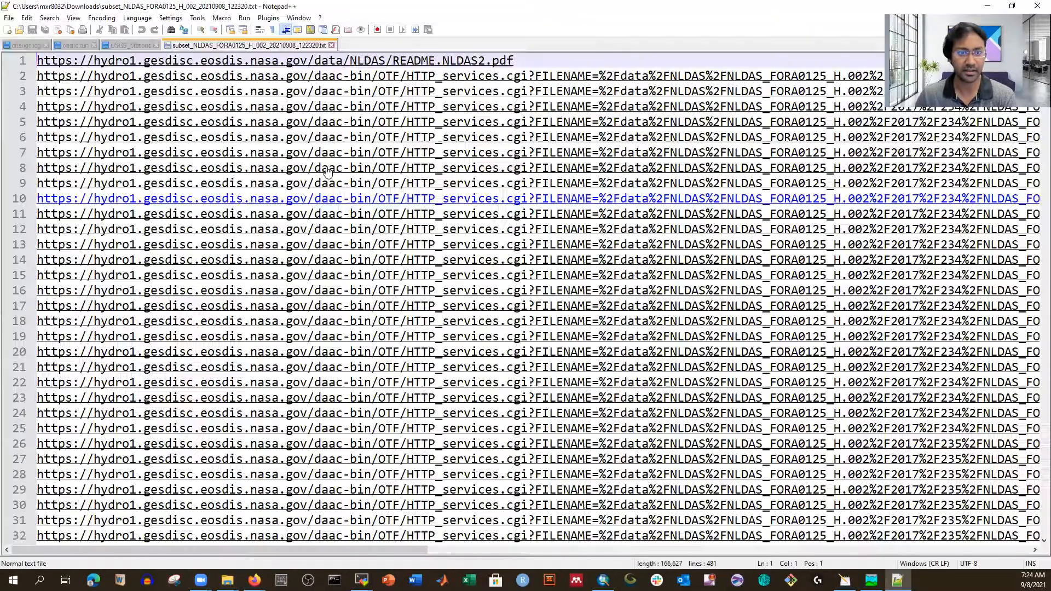
Look through the list of NLDAS download URLs, close the file and exit the text editor.
{"action": "scroll", "coordinate": [311, 215], "scroll_direction": "down", "scroll_amount": 20}
{"action": "scroll", "coordinate": [310, 215], "scroll_direction": "down", "scroll_amount": 20}
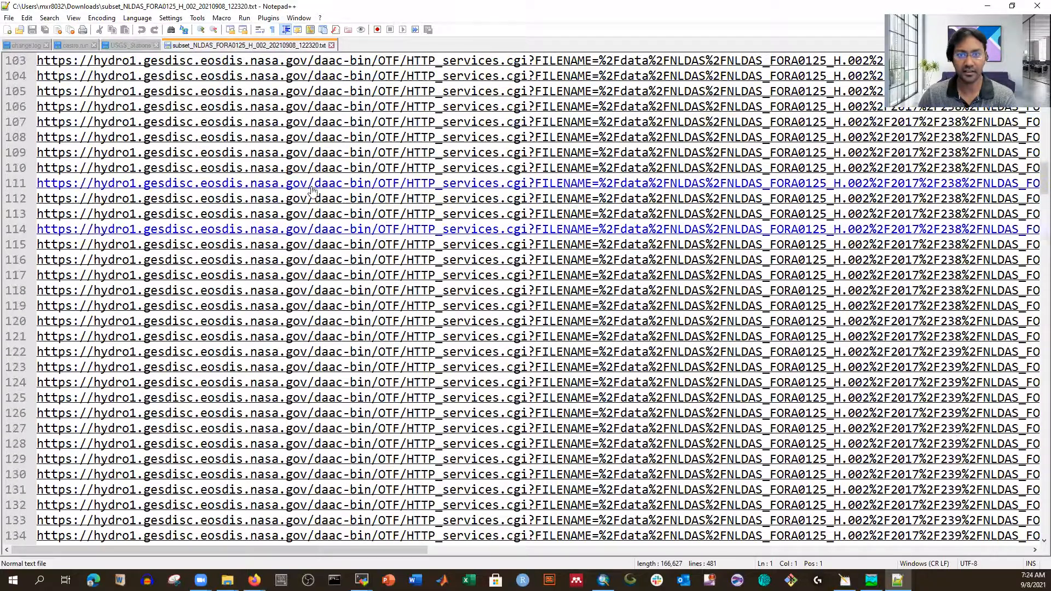
{"action": "scroll", "coordinate": [314, 216], "scroll_direction": "up", "scroll_amount": 20}
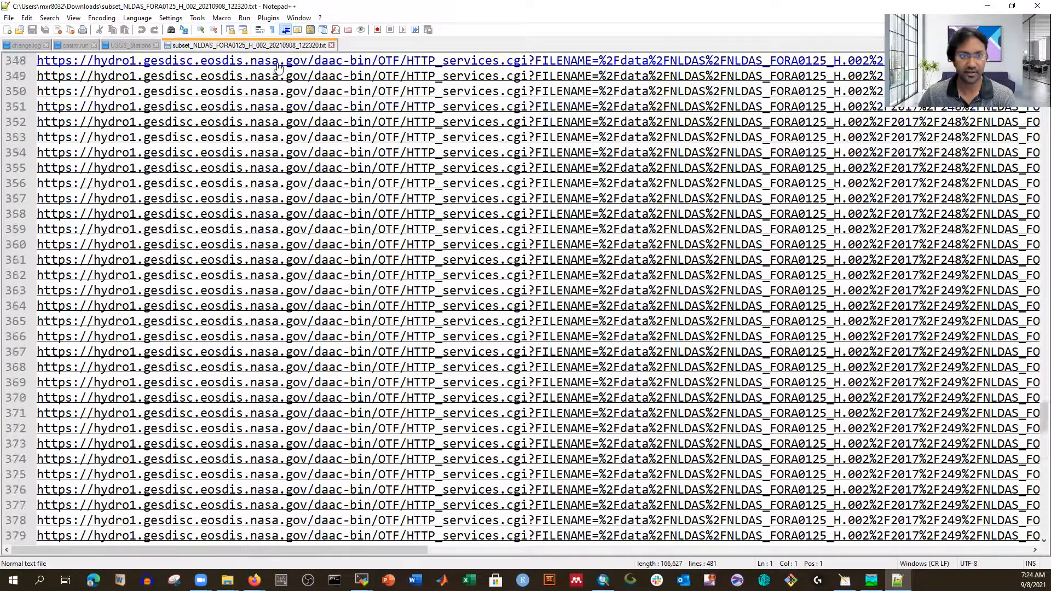
{"action": "scroll", "coordinate": [267, 66], "scroll_direction": "up", "scroll_amount": 6}
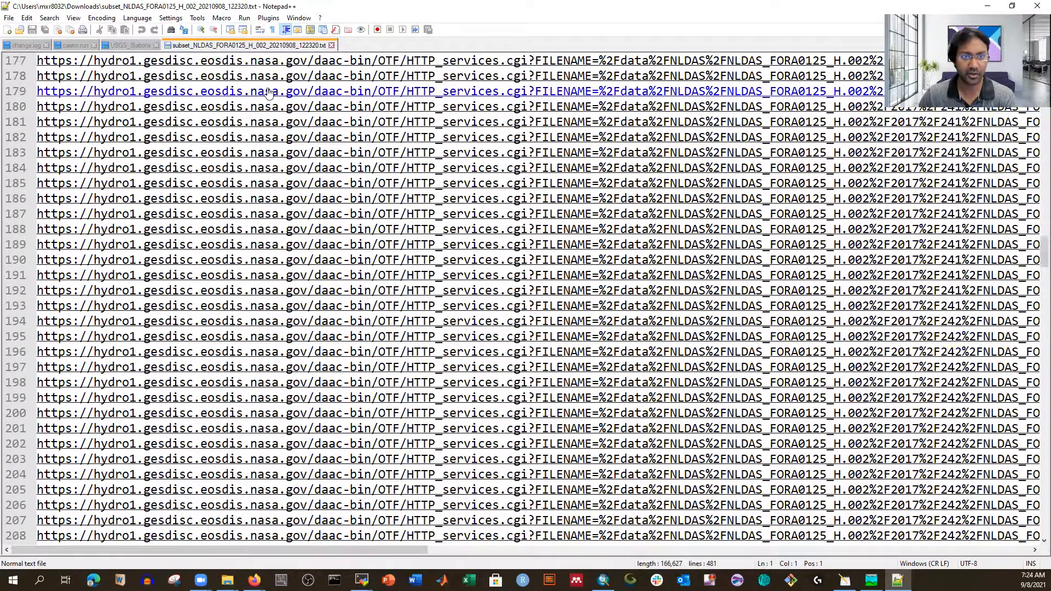
{"action": "left_click", "coordinate": [265, 61]}
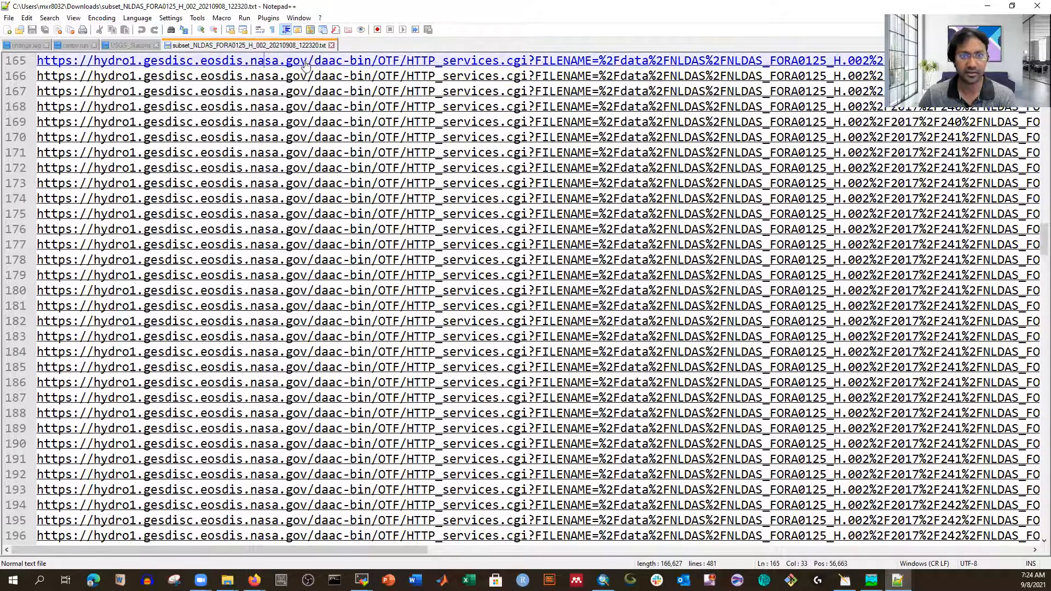
{"action": "scroll", "coordinate": [315, 61], "scroll_direction": "down", "scroll_amount": 20}
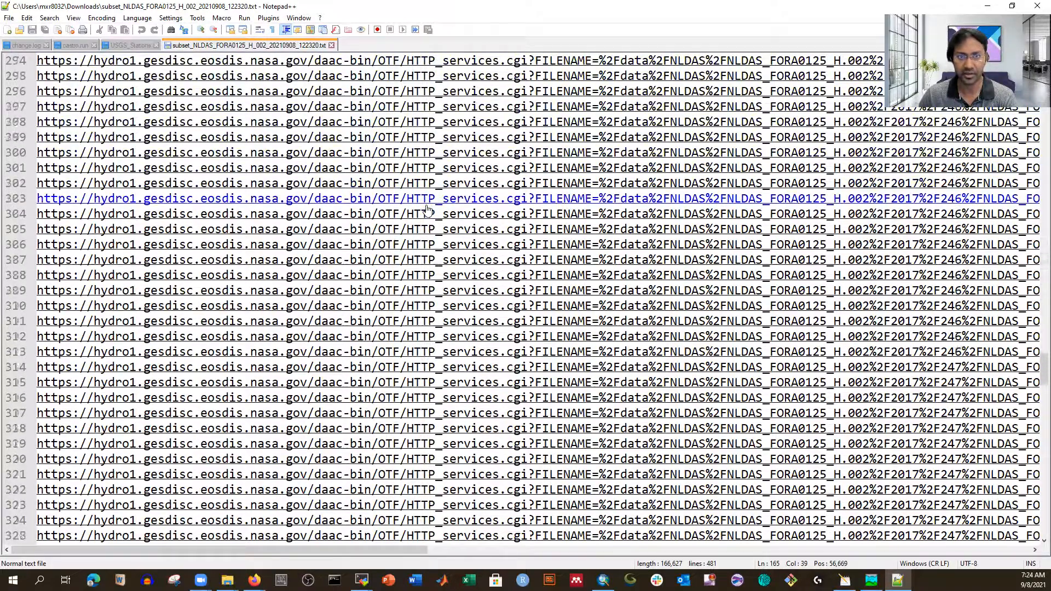
{"action": "left_click", "coordinate": [331, 45]}
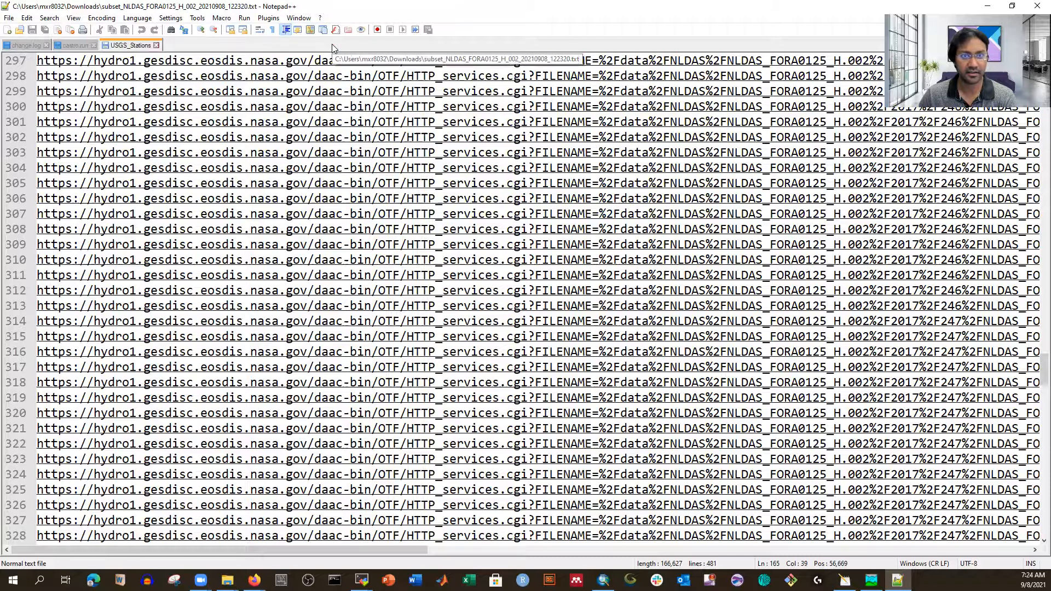
{"action": "left_click", "coordinate": [1034, 6]}
Copy the subset_NLDAS_FORA0125_H_002_20210908_122320.txt links file in the Downloads folder.
{"action": "left_click", "coordinate": [291, 182]}
{"action": "left_click", "coordinate": [194, 85]}
{"action": "right_click", "coordinate": [193, 84]}
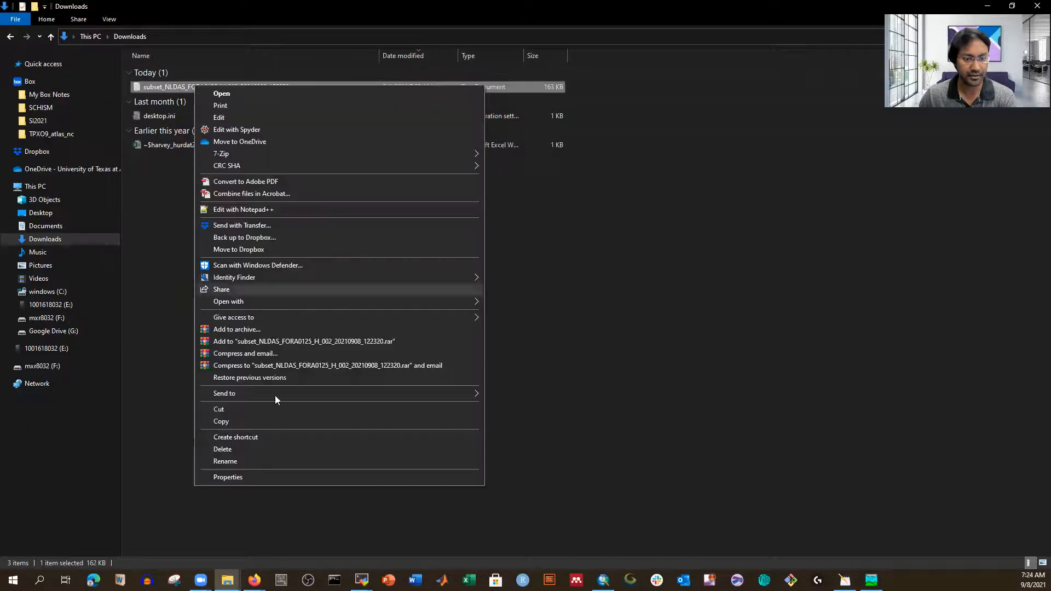
{"action": "left_click", "coordinate": [221, 421]}
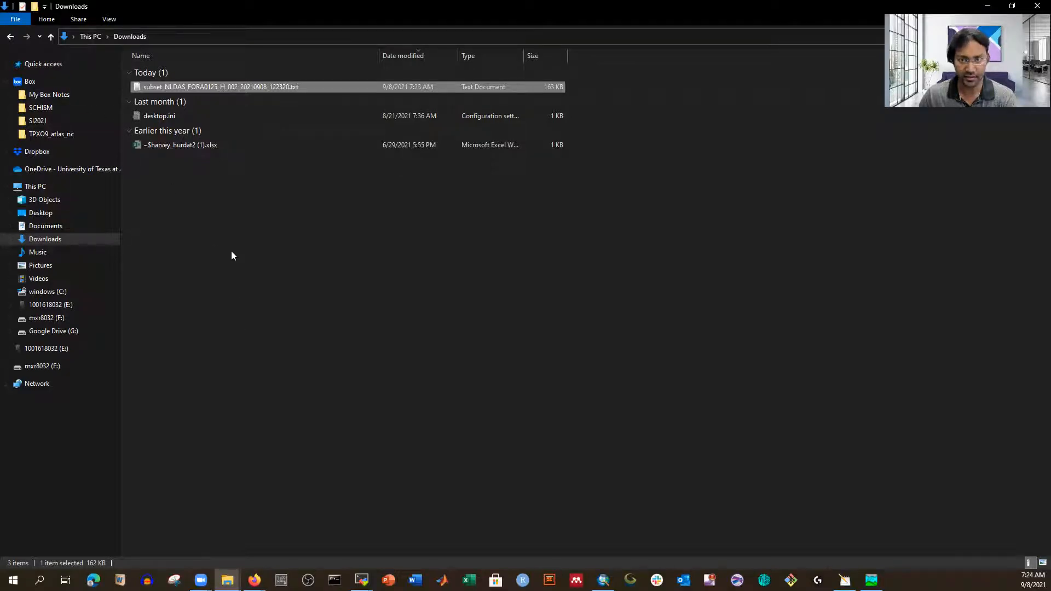
{"action": "left_click", "coordinate": [70, 349]}
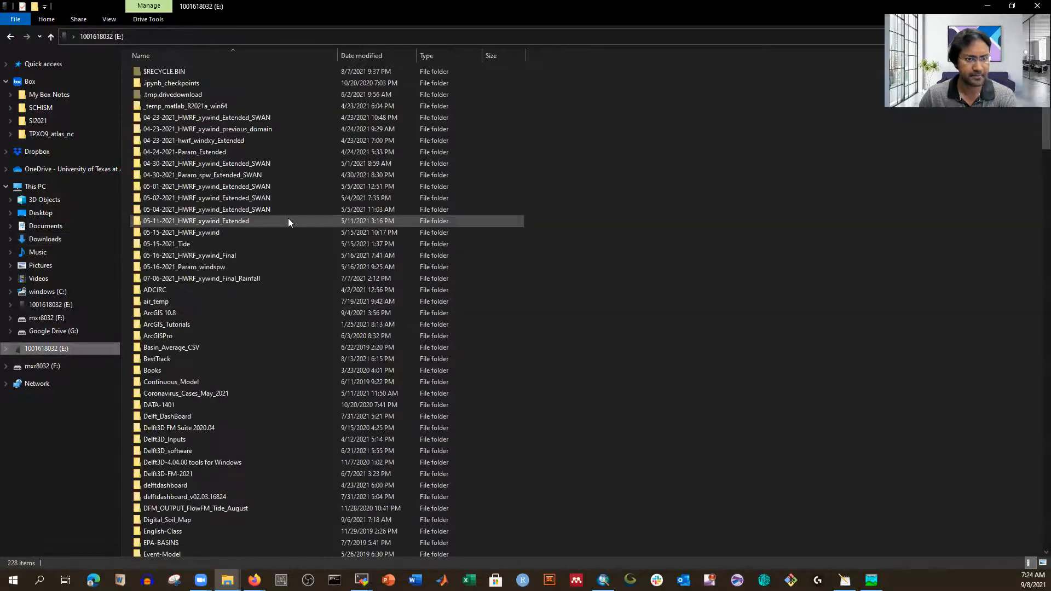
{"action": "left_click", "coordinate": [50, 37]}
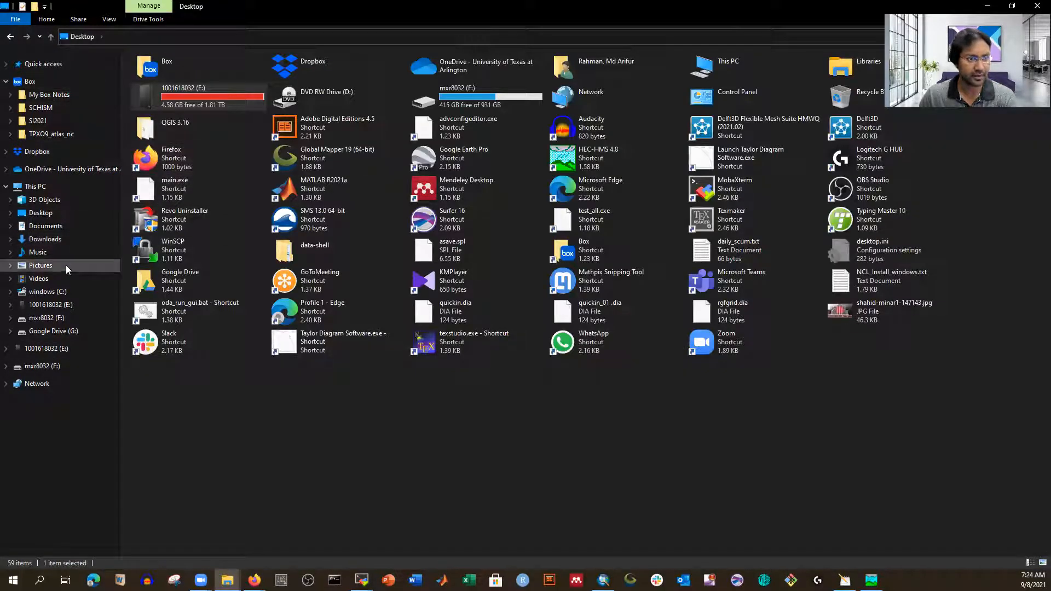
{"action": "left_click", "coordinate": [52, 296]}
{"action": "left_click", "coordinate": [46, 240]}
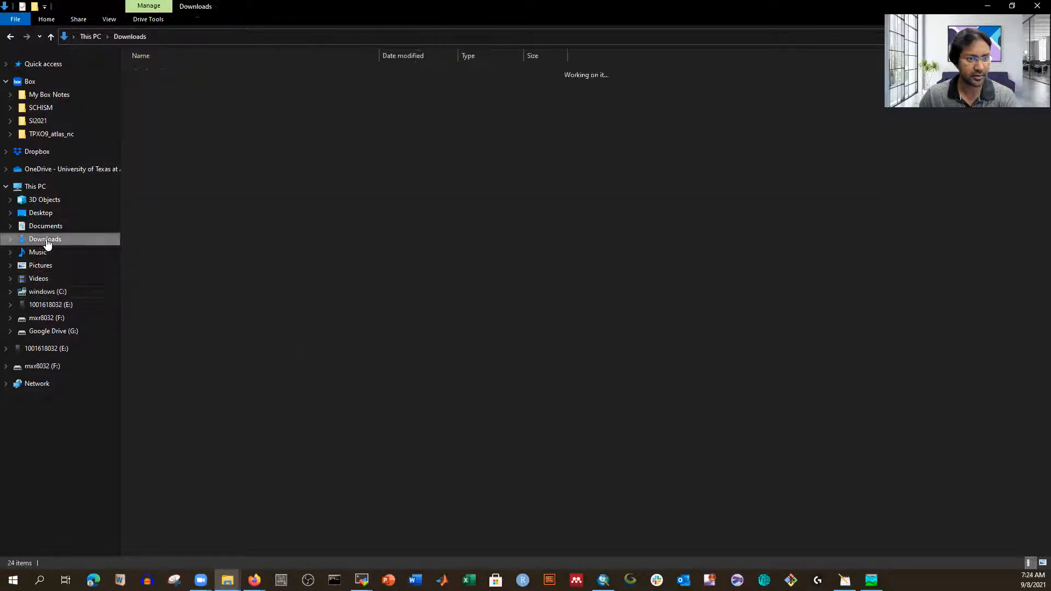
Create a folder named NLDAS_Harvey in Downloads and paste the copied links file into it.
{"action": "left_click", "coordinate": [34, 6]}
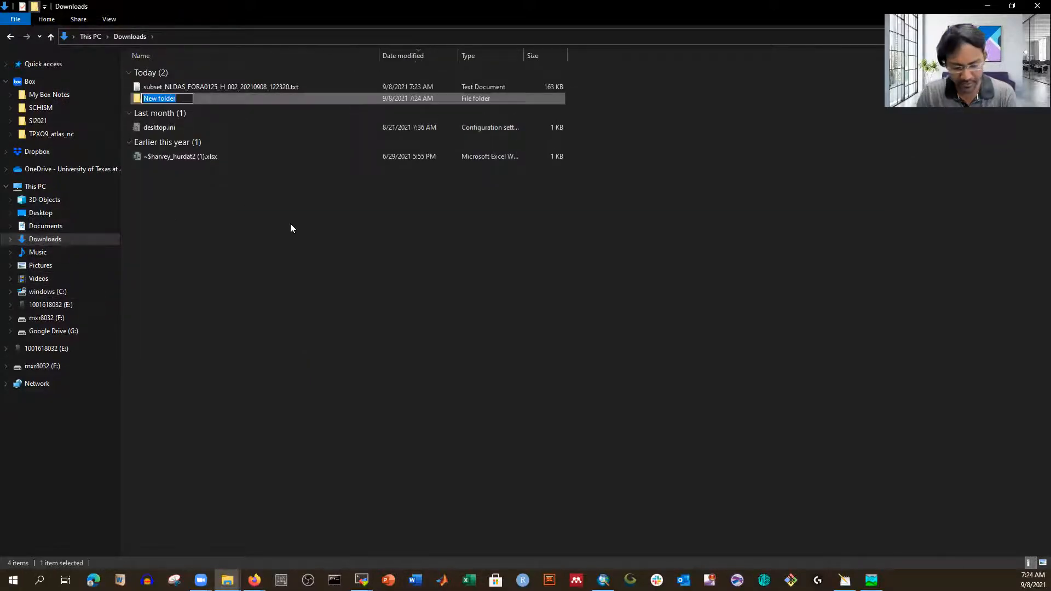
{"action": "type", "text": "NLD"}
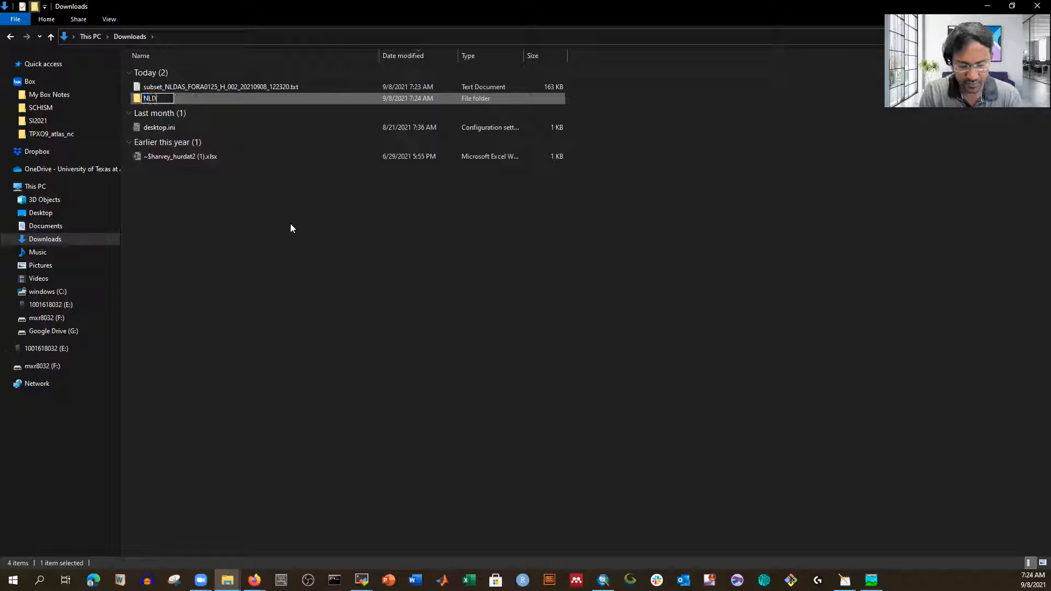
{"action": "type", "text": "AS_Harvey"}
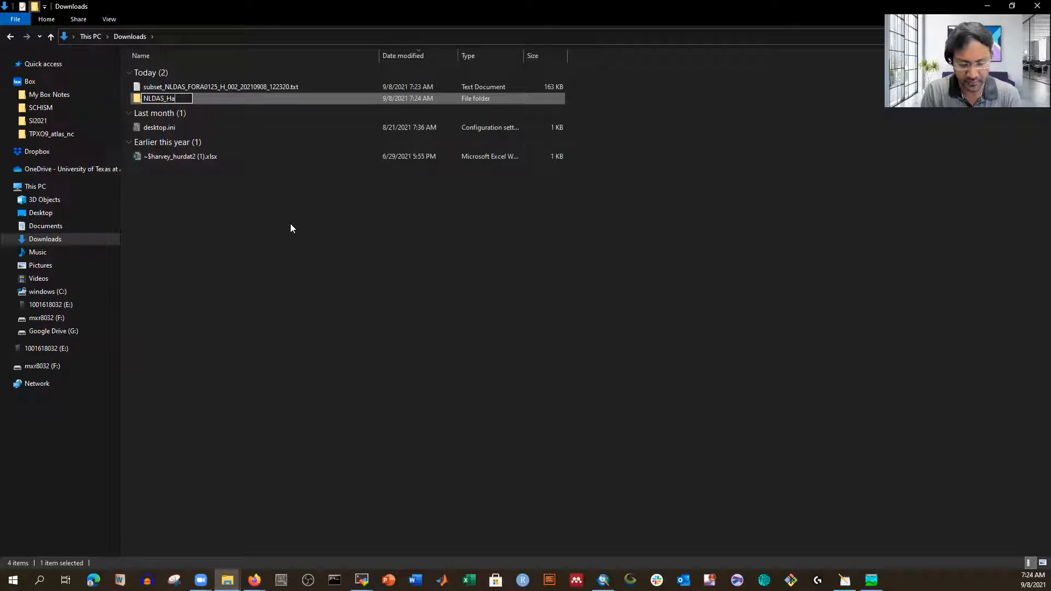
{"action": "left_click", "coordinate": [301, 286]}
{"action": "double_click", "coordinate": [175, 98]}
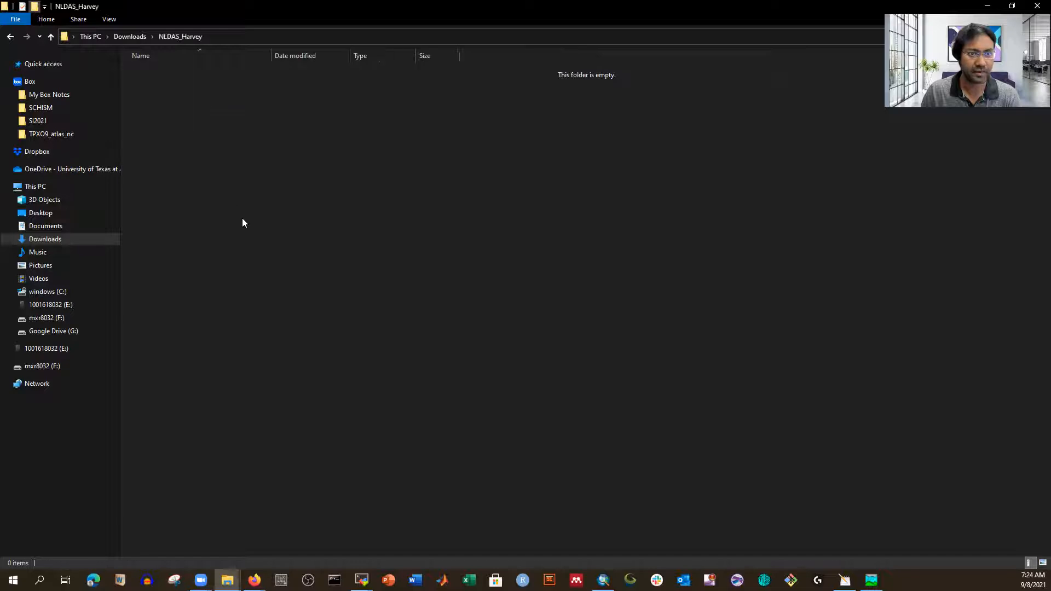
{"action": "key", "text": "ctrl+v"}
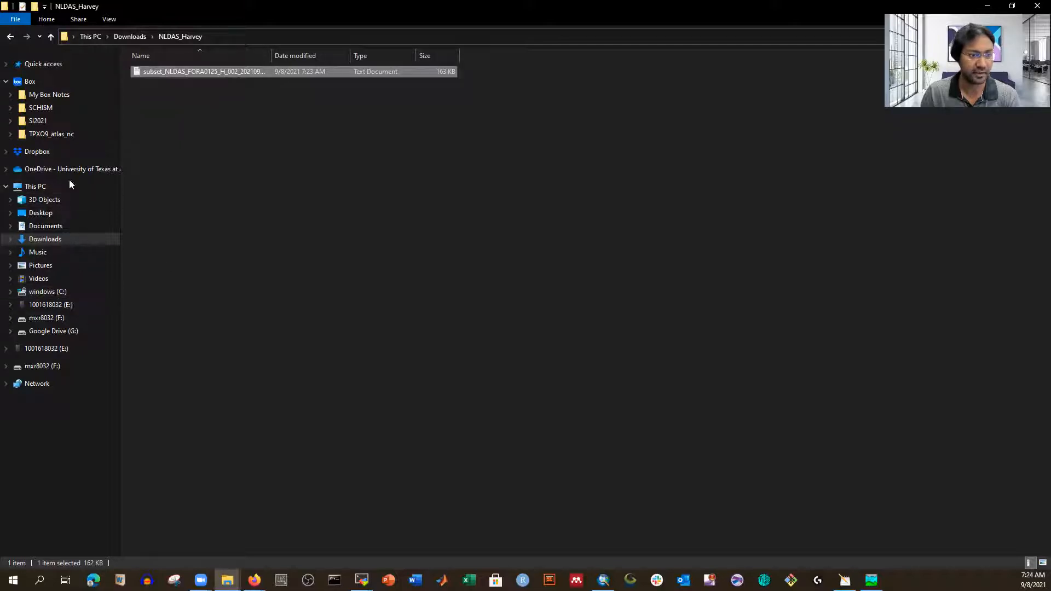
Extract wget-1.21.1-1-win64.zip from the E: drive into E:\wget-1.21.1-1-win64, replacing all existing files, and close the archive.
{"action": "left_click", "coordinate": [60, 243]}
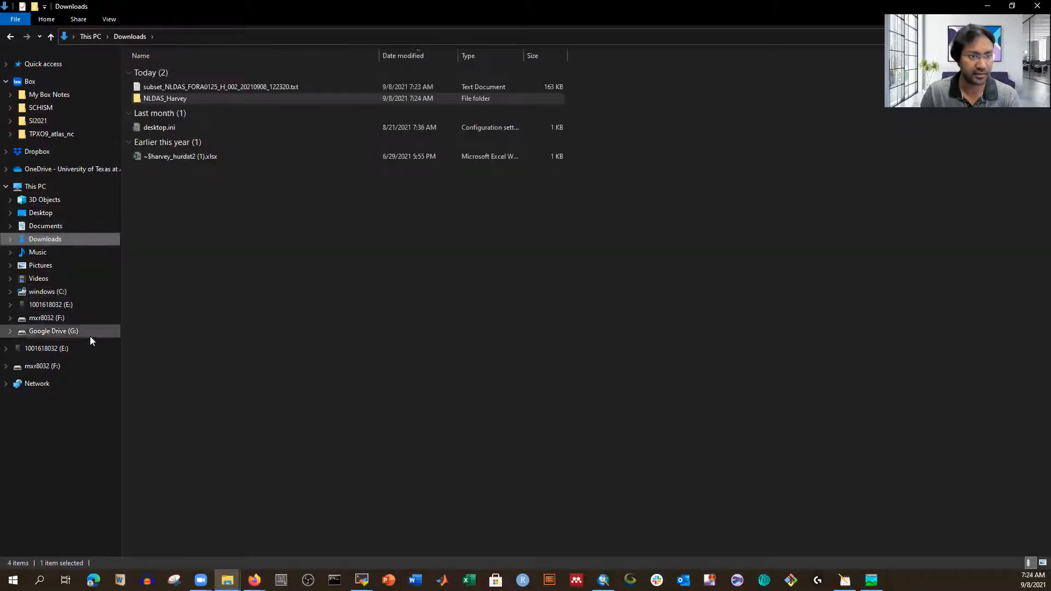
{"action": "left_click", "coordinate": [61, 306]}
{"action": "scroll", "coordinate": [325, 342], "scroll_direction": "down", "scroll_amount": 20}
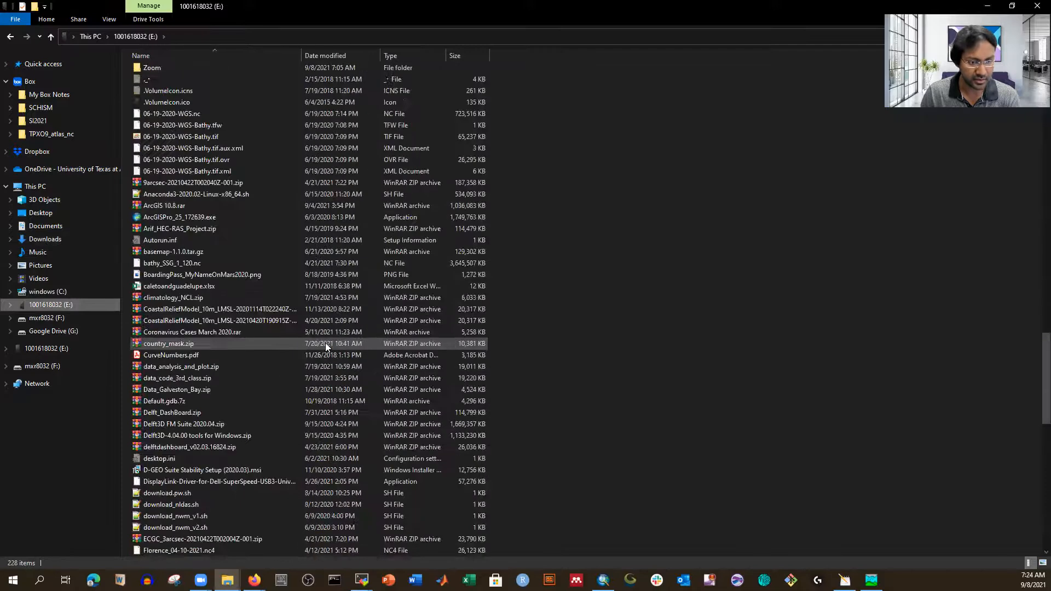
{"action": "scroll", "coordinate": [289, 359], "scroll_direction": "down", "scroll_amount": 18}
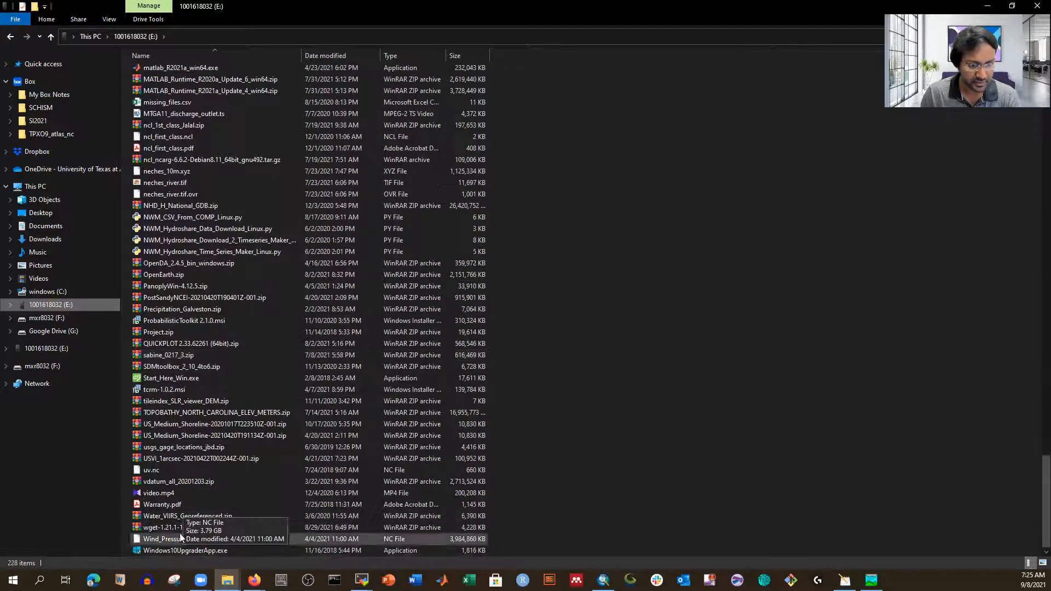
{"action": "double_click", "coordinate": [175, 528]}
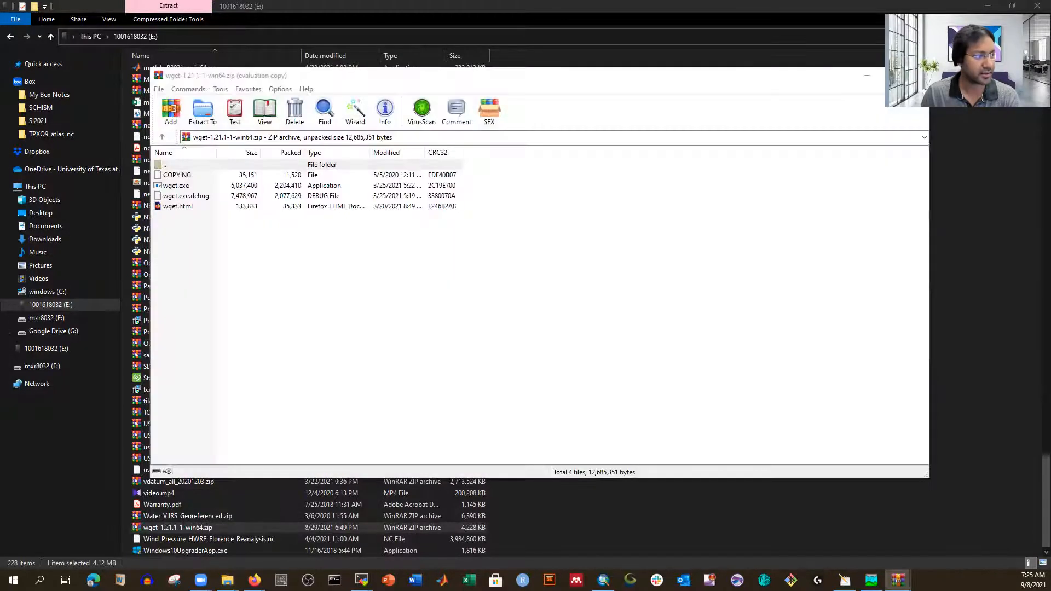
{"action": "left_click", "coordinate": [202, 112]}
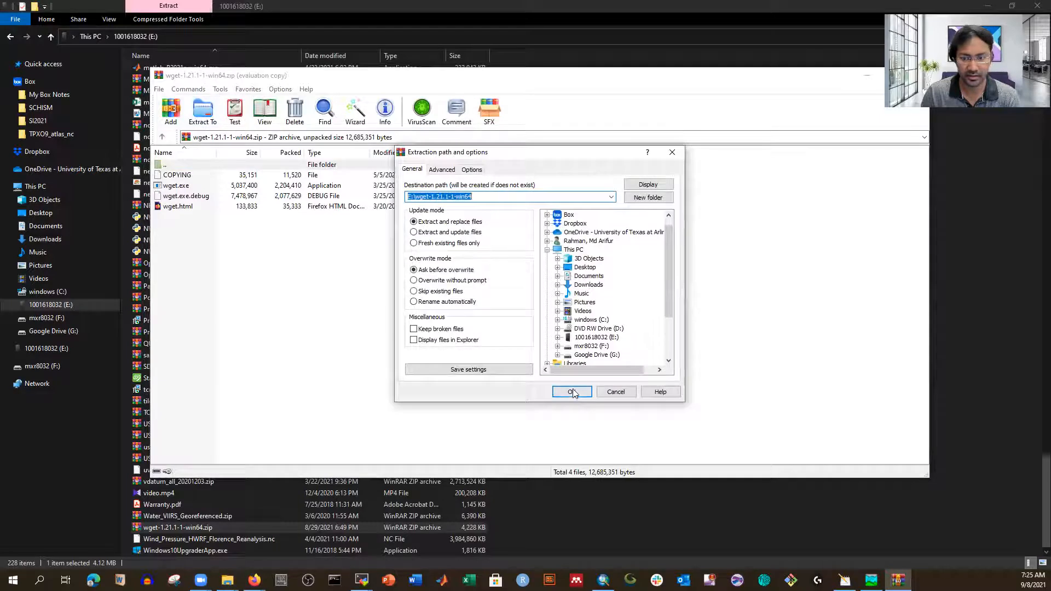
{"action": "left_click", "coordinate": [571, 392]}
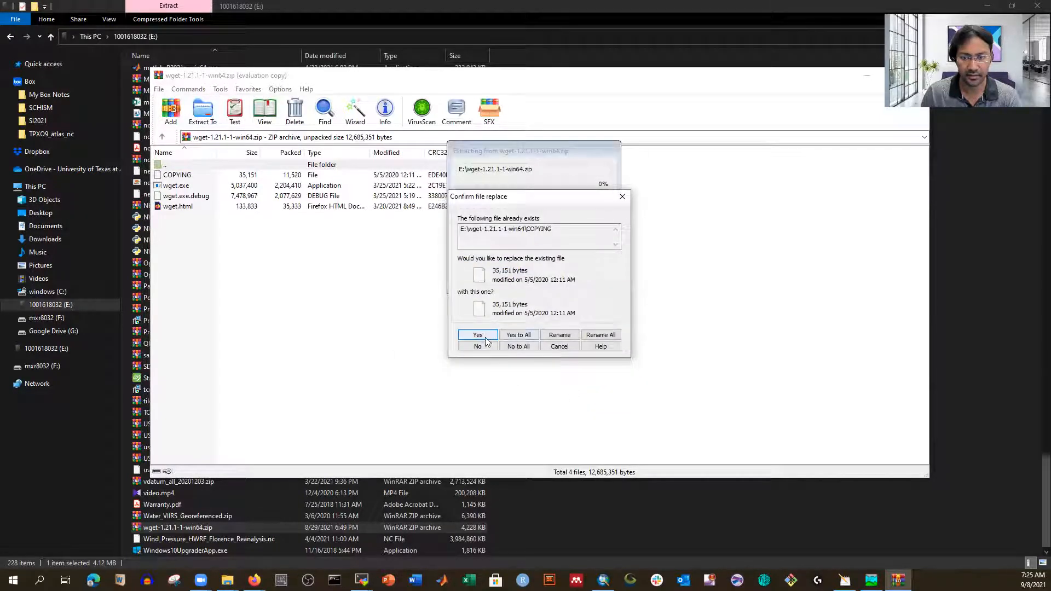
{"action": "left_click", "coordinate": [517, 335]}
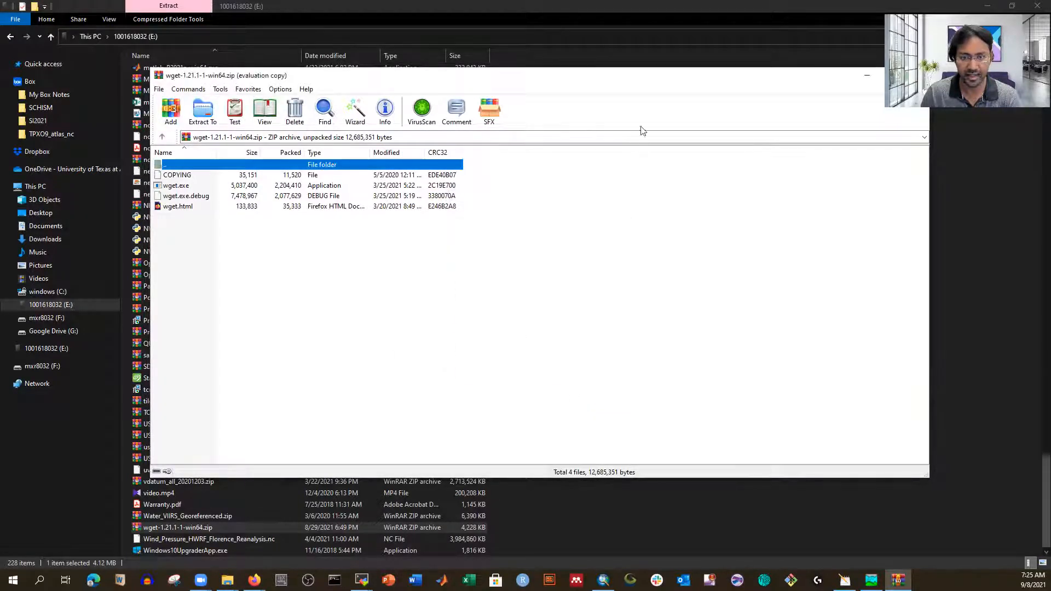
{"action": "left_click", "coordinate": [917, 75]}
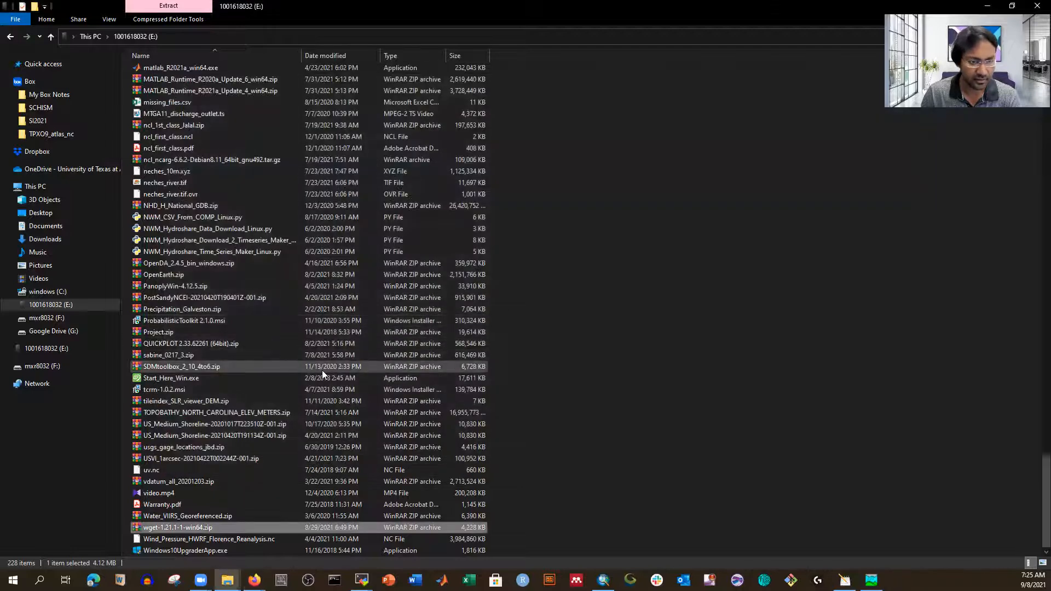
Copy all four files from the extracted wget-1.21.1-1-win64 folder into the NLDAS_Harvey folder in Downloads.
{"action": "scroll", "coordinate": [232, 414], "scroll_direction": "up", "scroll_amount": 20}
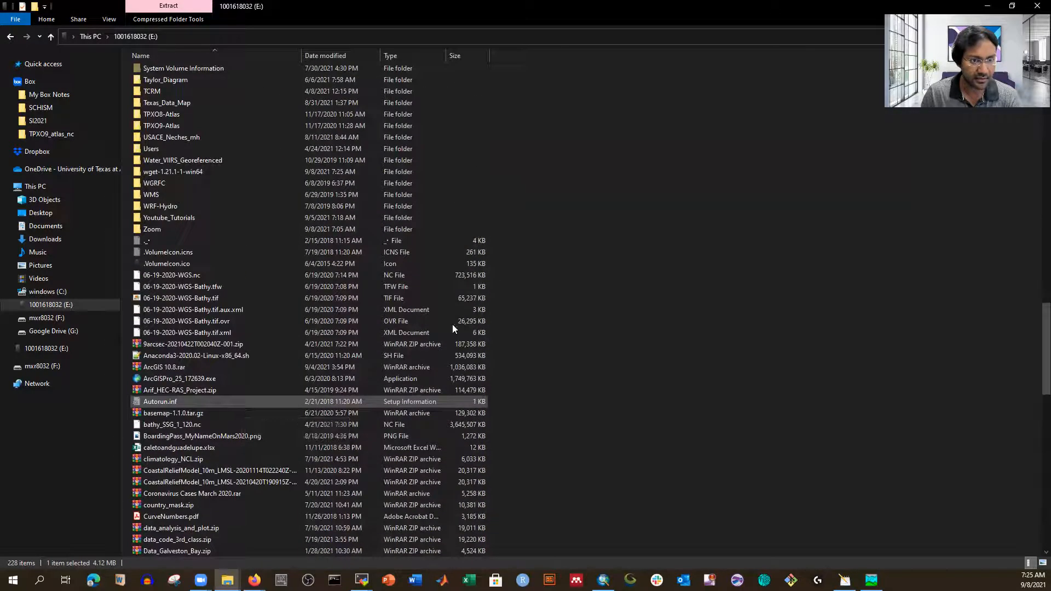
{"action": "scroll", "coordinate": [200, 232], "scroll_direction": "up", "scroll_amount": 1}
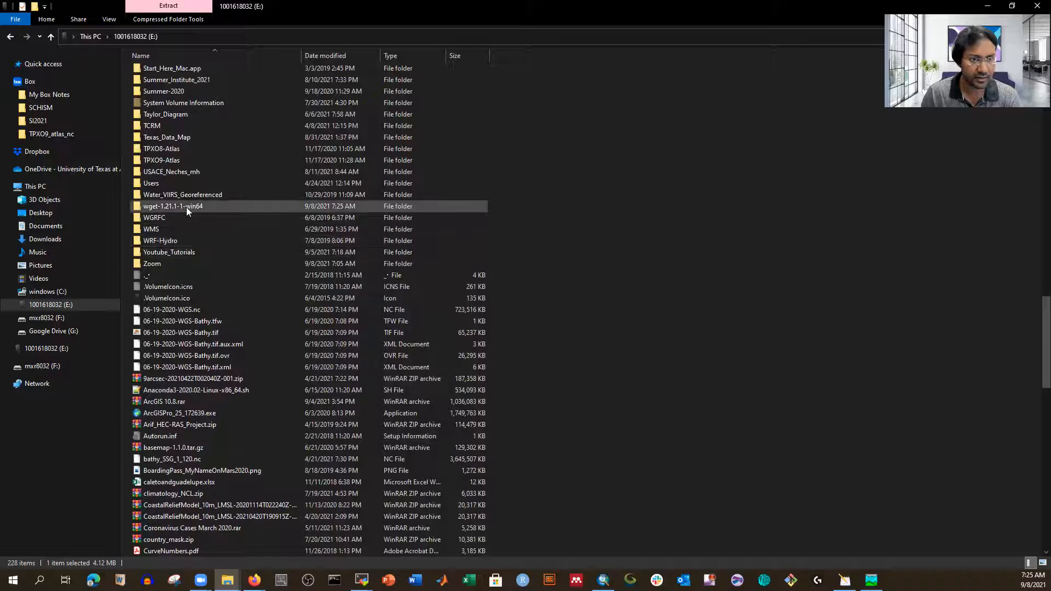
{"action": "double_click", "coordinate": [186, 207]}
{"action": "left_click_drag", "start_coordinate": [164, 140], "coordinate": [159, 77]}
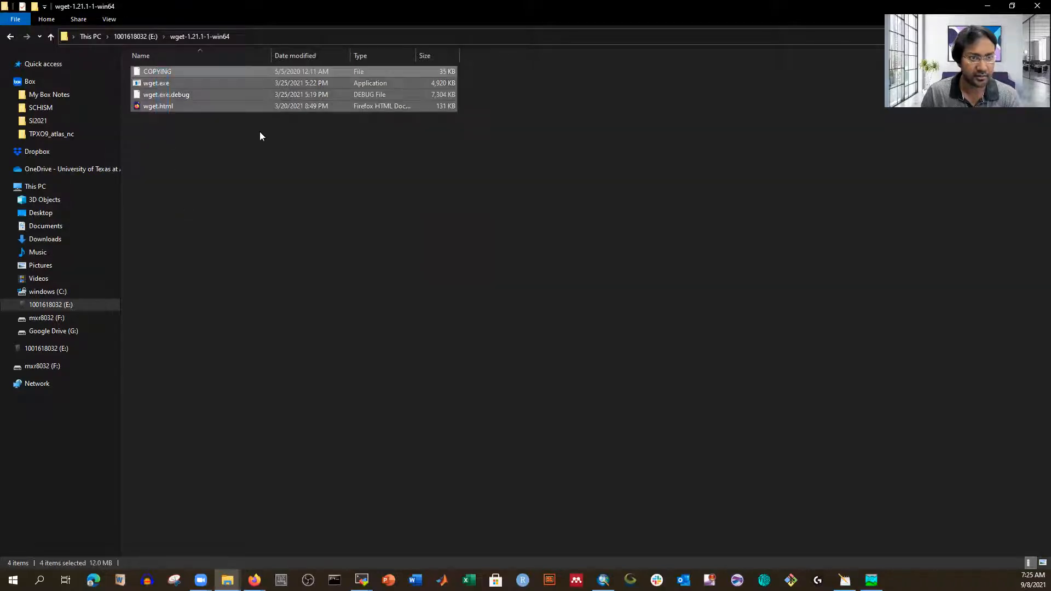
{"action": "left_click", "coordinate": [54, 238]}
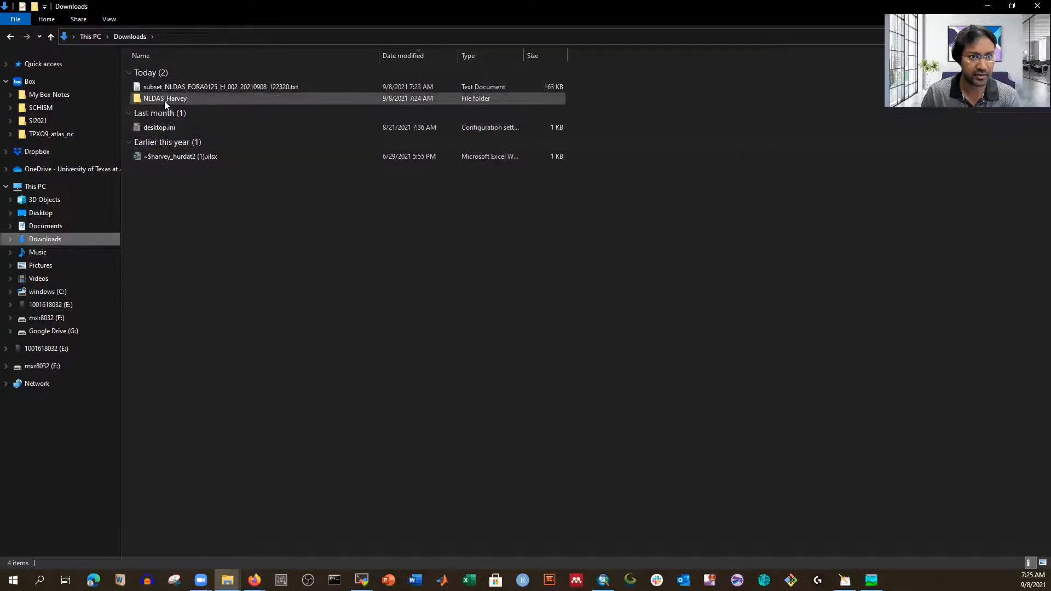
{"action": "double_click", "coordinate": [165, 100]}
{"action": "key", "text": "ctrl+v"}
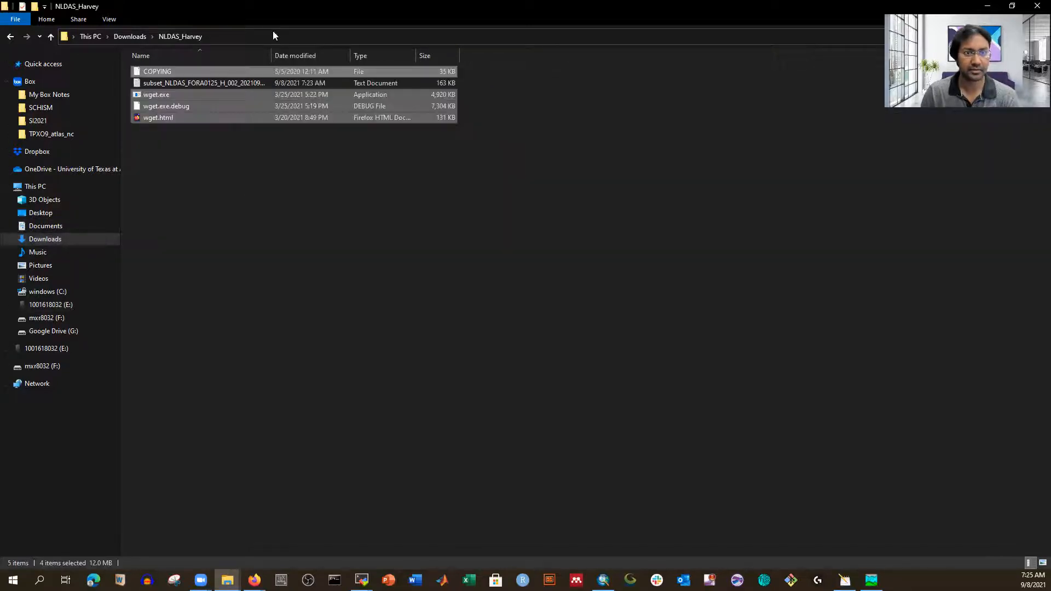
Open a Command Prompt, change to the NLDAS_Harvey folder in Downloads using its copied path, and list the folder's files with dir.
{"action": "left_click", "coordinate": [261, 129]}
{"action": "left_click", "coordinate": [294, 38]}
{"action": "key", "text": "ctrl+c"}
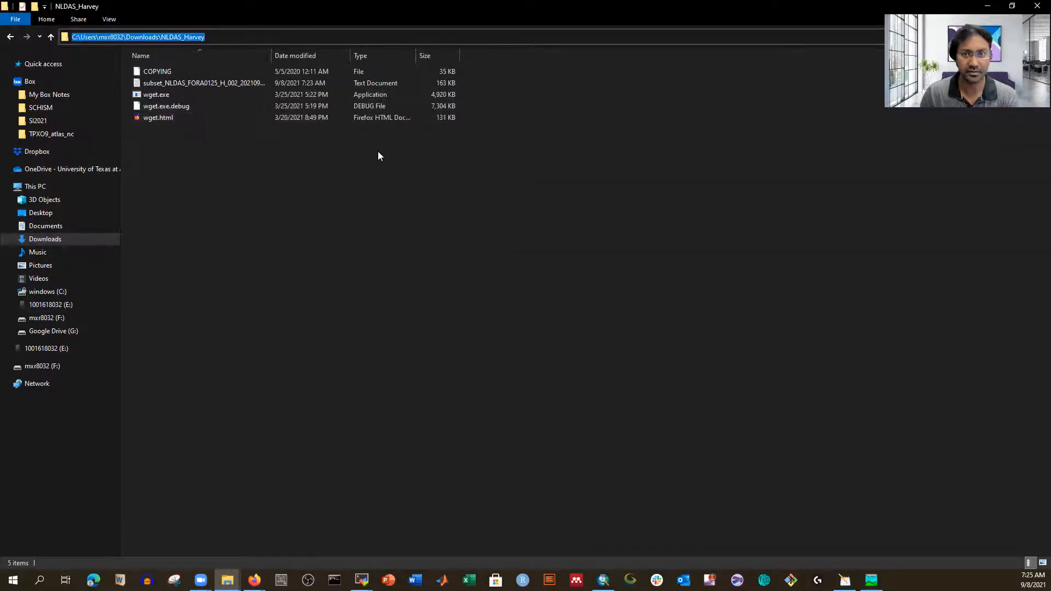
{"action": "left_click", "coordinate": [334, 580]}
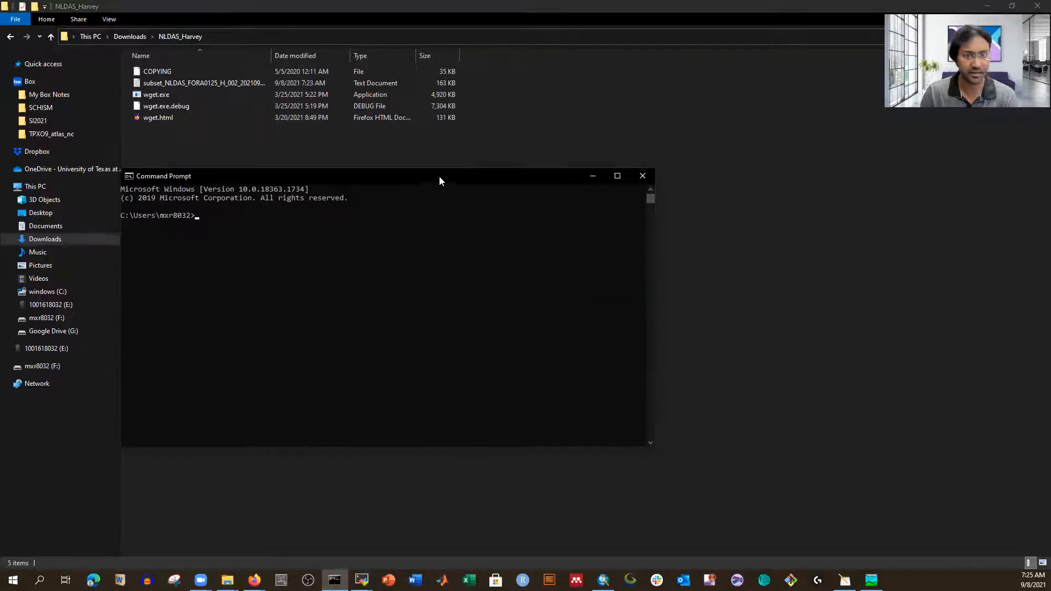
{"action": "left_click", "coordinate": [253, 228]}
{"action": "type", "text": "cd"}
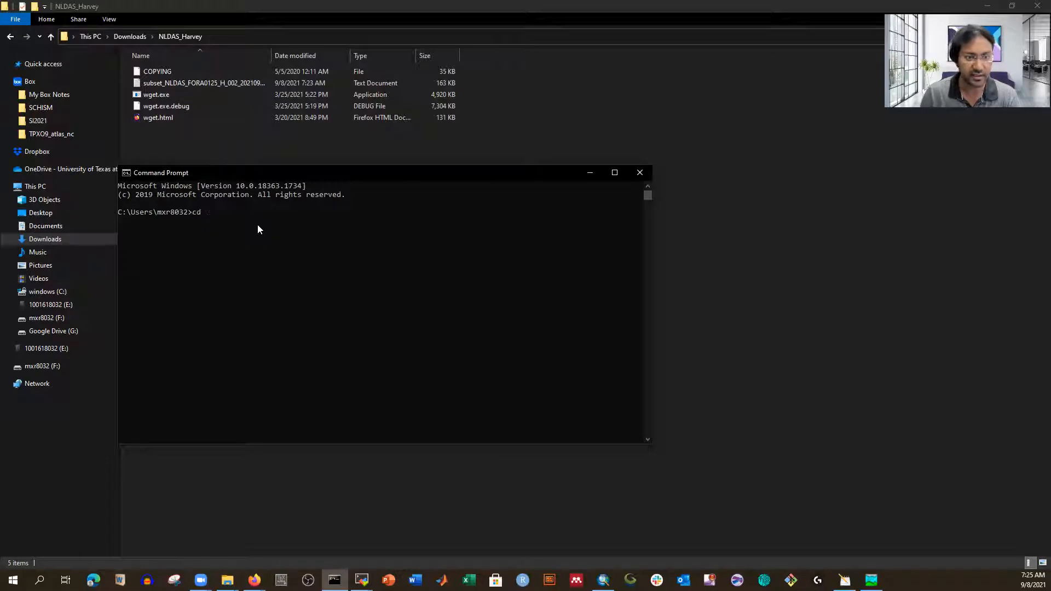
{"action": "key", "text": "ctrl+v"}
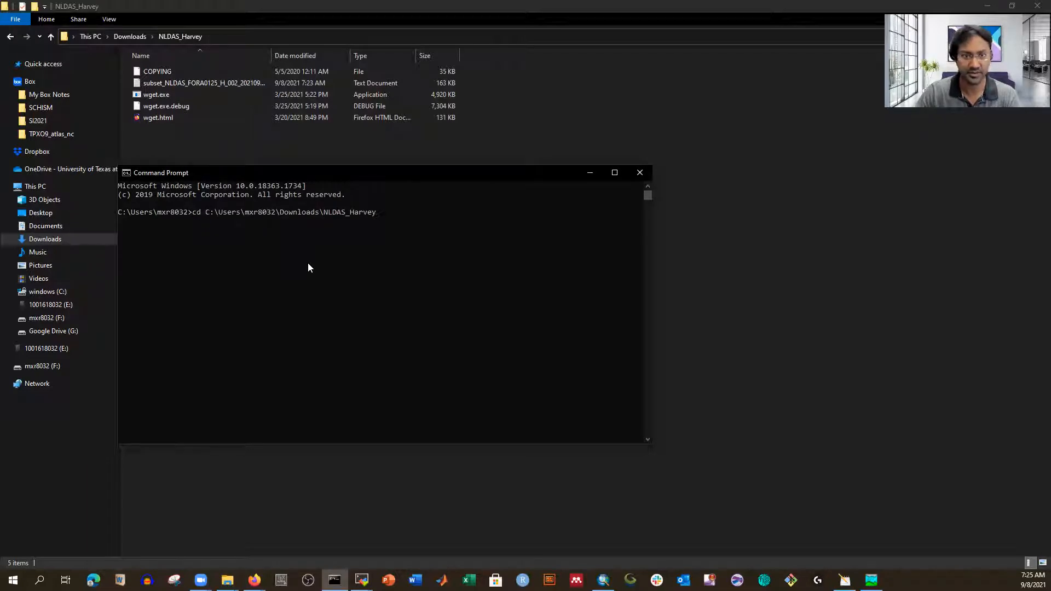
{"action": "key", "text": "Return"}
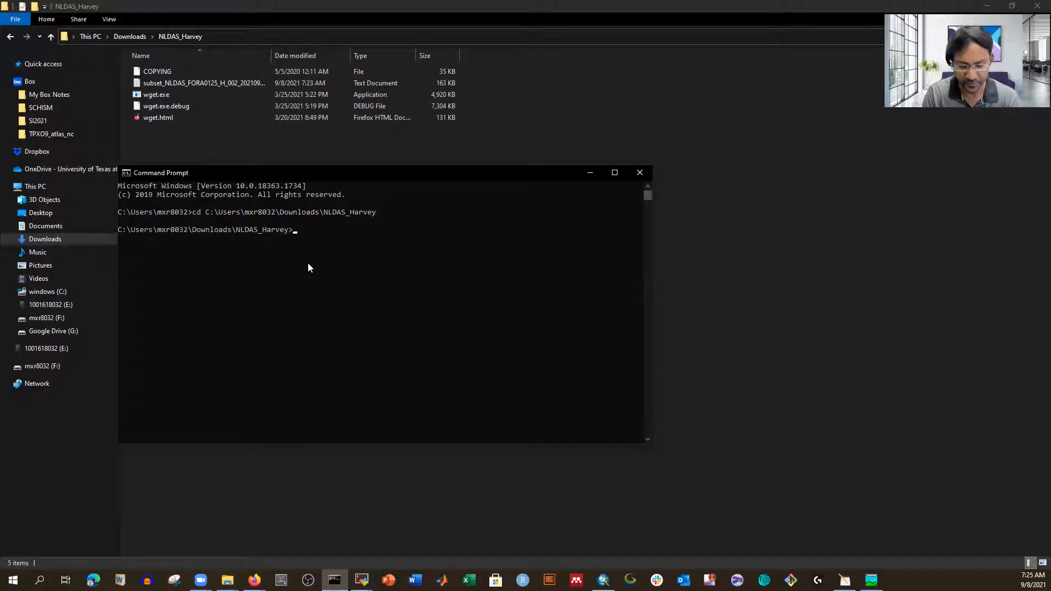
{"action": "type", "text": "dir"}
{"action": "key", "text": "Return"}
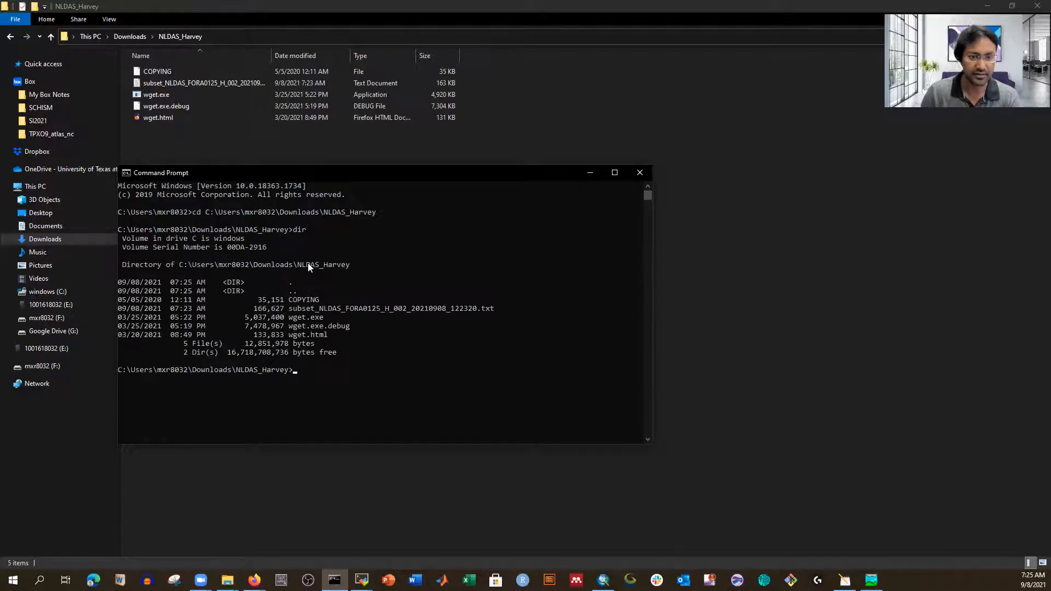
Copy the Windows wget command for multiple subsetted files (--content-disposition -i <url.txt>) from the GES DISC Data Access page into the Command Prompt.
{"action": "left_click", "coordinate": [254, 579]}
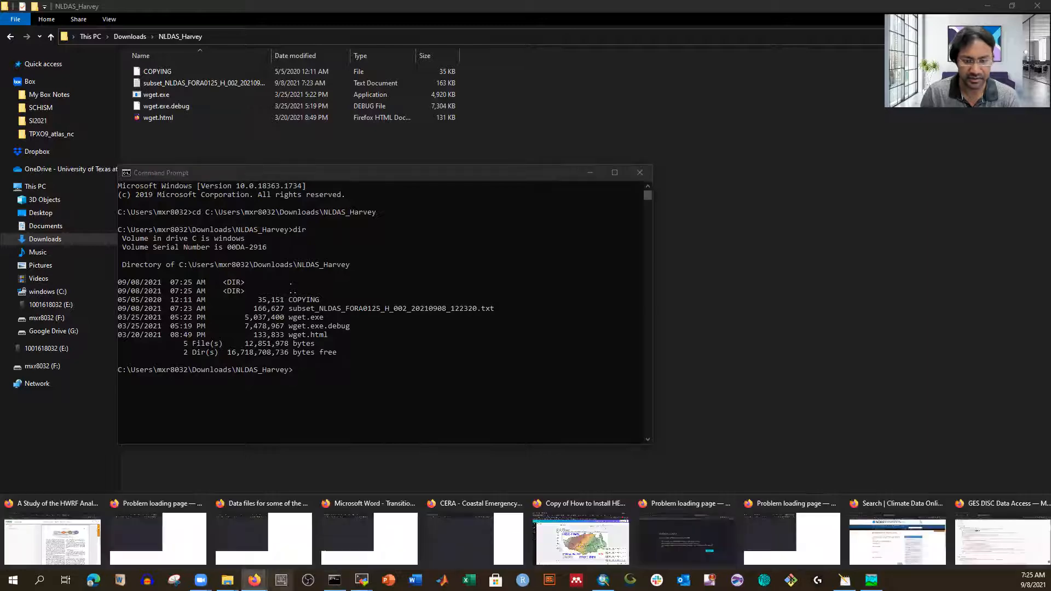
{"action": "left_click", "coordinate": [985, 555]}
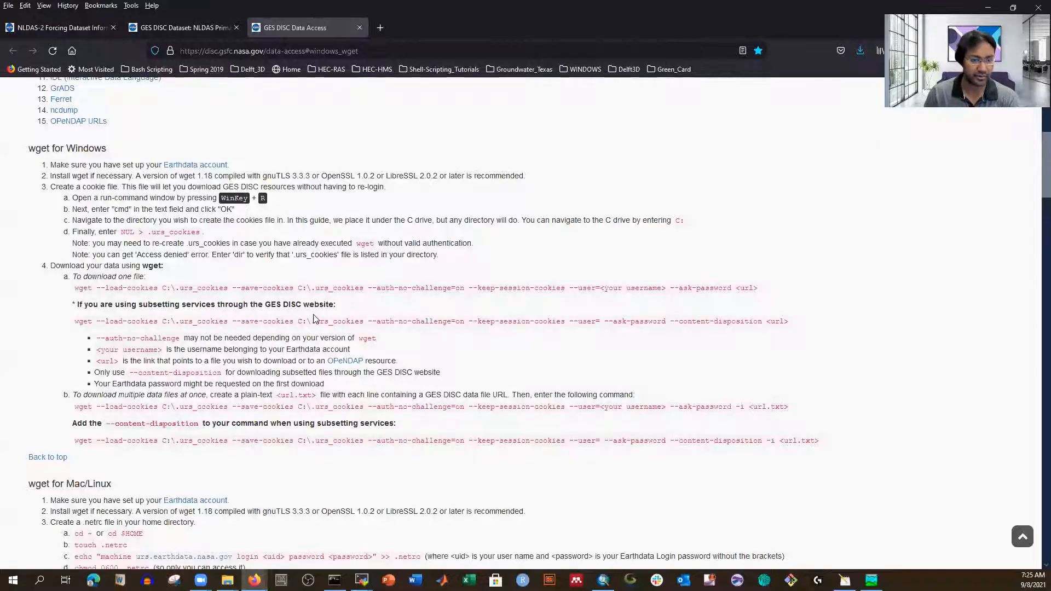
{"action": "scroll", "coordinate": [313, 319], "scroll_direction": "down", "scroll_amount": 1}
{"action": "scroll", "coordinate": [313, 320], "scroll_direction": "down", "scroll_amount": 2}
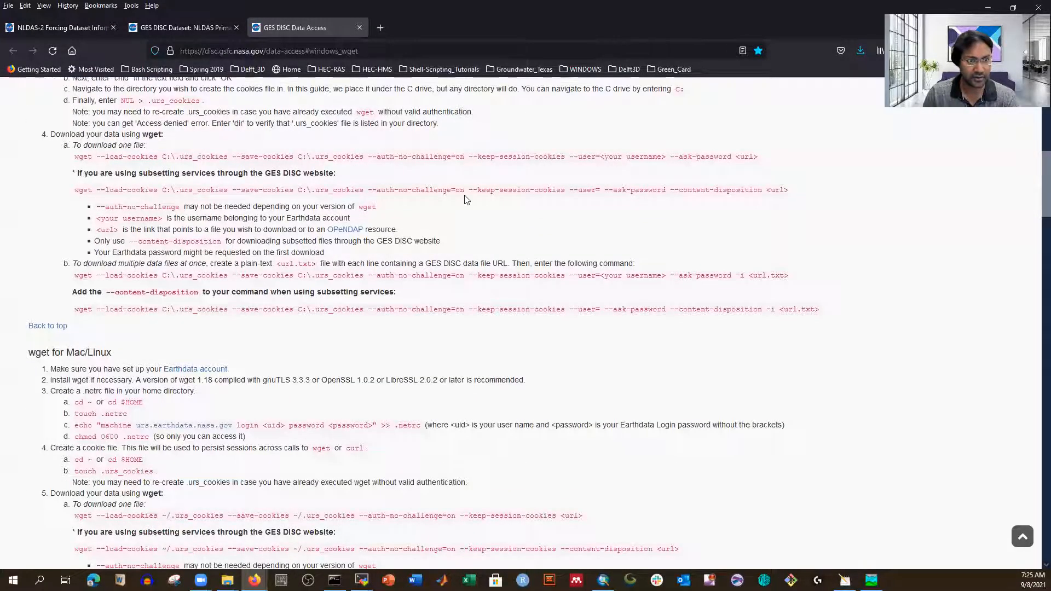
{"action": "left_click_drag", "start_coordinate": [75, 311], "coordinate": [835, 308]}
{"action": "key", "text": "ctrl+c"}
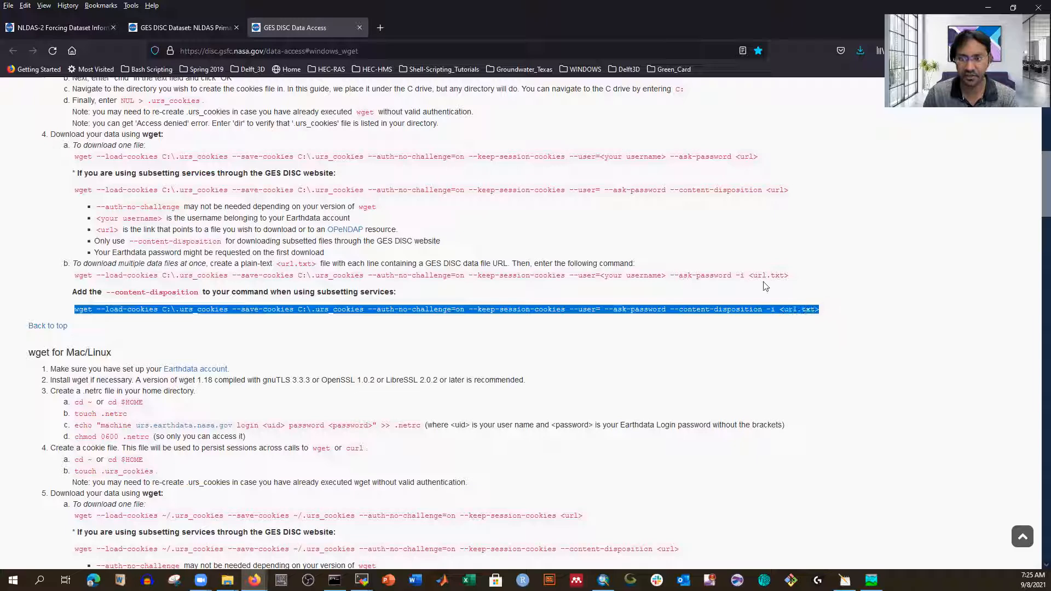
{"action": "scroll", "coordinate": [411, 339], "scroll_direction": "up", "scroll_amount": 3}
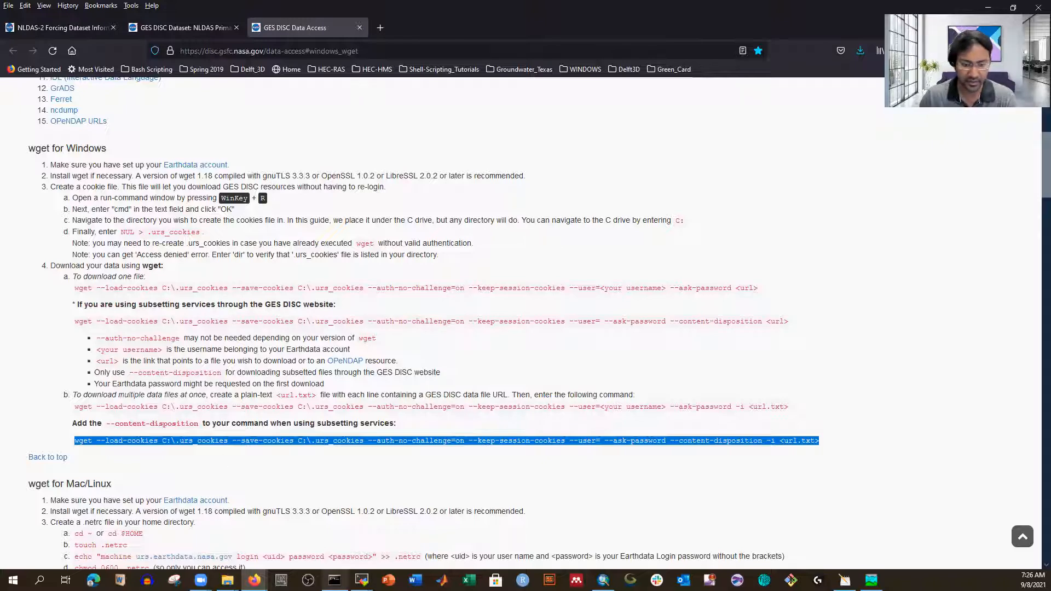
{"action": "left_click", "coordinate": [335, 579]}
{"action": "key", "text": "ctrl+v"}
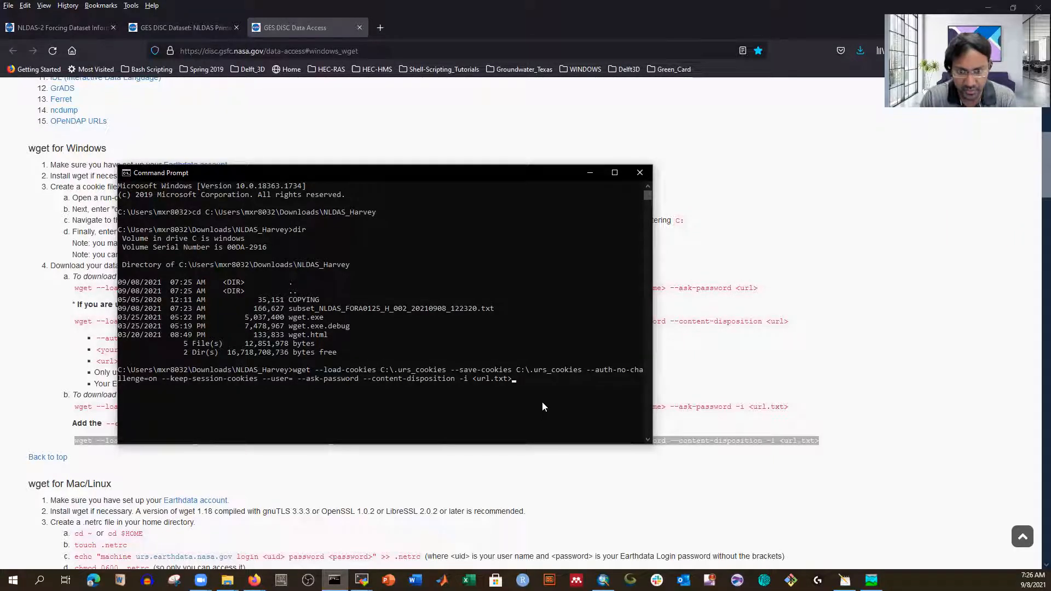
Replace the <url.txt> placeholder in the wget command with subset_NLDAS_FORA0125_H_002_20210908_122320.txt.
{"action": "key", "text": "BackSpace"}
{"action": "key", "text": "BackSpace"}
{"action": "key", "text": "BackSpace"}
{"action": "key", "text": "BackSpace"}
{"action": "key", "text": "BackSpace"}
{"action": "key", "text": "BackSpace"}
{"action": "key", "text": "BackSpace"}
{"action": "key", "text": "BackSpace"}
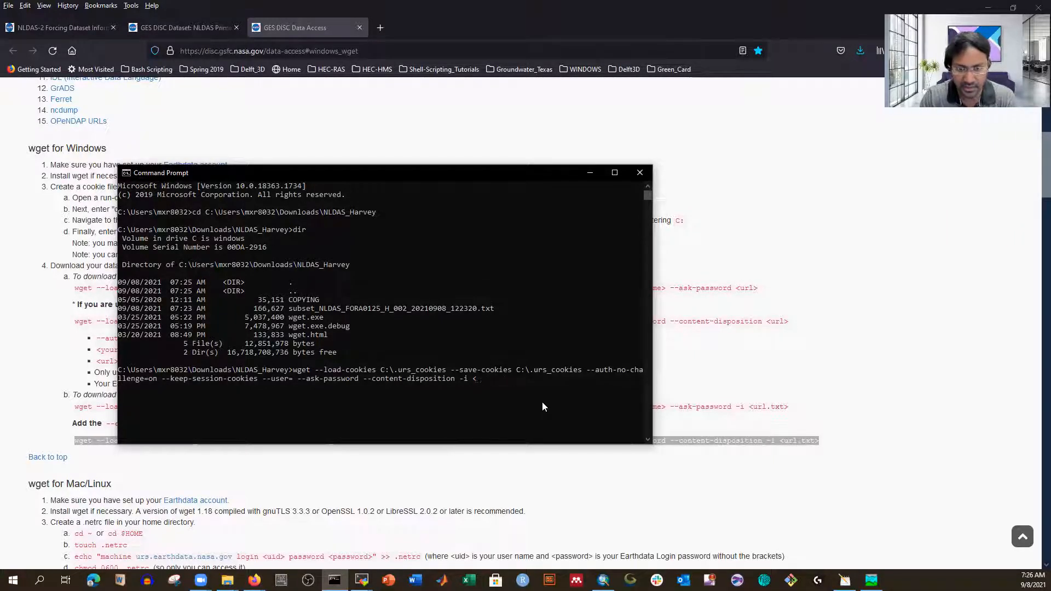
{"action": "type", "text": "su"}
{"action": "key", "text": "Tab"}
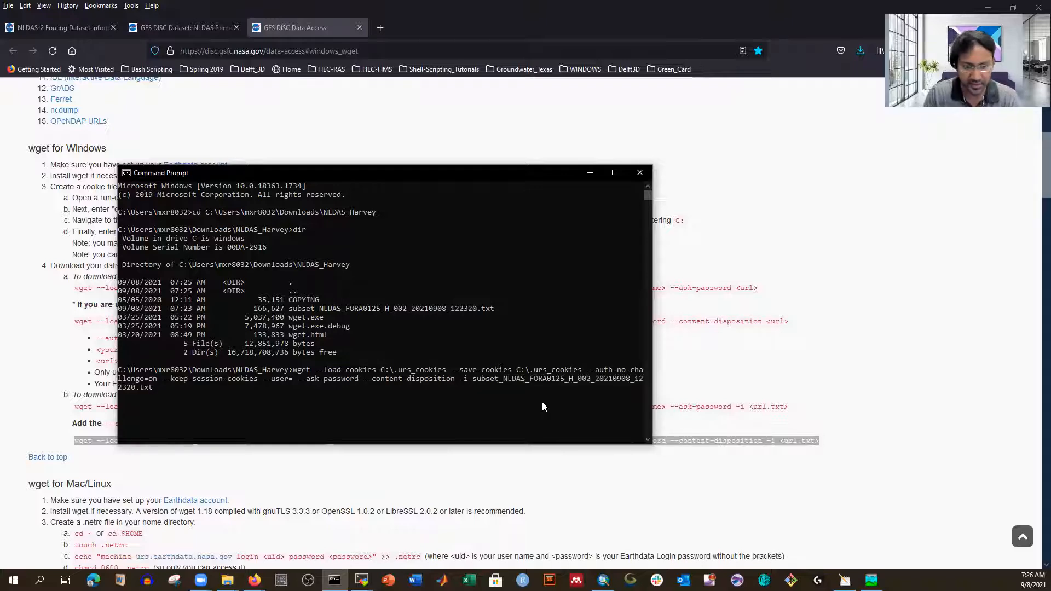
Insert the Earthdata account username after --user= in the wget command.
{"action": "key", "text": "Left"}
{"action": "key", "text": "Left"}
{"action": "key", "text": "Left"}
{"action": "key", "text": "Left"}
{"action": "key", "text": "Left"}
{"action": "key", "text": "Left"}
{"action": "key", "text": "Left"}
{"action": "key", "text": "Left"}
{"action": "key", "text": "Left"}
{"action": "key", "text": "Left"}
{"action": "key", "text": "Left"}
{"action": "key", "text": "Left"}
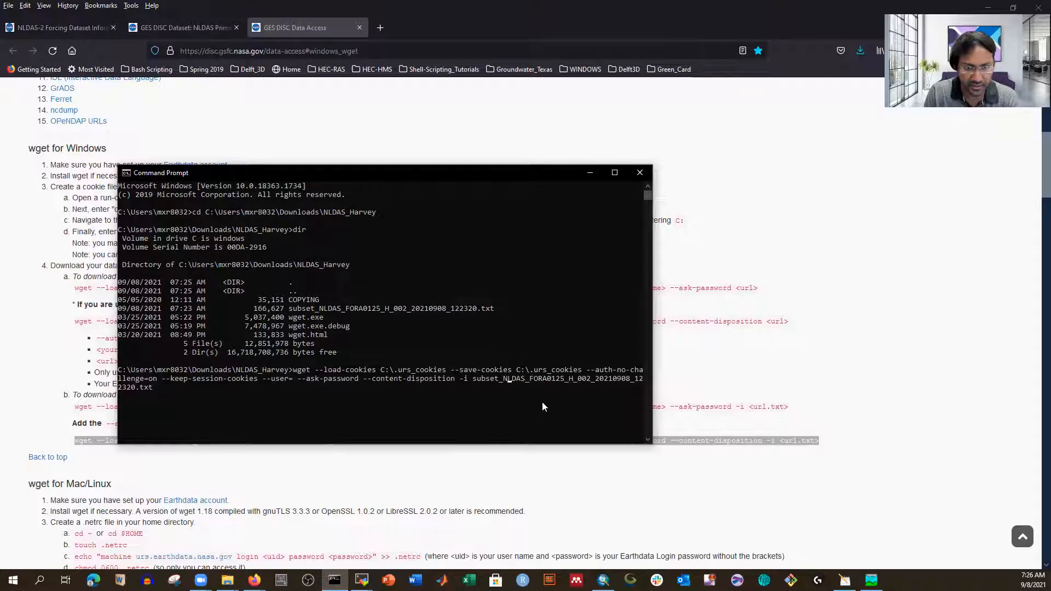
{"action": "key", "text": "Left"}
{"action": "key", "text": "Left"}
{"action": "key", "text": "Left"}
{"action": "key", "text": "Left"}
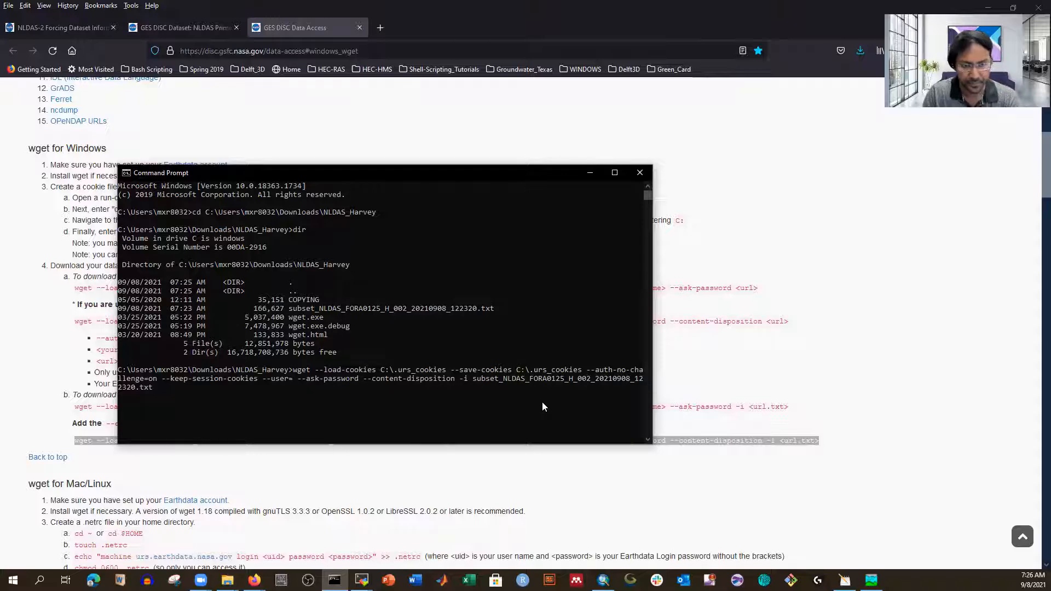
{"action": "type", "text": "arifur"}
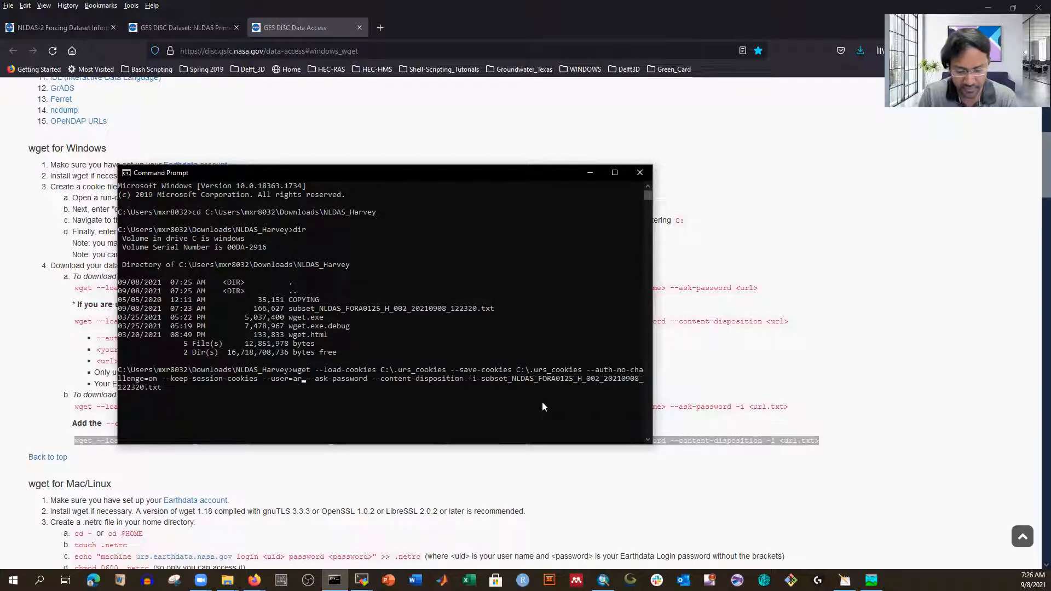
{"action": "type", "text": "_u"}
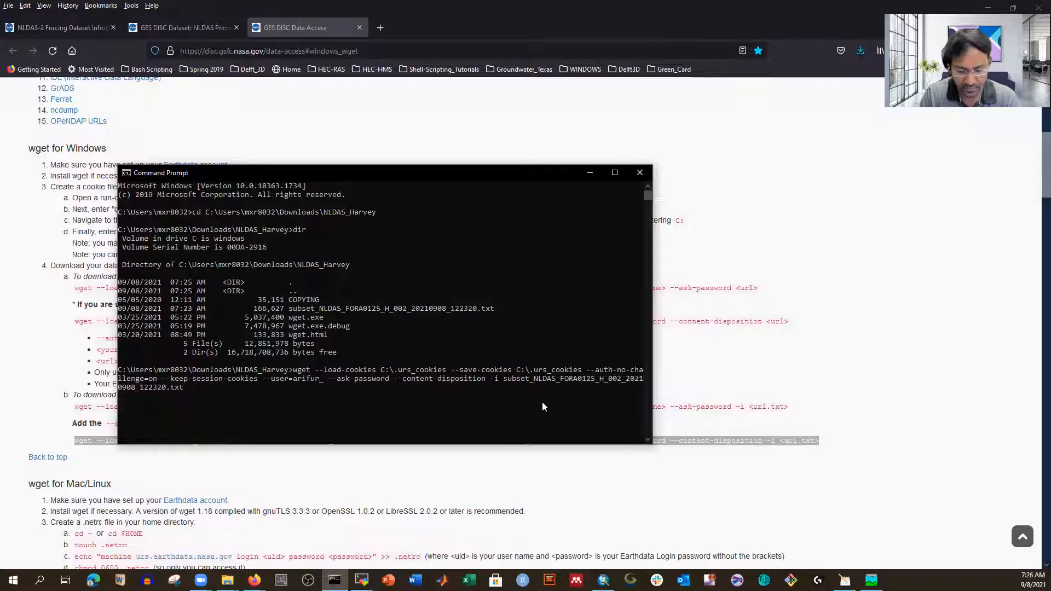
{"action": "type", "text": "ta"}
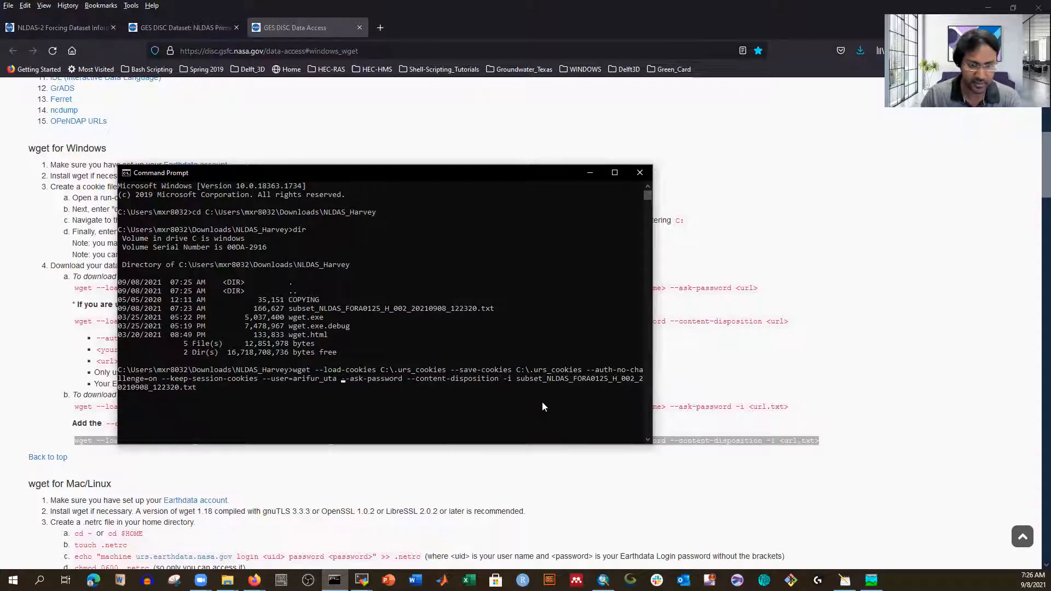
Run the completed wget command and enter the Earthdata account password to start downloading the NLDAS files.
{"action": "key", "text": "Right"}
{"action": "key", "text": "Right"}
{"action": "key", "text": "Right"}
{"action": "key", "text": "Right"}
{"action": "key", "text": "Right"}
{"action": "key", "text": "Right"}
{"action": "key", "text": "Right"}
{"action": "key", "text": "Right"}
{"action": "key", "text": "Right"}
{"action": "key", "text": "Right"}
{"action": "key", "text": "Right"}
{"action": "key", "text": "Right"}
{"action": "key", "text": "Right"}
{"action": "key", "text": "Right"}
{"action": "key", "text": "Right"}
{"action": "key", "text": "Right"}
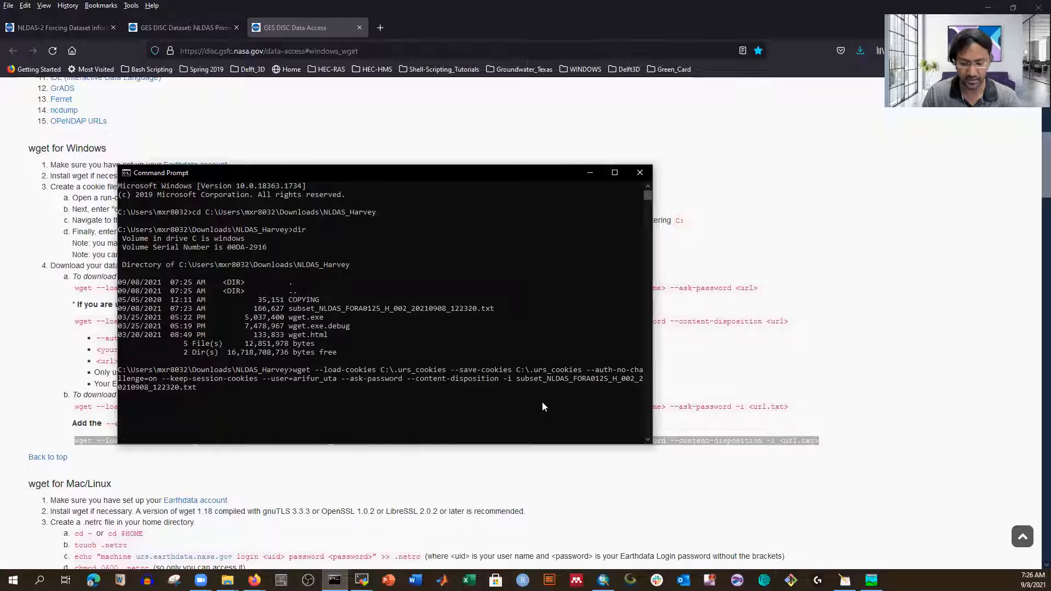
{"action": "key", "text": "Return"}
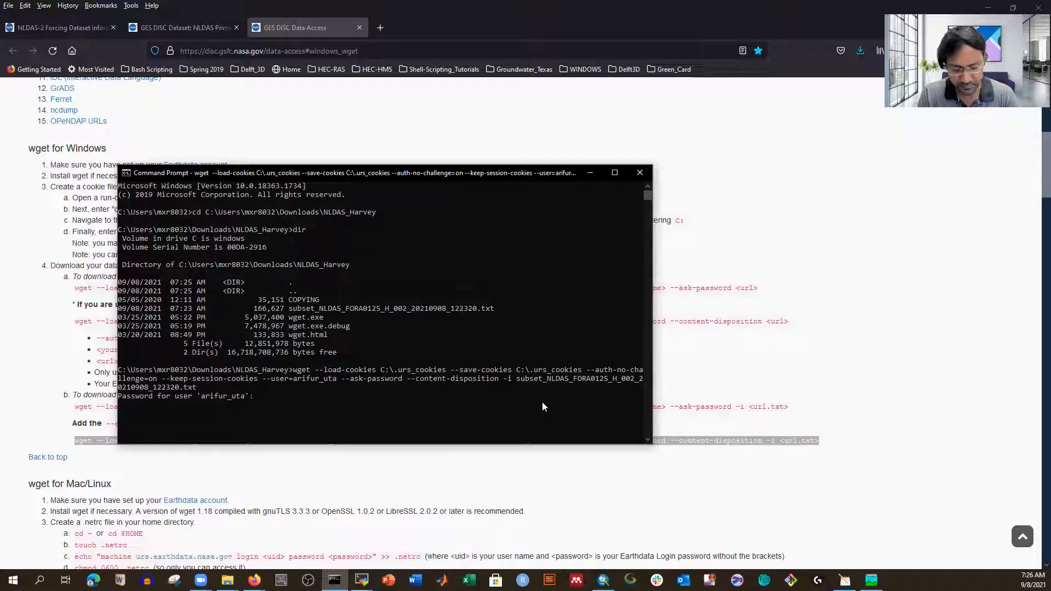
{"action": "key", "text": "Return"}
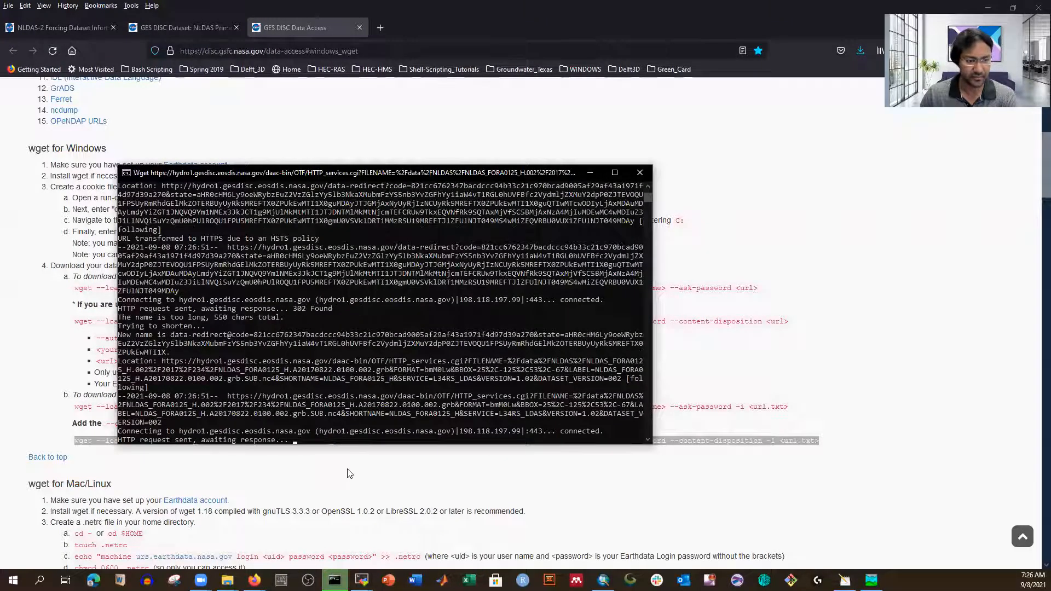
Switch to the NLDAS_Harvey folder, widen the Name column to fit the full file names, and copy the folder's path.
{"action": "mouse_move", "coordinate": [227, 579]}
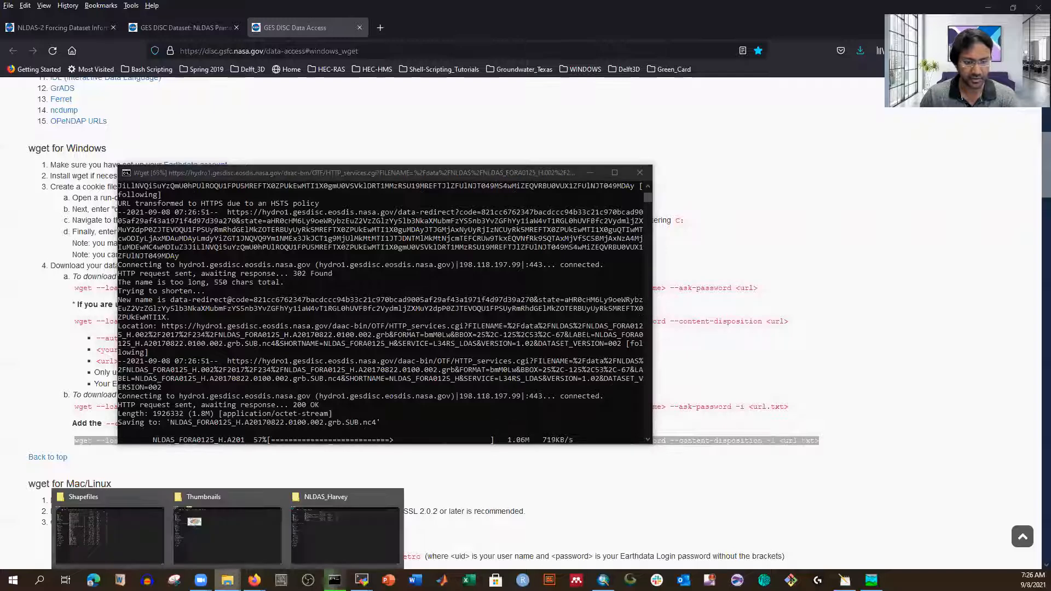
{"action": "left_click", "coordinate": [330, 532]}
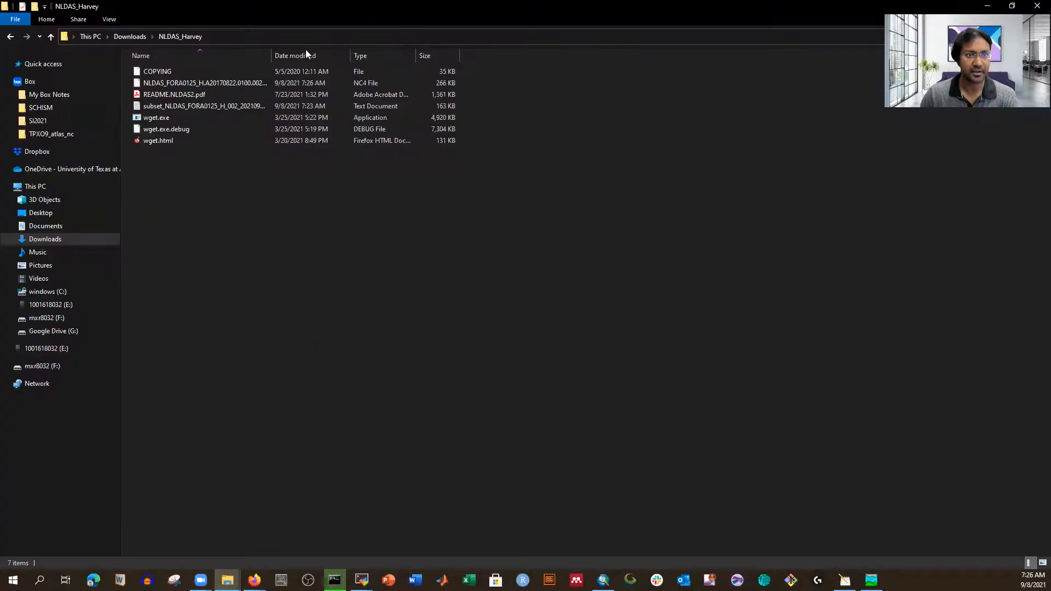
{"action": "left_click_drag", "start_coordinate": [270, 51], "coordinate": [340, 61]}
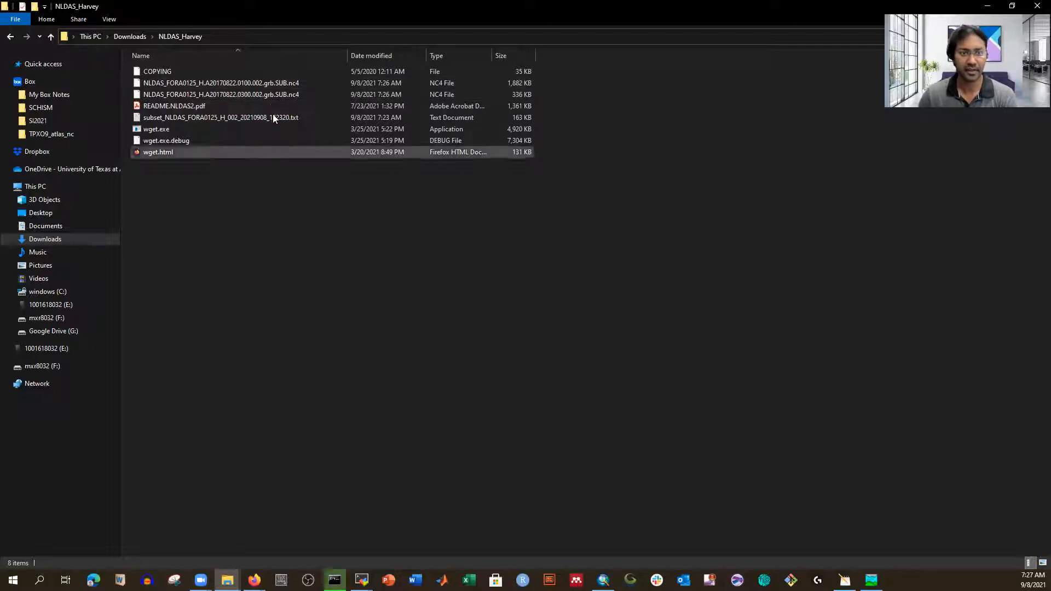
{"action": "left_click", "coordinate": [273, 36]}
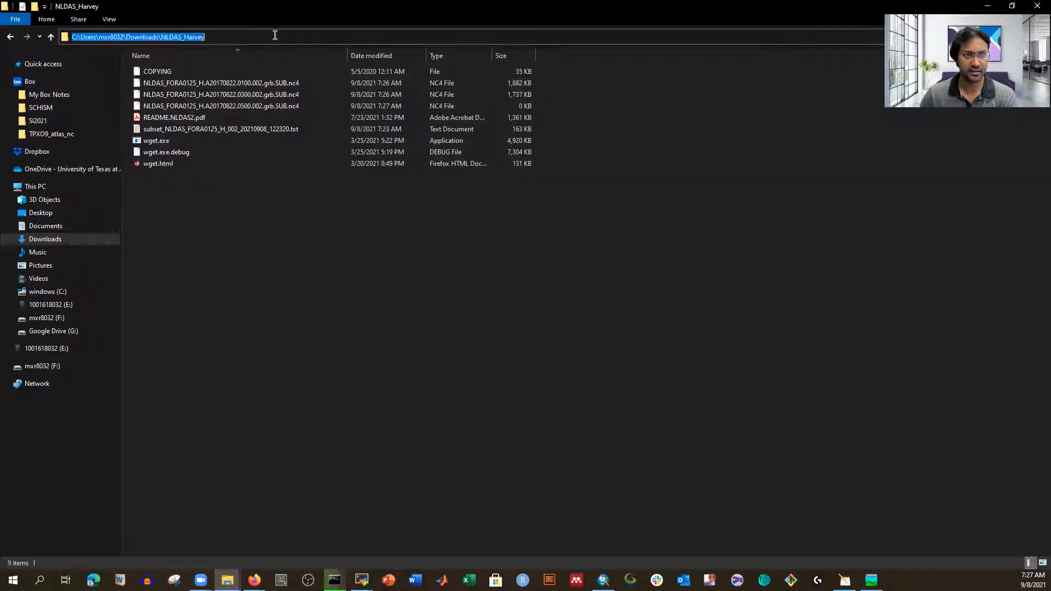
{"action": "left_click", "coordinate": [801, 173]}
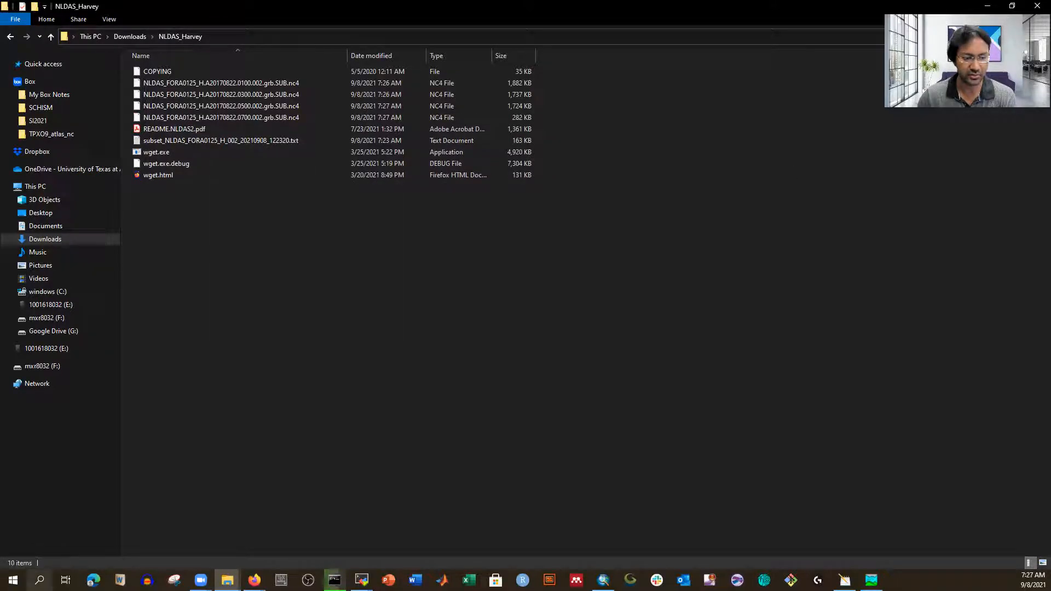
Launch Panoply and open the dataset NLDAS_FORA0125_H.A20170822.0100.002.grb.SUB.nc4 from the NLDAS_Harvey folder.
{"action": "left_click", "coordinate": [13, 579]}
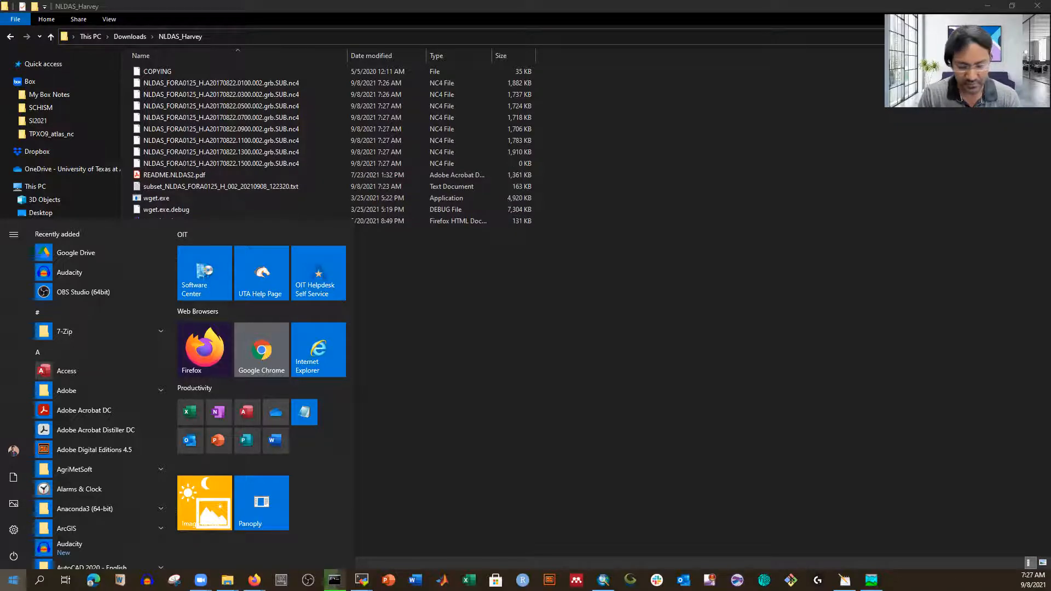
{"action": "key", "text": "super"}
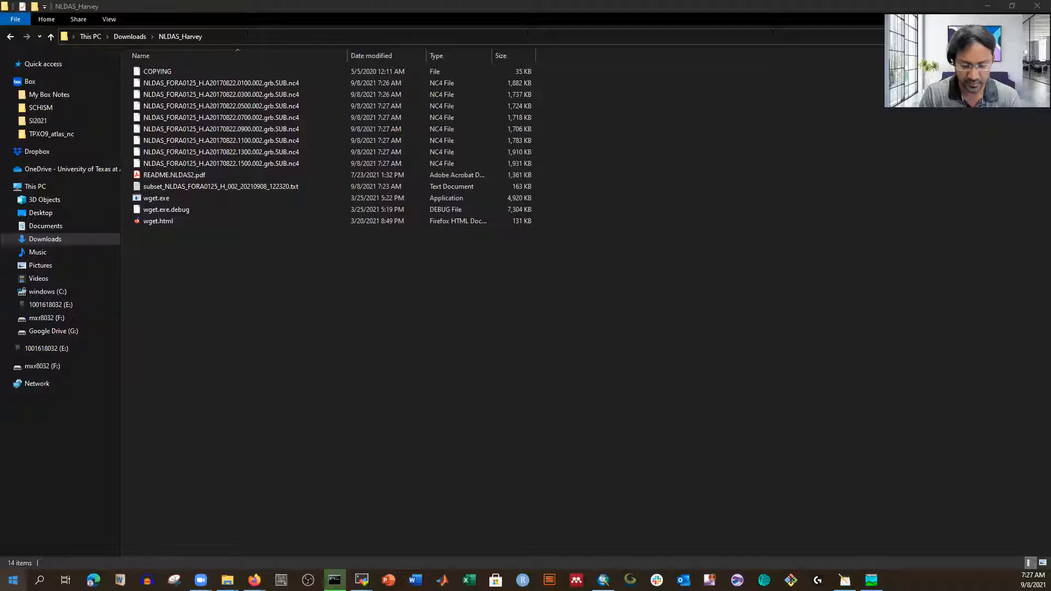
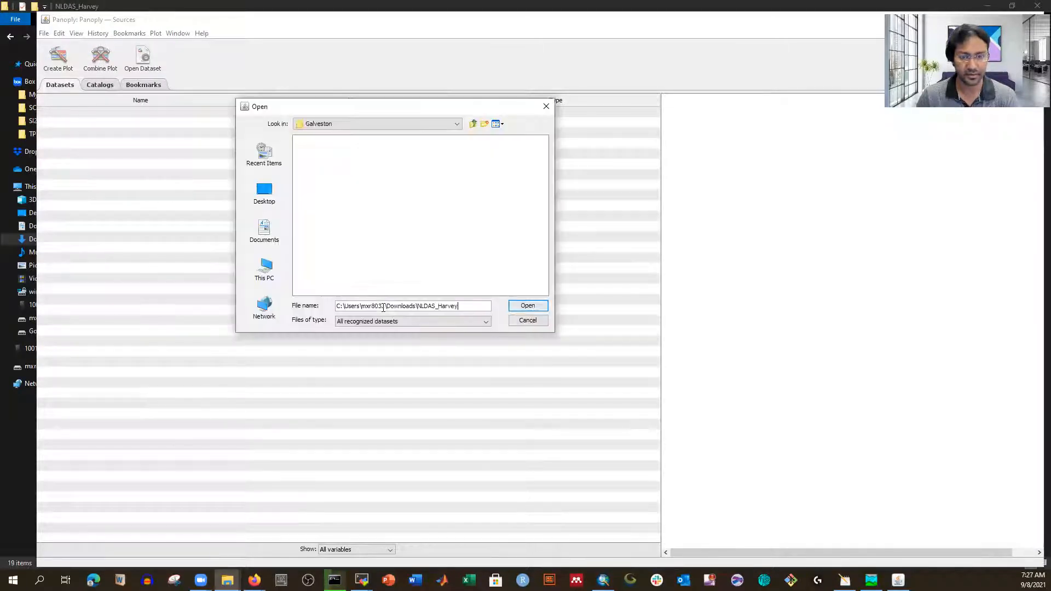
{"action": "left_click", "coordinate": [377, 141]}
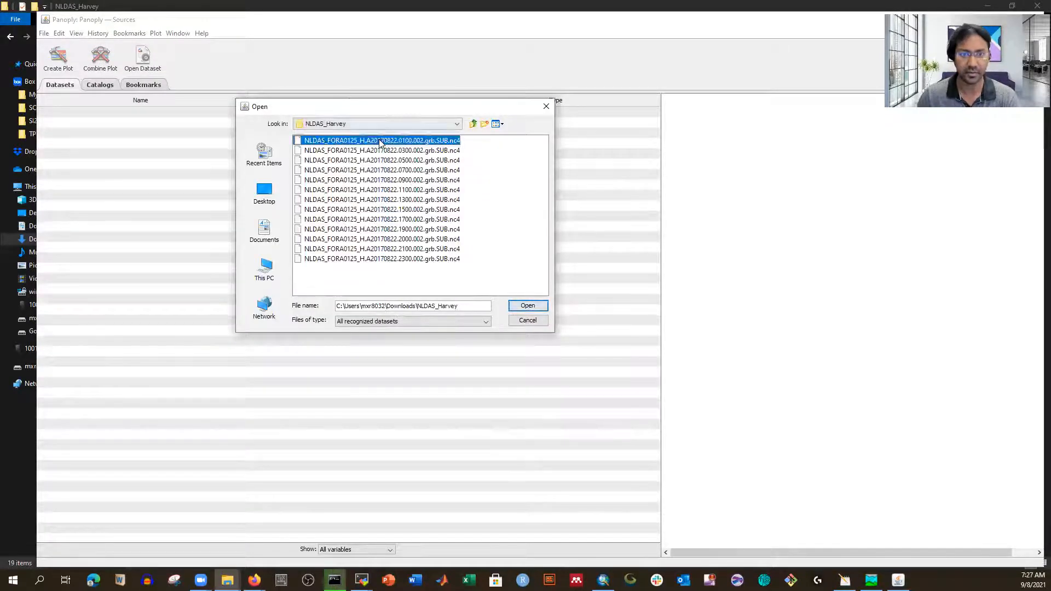
{"action": "left_click", "coordinate": [528, 306]}
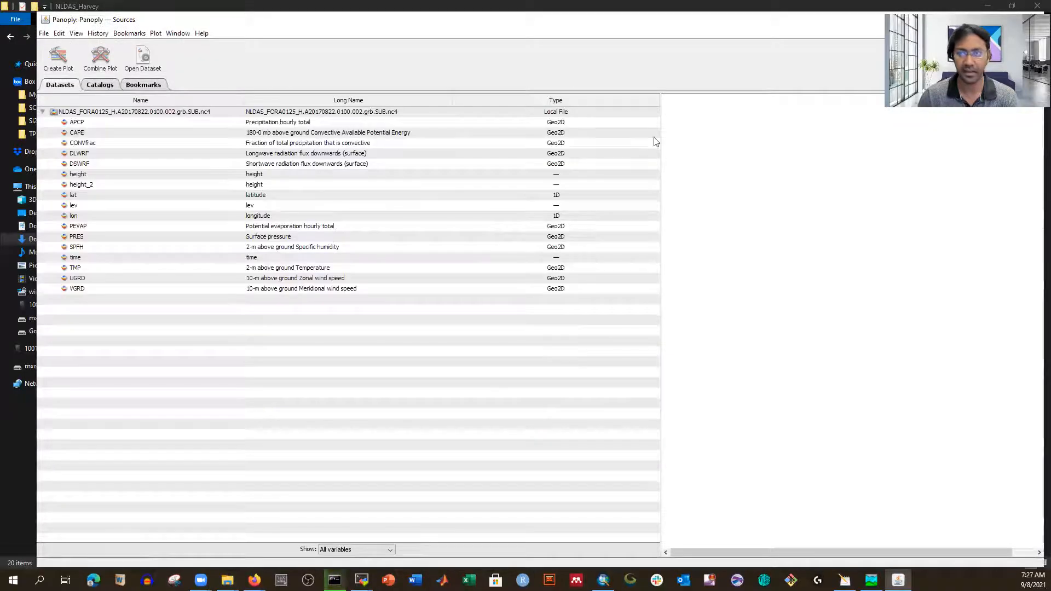
Create a georeferenced Longitude-Latitude color contour plot of the APCP (Precipitation hourly total) variable.
{"action": "left_click", "coordinate": [88, 122]}
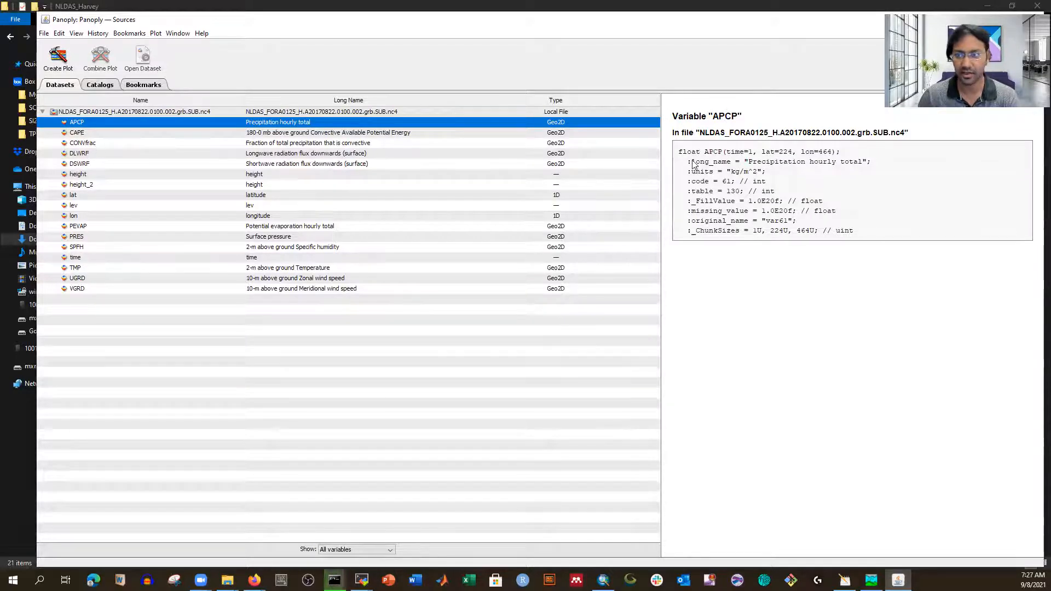
{"action": "left_click", "coordinate": [58, 59]}
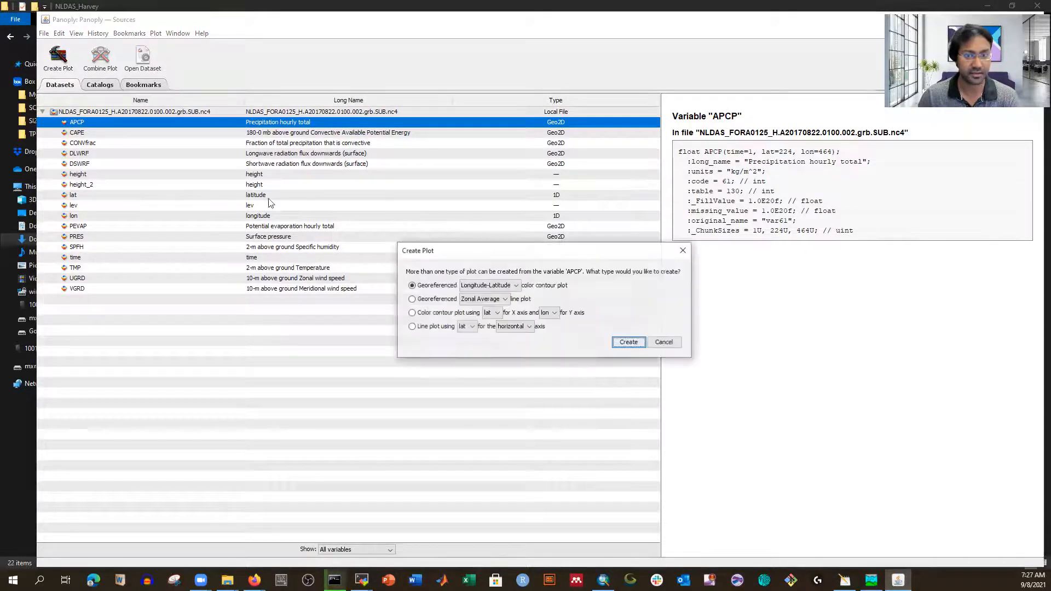
{"action": "left_click", "coordinate": [629, 341]}
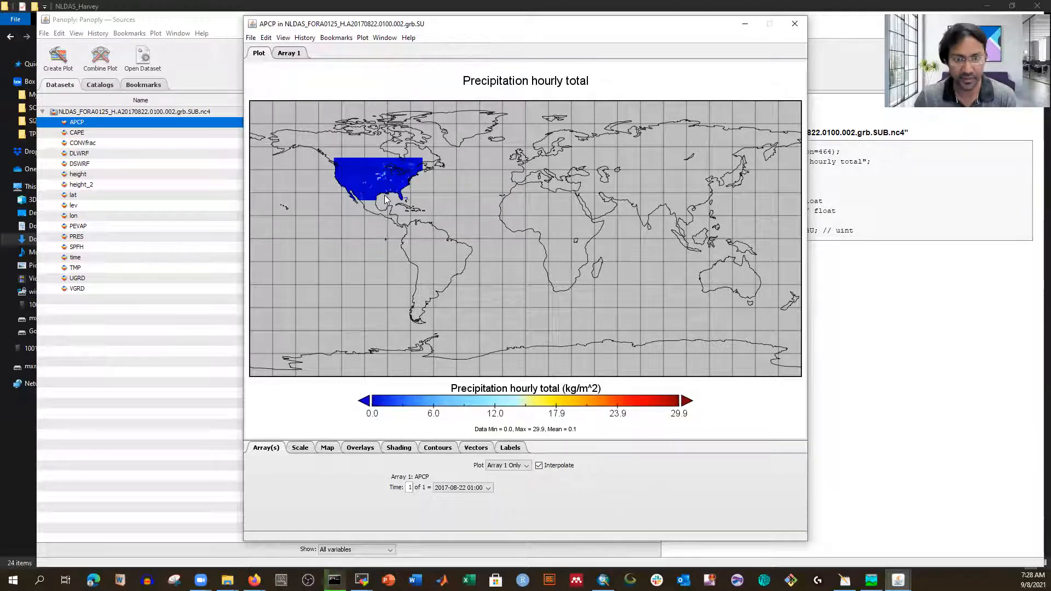
Zoom the precipitation map in on the Texas Gulf Coast, check the scale settings, and fix the map's proportions.
{"action": "left_click_drag", "start_coordinate": [357, 167], "coordinate": [408, 213]}
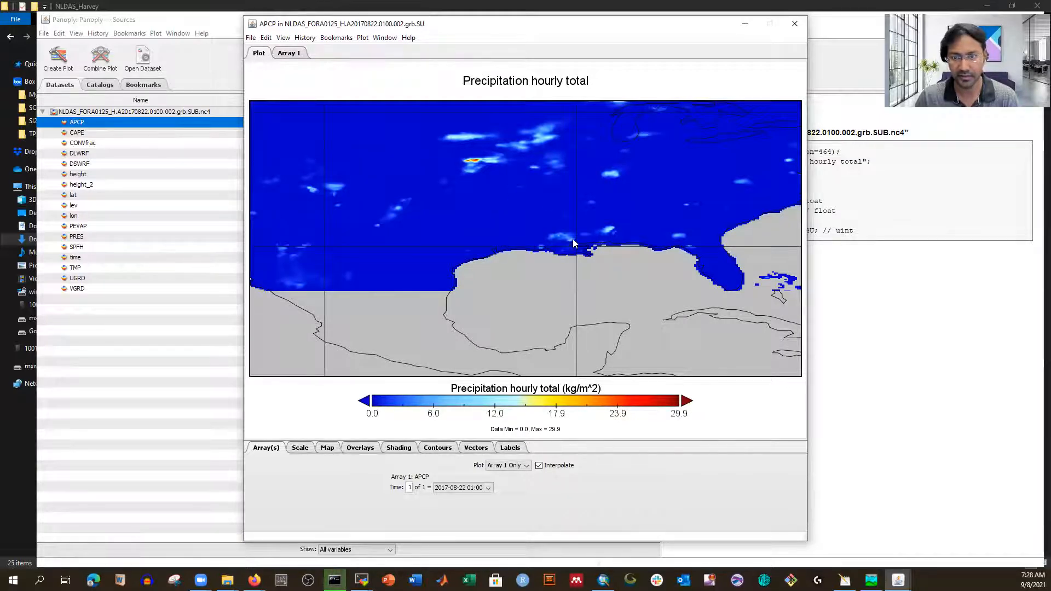
{"action": "left_click_drag", "start_coordinate": [468, 225], "coordinate": [523, 298]}
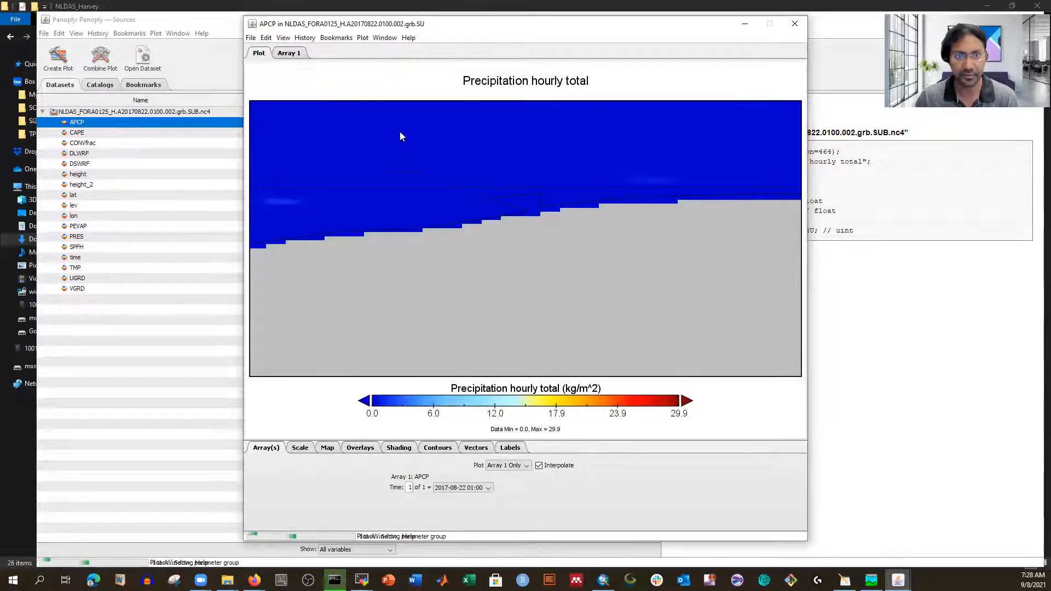
{"action": "left_click", "coordinate": [300, 448]}
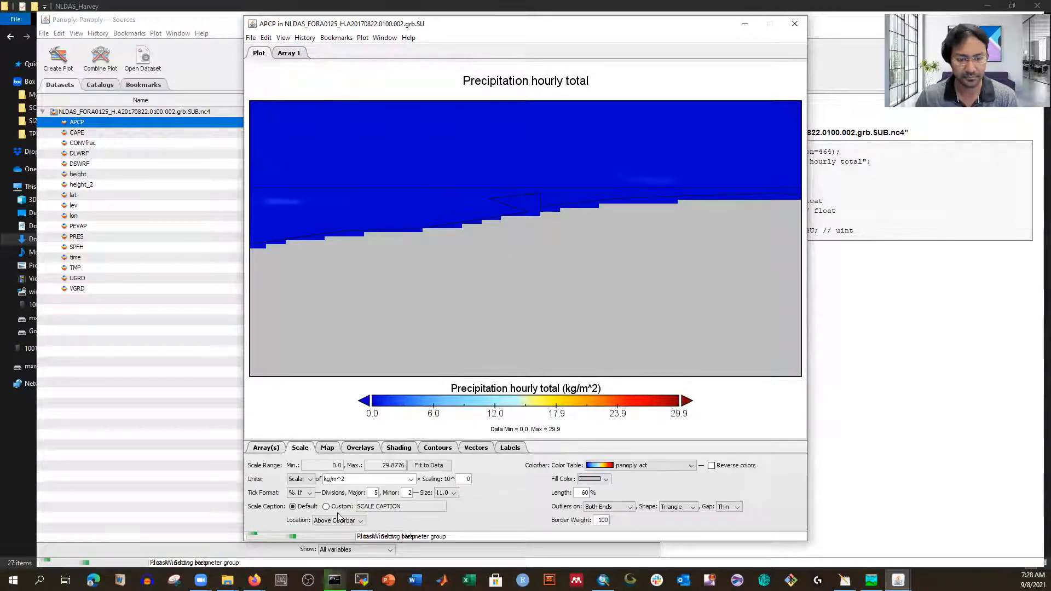
{"action": "left_click", "coordinate": [327, 448]}
{"action": "left_click", "coordinate": [279, 506]}
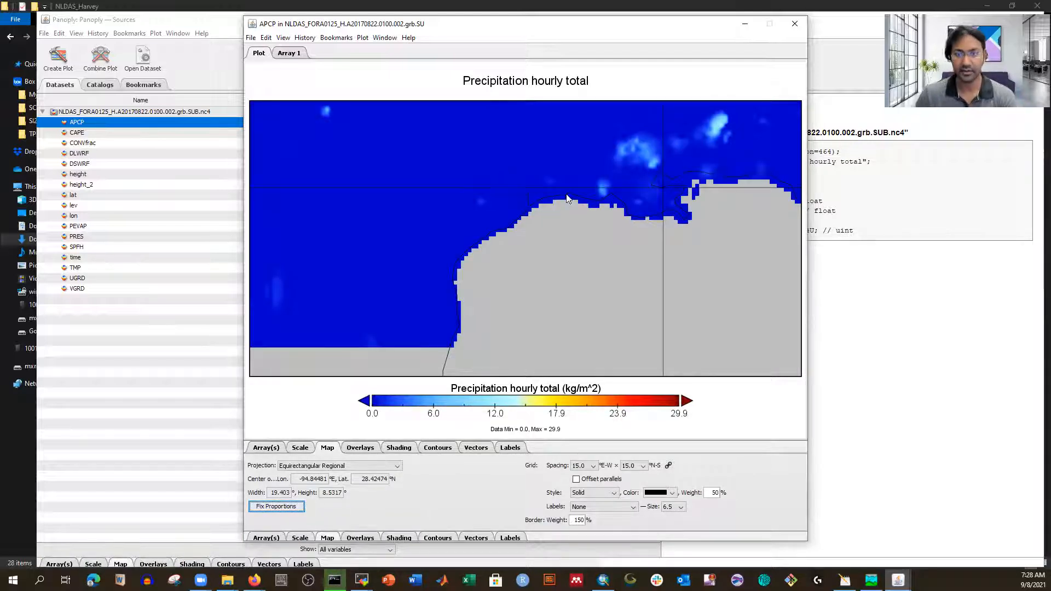
Close the precipitation plot and Panoply, and switch to the wrehpc.uta.edu terminal in MobaXterm.
{"action": "left_click", "coordinate": [795, 24]}
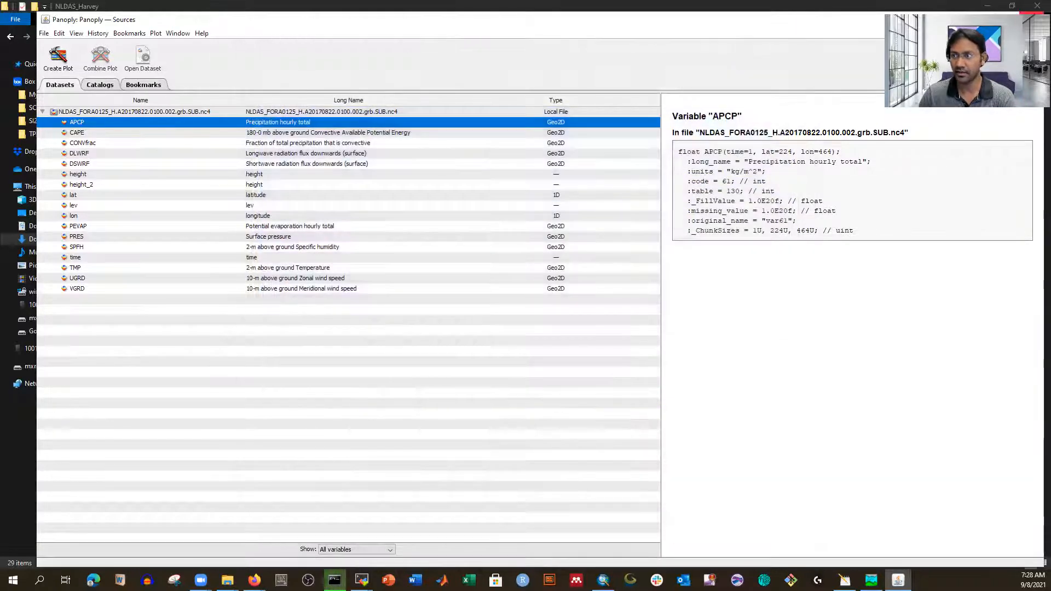
{"action": "left_click", "coordinate": [1033, 18]}
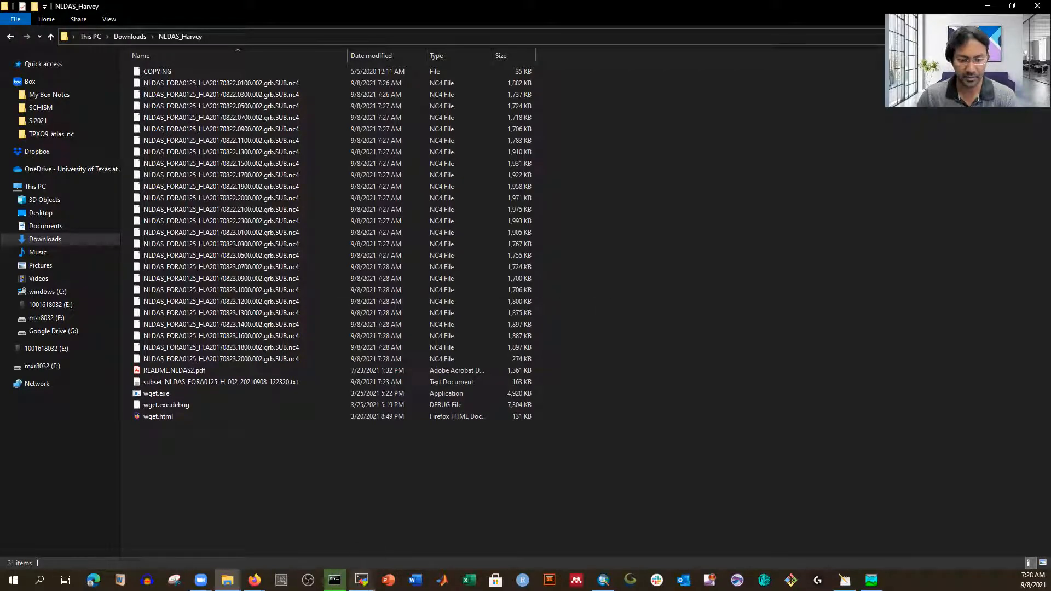
{"action": "mouse_move", "coordinate": [361, 580]}
{"action": "left_click", "coordinate": [476, 550]}
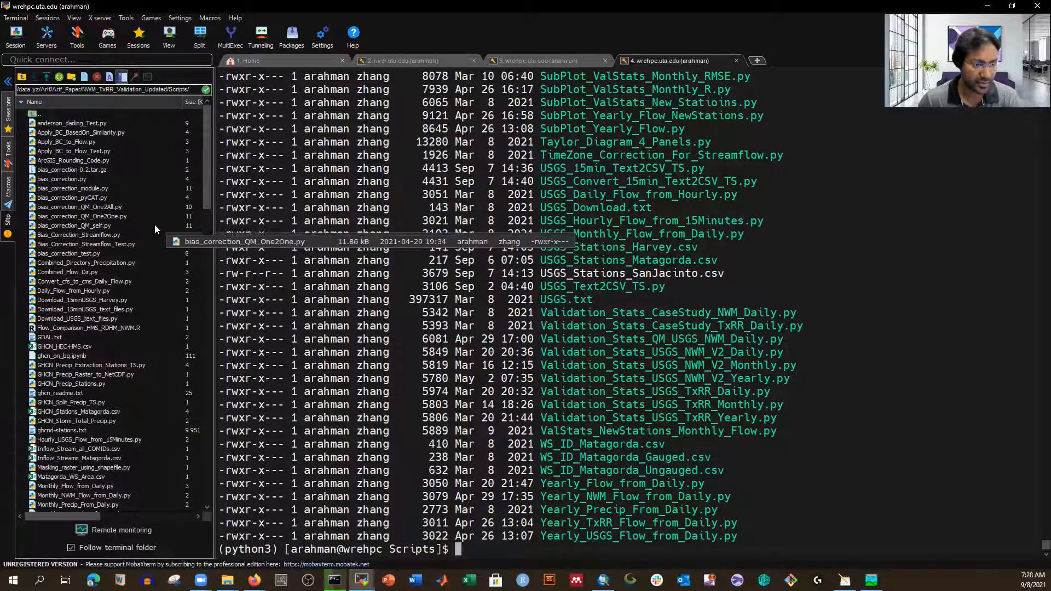
Look through the listed scripts and open a new session to wrehpc.uta.edu from the saved sessions.
{"action": "scroll", "coordinate": [155, 226], "scroll_direction": "down", "scroll_amount": 10}
{"action": "scroll", "coordinate": [156, 226], "scroll_direction": "up", "scroll_amount": 10}
{"action": "scroll", "coordinate": [428, 77], "scroll_direction": "up", "scroll_amount": 12}
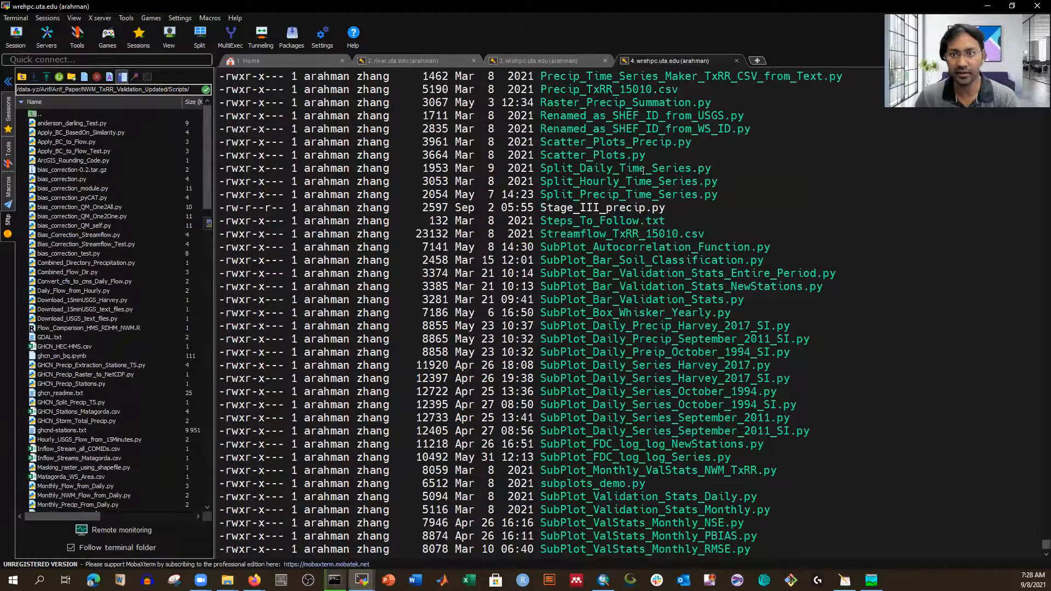
{"action": "scroll", "coordinate": [555, 107], "scroll_direction": "up", "scroll_amount": 10}
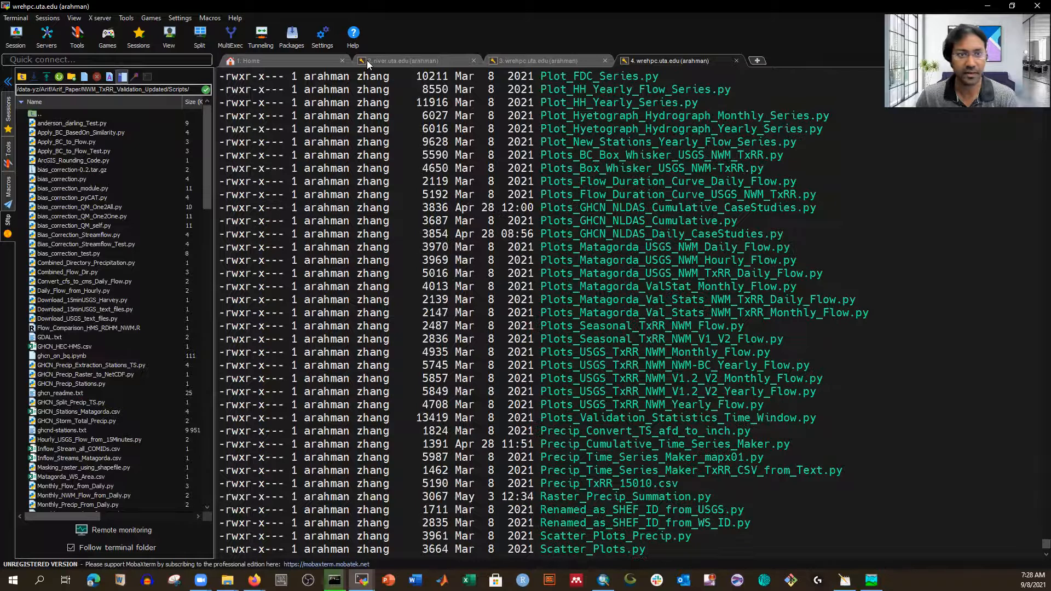
{"action": "left_click", "coordinate": [277, 61]}
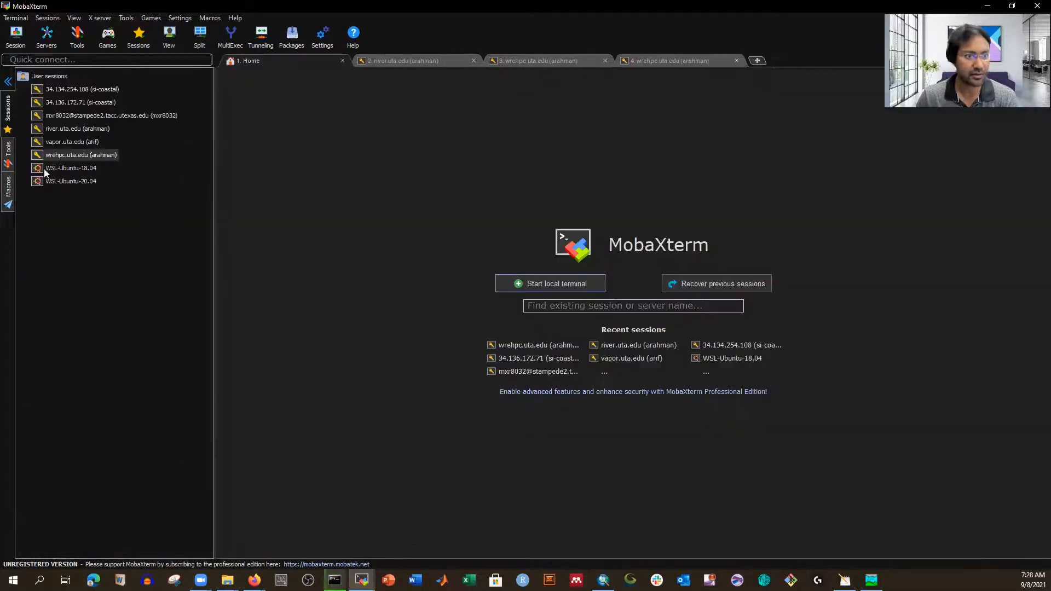
{"action": "double_click", "coordinate": [71, 153]}
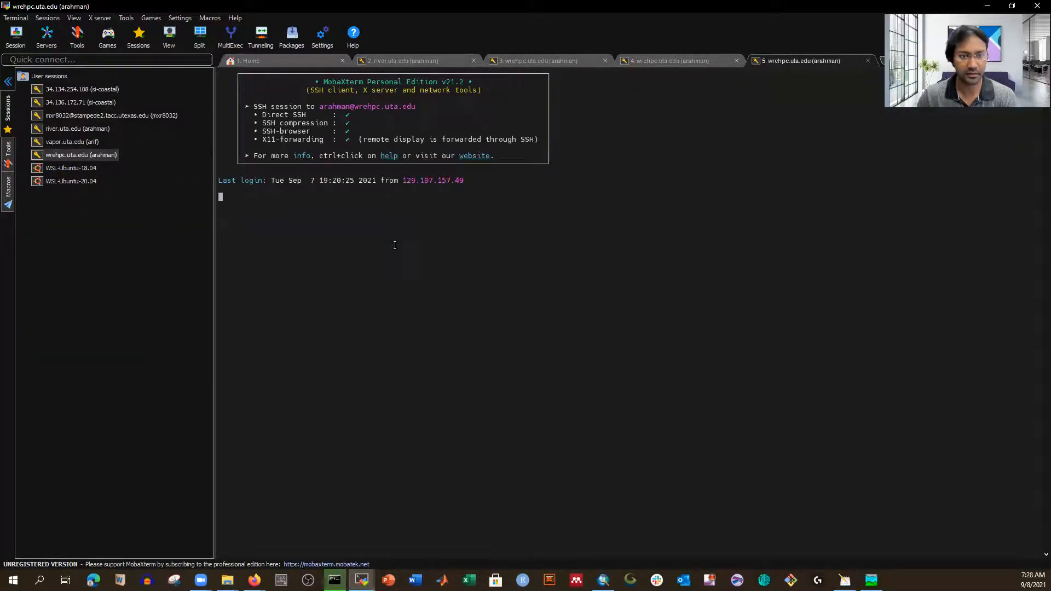
Change to the Delft3D_FM_Inputs_Generation directory in the personal folder under /data-yz and list its contents.
{"action": "type", "text": "cd "}
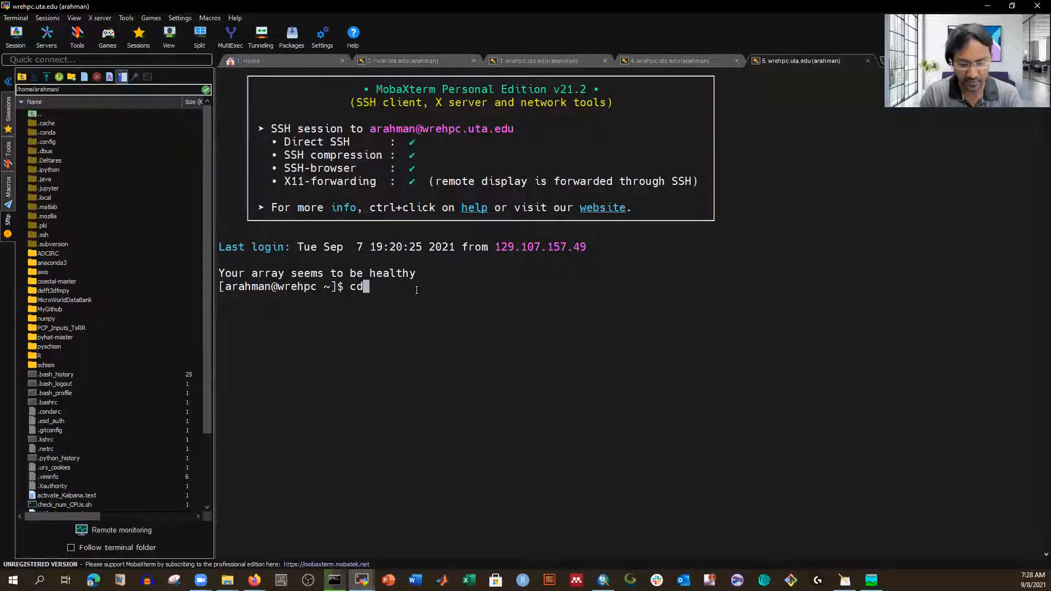
{"action": "type", "text": "/data-y"}
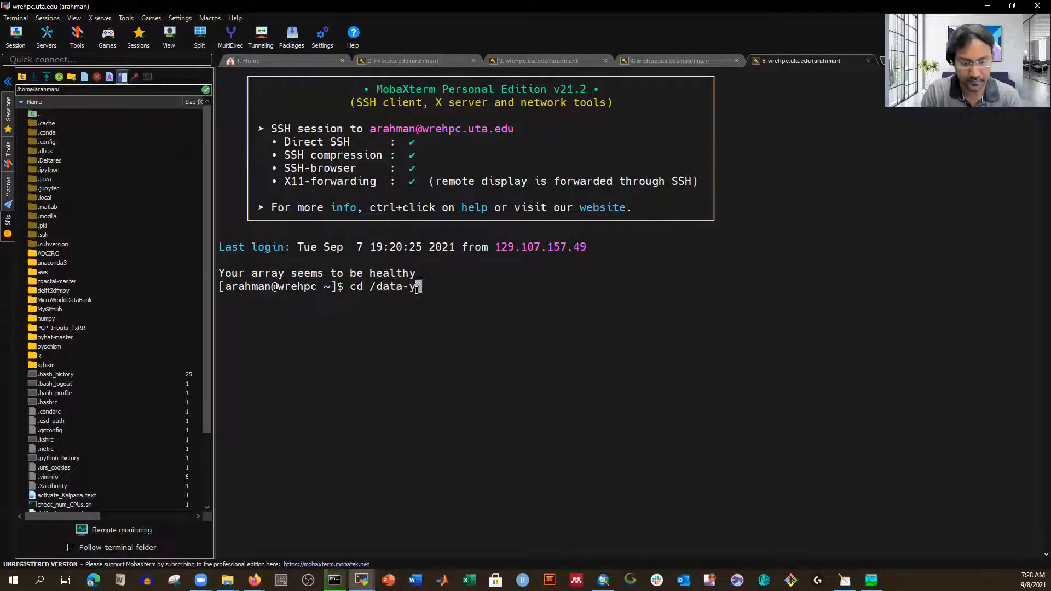
{"action": "key", "text": "Tab"}
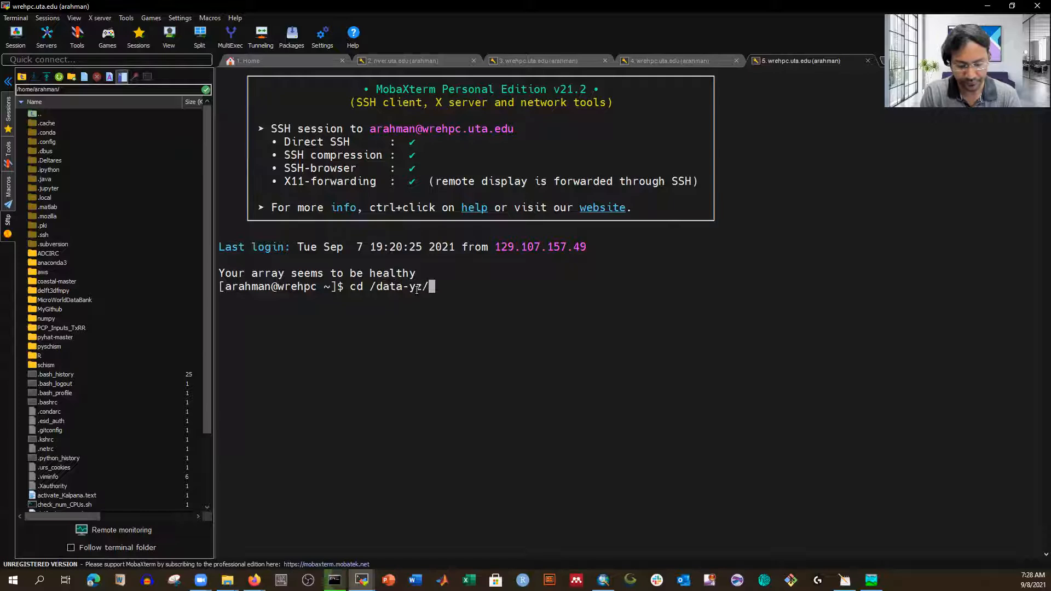
{"action": "type", "text": "Ai"}
{"action": "key", "text": "BackSpace"}
{"action": "type", "text": "r"}
{"action": "key", "text": "Tab"}
{"action": "type", "text": "Delft3D"}
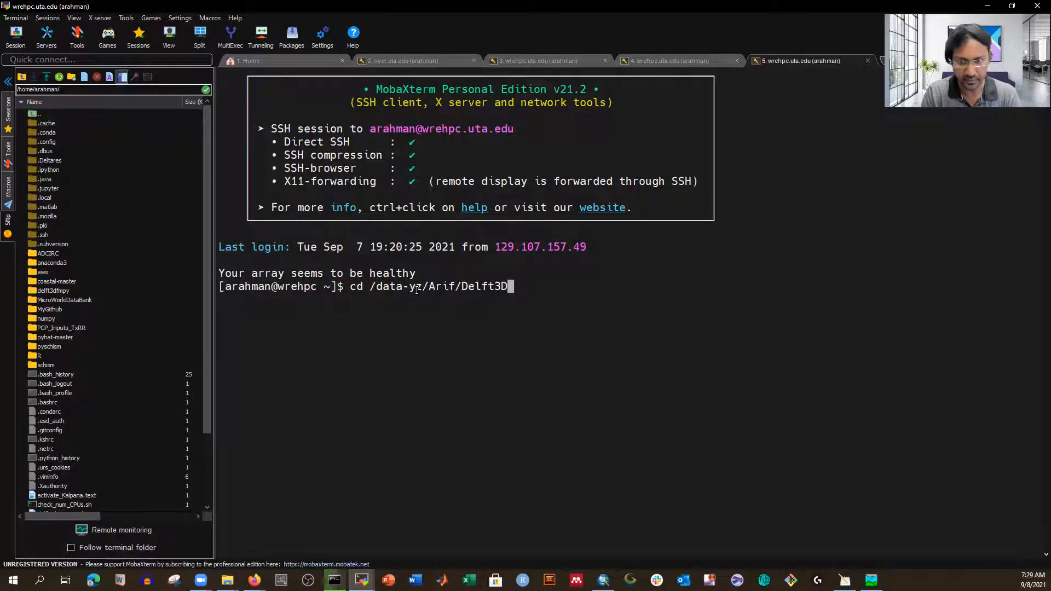
{"action": "type", "text": "_"}
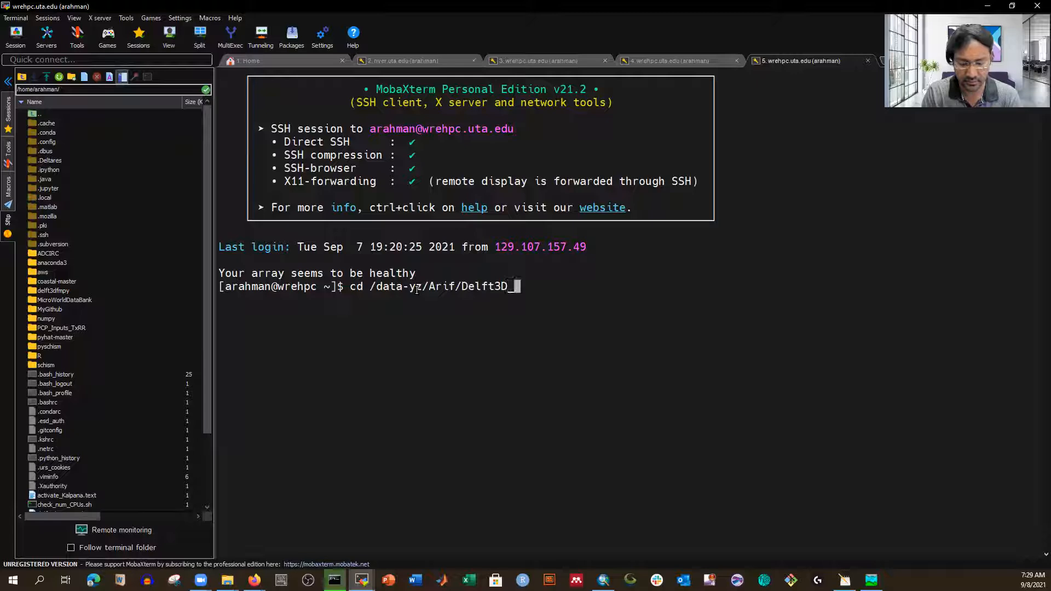
{"action": "type", "text": "F"}
{"action": "key", "text": "Tab"}
{"action": "key", "text": "Return"}
{"action": "type", "text": "ll"}
{"action": "key", "text": "Return"}
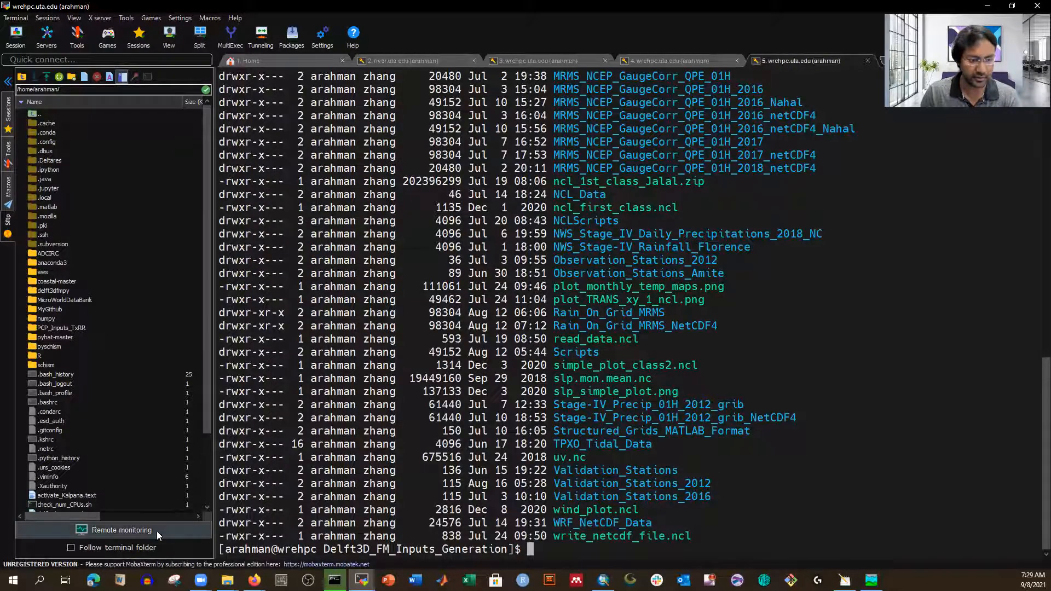
Make the file browser follow the terminal folder, change to the Scripts directory, and list its files.
{"action": "left_click", "coordinate": [131, 545]}
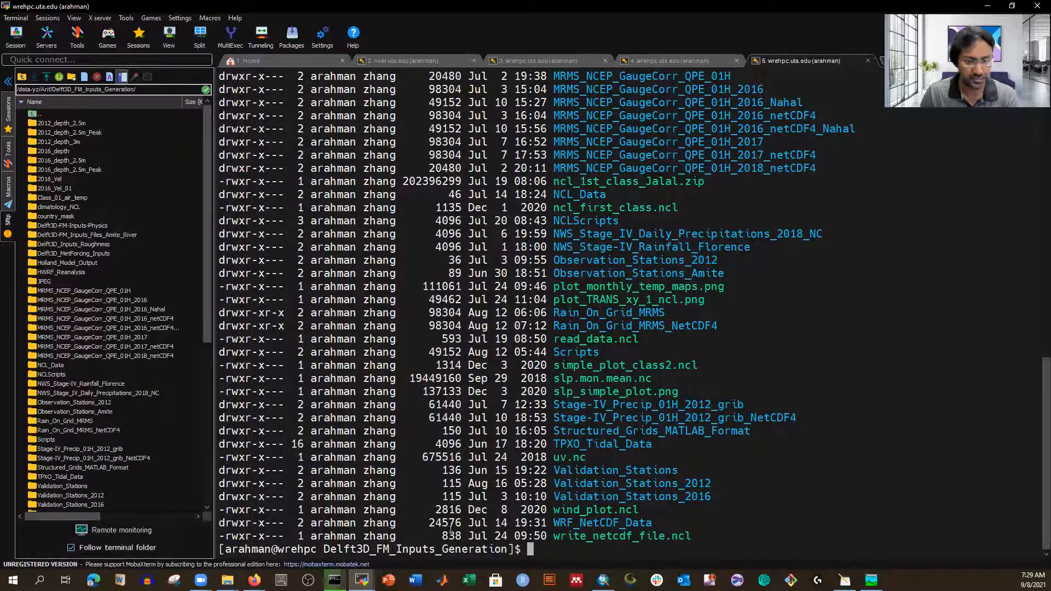
{"action": "type", "text": "cd Scr"}
{"action": "key", "text": "Tab"}
{"action": "key", "text": "Return"}
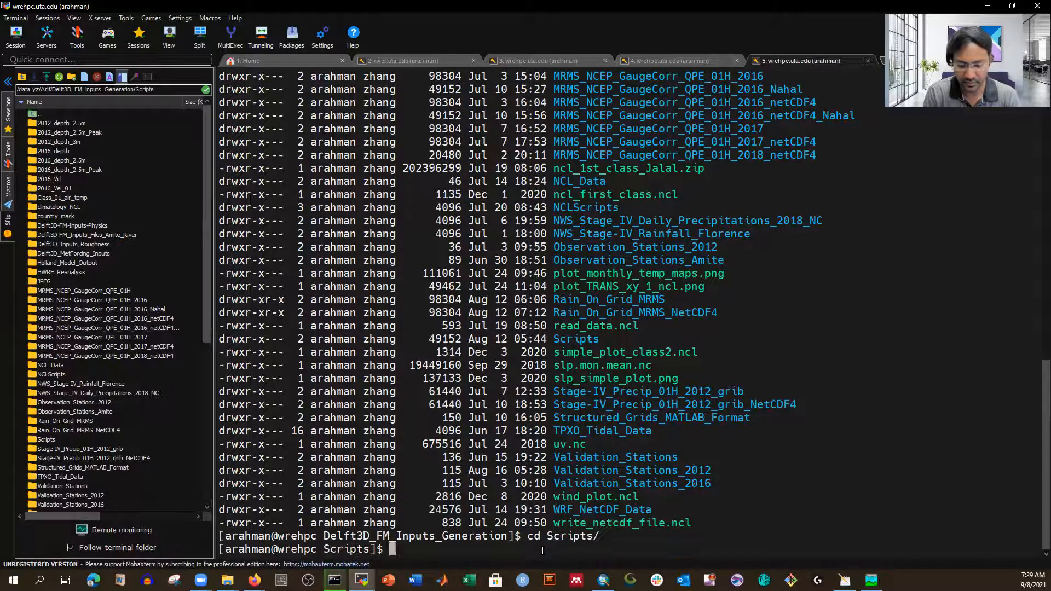
{"action": "type", "text": "ll"}
{"action": "key", "text": "Return"}
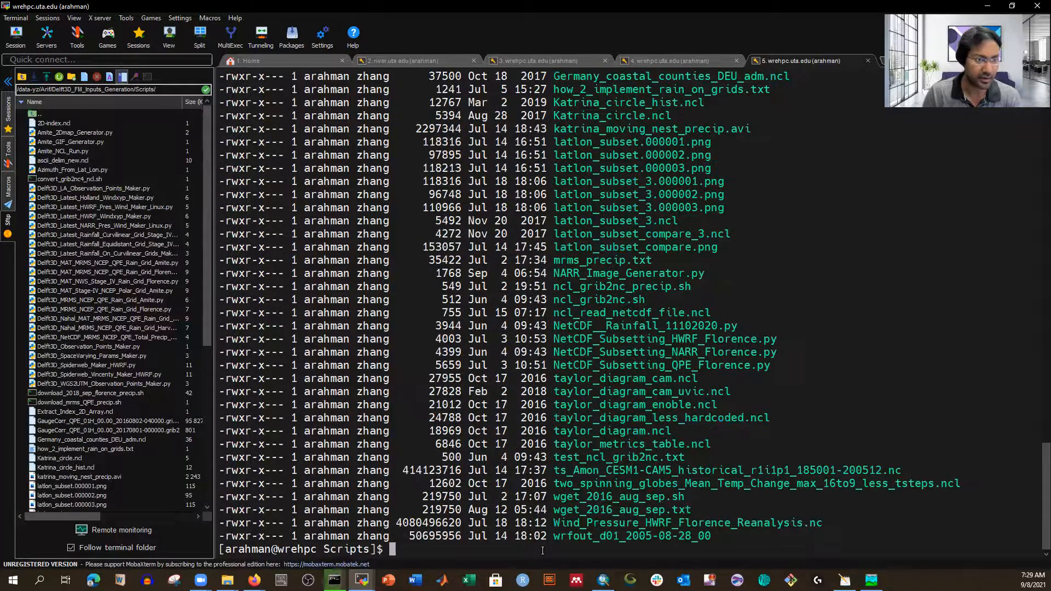
Look through the Scripts folder's files in the file browser for precipitation download and processing scripts.
{"action": "scroll", "coordinate": [58, 293], "scroll_direction": "down", "scroll_amount": 3}
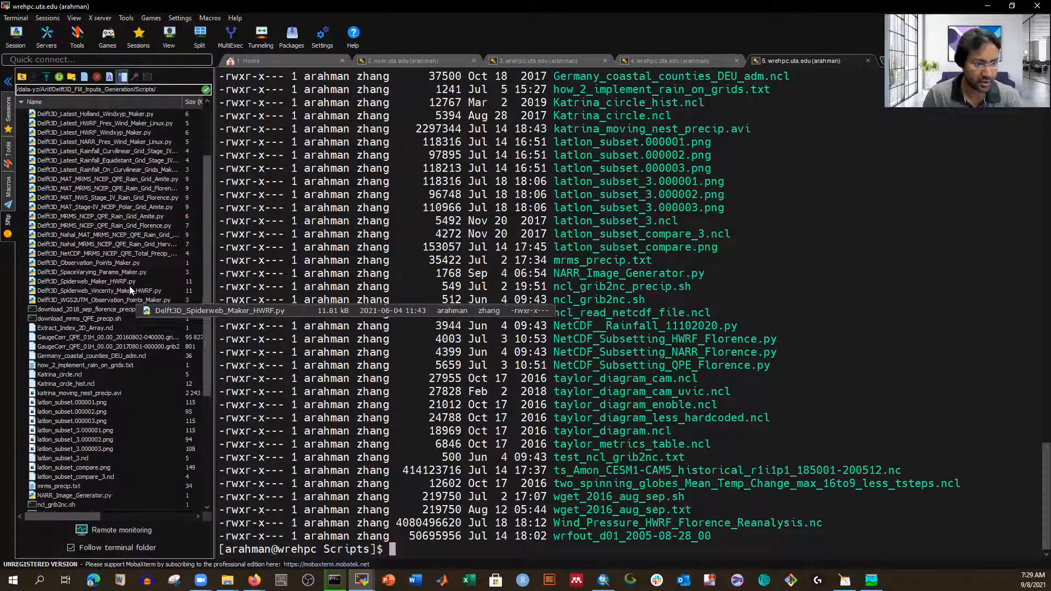
{"action": "scroll", "coordinate": [132, 282], "scroll_direction": "down", "scroll_amount": 3}
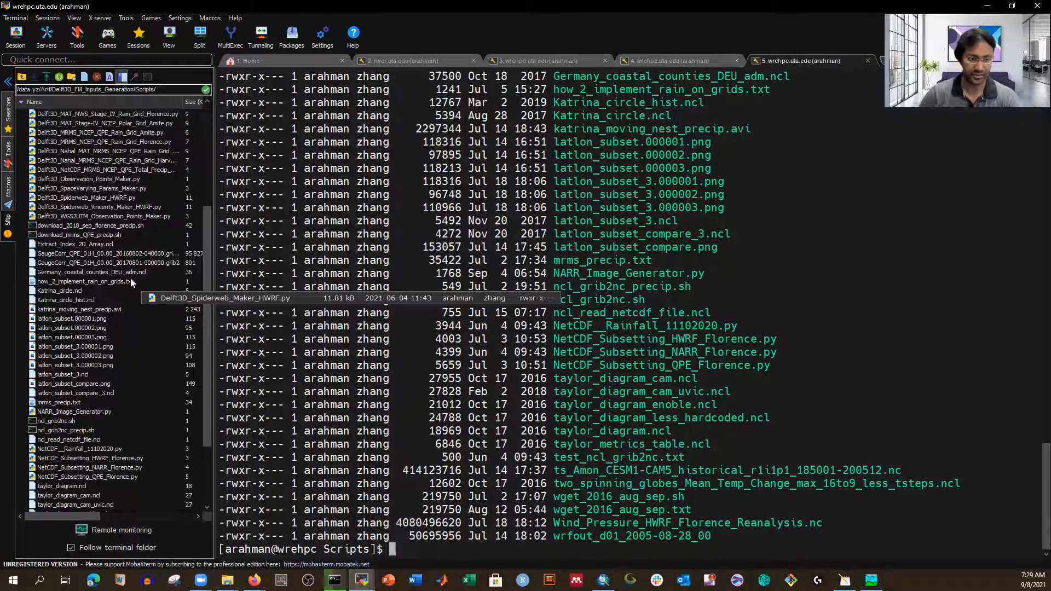
{"action": "scroll", "coordinate": [130, 282], "scroll_direction": "down", "scroll_amount": 1}
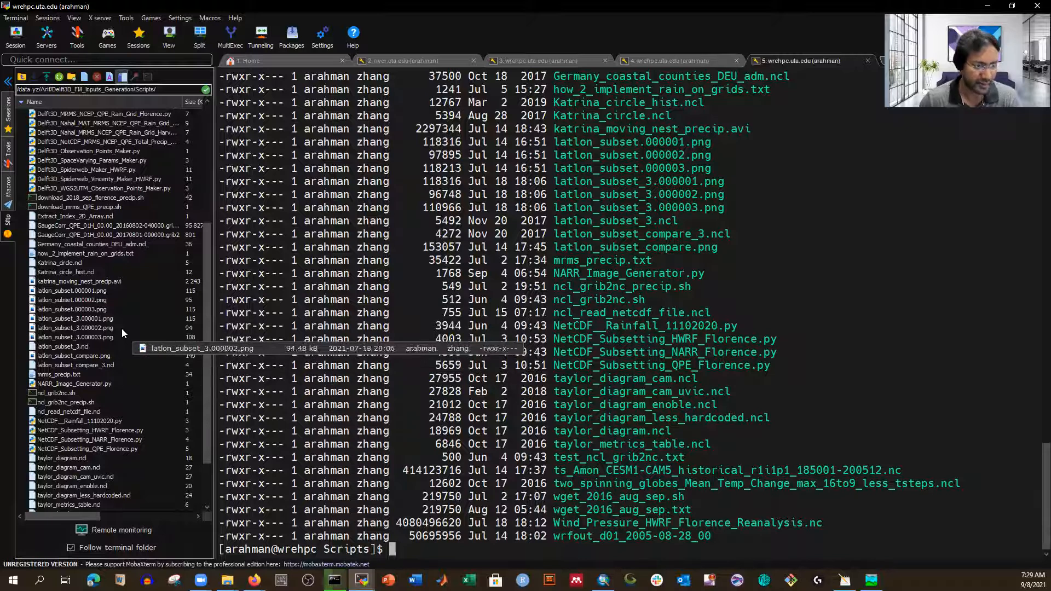
{"action": "scroll", "coordinate": [121, 337], "scroll_direction": "up", "scroll_amount": 4}
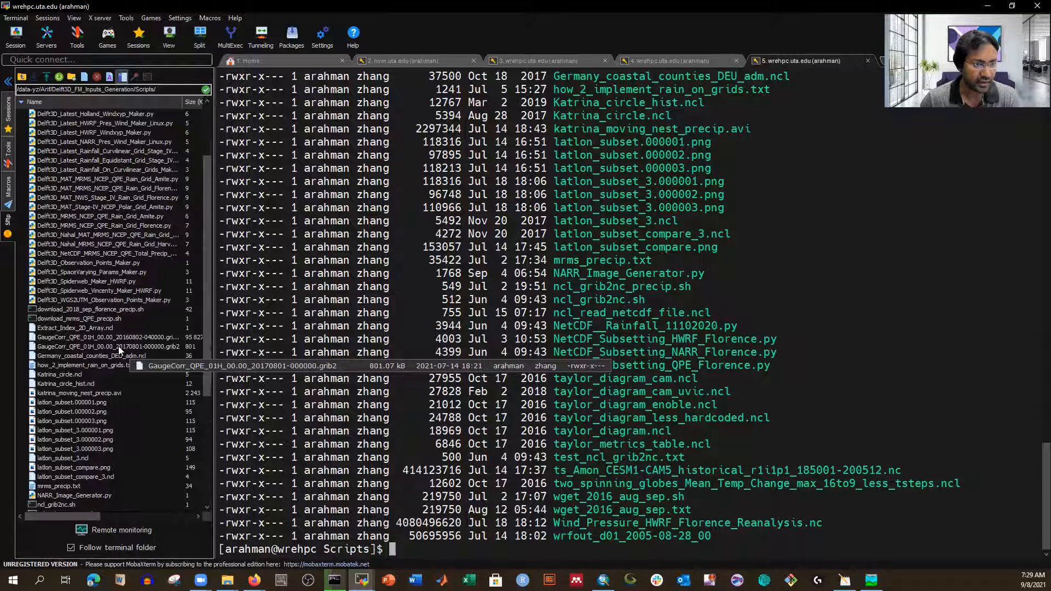
{"action": "scroll", "coordinate": [119, 346], "scroll_direction": "up", "scroll_amount": 3}
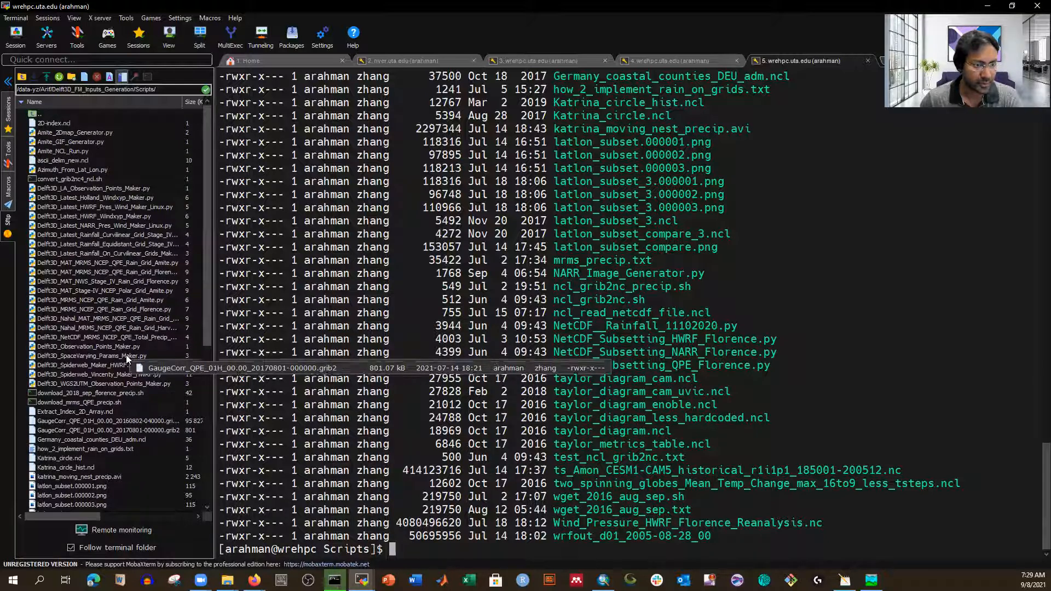
{"action": "scroll", "coordinate": [120, 339], "scroll_direction": "down", "scroll_amount": 3}
{"action": "scroll", "coordinate": [120, 330], "scroll_direction": "down", "scroll_amount": 2}
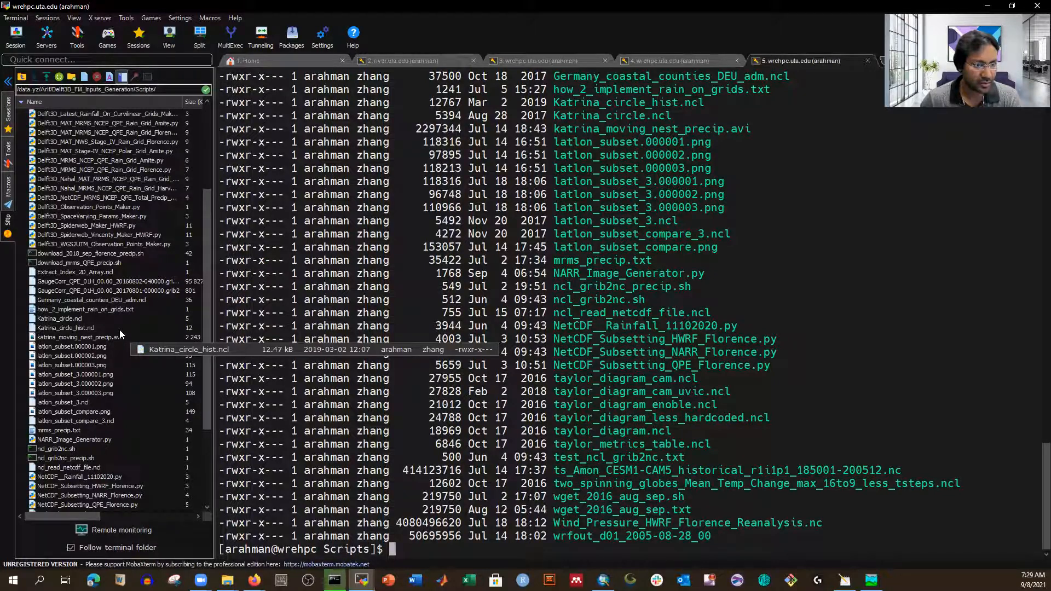
{"action": "scroll", "coordinate": [119, 331], "scroll_direction": "down", "scroll_amount": 4}
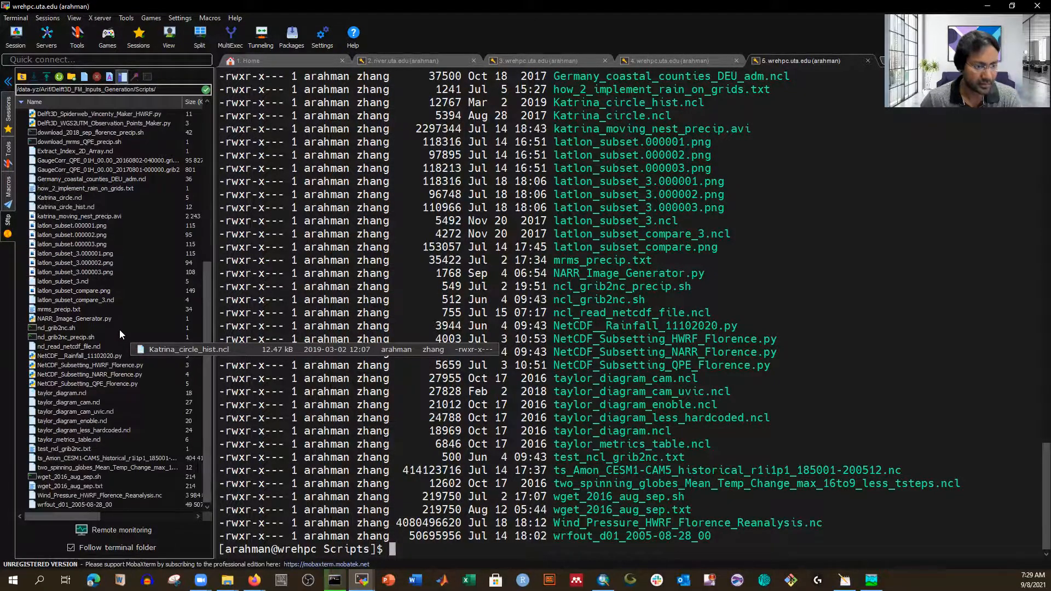
{"action": "scroll", "coordinate": [120, 330], "scroll_direction": "up", "scroll_amount": 9}
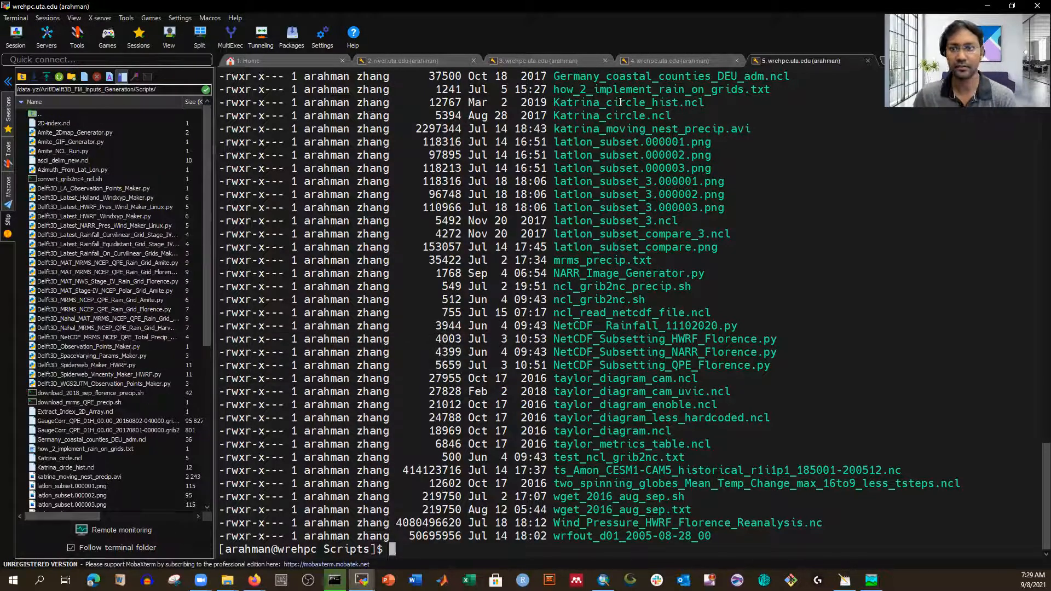
Switch to the river.uta.edu session and list the contents of its current directory.
{"action": "left_click", "coordinate": [383, 62]}
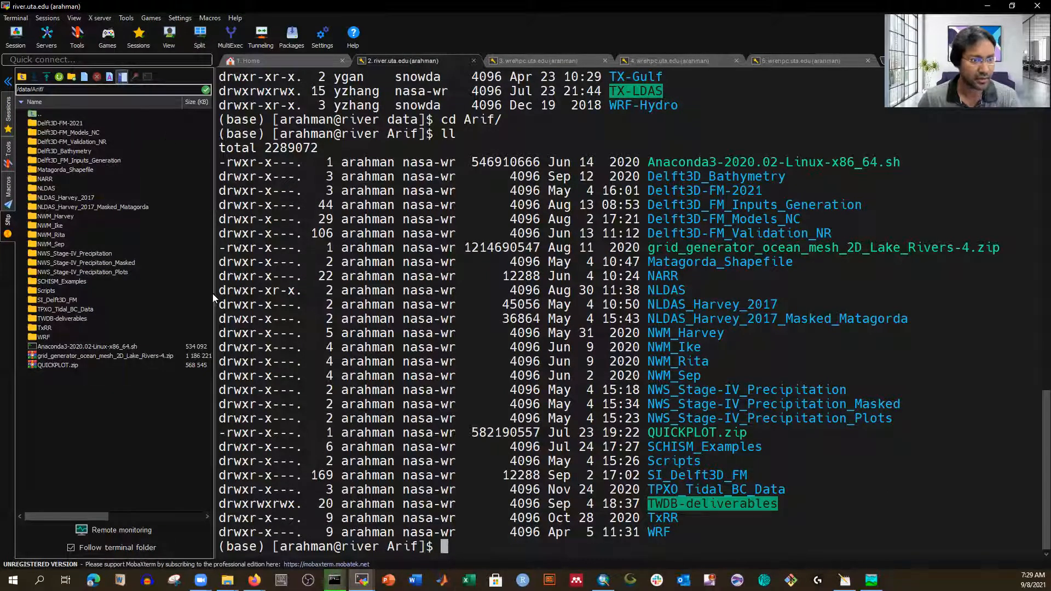
{"action": "type", "text": "ll"}
{"action": "key", "text": "Return"}
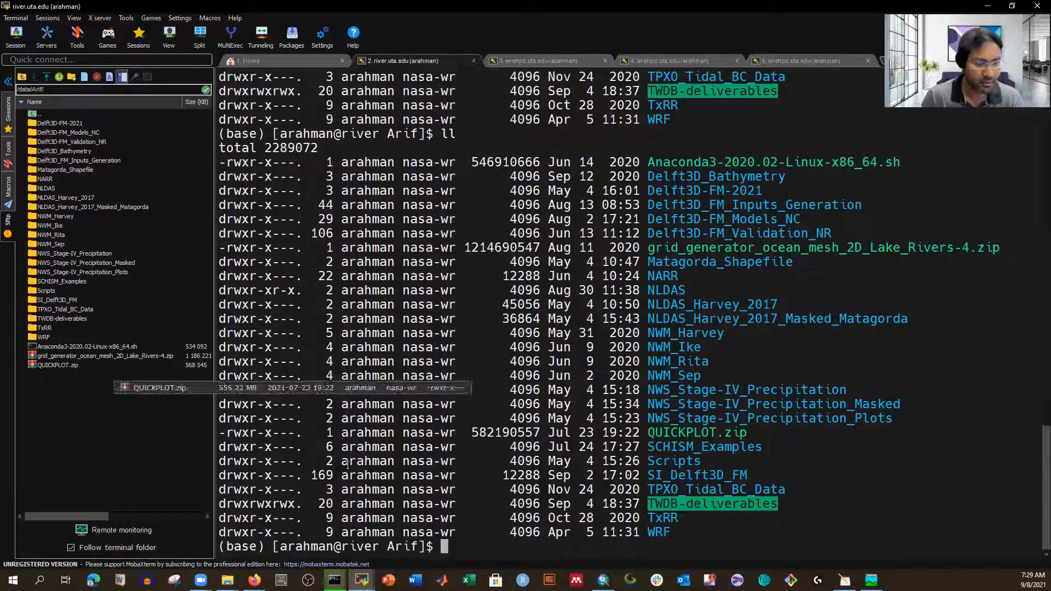
Change to the Scripts directory on river.uta.edu and list its files.
{"action": "type", "text": "cd Sri"}
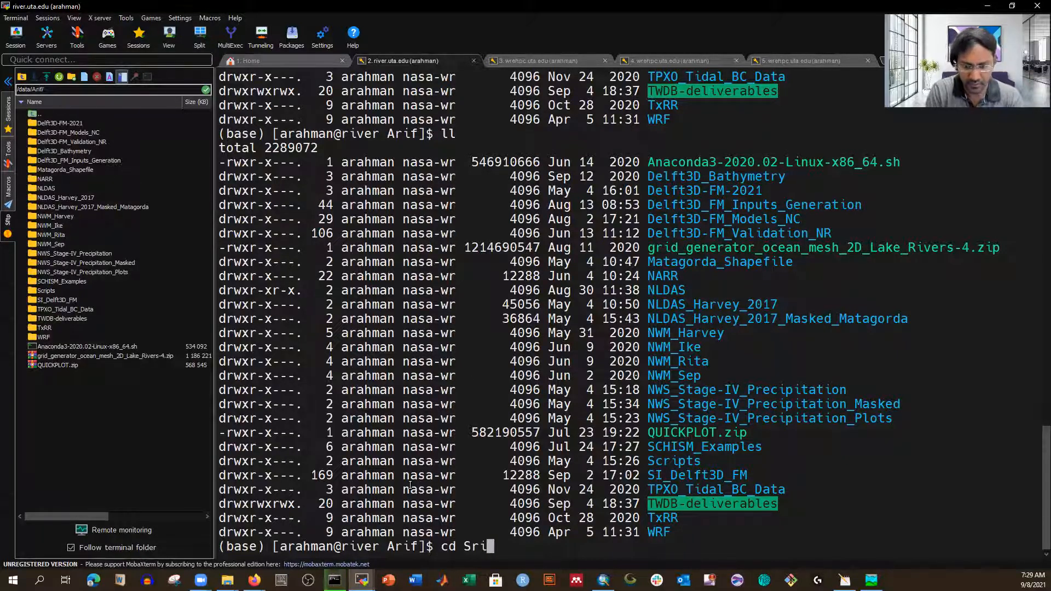
{"action": "key", "text": "BackSpace"}
{"action": "key", "text": "BackSpace"}
{"action": "type", "text": "cripts/"}
{"action": "key", "text": "Tab"}
{"action": "key", "text": "Return"}
{"action": "type", "text": "ll"}
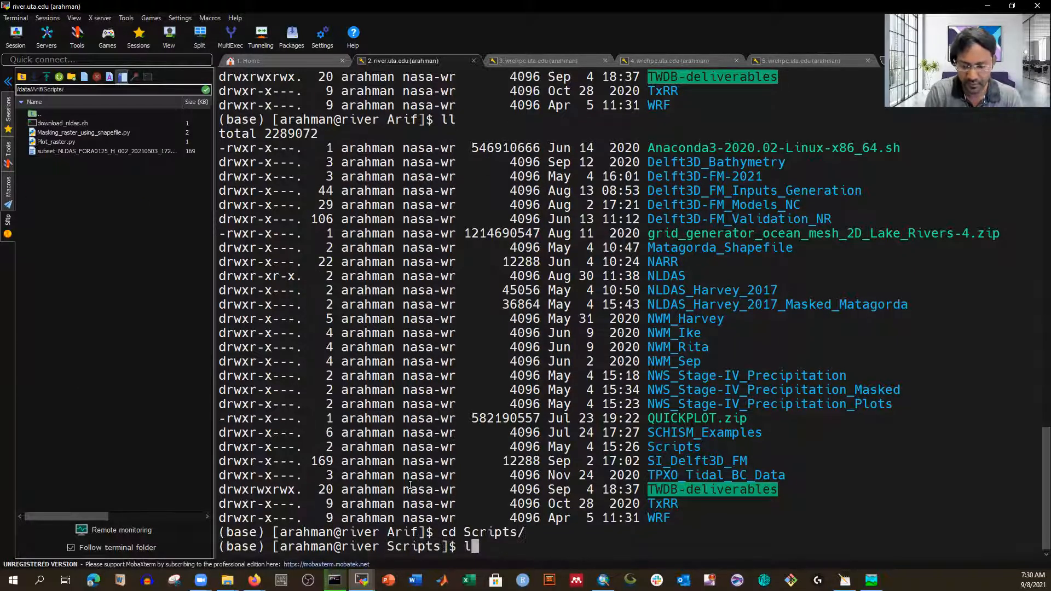
{"action": "key", "text": "Return"}
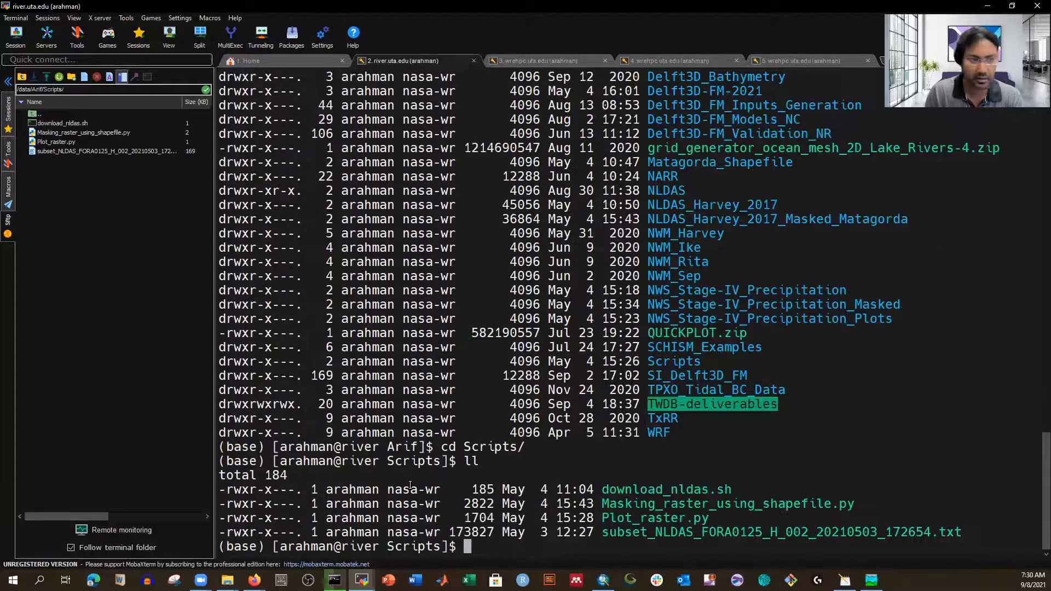
Go up to the parent of the Scripts folder in the file browser.
{"action": "left_click", "coordinate": [22, 76]}
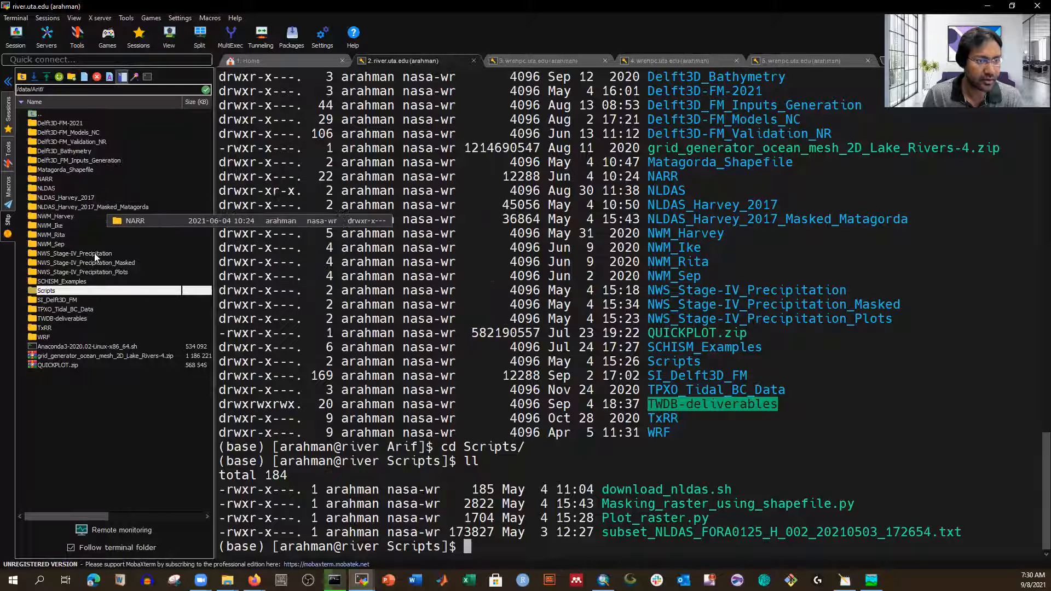
{"action": "left_click", "coordinate": [132, 311]}
{"action": "left_click", "coordinate": [124, 386]}
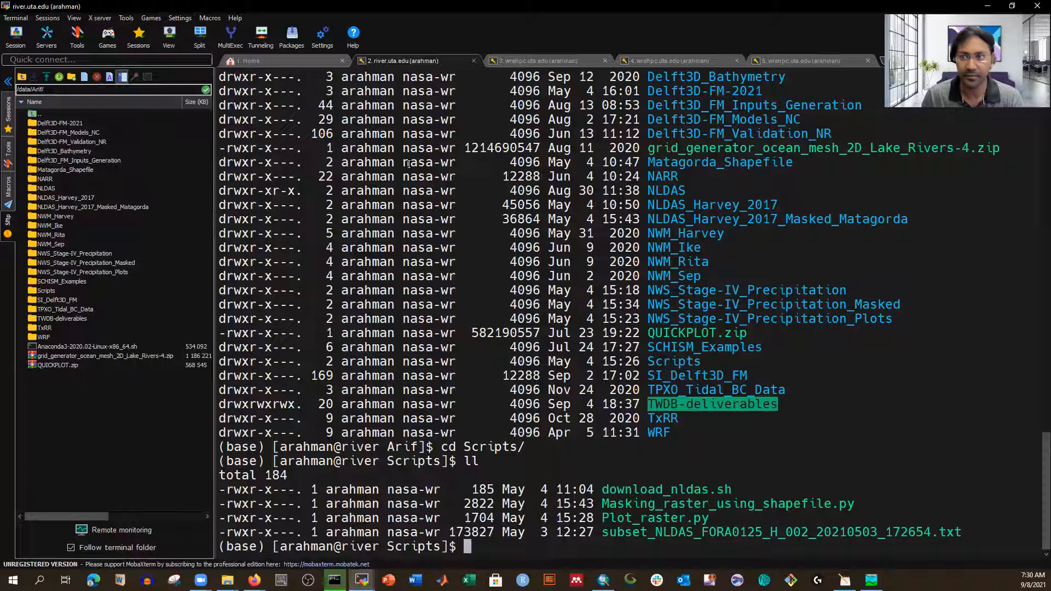
Switch to the fifth session, wrehpc.uta.edu, and look through the files in its Delft3D_FM_Inputs_Generation/Scripts folder.
{"action": "left_click", "coordinate": [784, 61]}
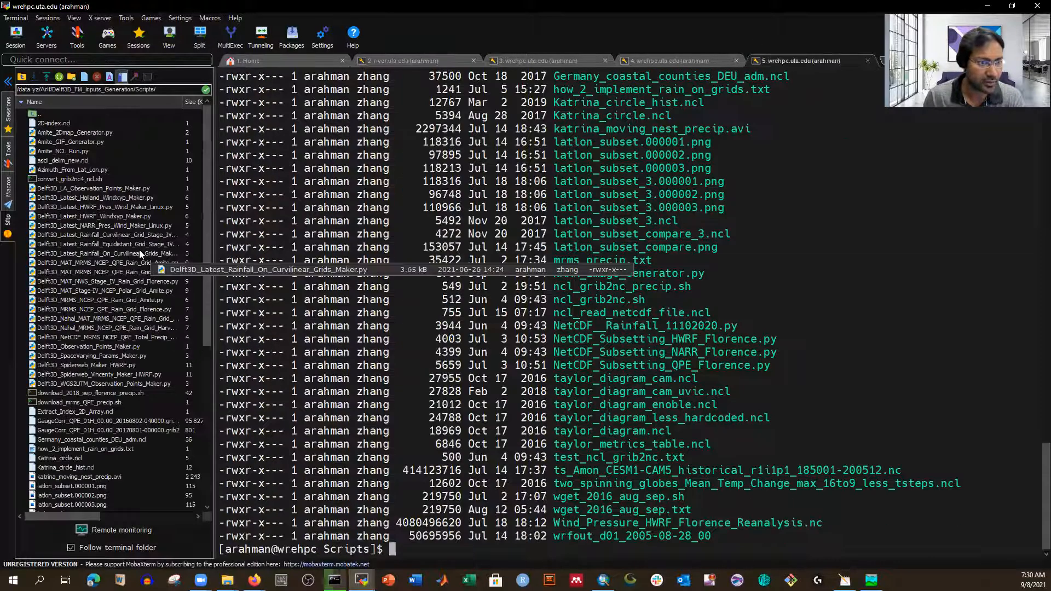
{"action": "scroll", "coordinate": [141, 253], "scroll_direction": "down", "scroll_amount": 6}
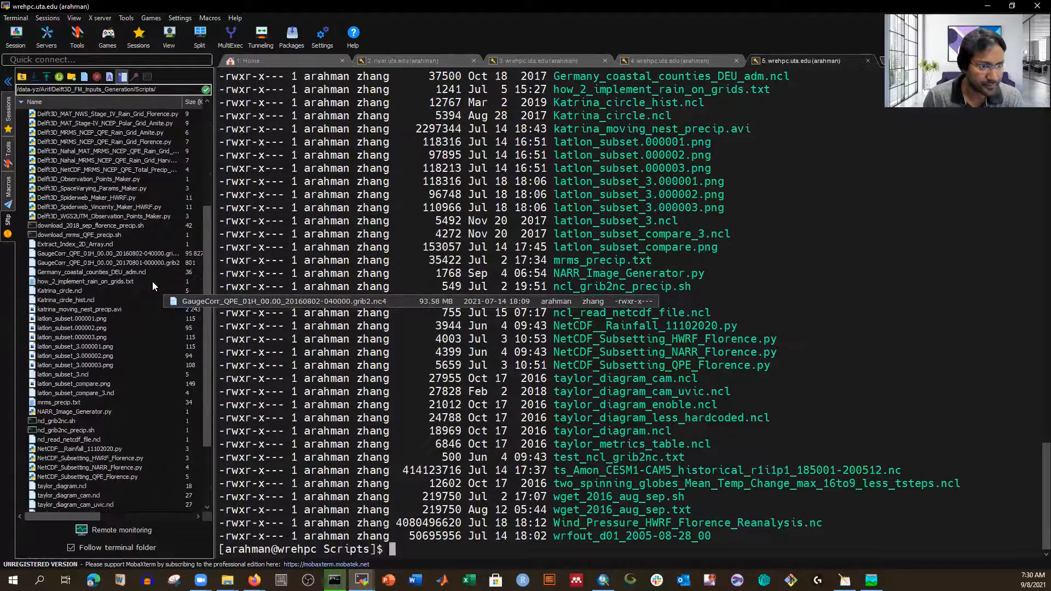
{"action": "scroll", "coordinate": [152, 283], "scroll_direction": "down", "scroll_amount": 3}
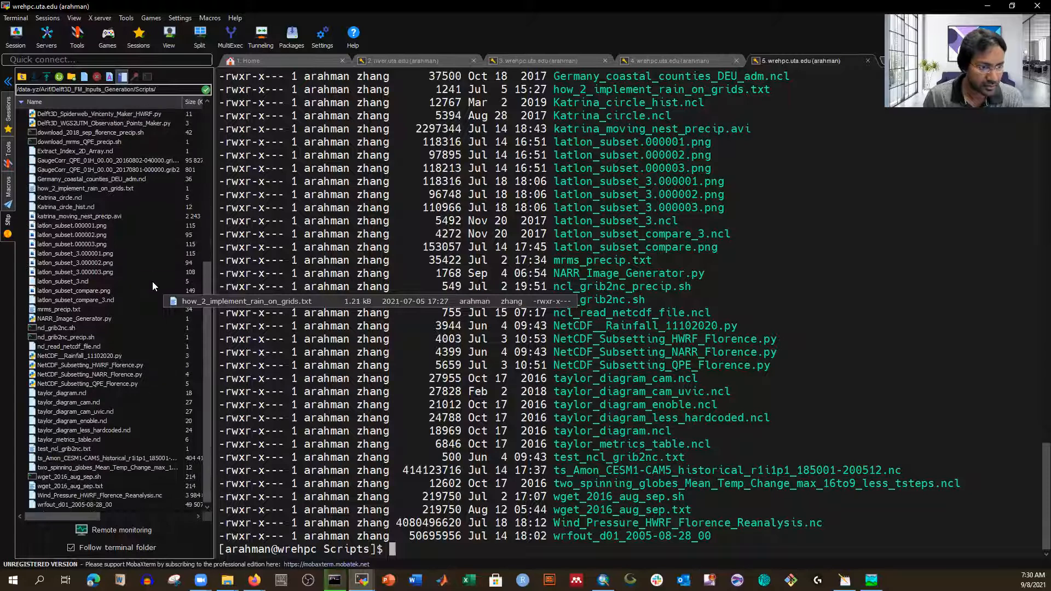
{"action": "scroll", "coordinate": [152, 281], "scroll_direction": "up", "scroll_amount": 10}
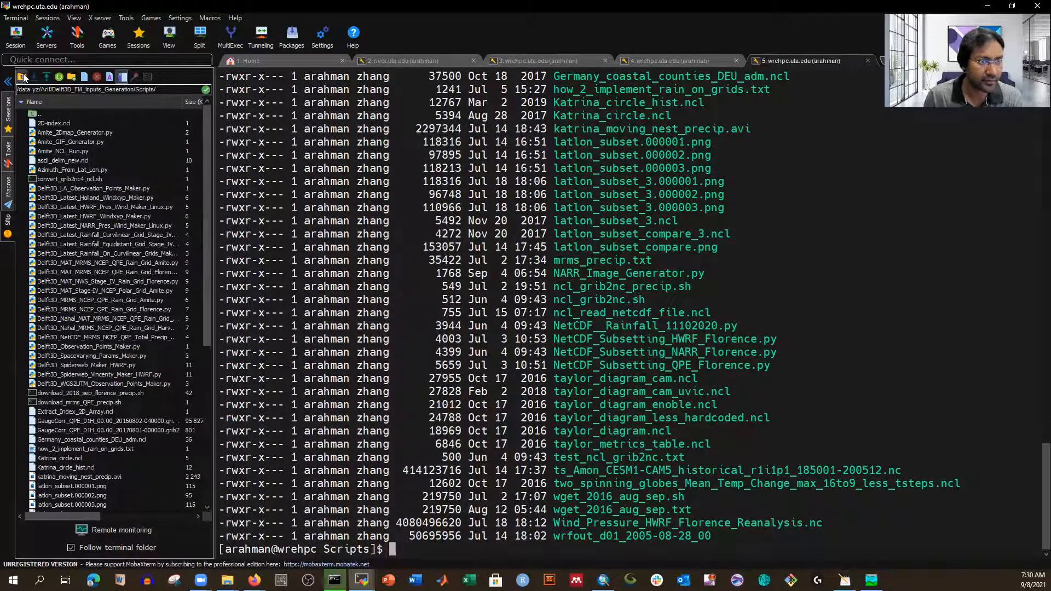
Go up to the Delft3D_FM_Inputs_Generation folder in the file browser and look through its subfolders.
{"action": "left_click", "coordinate": [23, 77]}
{"action": "scroll", "coordinate": [144, 236], "scroll_direction": "down", "scroll_amount": 3}
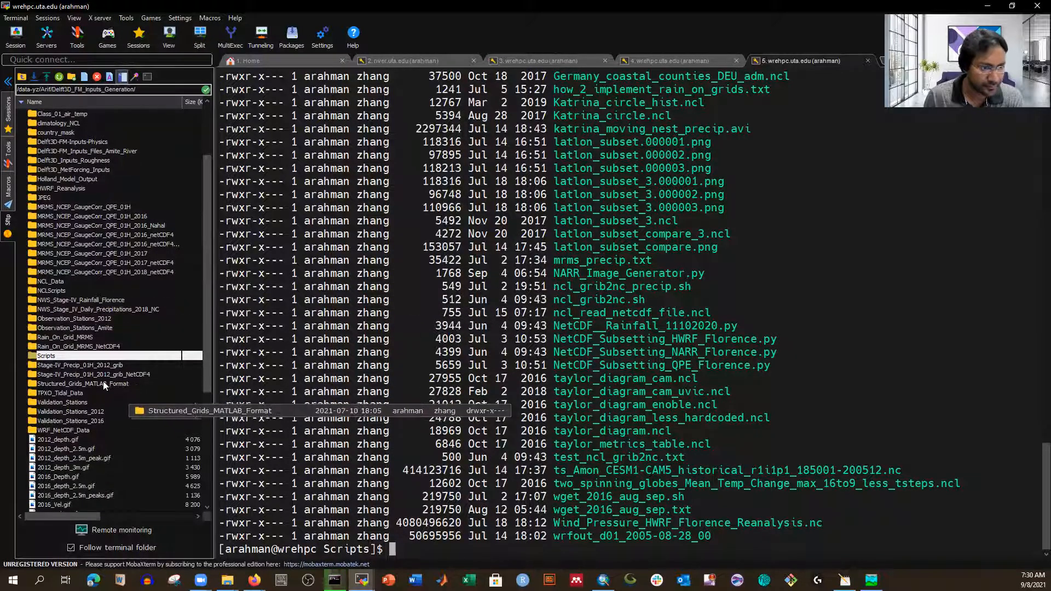
{"action": "scroll", "coordinate": [132, 361], "scroll_direction": "up", "scroll_amount": 3}
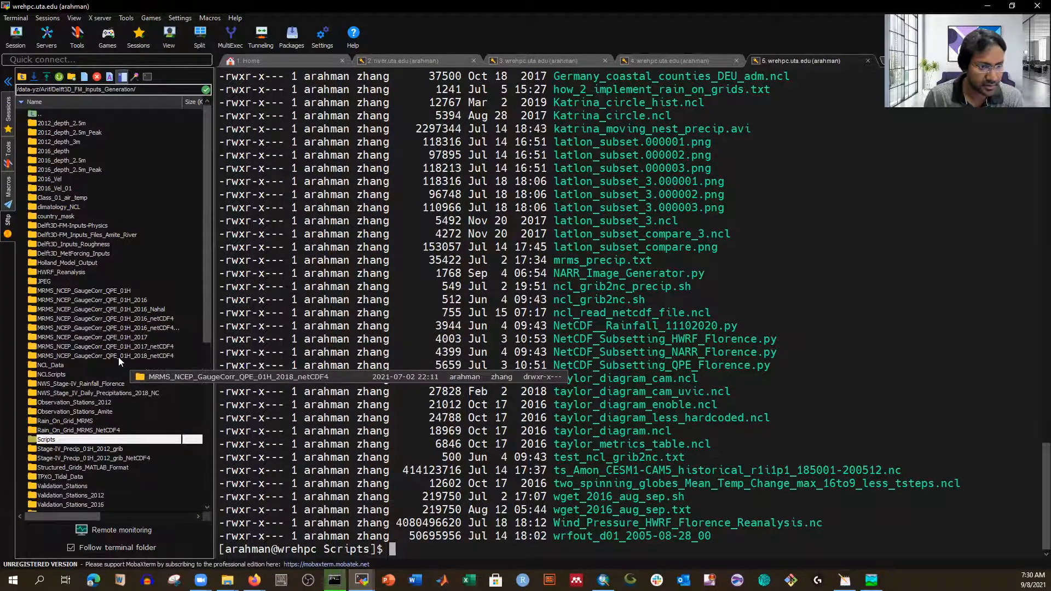
Go up one more level, check the contents of the Scripts folder there, and return to its parent folder.
{"action": "double_click", "coordinate": [34, 113]}
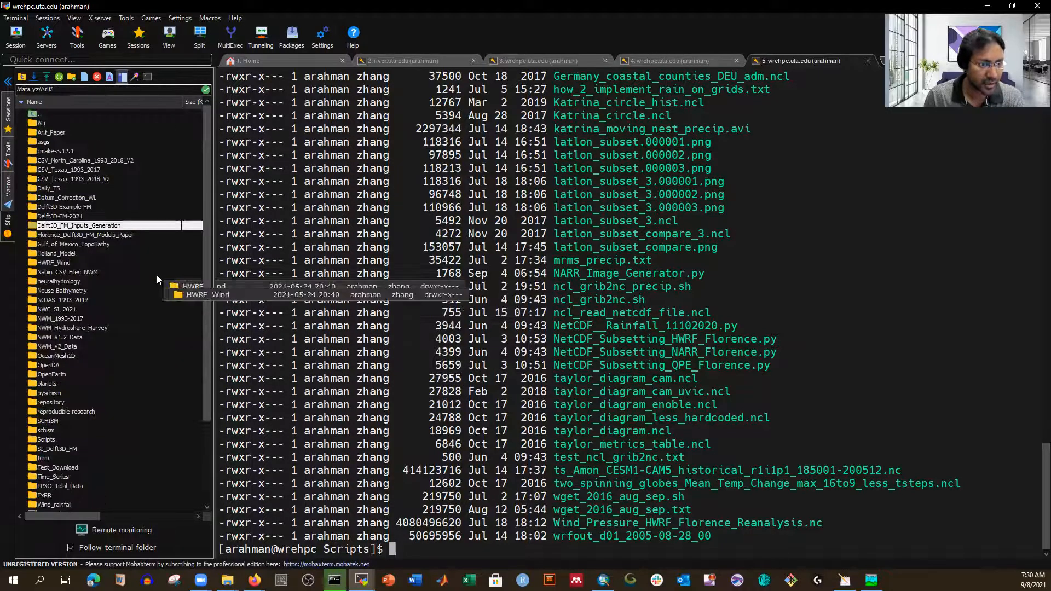
{"action": "scroll", "coordinate": [157, 279], "scroll_direction": "down", "scroll_amount": 1}
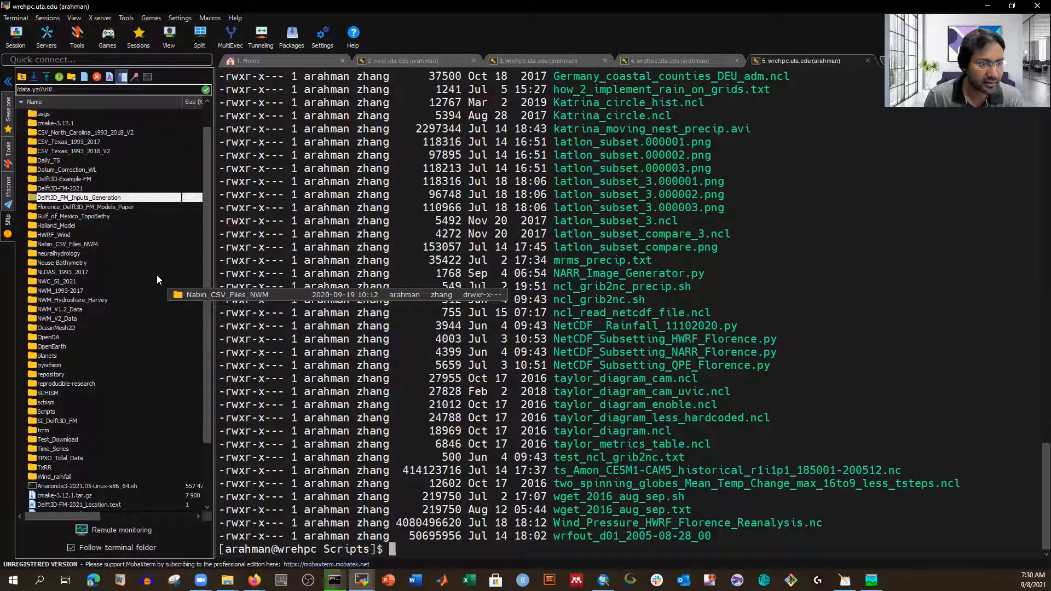
{"action": "left_click", "coordinate": [47, 409]}
{"action": "double_click", "coordinate": [48, 409]}
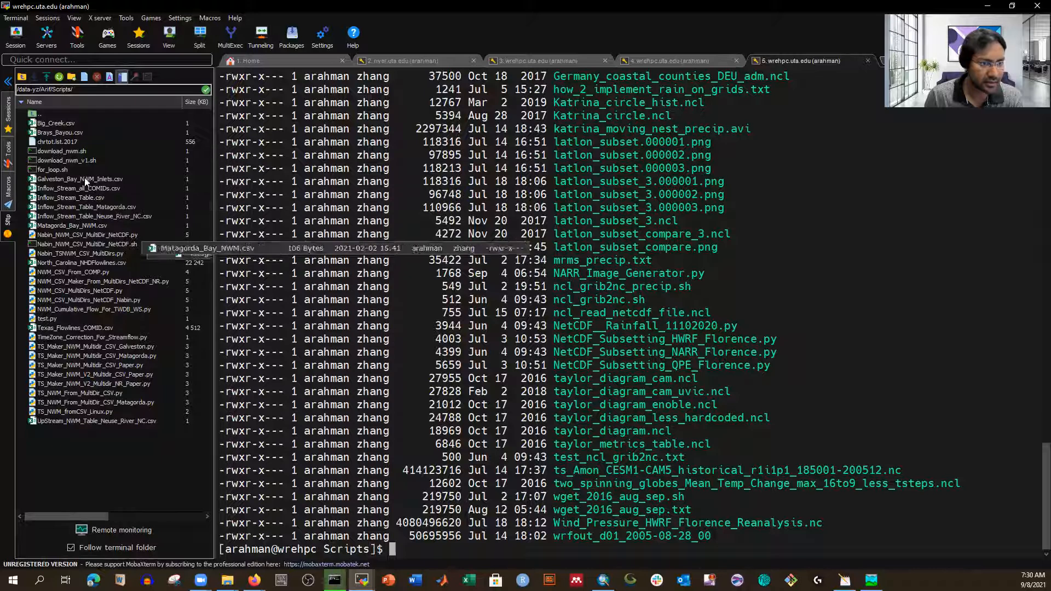
{"action": "left_click", "coordinate": [21, 80]}
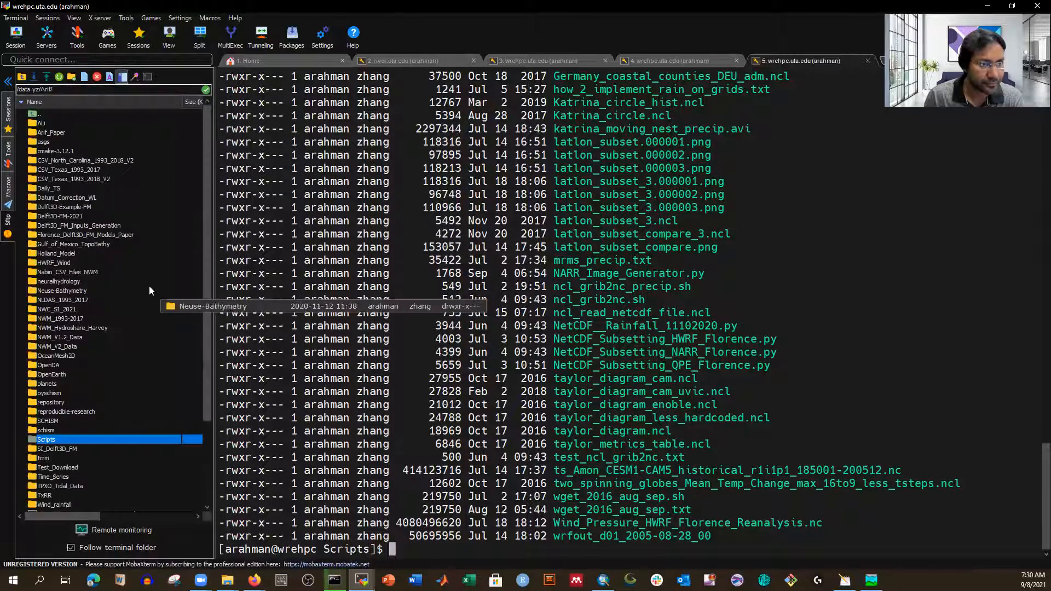
{"action": "scroll", "coordinate": [152, 290], "scroll_direction": "down", "scroll_amount": 1}
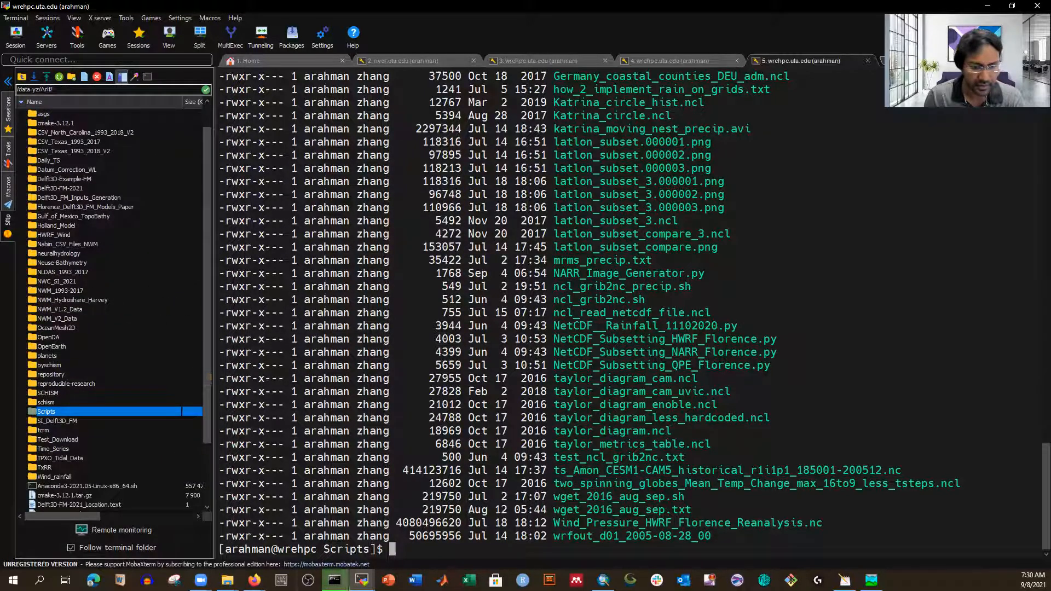
Switch to the Firefox window holding the Jupyter pages and bring up the Untitled1.ipynb notebook.
{"action": "left_click", "coordinate": [254, 580]}
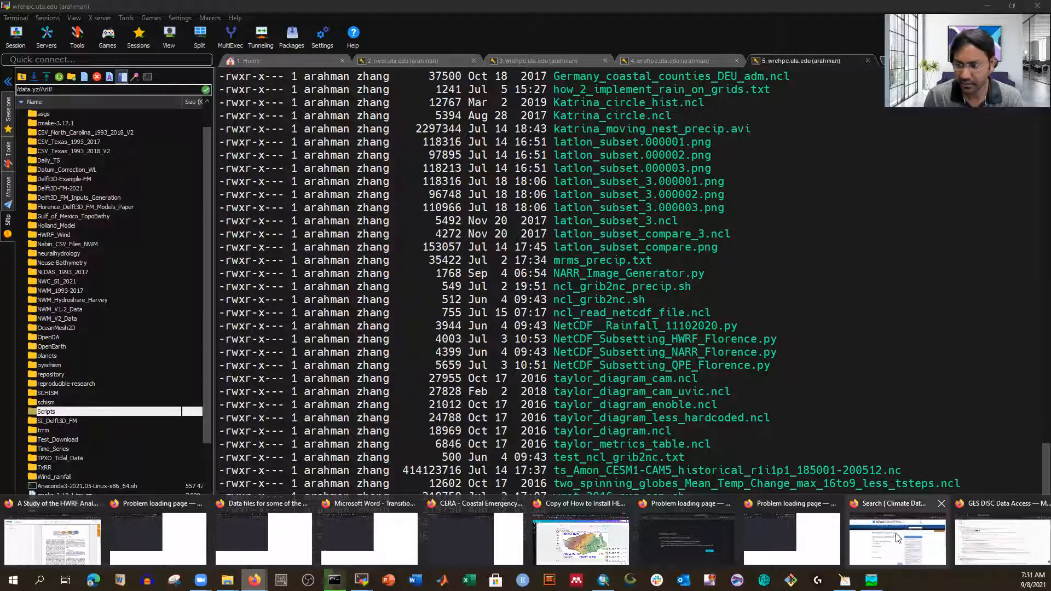
{"action": "left_click", "coordinate": [814, 544]}
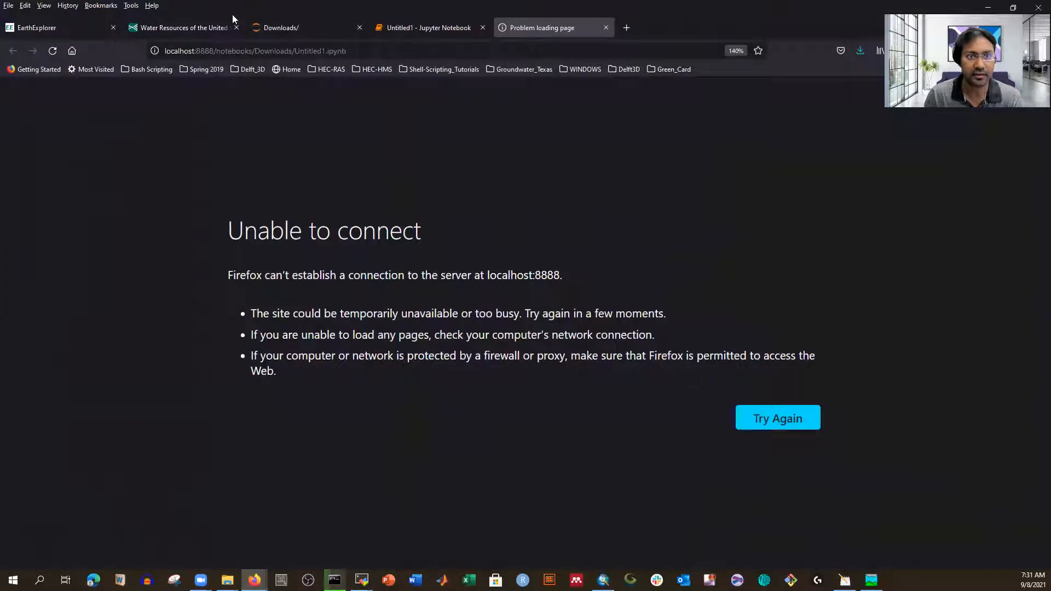
{"action": "left_click", "coordinate": [391, 28]}
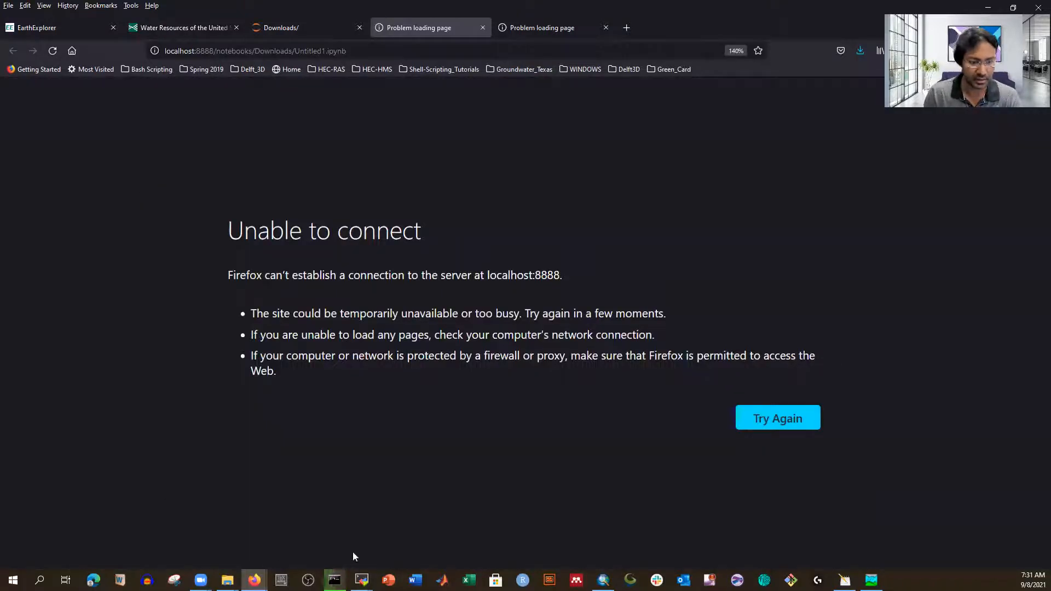
Launch the Windows Command Prompt.
{"action": "left_click", "coordinate": [13, 579]}
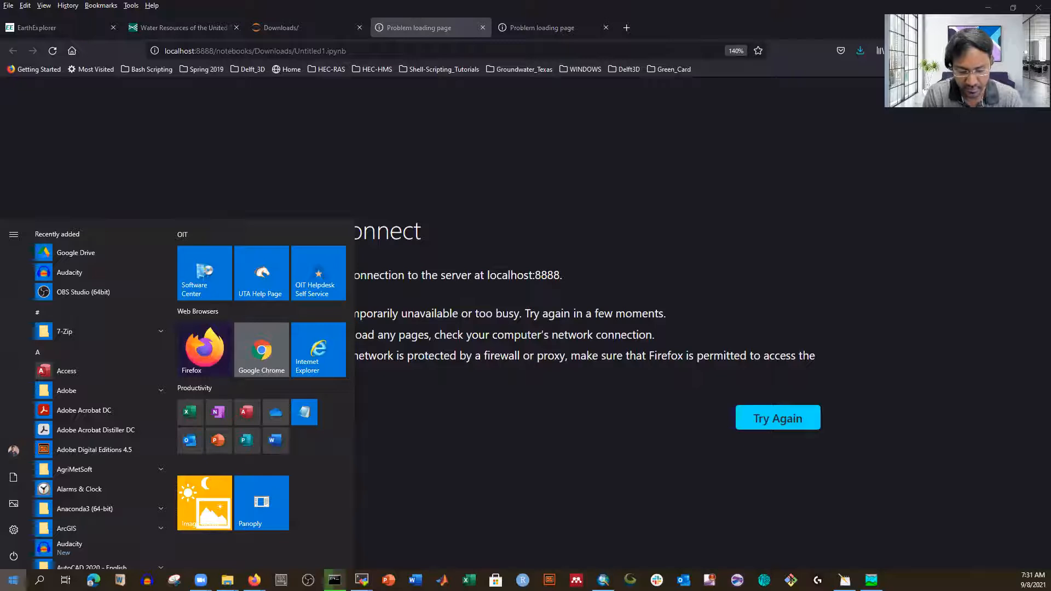
{"action": "type", "text": "cmd"}
{"action": "key", "text": "Return"}
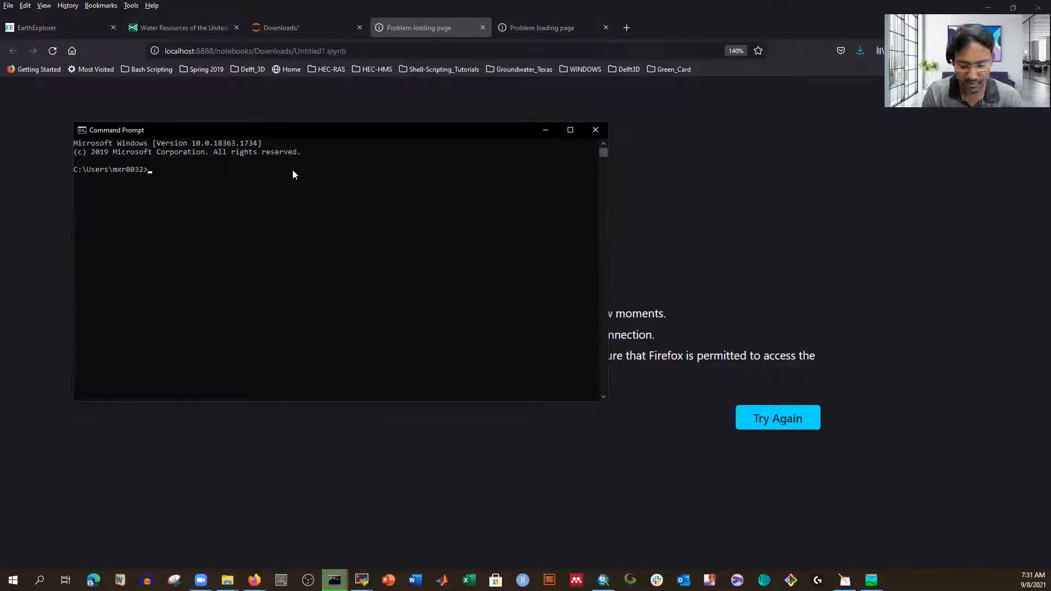
Try to run Holland_Model directly as a command at the prompt.
{"action": "type", "text": "Holland"}
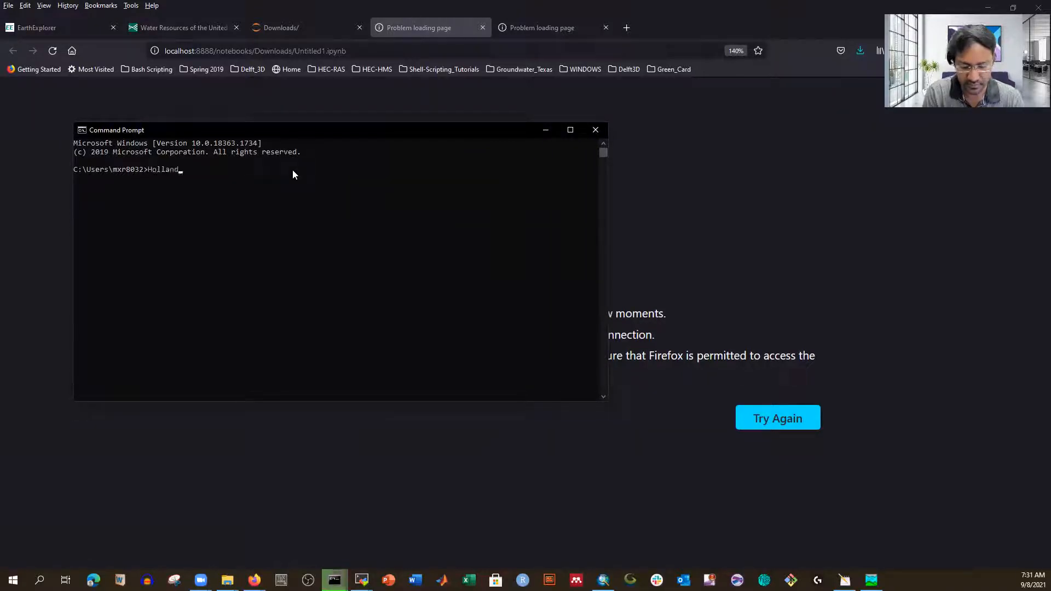
{"action": "type", "text": "_Model"}
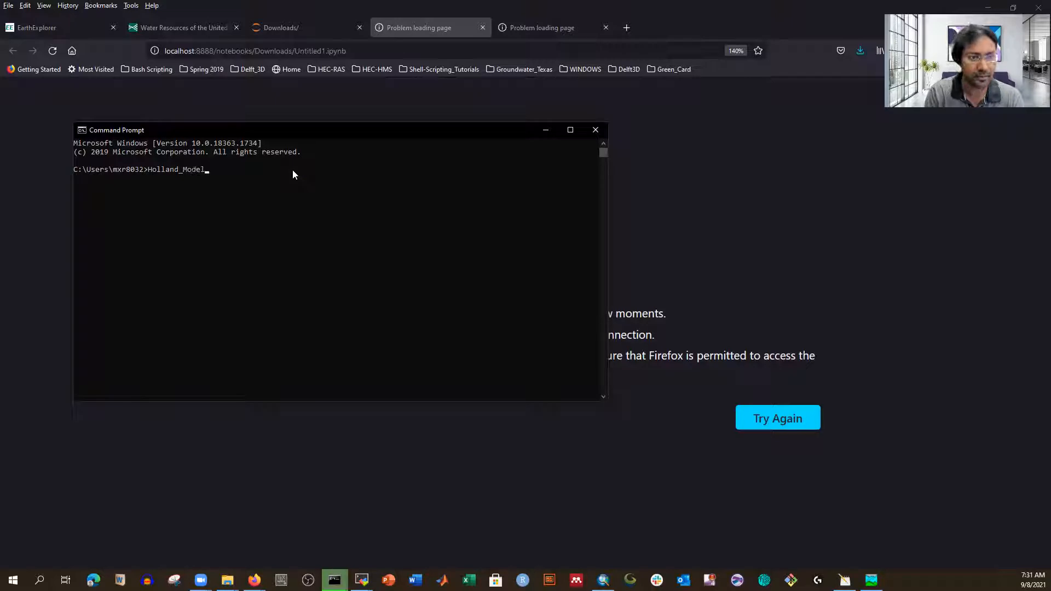
{"action": "key", "text": "Return"}
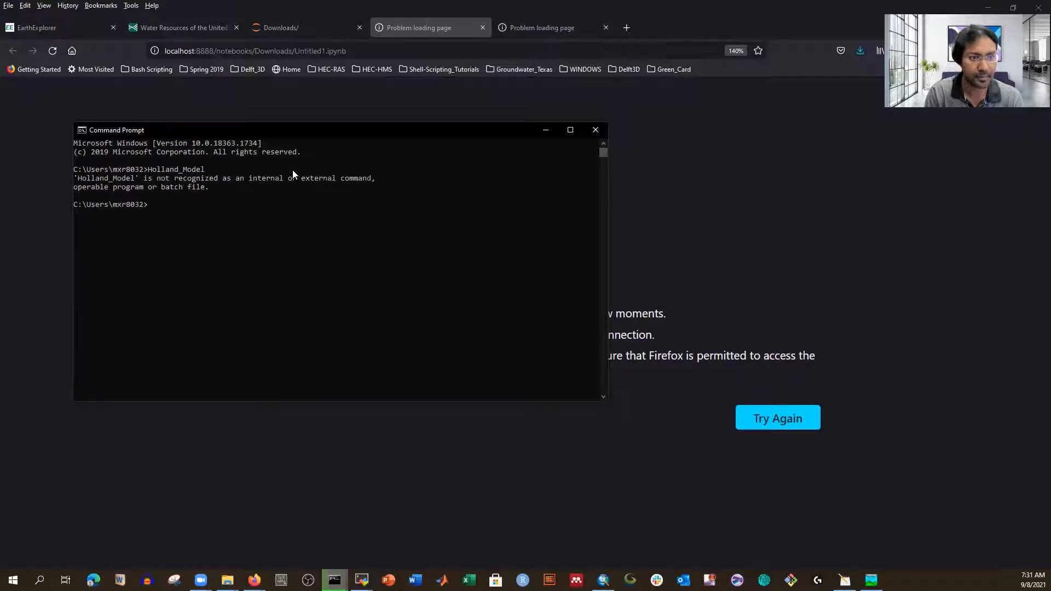
Activate the Holland_Model conda environment and start Jupyter Notebook from it.
{"action": "type", "text": "conda activate Holland_Model"}
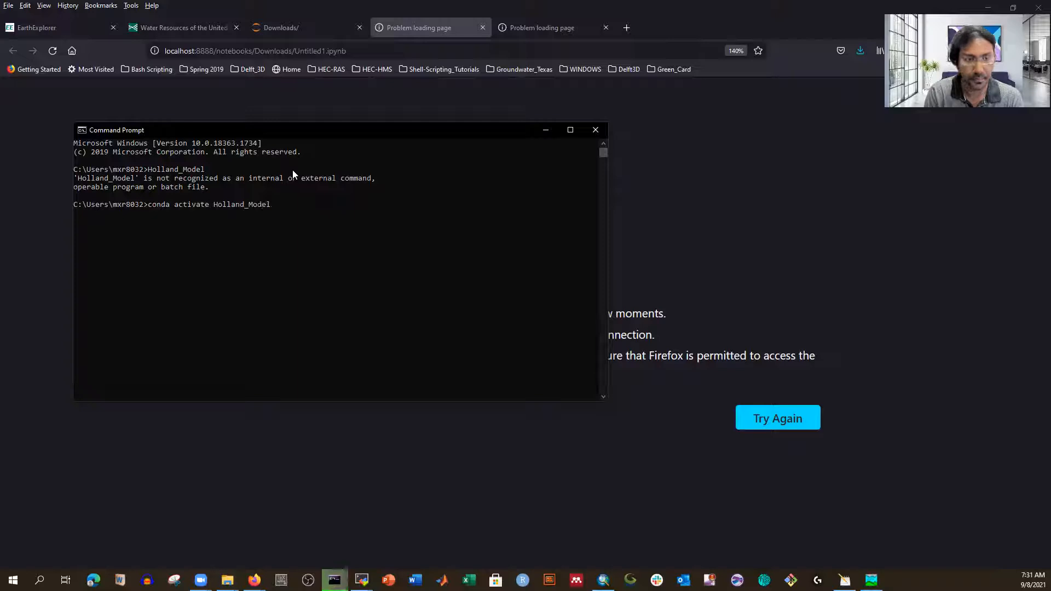
{"action": "key", "text": "Return"}
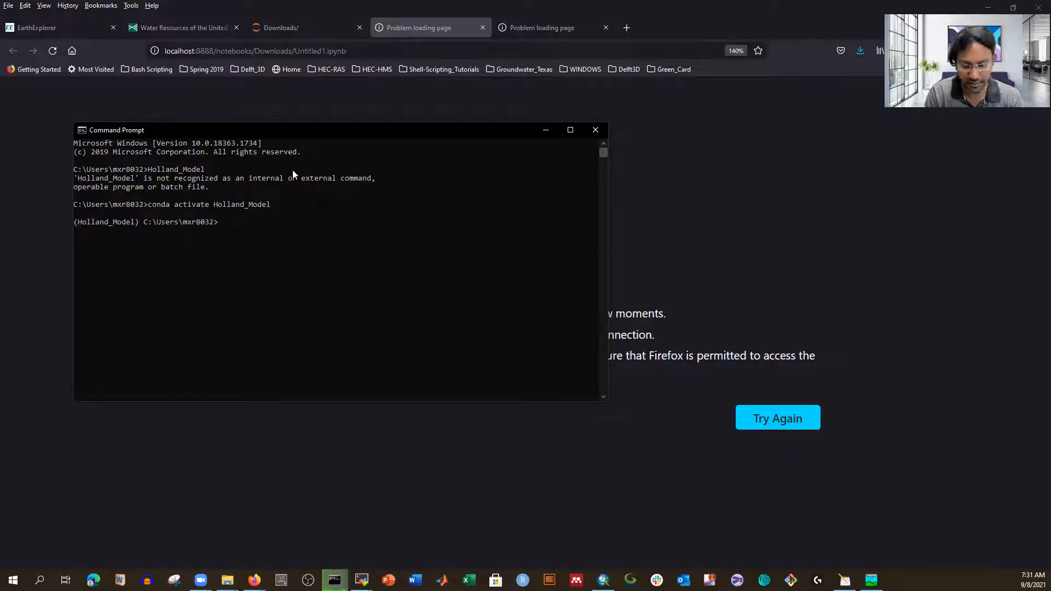
{"action": "type", "text": "jupy"}
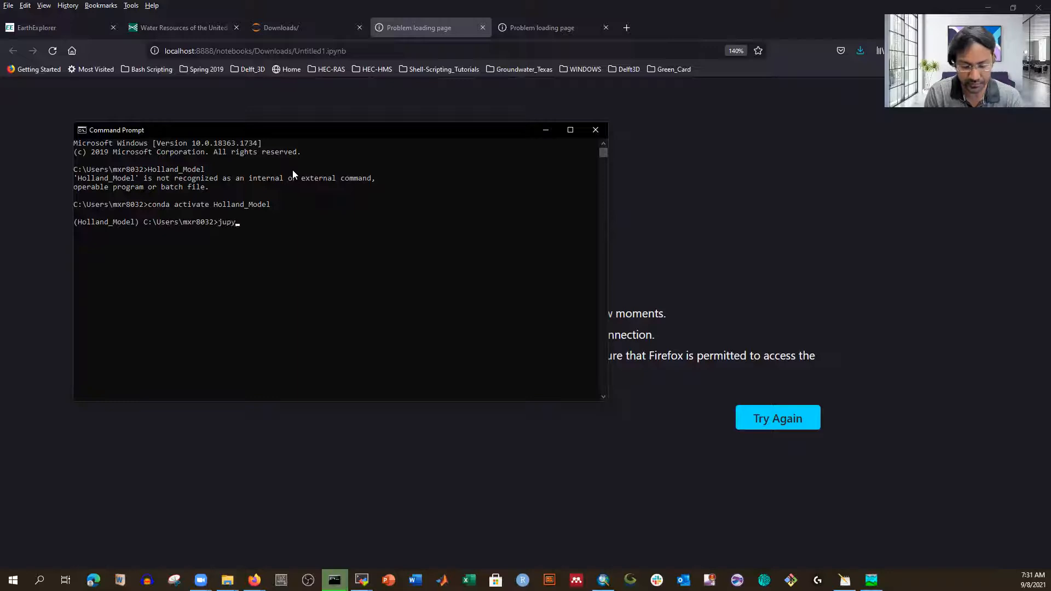
{"action": "type", "text": "ter notebook"}
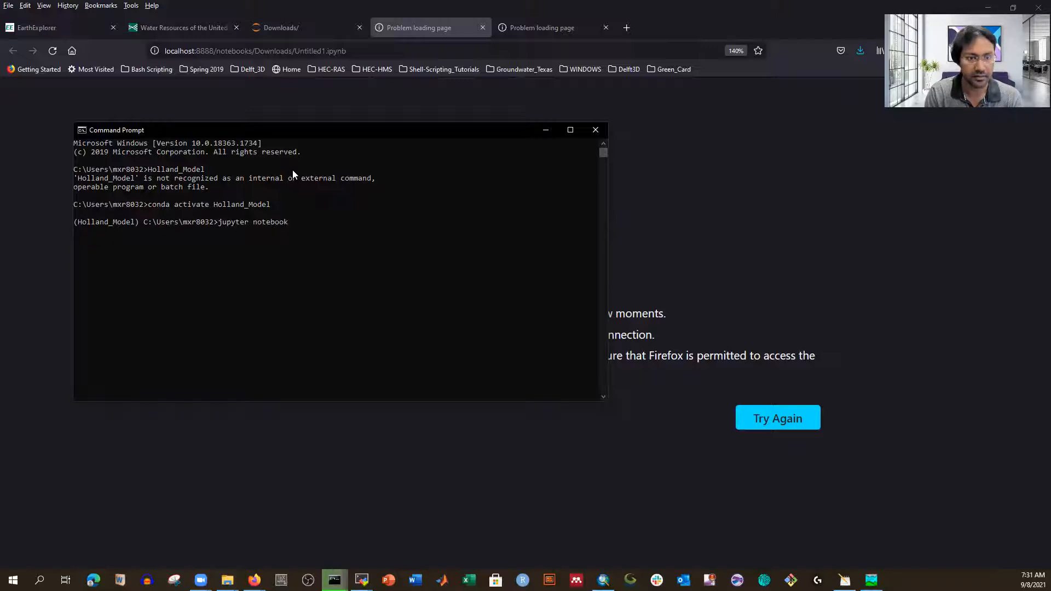
{"action": "key", "text": "Return"}
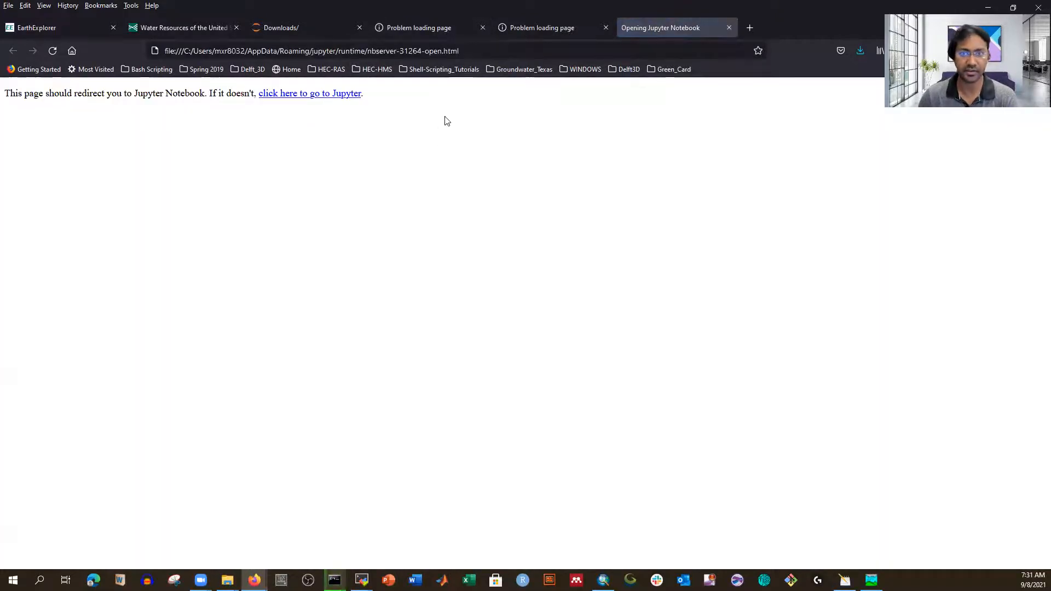
Try to reload the Untitled1.ipynb notebook page in Firefox and check the Jupyter Downloads folder for the file.
{"action": "left_click", "coordinate": [402, 27]}
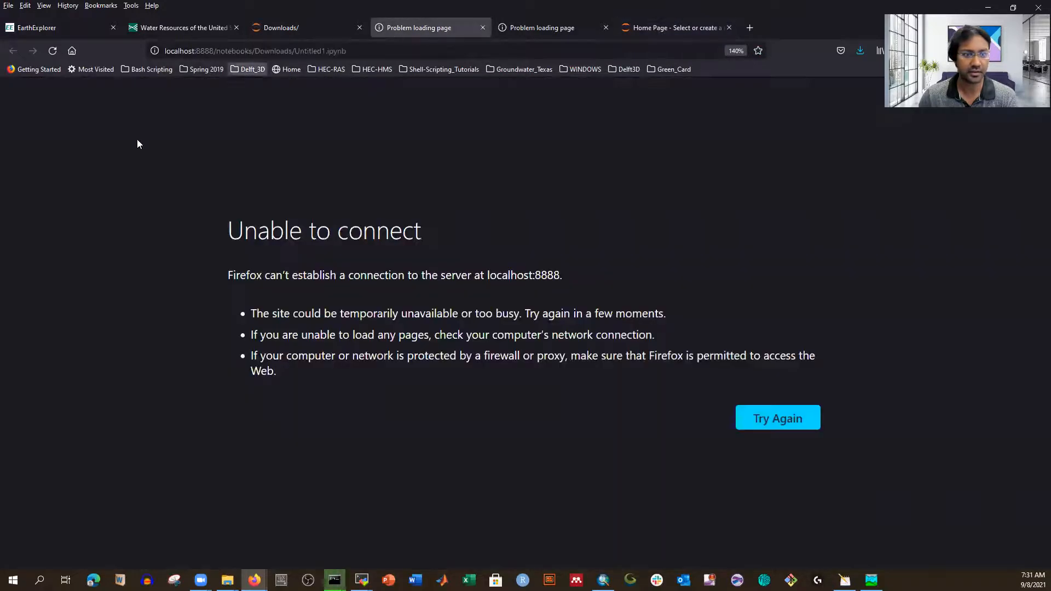
{"action": "left_click", "coordinate": [772, 422]}
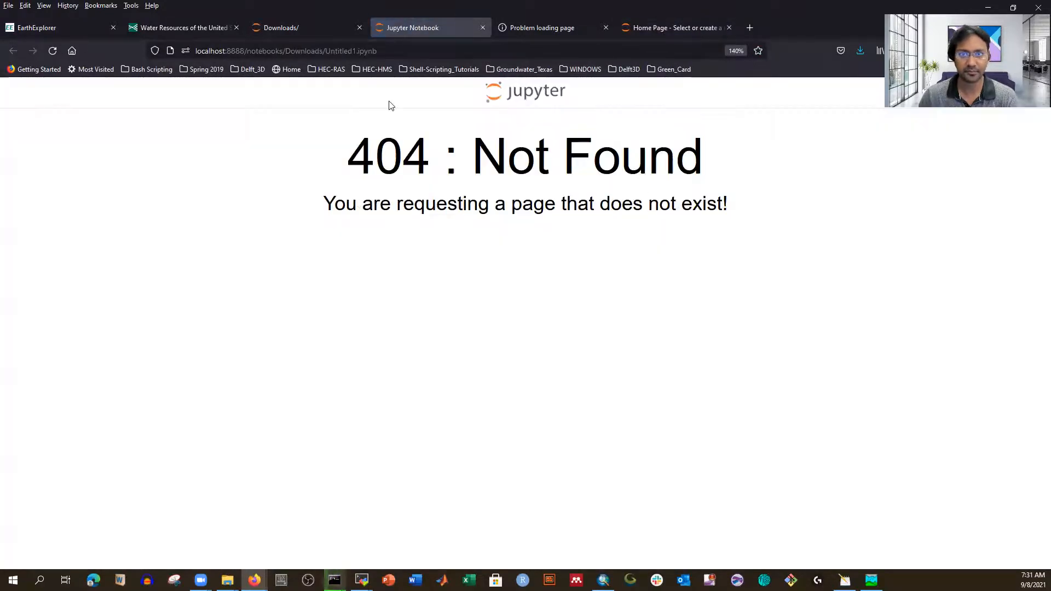
{"action": "left_click", "coordinate": [301, 28]}
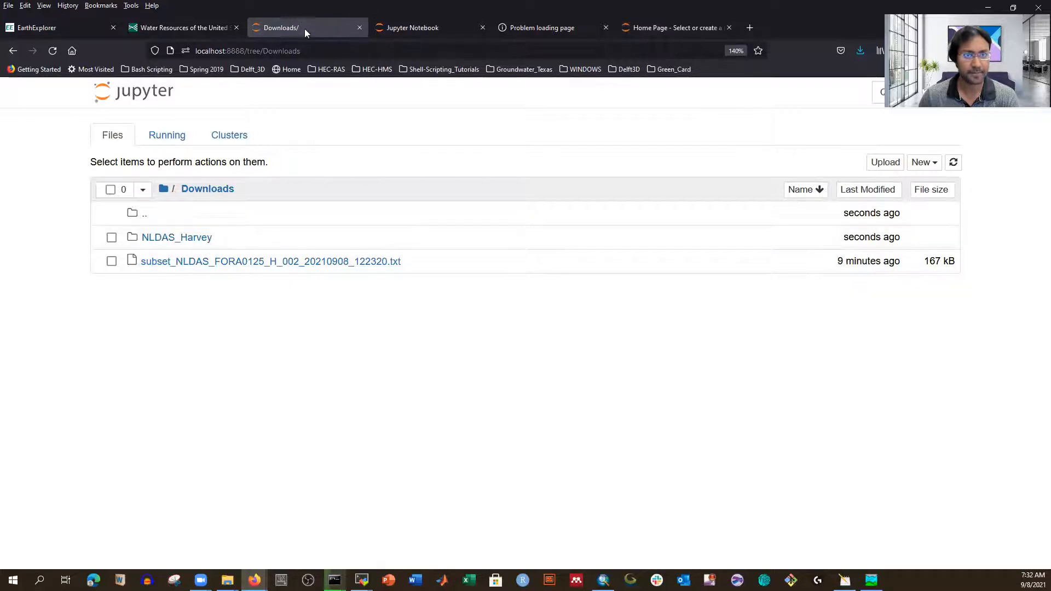
{"action": "left_click", "coordinate": [375, 30]}
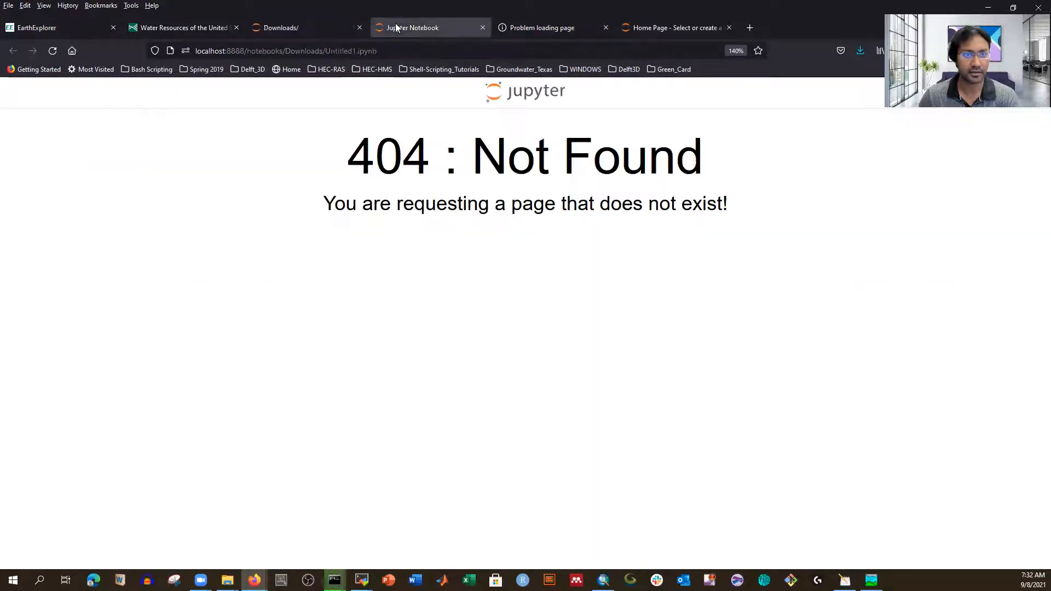
{"action": "left_click", "coordinate": [54, 54]}
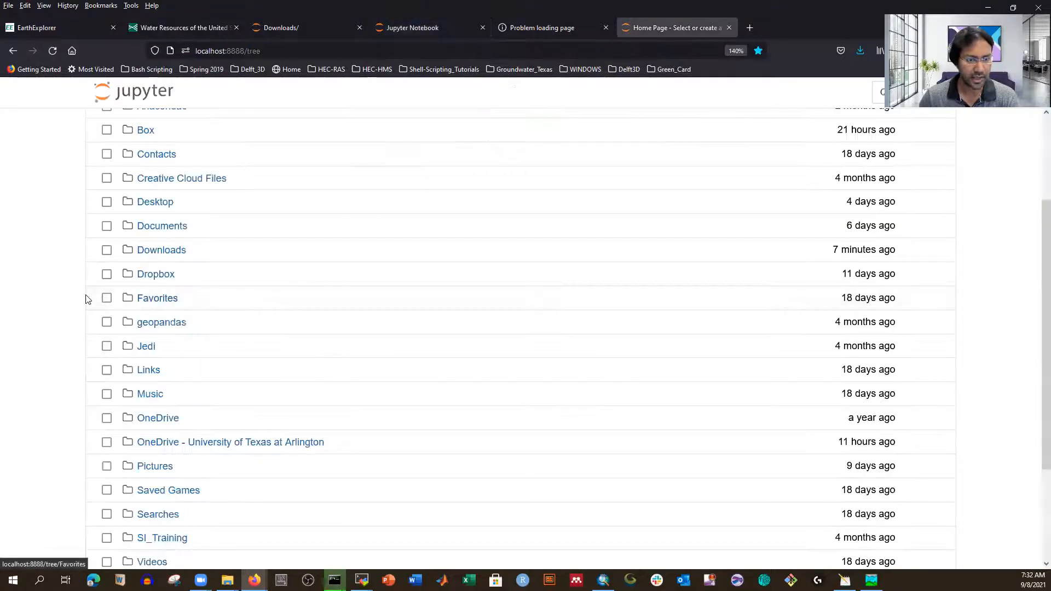
Look through the folders on the new Jupyter home page and open Downloads.
{"action": "scroll", "coordinate": [86, 299], "scroll_direction": "down", "scroll_amount": 3}
{"action": "scroll", "coordinate": [87, 312], "scroll_direction": "down", "scroll_amount": 1}
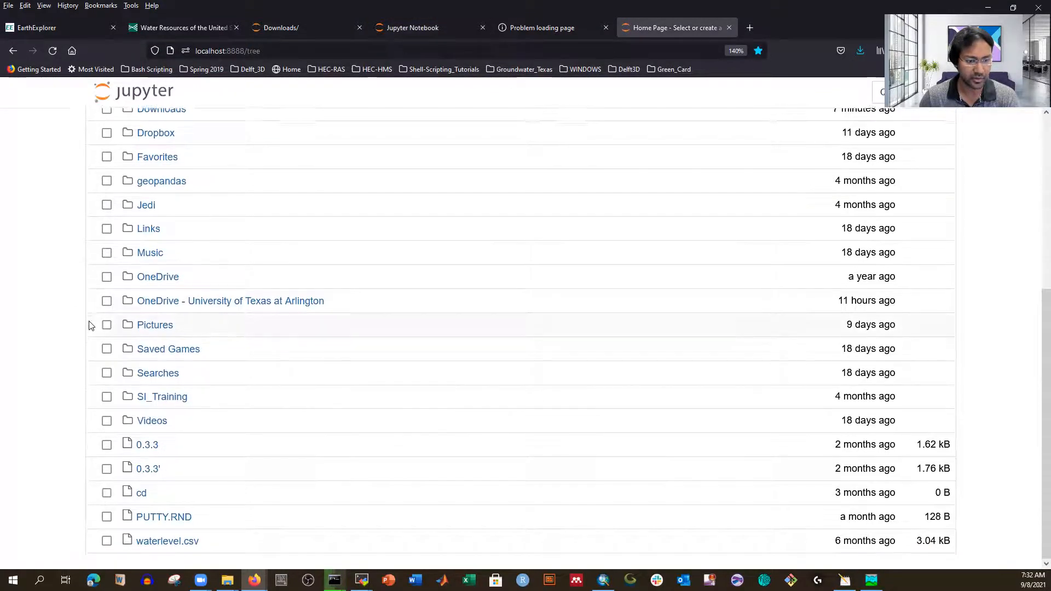
{"action": "scroll", "coordinate": [96, 306], "scroll_direction": "up", "scroll_amount": 5}
{"action": "scroll", "coordinate": [93, 262], "scroll_direction": "down", "scroll_amount": 3}
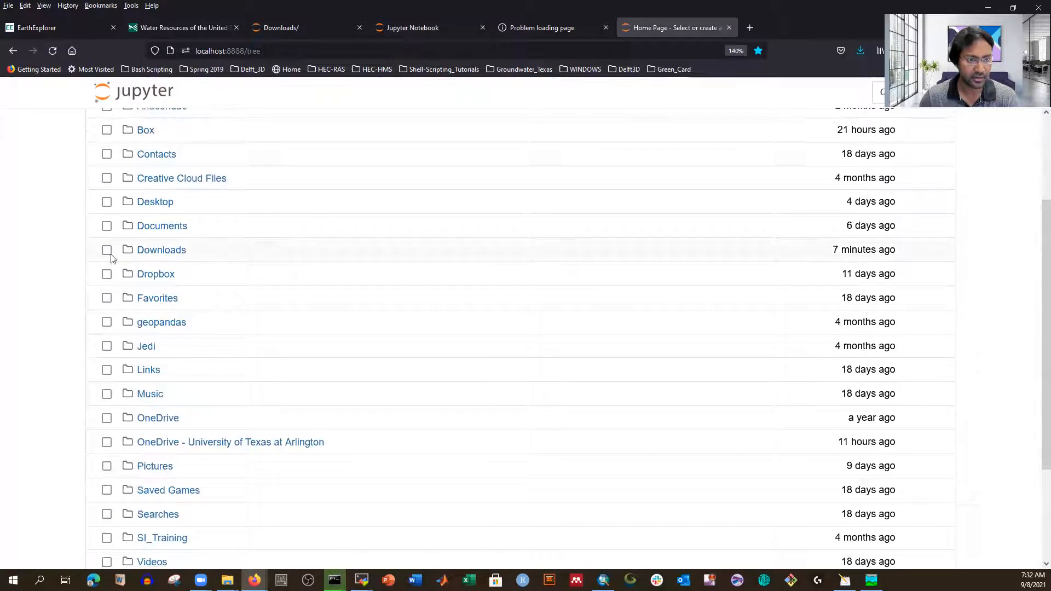
{"action": "left_click", "coordinate": [160, 252]}
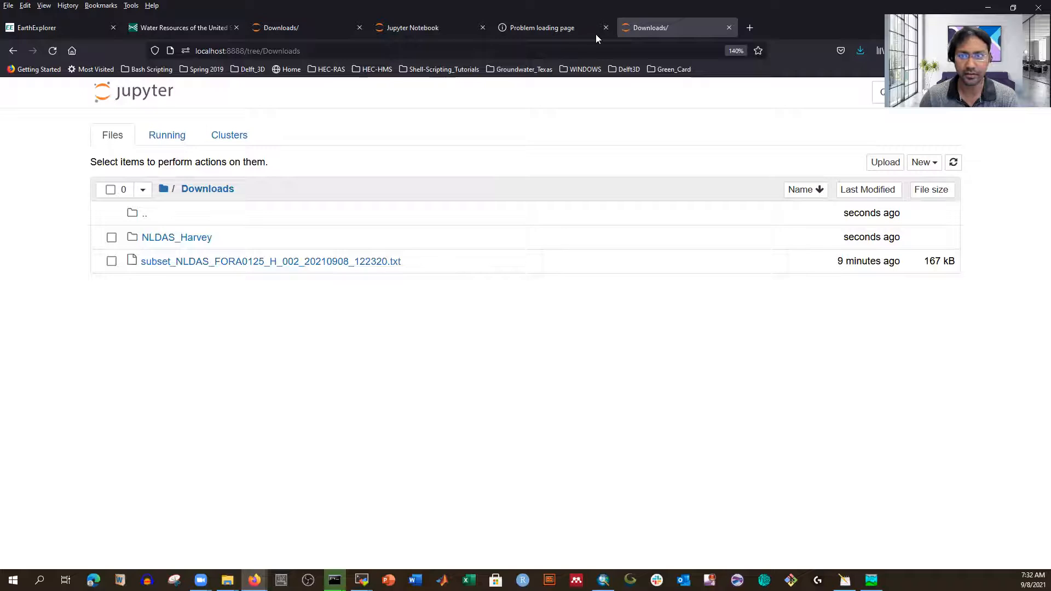
Return to the Jupyter home folder, open Documents and look through its folders and notebooks for the processing scripts.
{"action": "key", "text": "alt+Left"}
{"action": "scroll", "coordinate": [192, 323], "scroll_direction": "down", "scroll_amount": 3}
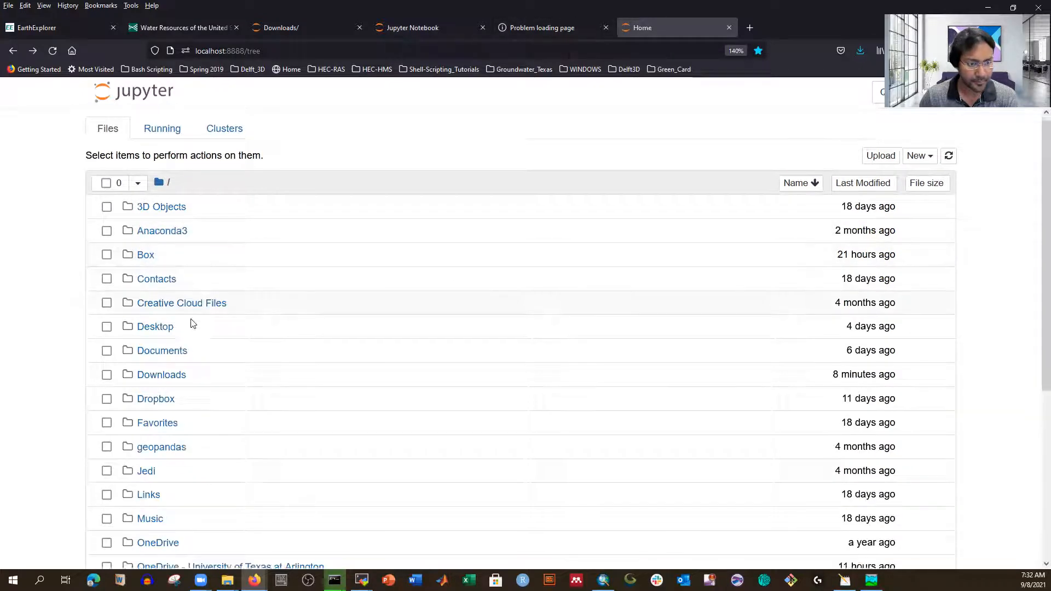
{"action": "left_click", "coordinate": [167, 226]}
{"action": "scroll", "coordinate": [398, 287], "scroll_direction": "down", "scroll_amount": 3}
{"action": "scroll", "coordinate": [398, 287], "scroll_direction": "up", "scroll_amount": 1}
{"action": "scroll", "coordinate": [397, 287], "scroll_direction": "down", "scroll_amount": 1}
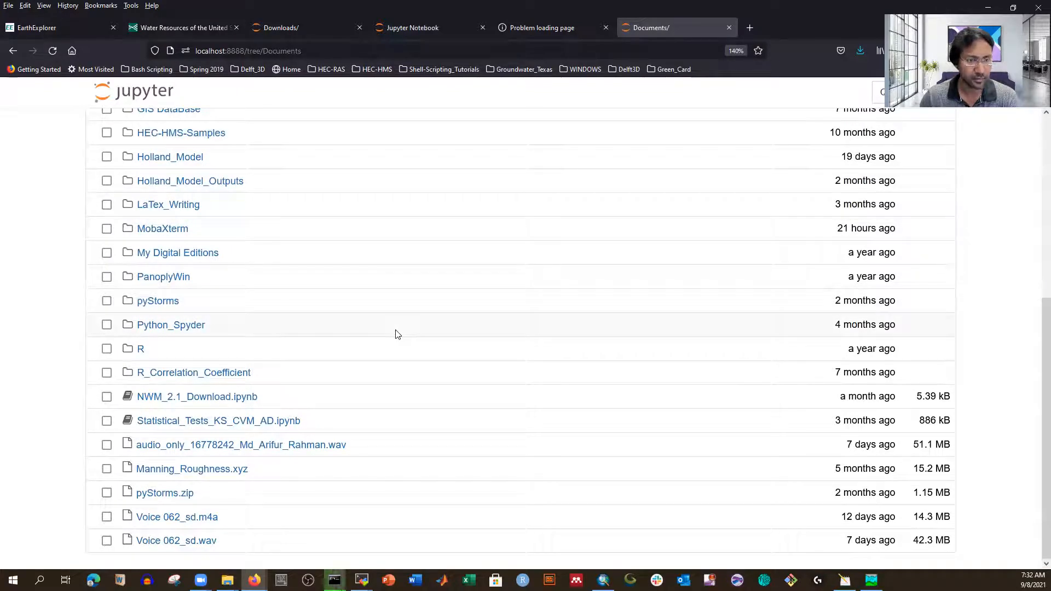
{"action": "scroll", "coordinate": [397, 335], "scroll_direction": "up", "scroll_amount": 5}
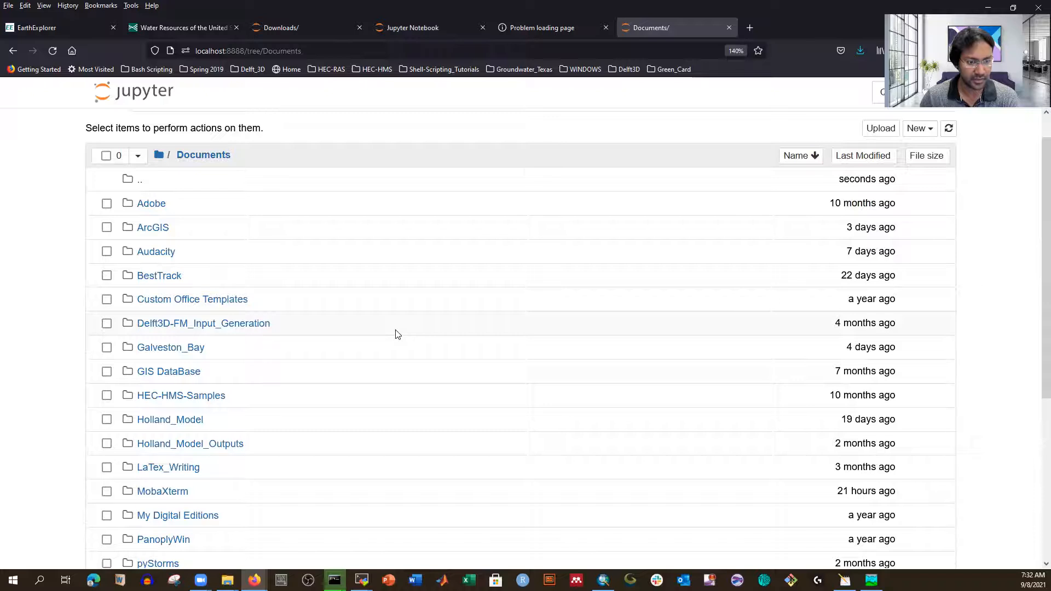
{"action": "scroll", "coordinate": [397, 334], "scroll_direction": "up", "scroll_amount": 1}
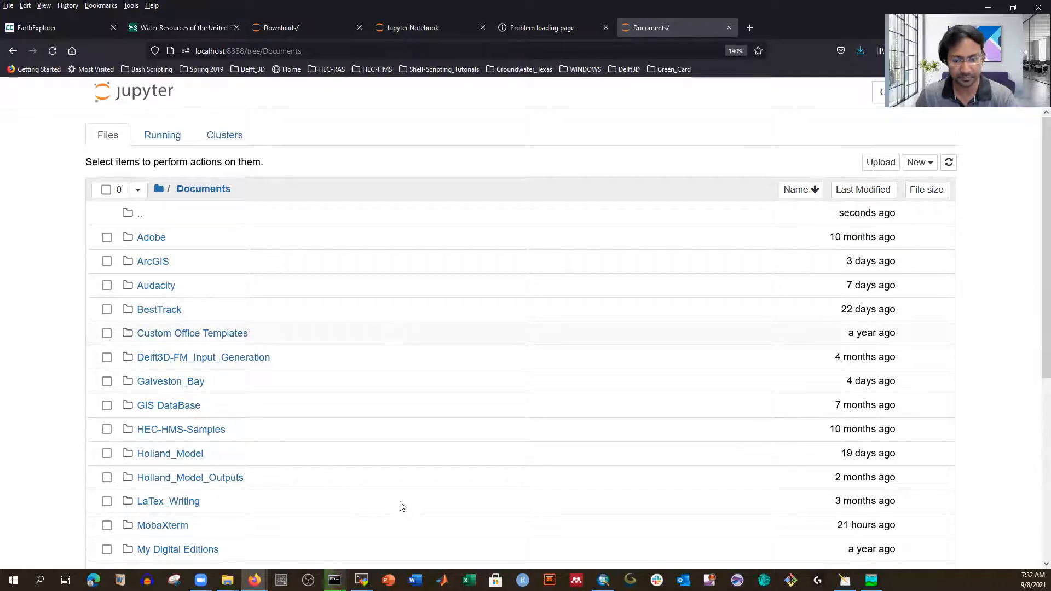
{"action": "scroll", "coordinate": [707, 558], "scroll_direction": "down", "scroll_amount": 1}
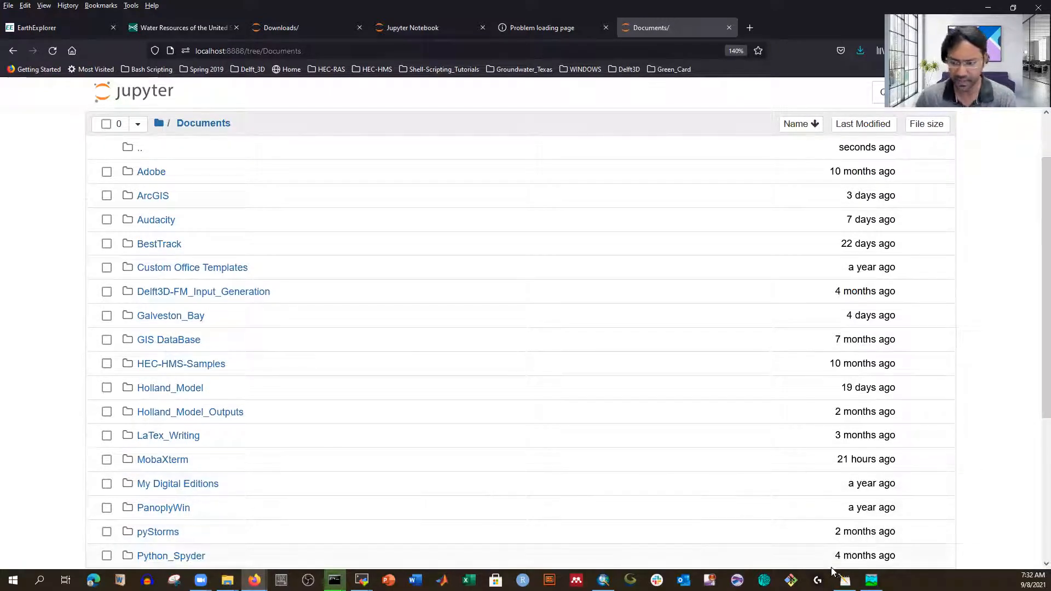
Switch to MobaTextEditor, close the GHCN precipitation extraction script and minimize the editor.
{"action": "left_click", "coordinate": [844, 580]}
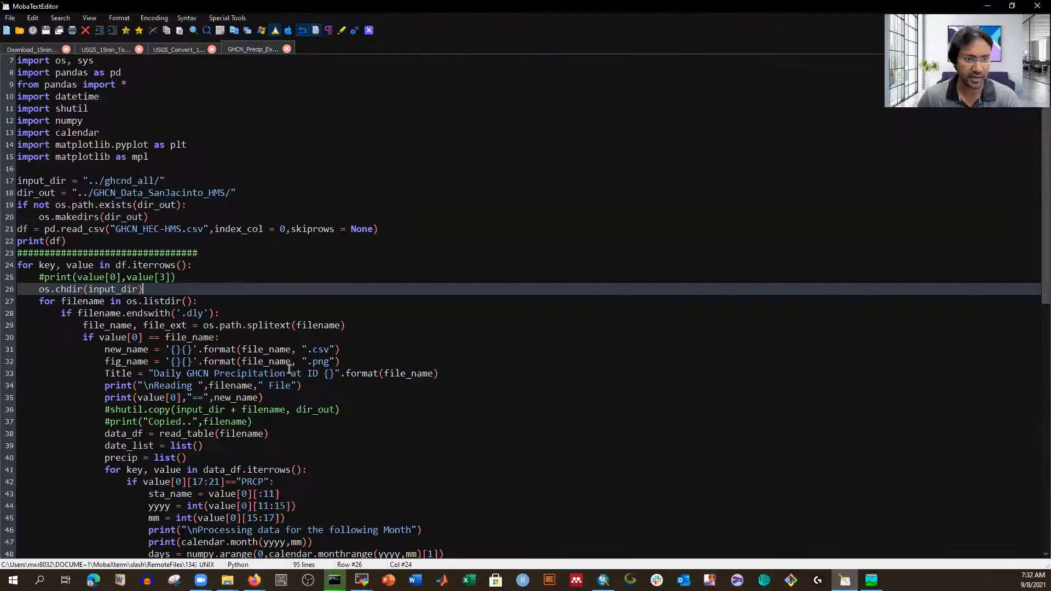
{"action": "left_click", "coordinate": [286, 49]}
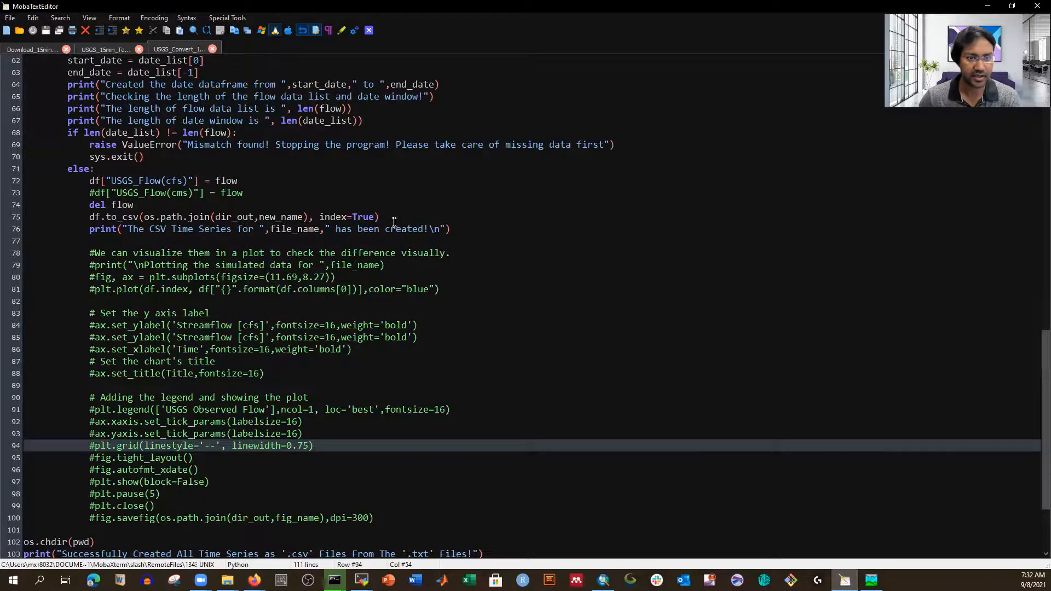
{"action": "left_click", "coordinate": [987, 9]}
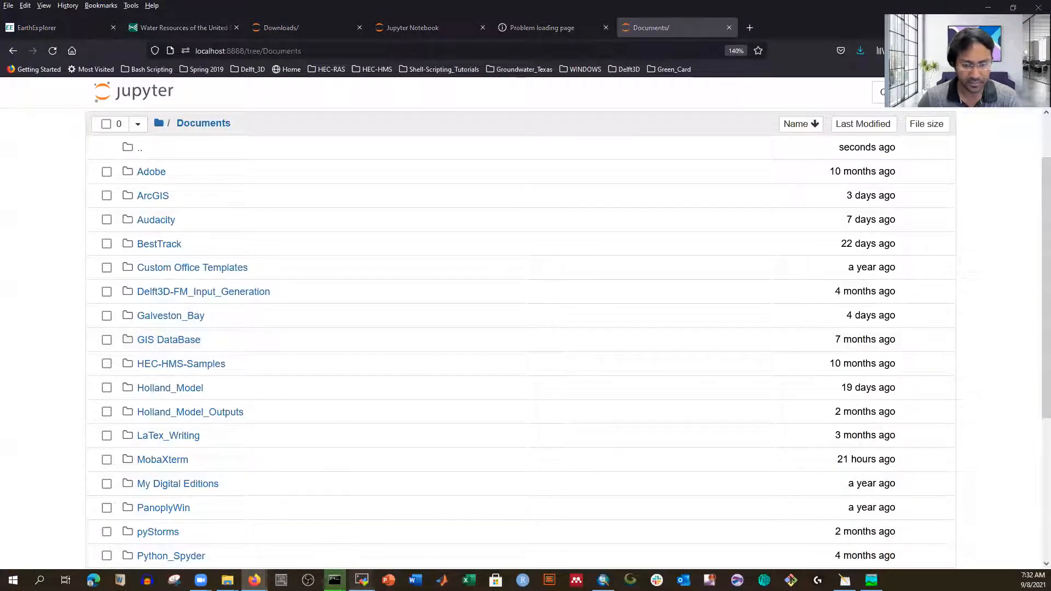
Switch to MobaXterm and look through the NWM_TxRR_Validation_Updated/Scripts folder in the fourth remote session for the processing script.
{"action": "left_click", "coordinate": [362, 580]}
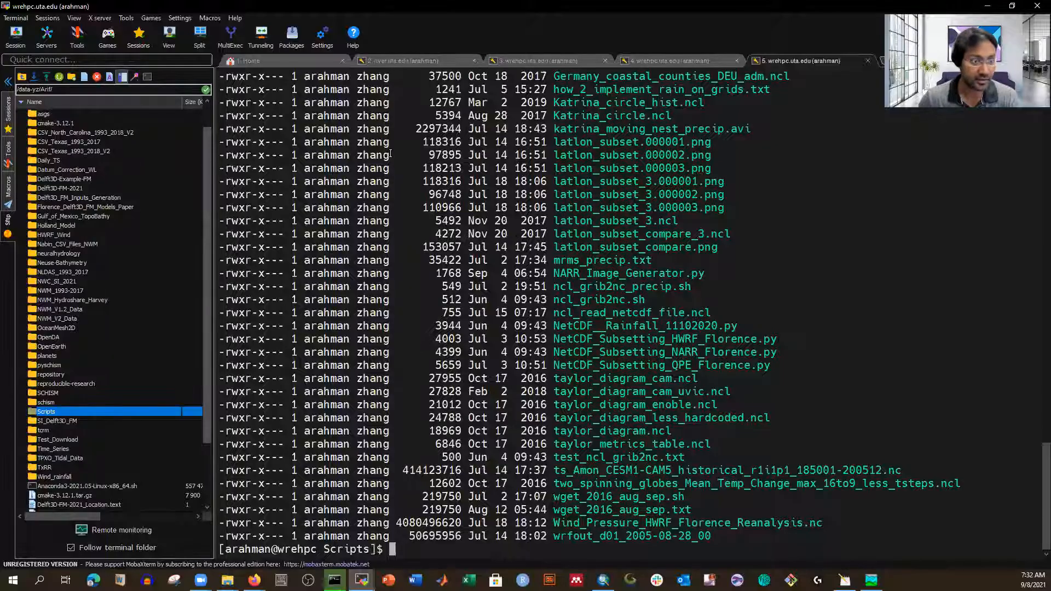
{"action": "left_click", "coordinate": [661, 59]}
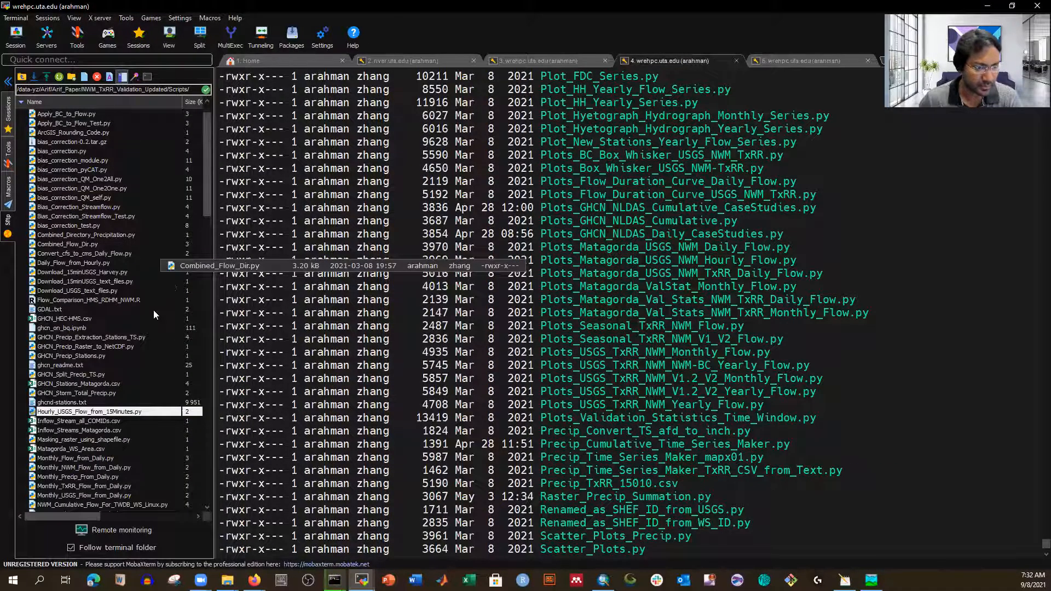
{"action": "scroll", "coordinate": [153, 310], "scroll_direction": "down", "scroll_amount": 13}
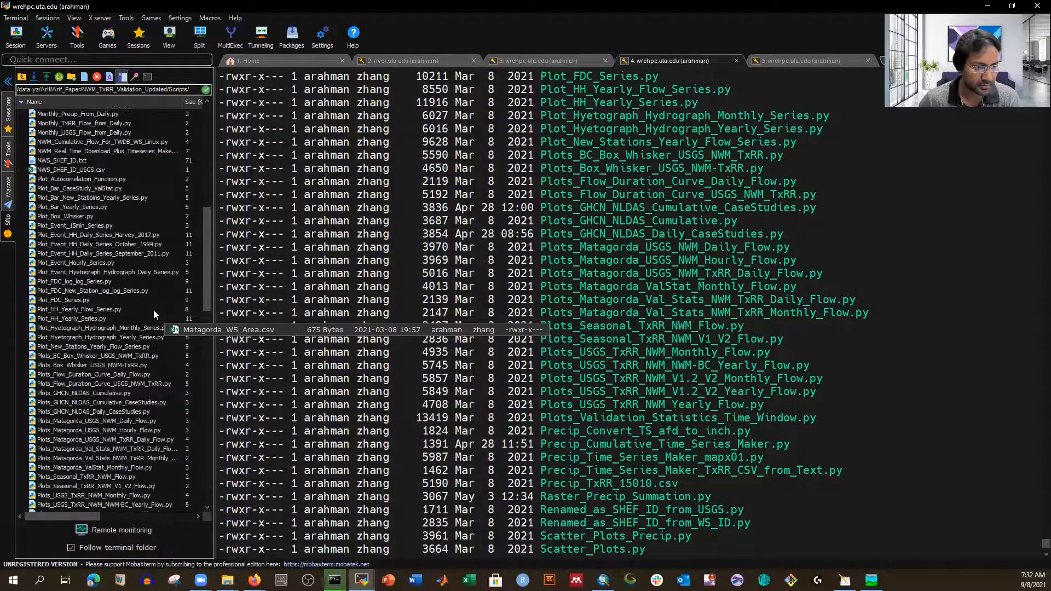
{"action": "scroll", "coordinate": [153, 309], "scroll_direction": "down", "scroll_amount": 9}
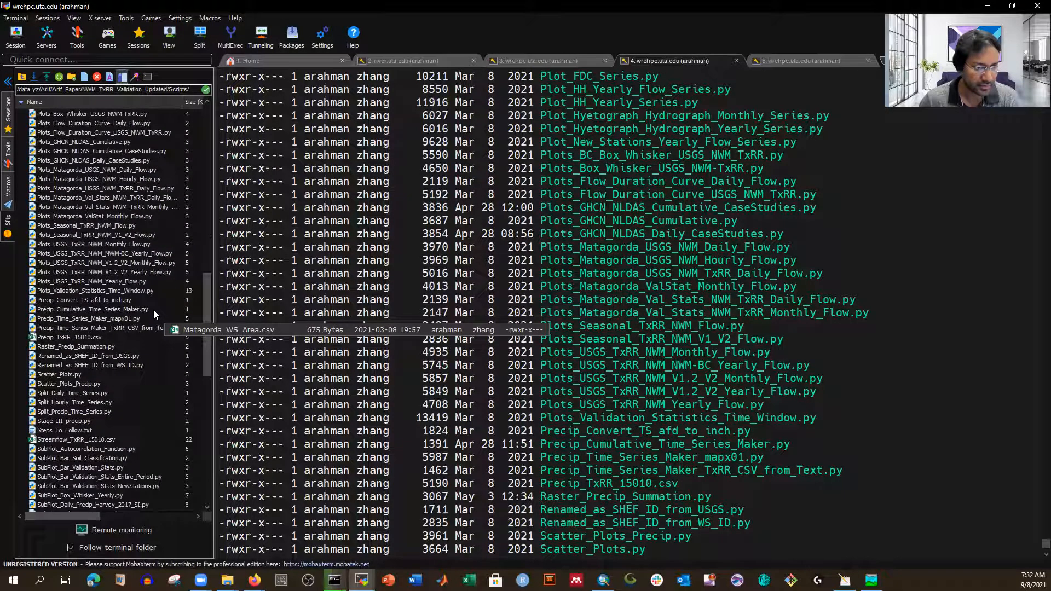
{"action": "scroll", "coordinate": [153, 310], "scroll_direction": "down", "scroll_amount": 6}
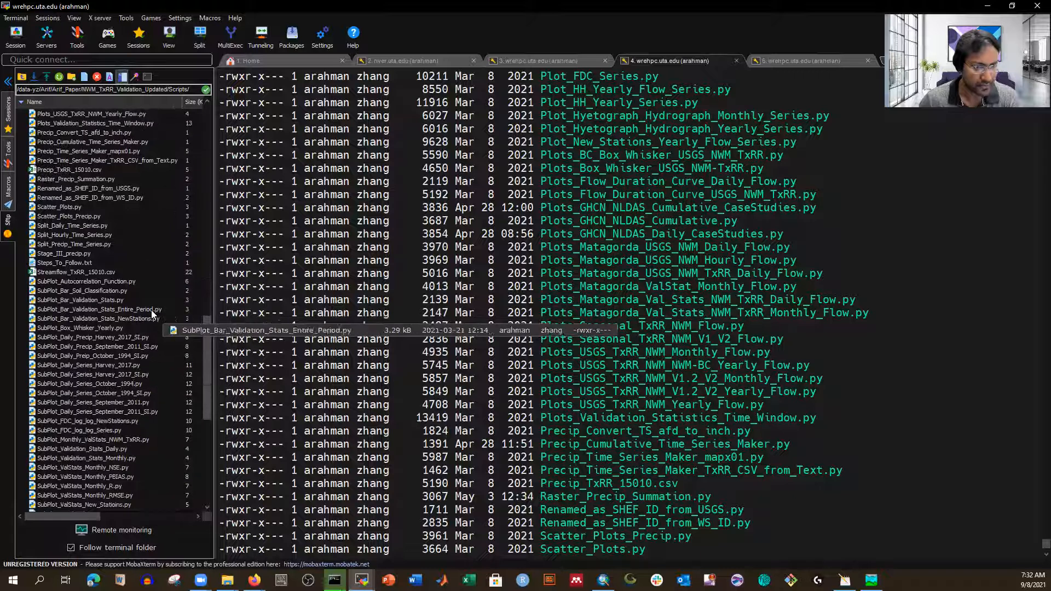
Switch to the fifth remote session and look through the scripts in the Delft3D_FM_Inputs_Generation/Scripts folder.
{"action": "left_click", "coordinate": [784, 65]}
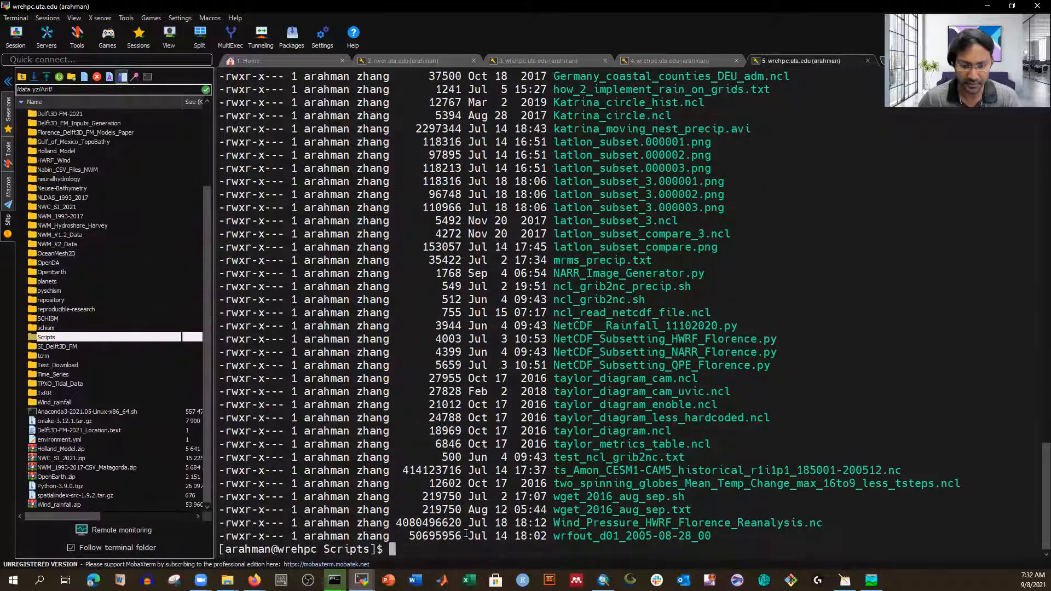
{"action": "scroll", "coordinate": [130, 284], "scroll_direction": "down", "scroll_amount": 6}
{"action": "scroll", "coordinate": [138, 296], "scroll_direction": "up", "scroll_amount": 3}
{"action": "scroll", "coordinate": [137, 298], "scroll_direction": "up", "scroll_amount": 6}
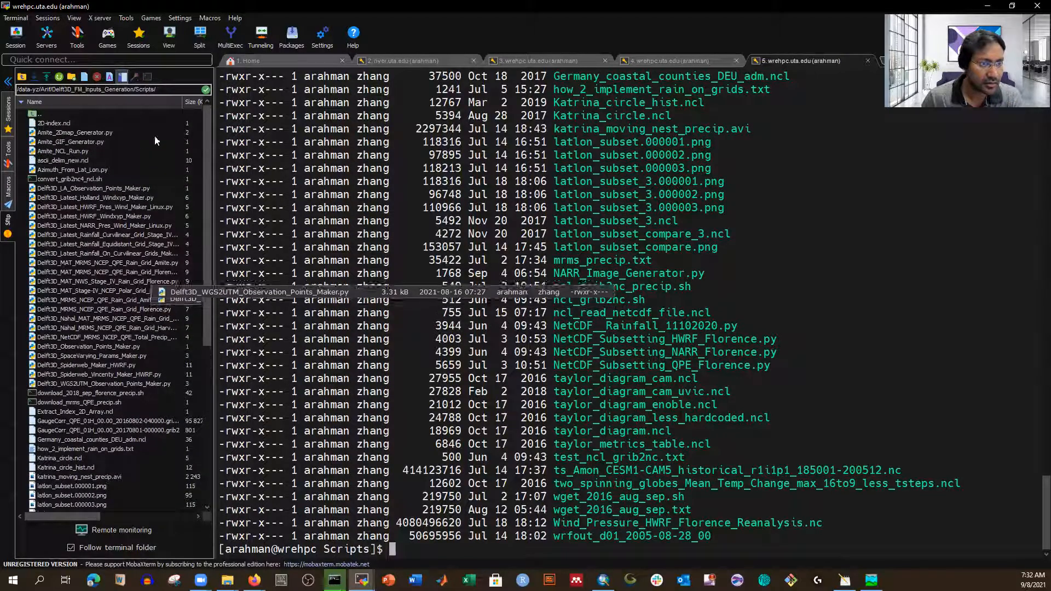